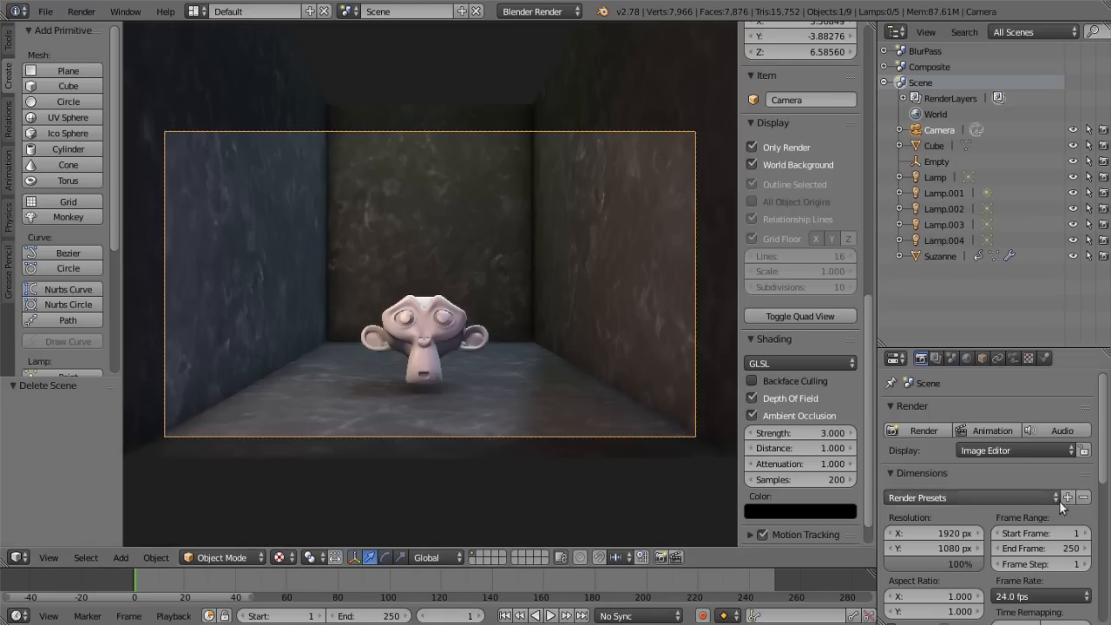
Play the monkey head animation in the viewport and stop it at frame 39.
{"action": "scroll", "coordinate": [1061, 543], "scroll_direction": "down", "scroll_amount": 2}
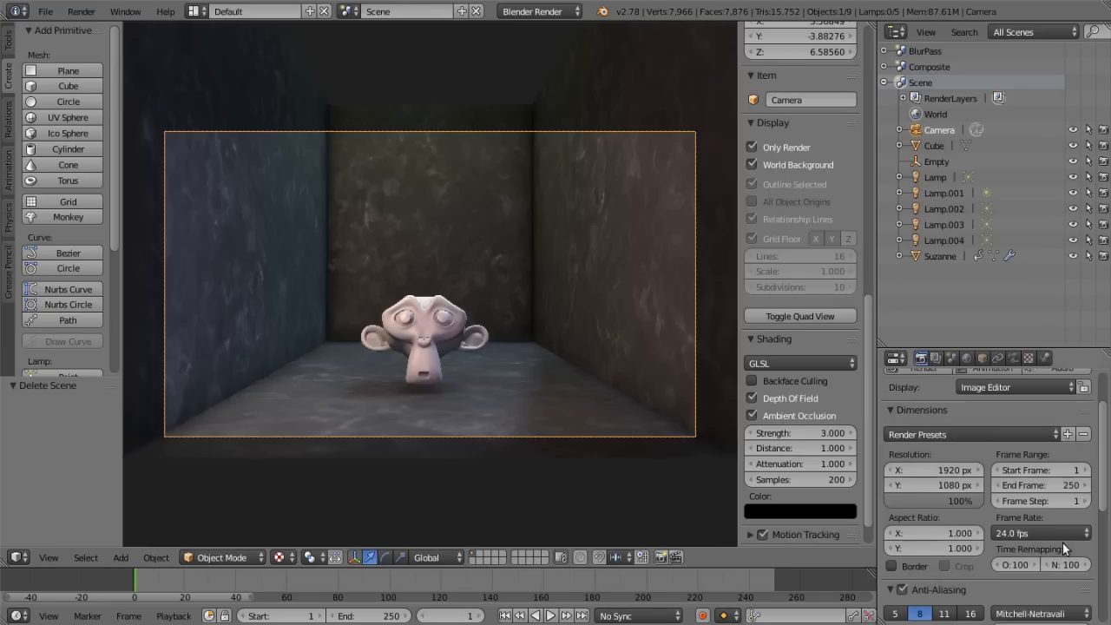
{"action": "left_click", "coordinate": [549, 616]}
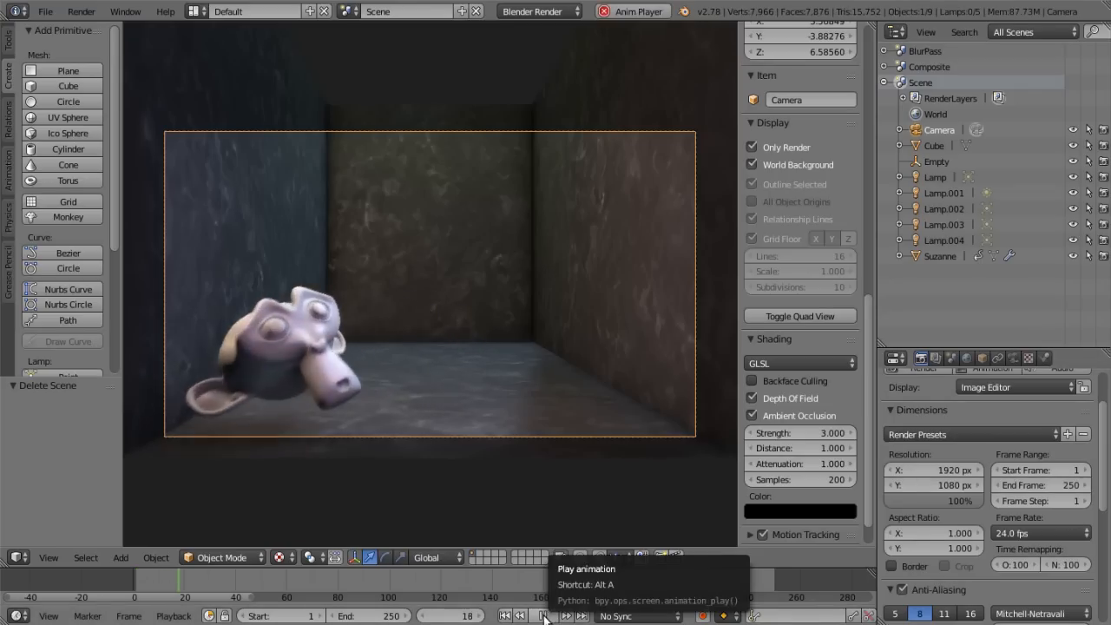
{"action": "left_click", "coordinate": [542, 616]}
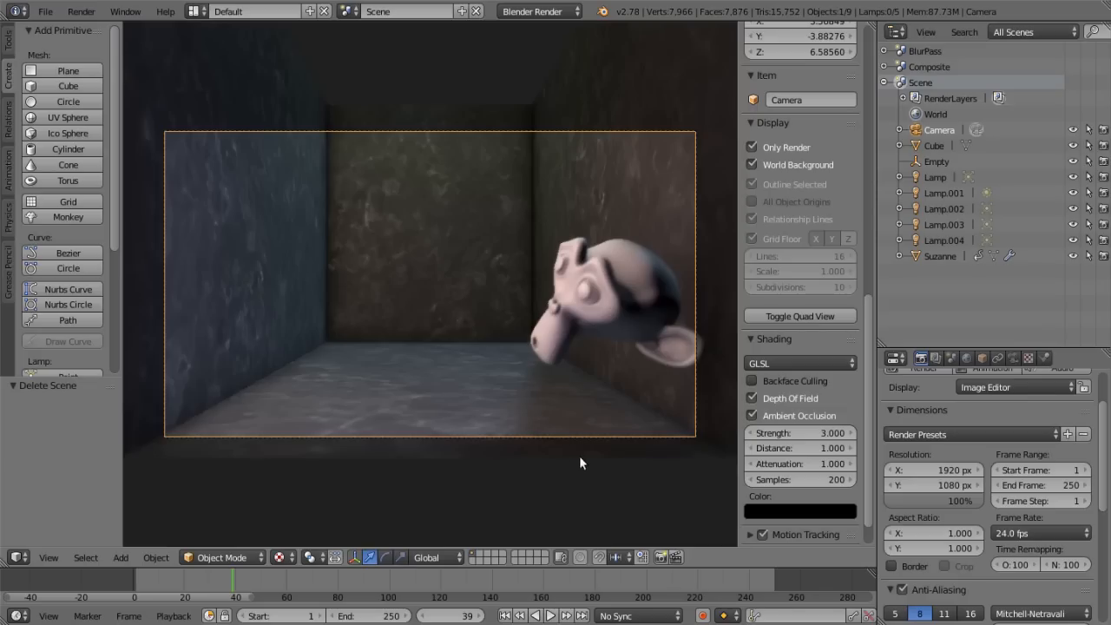
Make an OpenGL render of the frame and inspect the image up close.
{"action": "left_click", "coordinate": [661, 556]}
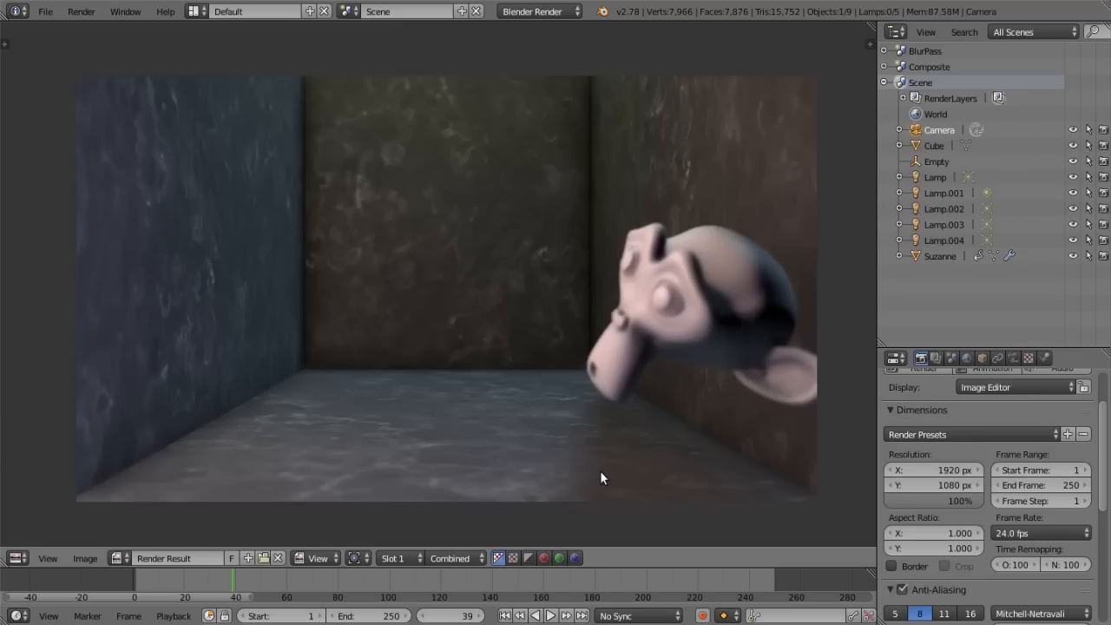
{"action": "scroll", "coordinate": [595, 456], "scroll_direction": "up", "scroll_amount": 3}
{"action": "scroll", "coordinate": [589, 382], "scroll_direction": "down", "scroll_amount": 2}
{"action": "scroll", "coordinate": [627, 269], "scroll_direction": "down", "scroll_amount": 1}
Switch the image editor back to the 3D View and look through the OpenGL render commands.
{"action": "left_click", "coordinate": [17, 558]}
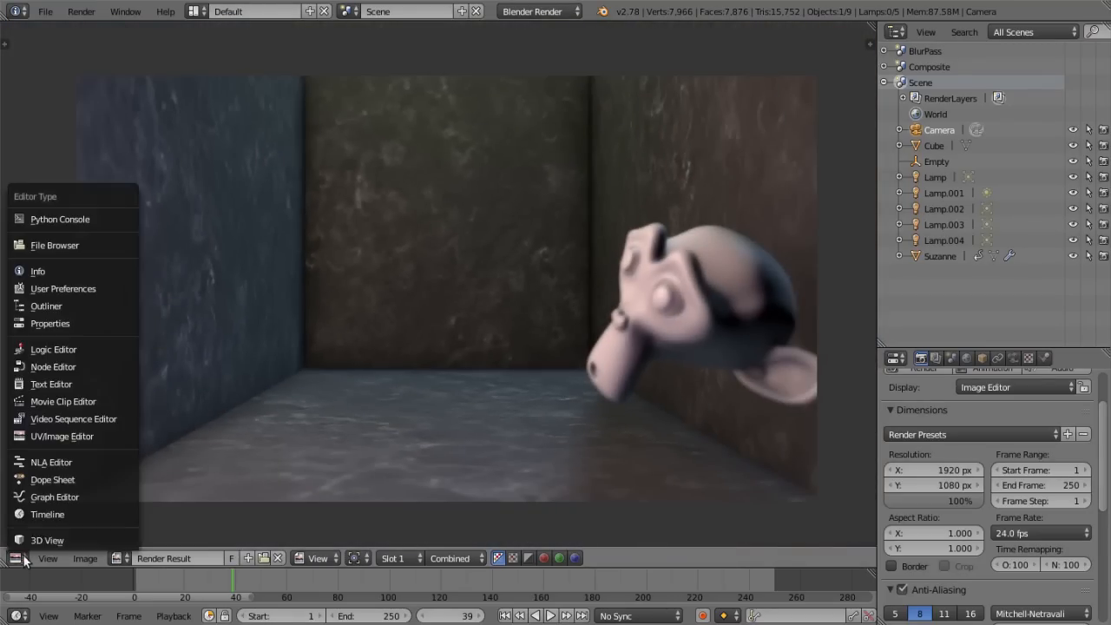
{"action": "left_click", "coordinate": [39, 541]}
{"action": "left_click", "coordinate": [91, 17]}
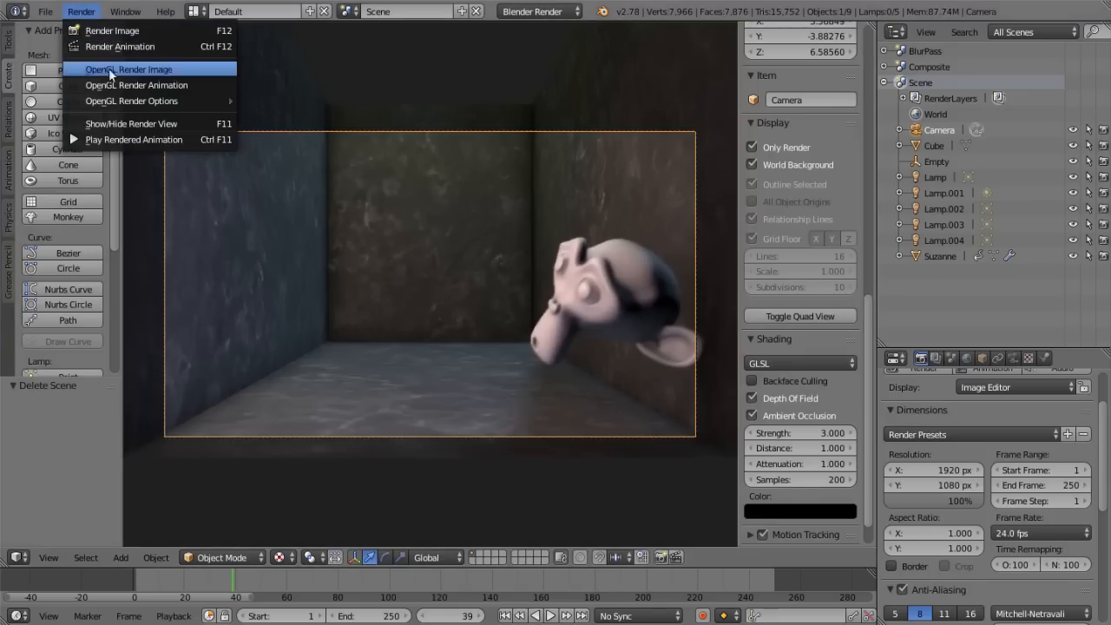
{"action": "mouse_move", "coordinate": [123, 97]}
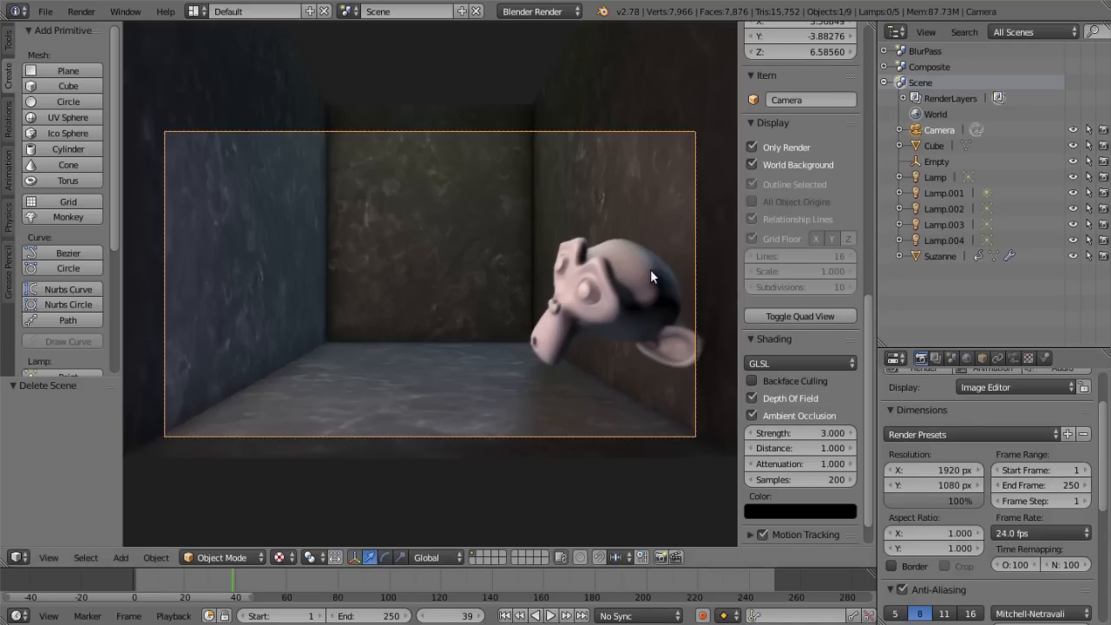
Set the scene's end frame to 1000 and the new time remapping value to 400.
{"action": "left_click", "coordinate": [1059, 487]}
{"action": "type", "text": "1000"}
{"action": "key", "text": "Return"}
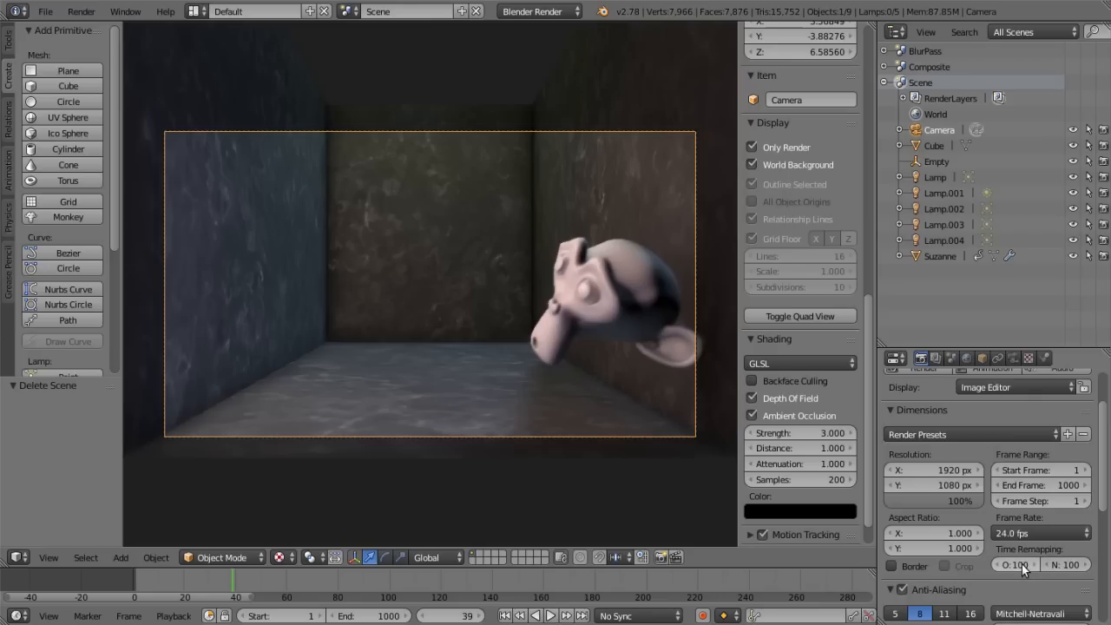
{"action": "left_click", "coordinate": [1071, 566]}
{"action": "type", "text": "400"}
{"action": "key", "text": "Return"}
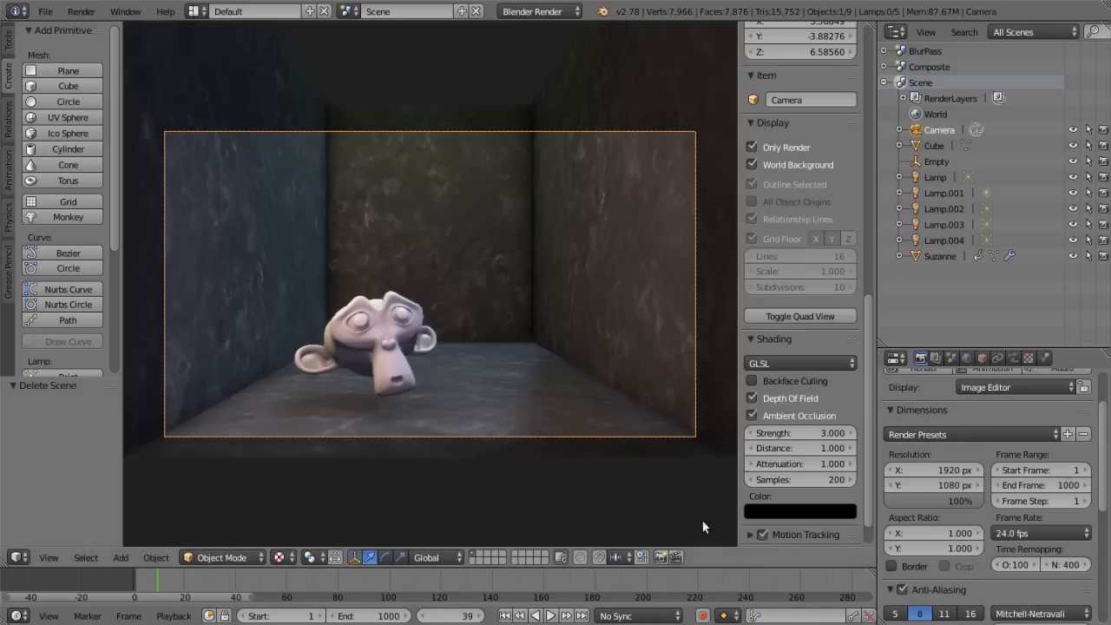
Jump to the last frame to check the timeline range, and play the remapped animation from the start up to frame 66.
{"action": "scroll", "coordinate": [599, 580], "scroll_direction": "down", "scroll_amount": 3}
{"action": "scroll", "coordinate": [610, 575], "scroll_direction": "down", "scroll_amount": 5}
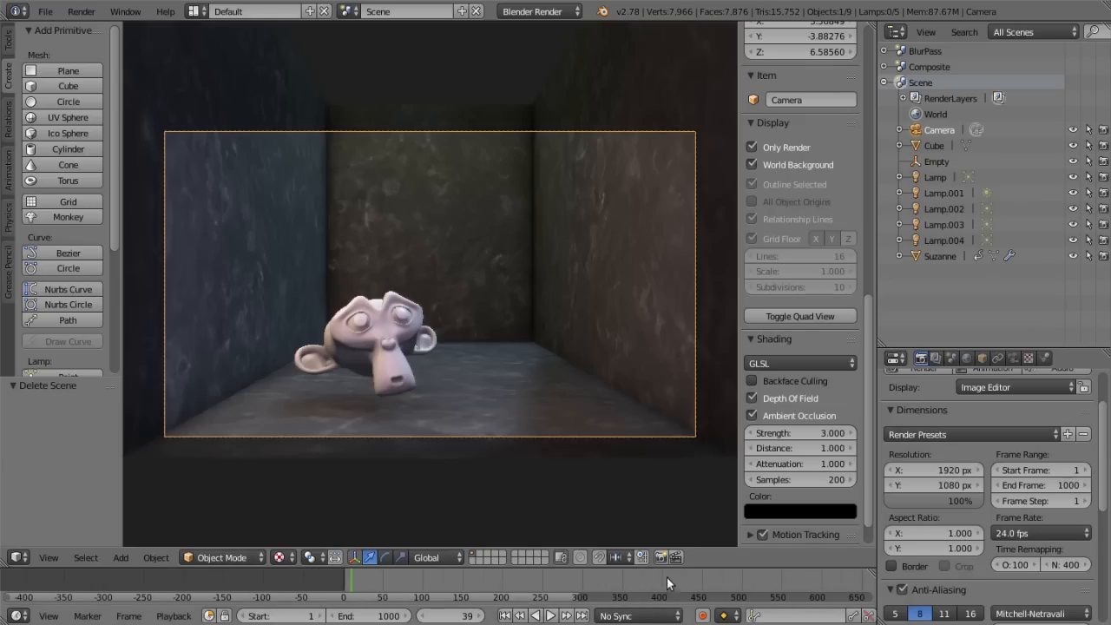
{"action": "left_click", "coordinate": [582, 615]}
{"action": "scroll", "coordinate": [564, 579], "scroll_direction": "up", "scroll_amount": 6}
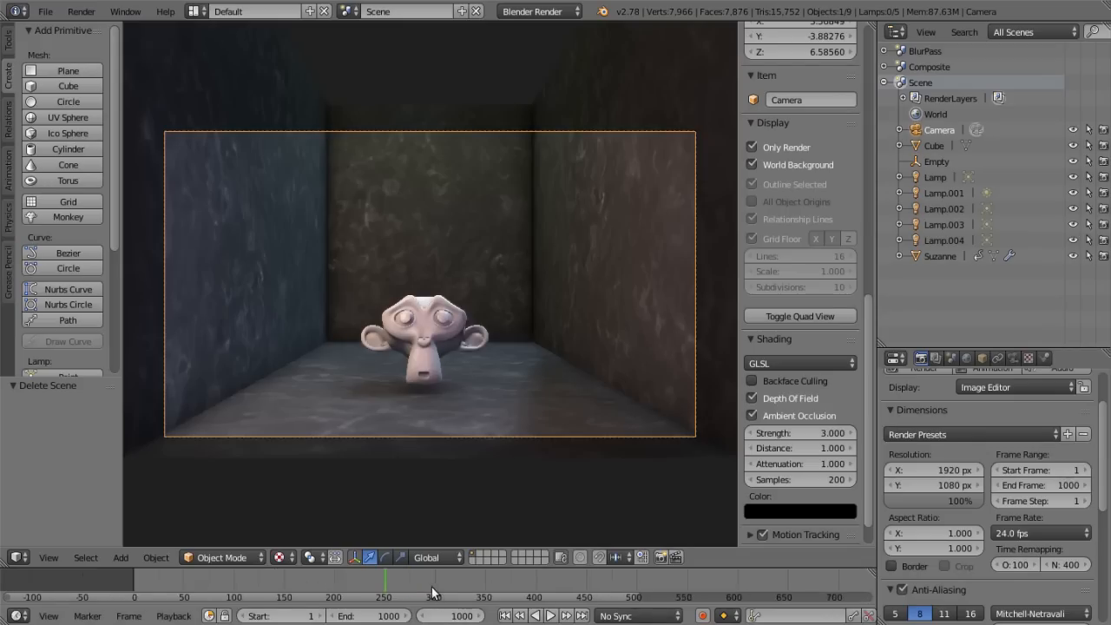
{"action": "middle_click_drag", "start_coordinate": [567, 581], "coordinate": [579, 580]}
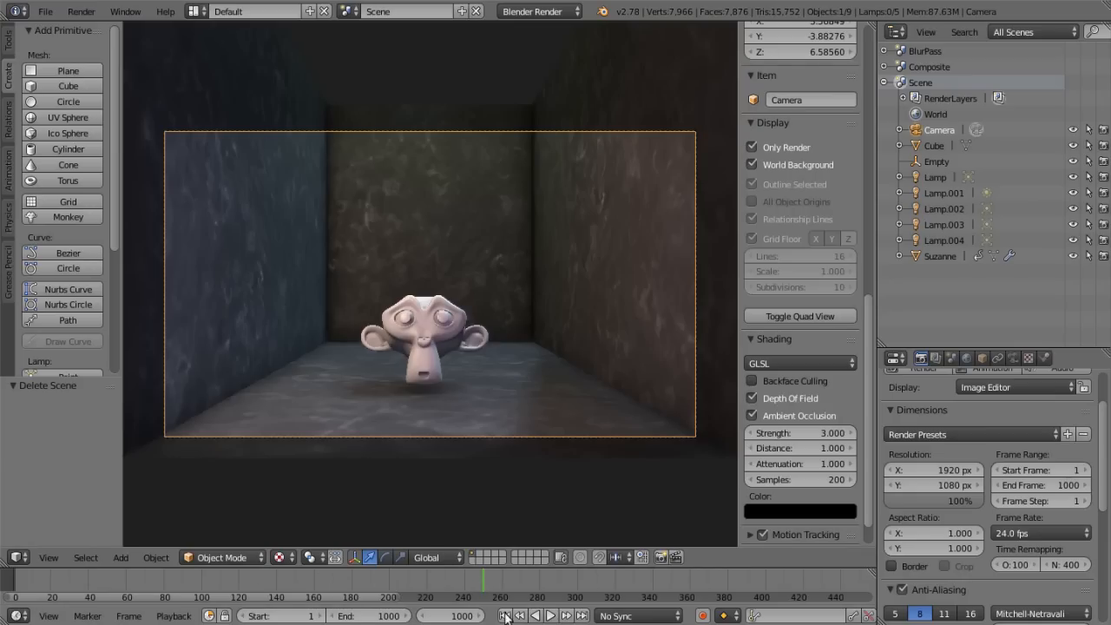
{"action": "left_click", "coordinate": [551, 616]}
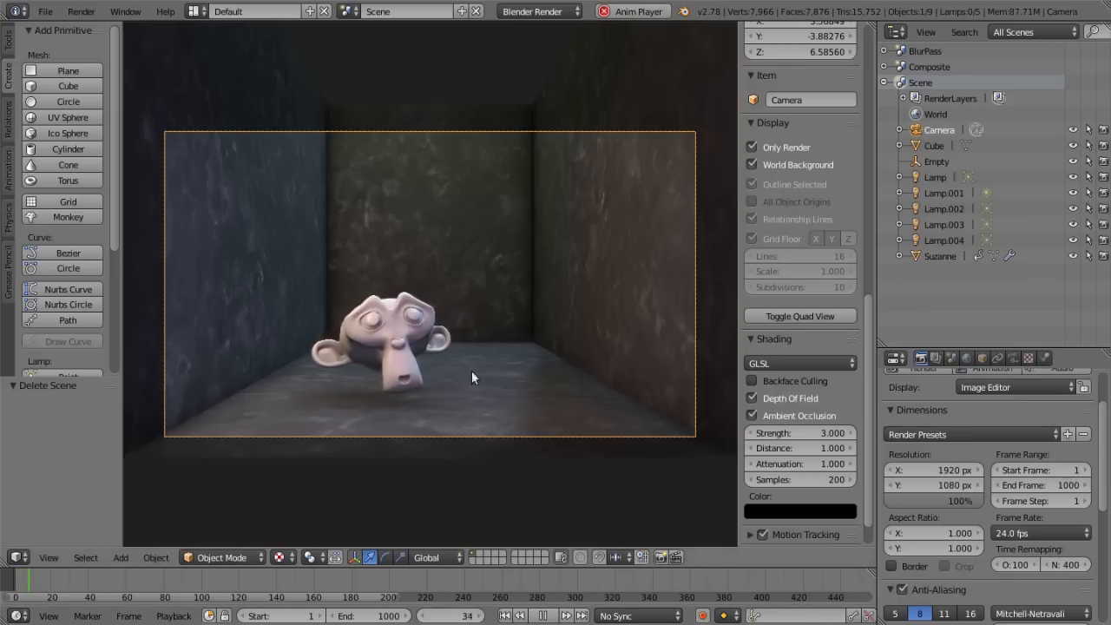
{"action": "left_click", "coordinate": [543, 616]}
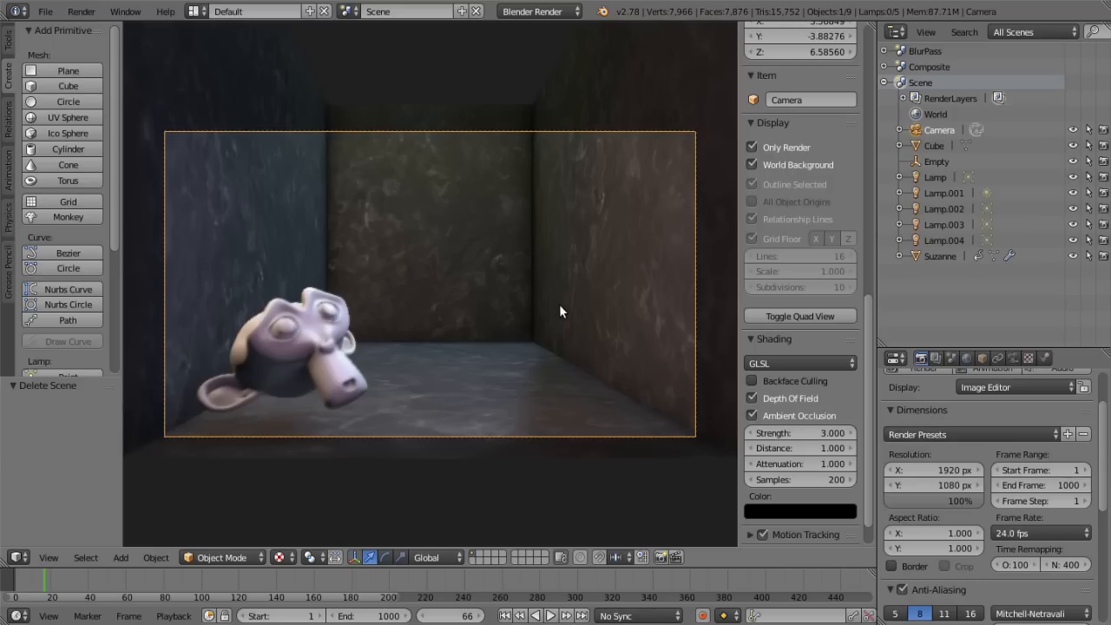
Make an OpenGL render of frame 66 and return the editor to the 3D View.
{"action": "left_click", "coordinate": [675, 556]}
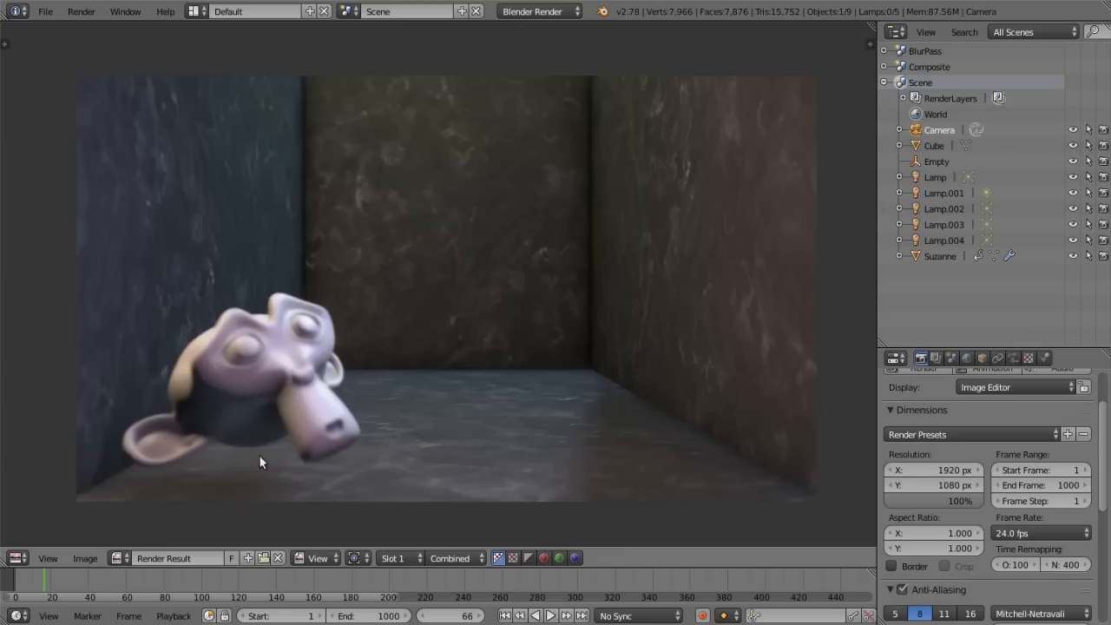
{"action": "left_click", "coordinate": [21, 560]}
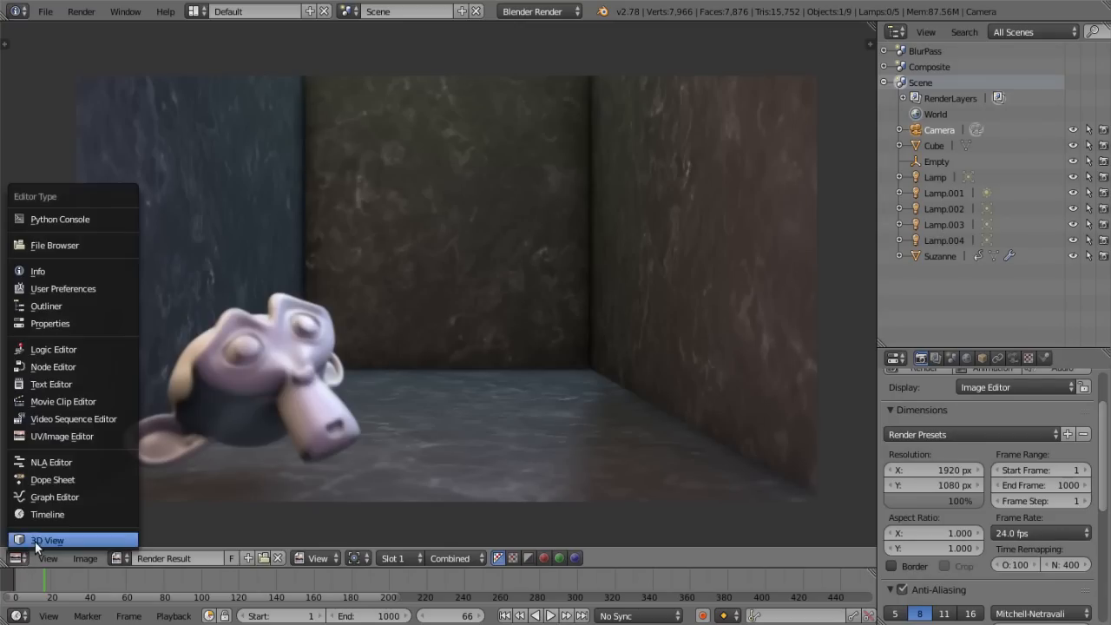
{"action": "left_click", "coordinate": [38, 547]}
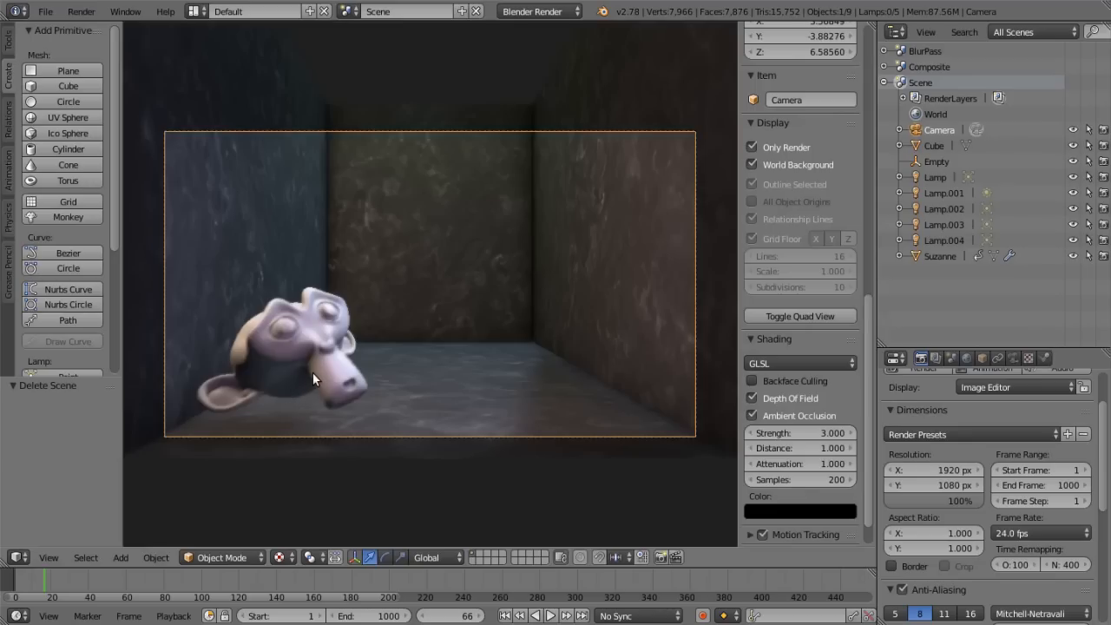
Set the end frame to 250 and the new time remapping value to 100.
{"action": "left_click", "coordinate": [1037, 484]}
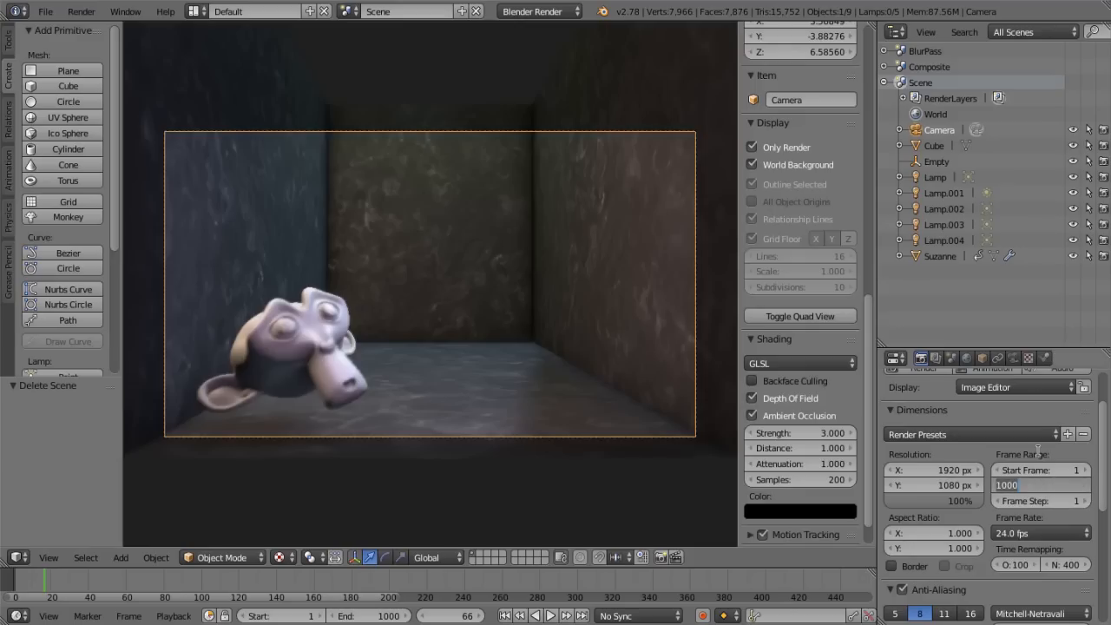
{"action": "type", "text": "250"}
{"action": "key", "text": "Return"}
{"action": "left_click", "coordinate": [1067, 564]}
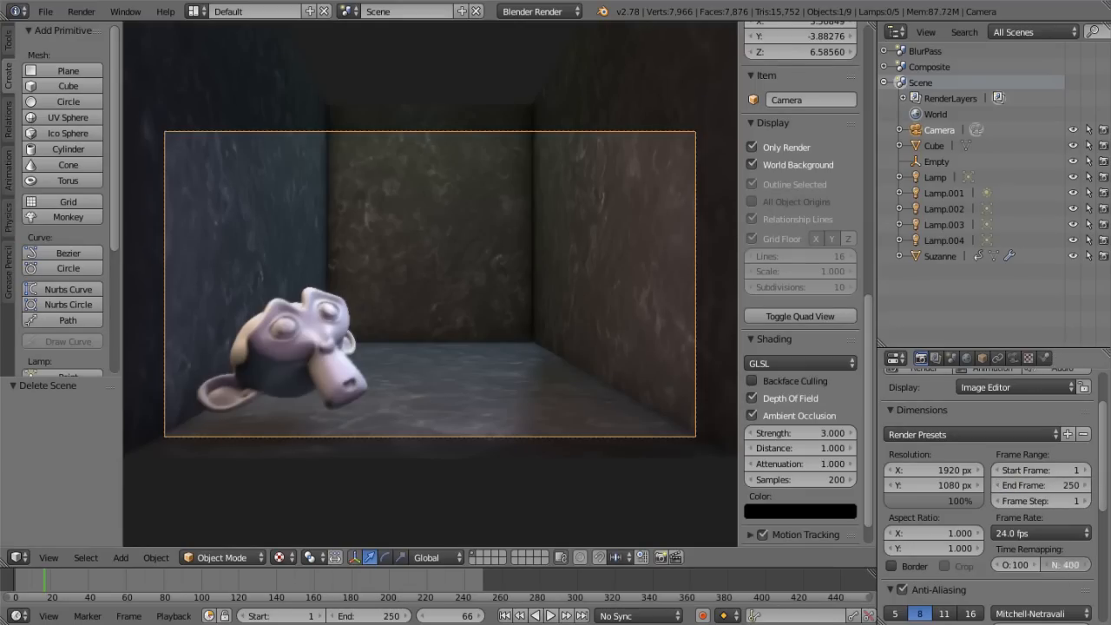
{"action": "type", "text": "100"}
{"action": "key", "text": "Return"}
Rewind to the first frame and play the animation at normal speed, stopping at frame 12.
{"action": "left_click", "coordinate": [504, 616]}
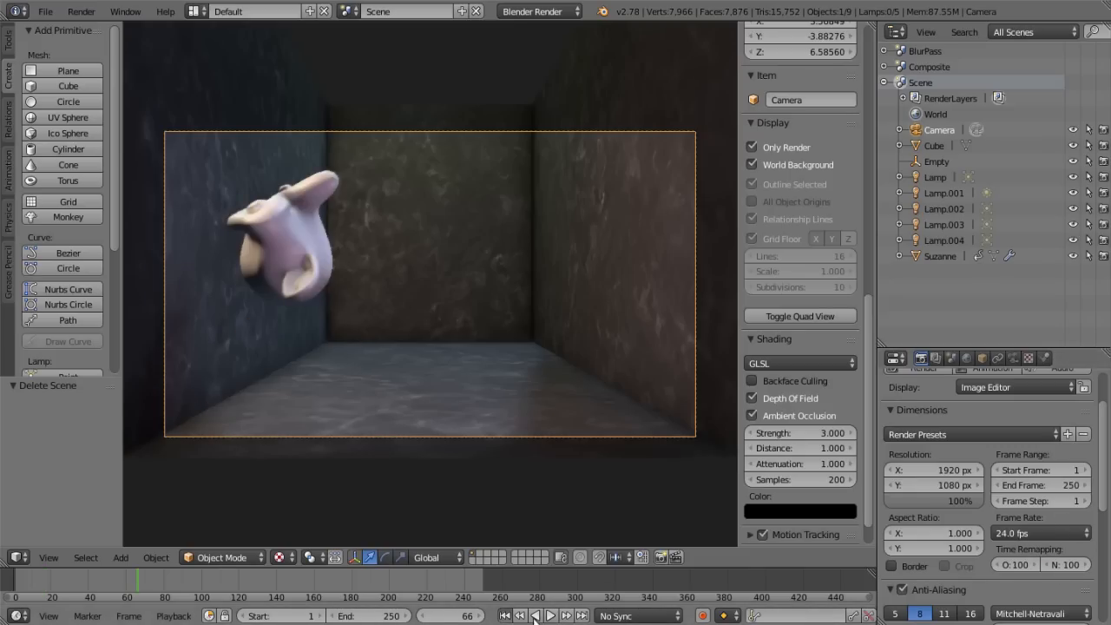
{"action": "left_click", "coordinate": [551, 615]}
{"action": "left_click", "coordinate": [551, 616]}
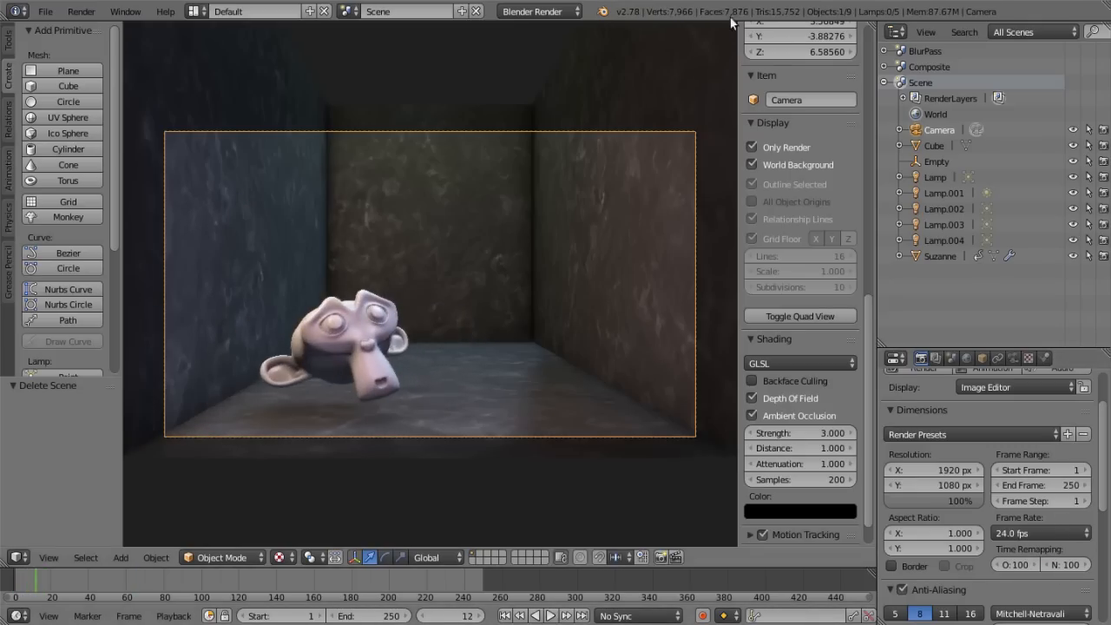
Watch the rendered animation TestingAnimationRegular0001-0250.avi in the external VLC player and close the player.
{"action": "key", "text": "ctrl+F11"}
{"action": "left_click", "coordinate": [120, 513]}
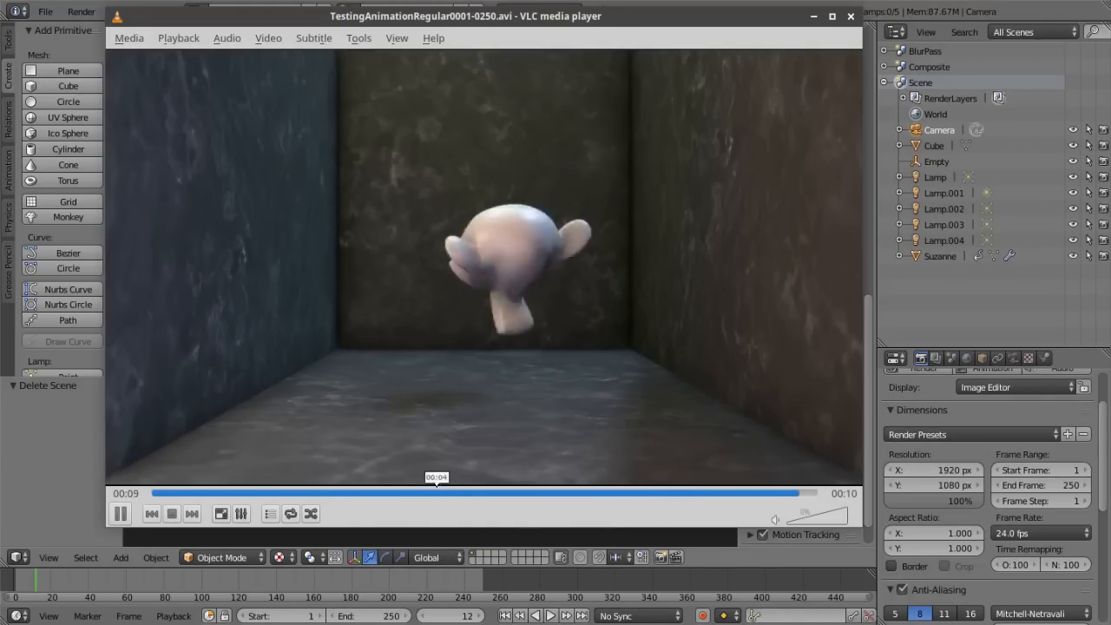
{"action": "key", "text": "space"}
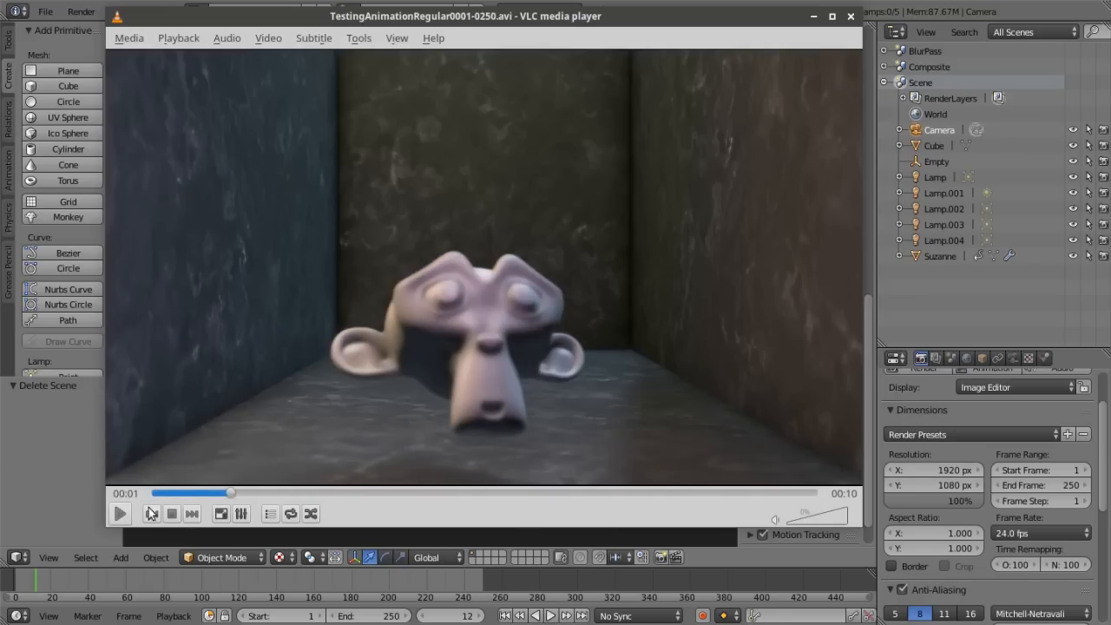
{"action": "key", "text": "space"}
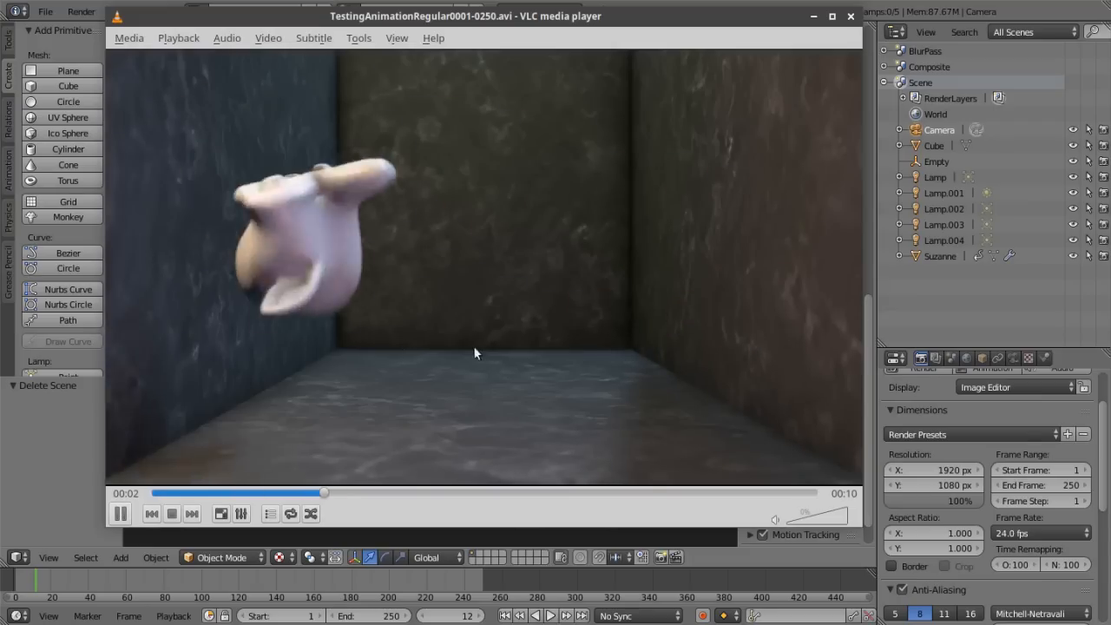
{"action": "left_click", "coordinate": [853, 16]}
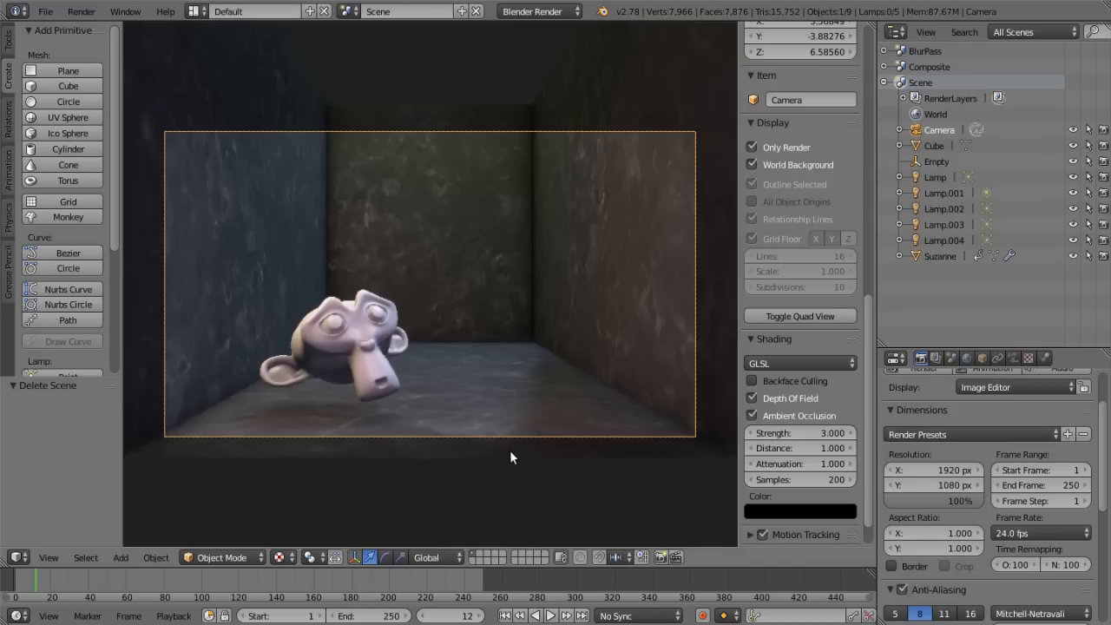
Set the render resolution percentage to 10%.
{"action": "left_click", "coordinate": [945, 501]}
{"action": "type", "text": "10"}
{"action": "key", "text": "Return"}
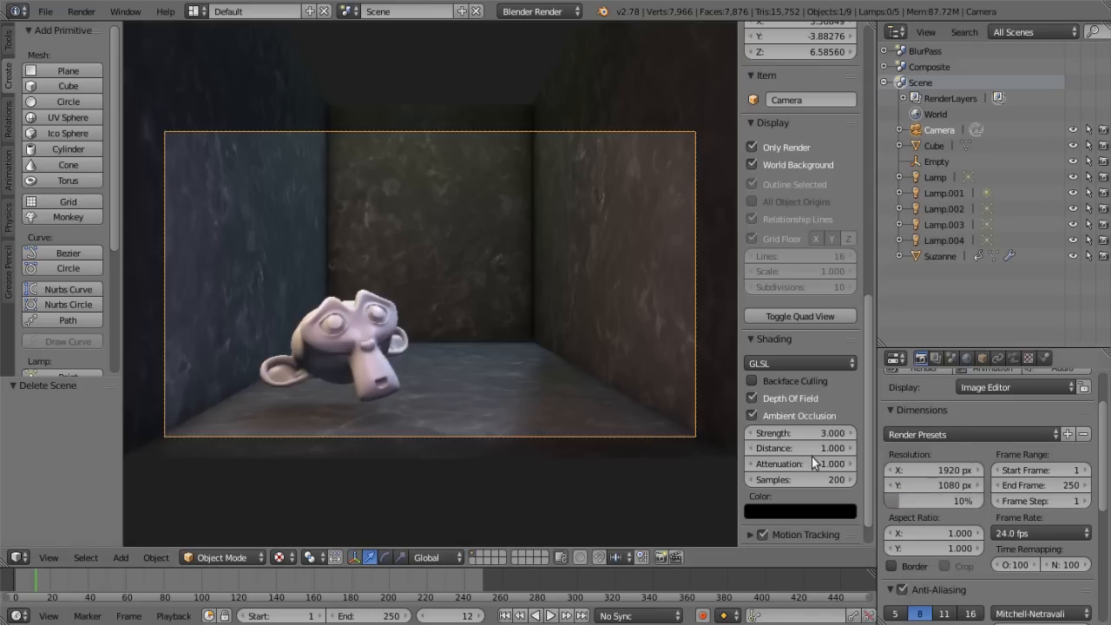
Stretch the animation to four times its length with end frame 1000 and a new time remapping value of 400.
{"action": "left_click", "coordinate": [1049, 486]}
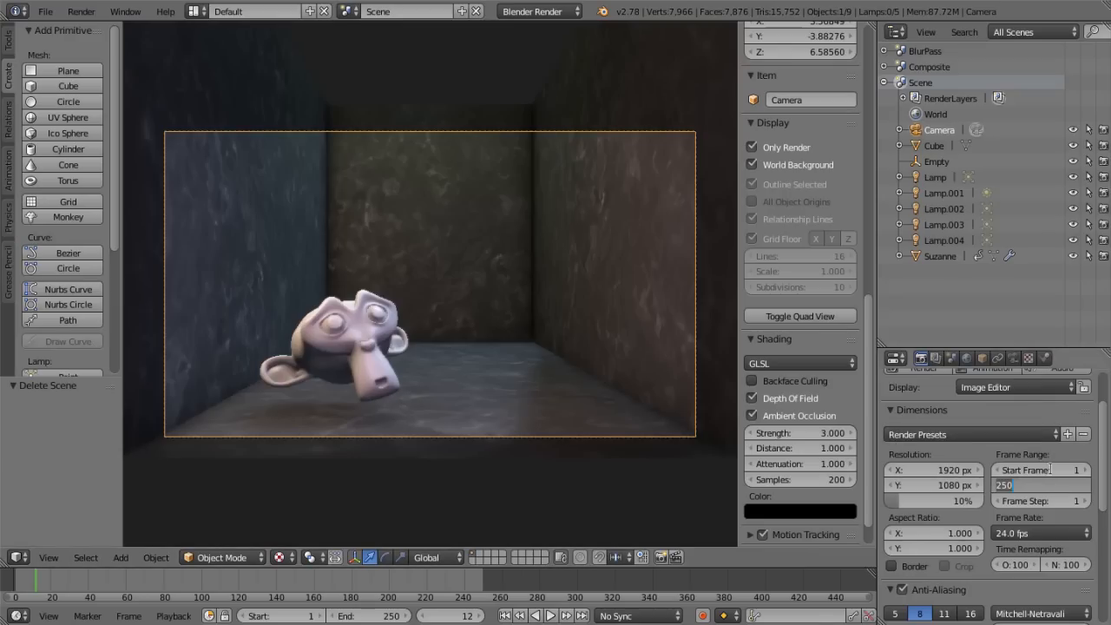
{"action": "type", "text": "1000"}
{"action": "key", "text": "Return"}
{"action": "left_click", "coordinate": [1061, 564]}
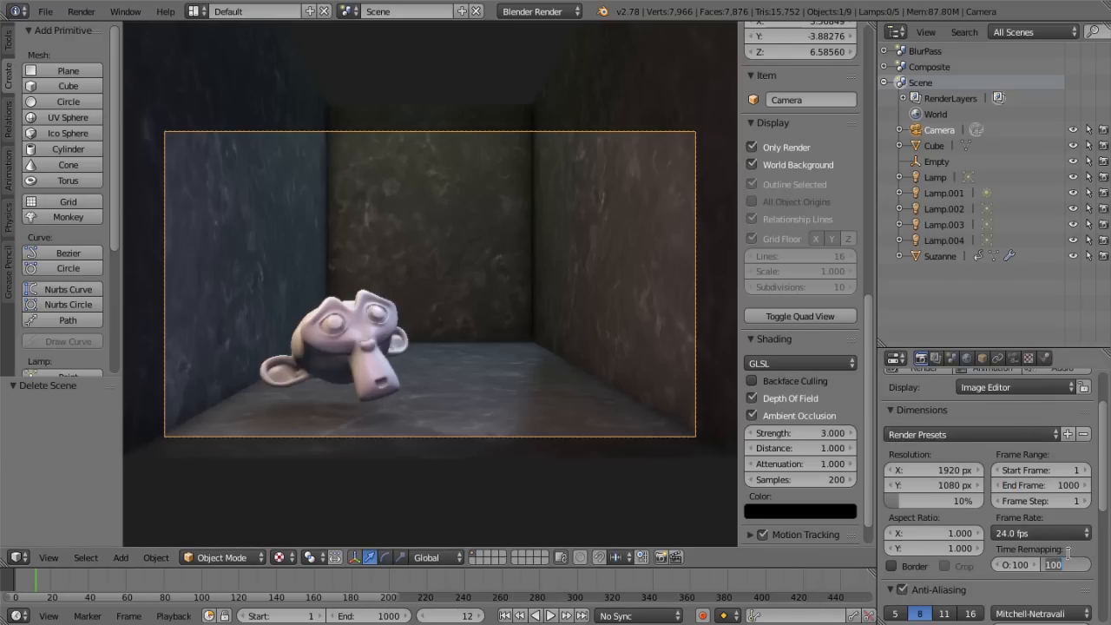
{"action": "type", "text": "400"}
{"action": "key", "text": "Return"}
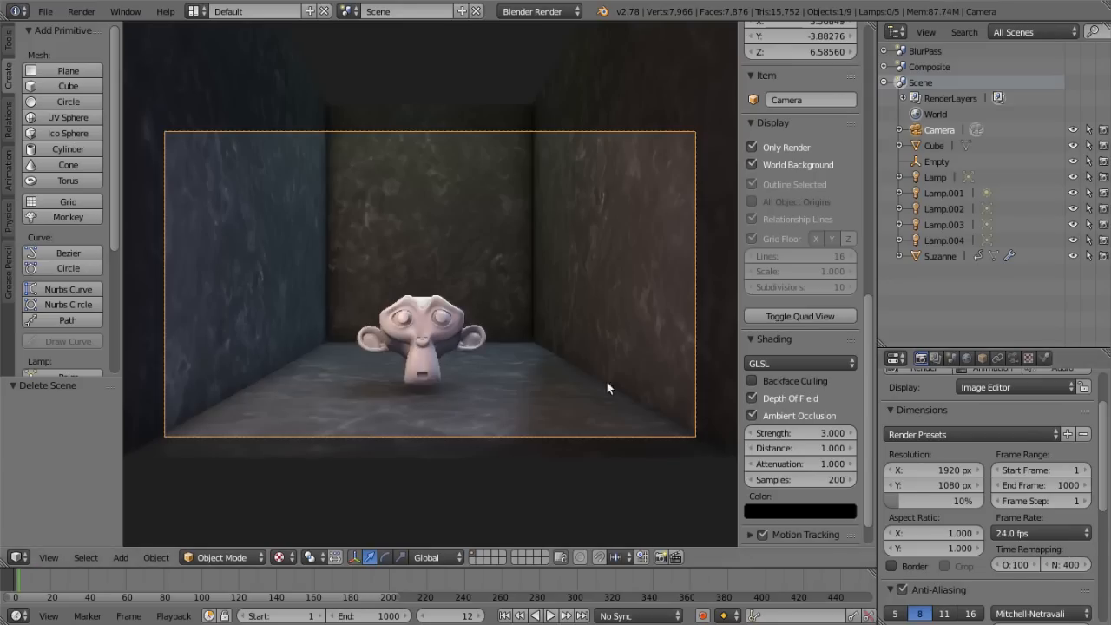
Choose TestingAnimationBlur0001-1000.avi on the Desktop as the render output file.
{"action": "scroll", "coordinate": [969, 518], "scroll_direction": "down", "scroll_amount": 6}
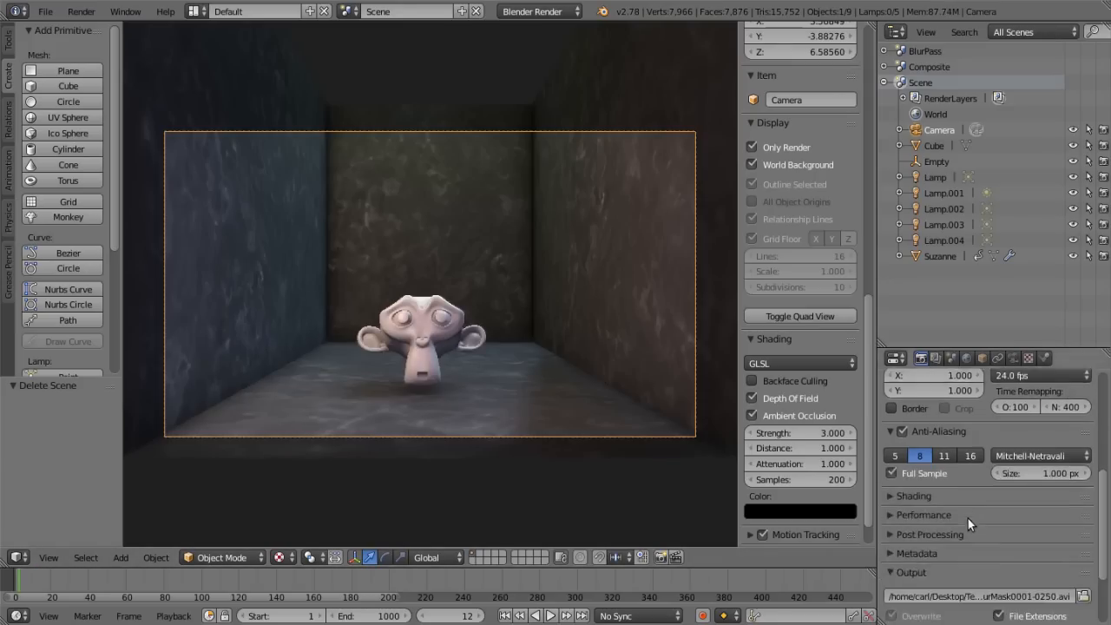
{"action": "left_click", "coordinate": [1082, 533]}
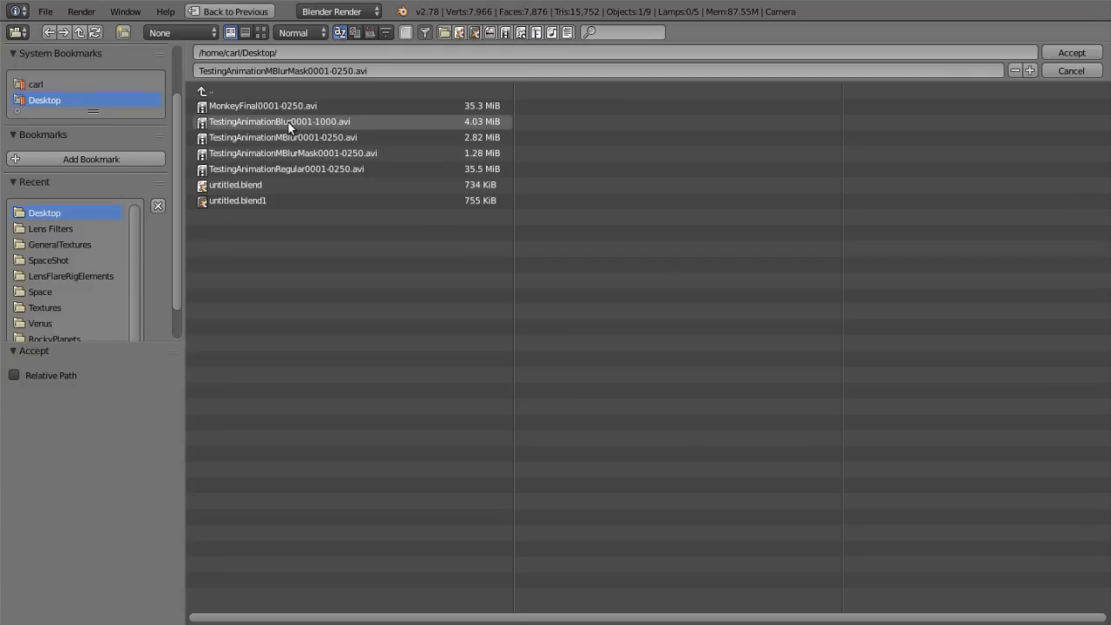
{"action": "left_click", "coordinate": [257, 119]}
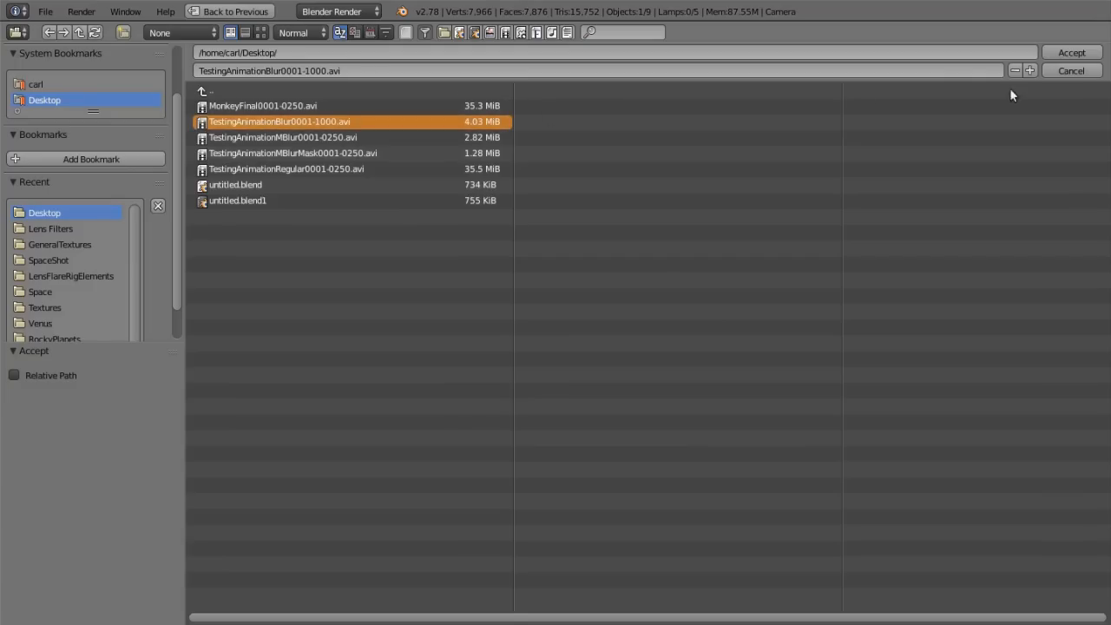
{"action": "left_click", "coordinate": [1071, 53]}
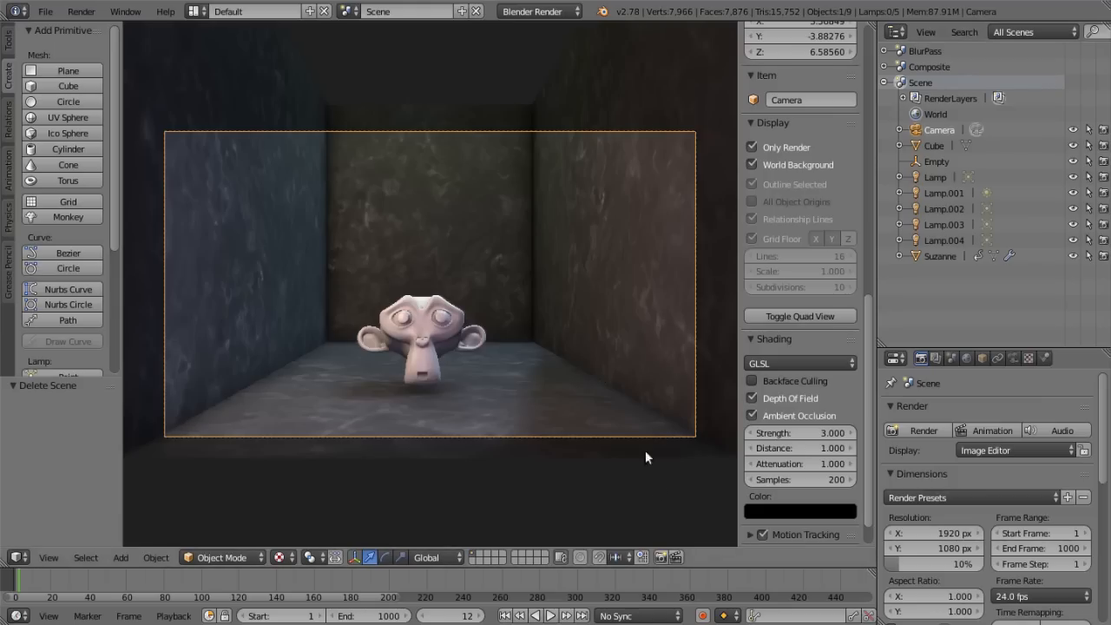
Make an OpenGL test render of the frame at 10% resolution and inspect the image up close.
{"action": "left_click", "coordinate": [661, 557]}
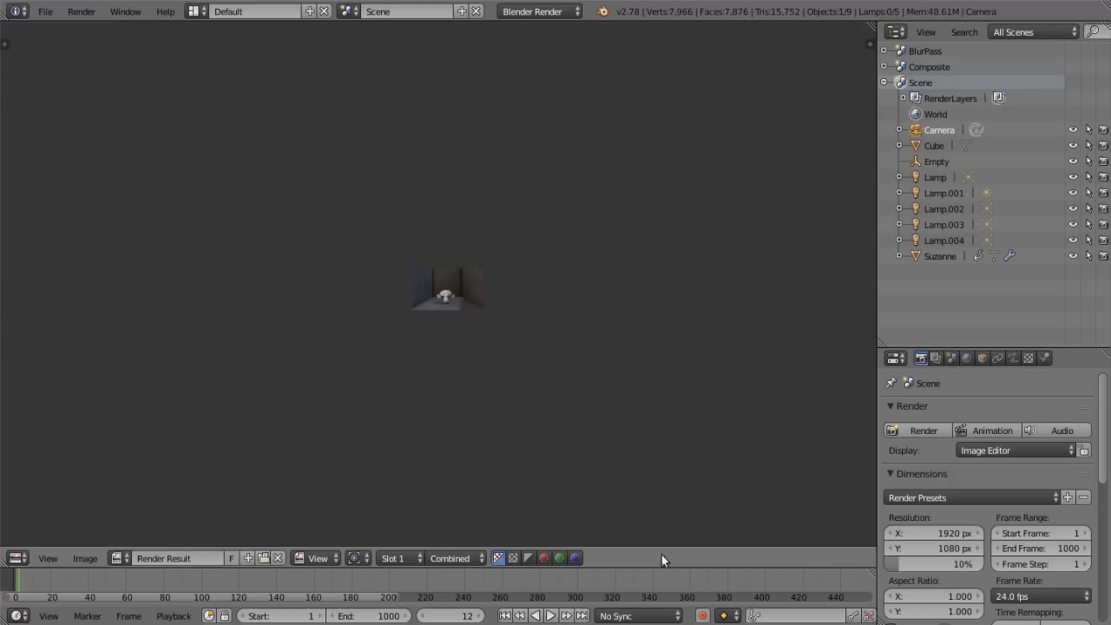
{"action": "scroll", "coordinate": [521, 384], "scroll_direction": "down", "scroll_amount": 3}
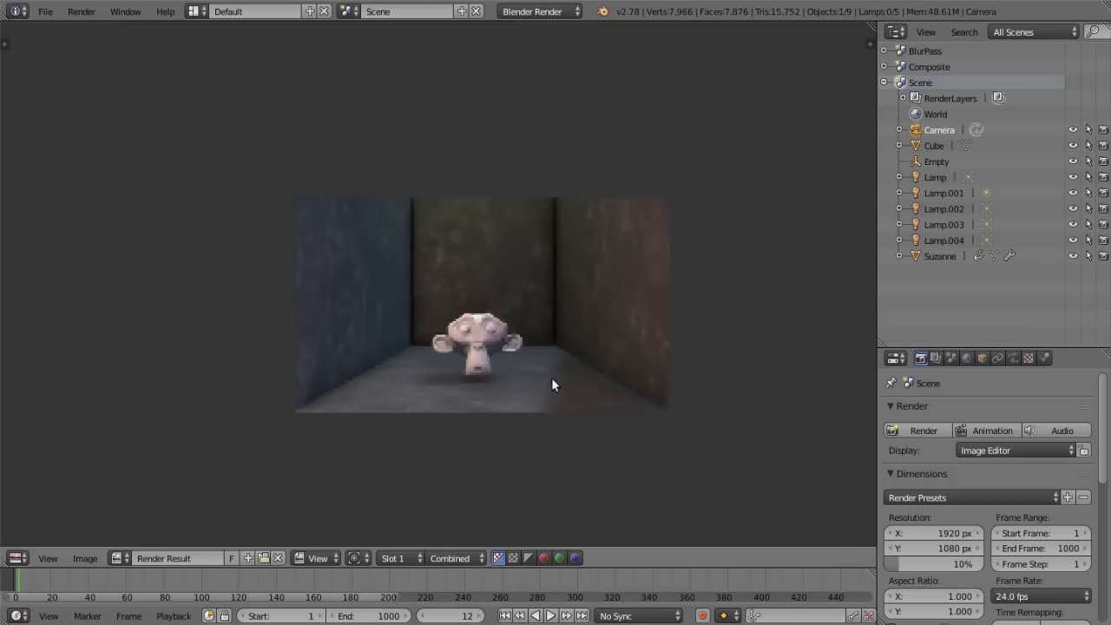
Examine the pixelation around the monkey and walls in the 10% resolution test render.
{"action": "middle_click_drag", "start_coordinate": [550, 379], "coordinate": [516, 379]}
{"action": "scroll", "coordinate": [516, 379], "scroll_direction": "up", "scroll_amount": 1}
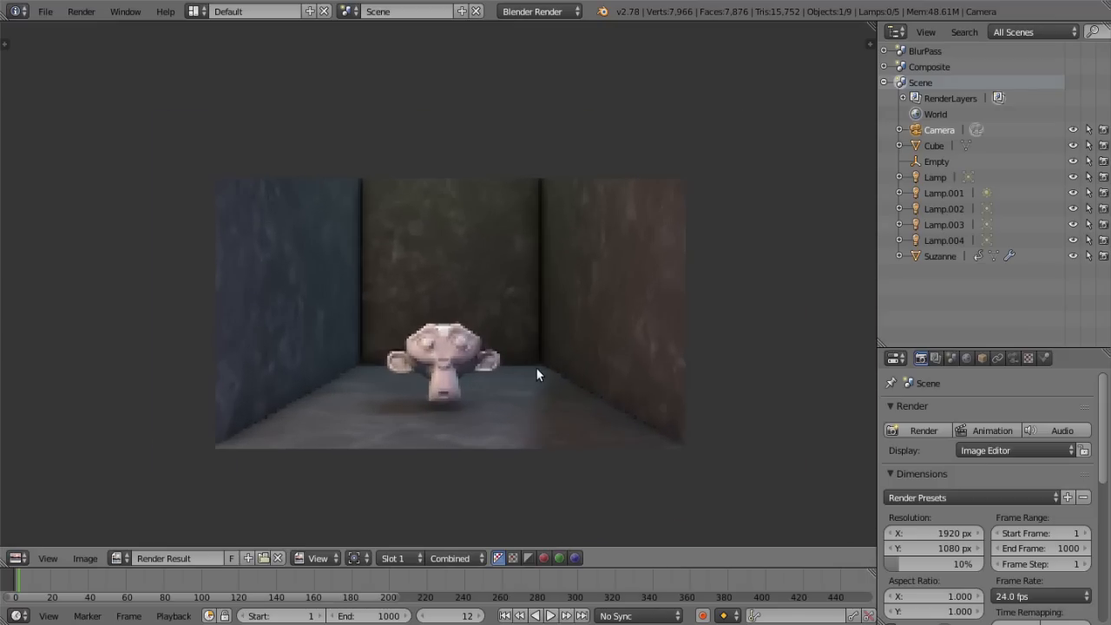
{"action": "scroll", "coordinate": [536, 370], "scroll_direction": "up", "scroll_amount": 2}
{"action": "scroll", "coordinate": [536, 370], "scroll_direction": "down", "scroll_amount": 1}
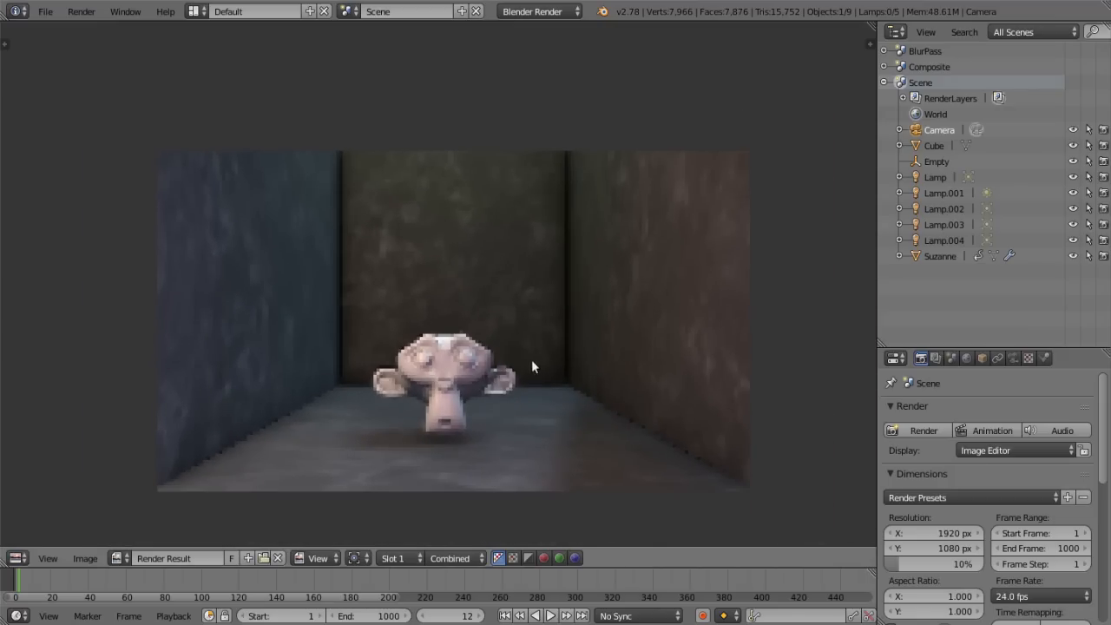
{"action": "scroll", "coordinate": [524, 368], "scroll_direction": "up", "scroll_amount": 5}
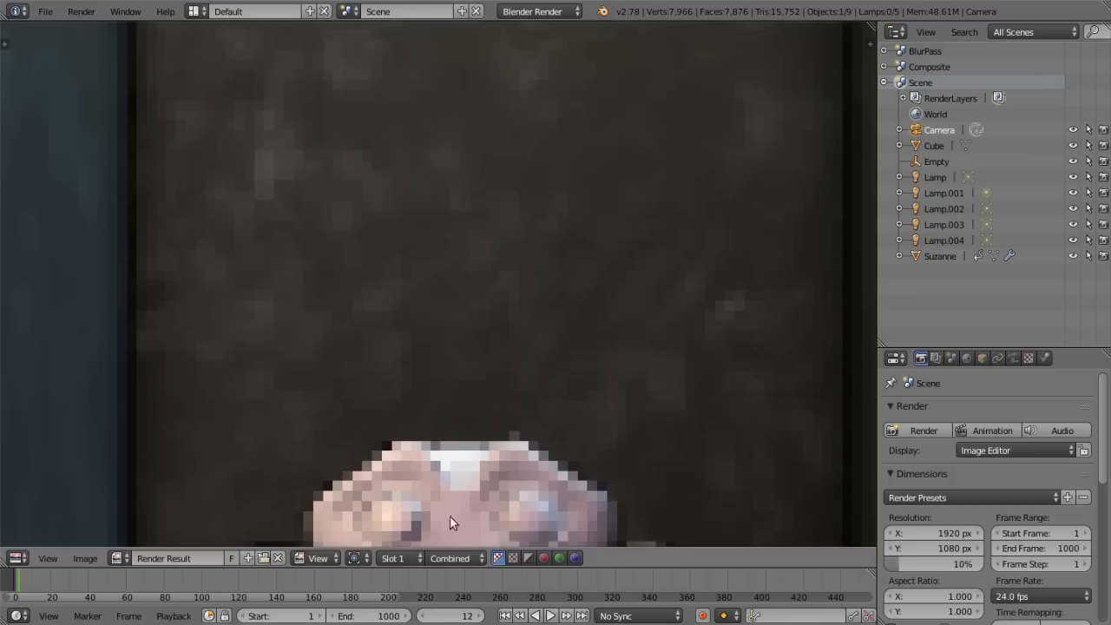
{"action": "scroll", "coordinate": [498, 390], "scroll_direction": "down", "scroll_amount": 6}
{"action": "scroll", "coordinate": [492, 387], "scroll_direction": "down", "scroll_amount": 1}
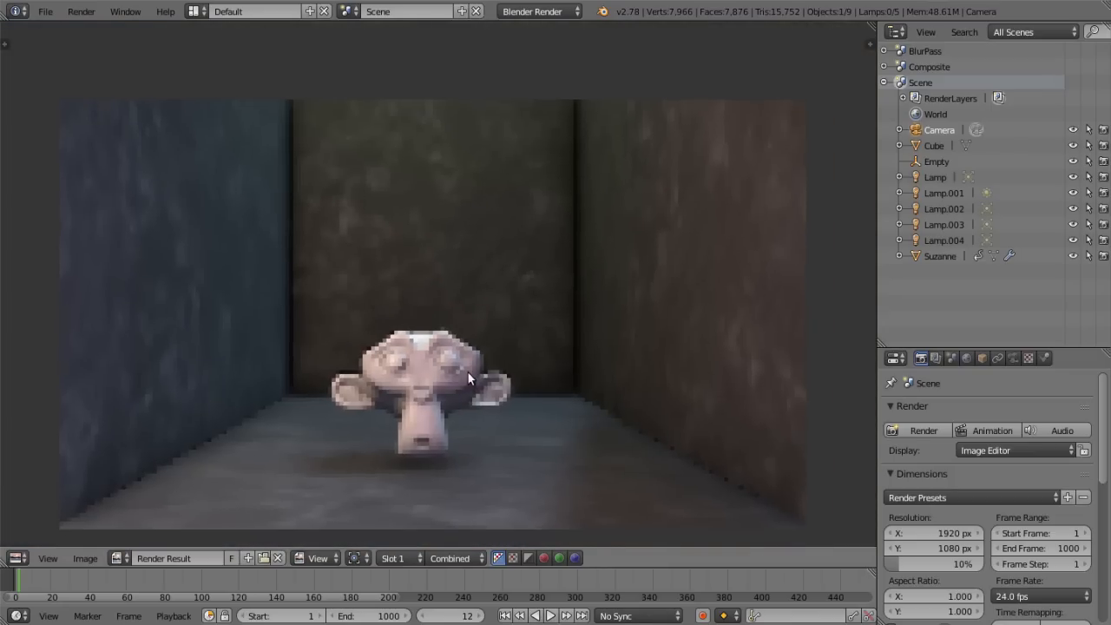
{"action": "scroll", "coordinate": [473, 382], "scroll_direction": "down", "scroll_amount": 1}
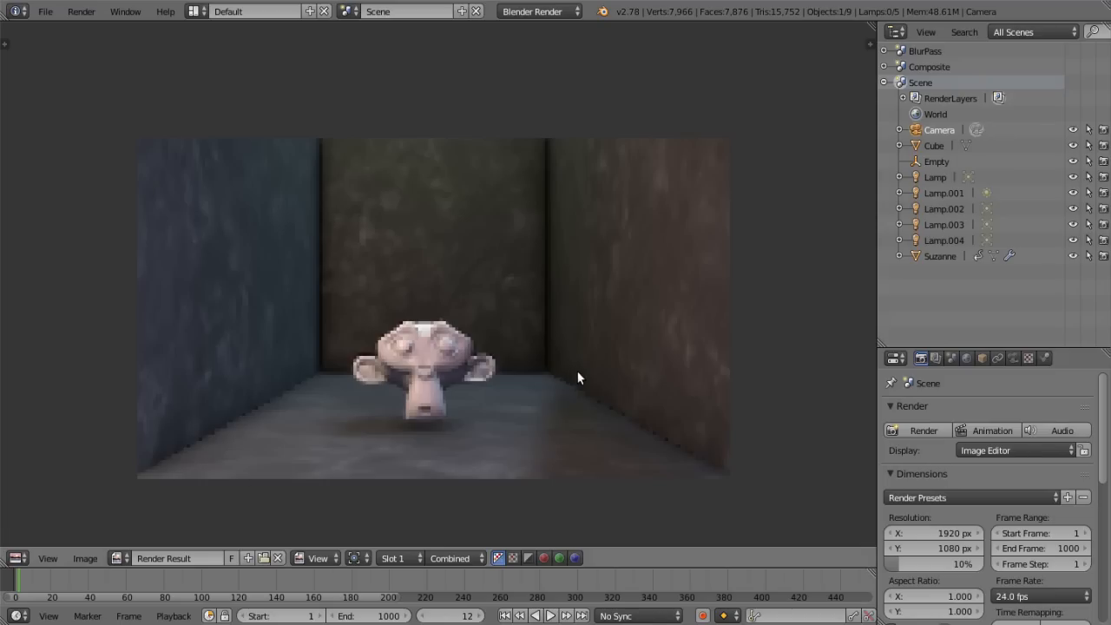
{"action": "scroll", "coordinate": [579, 366], "scroll_direction": "up", "scroll_amount": 1}
{"action": "scroll", "coordinate": [519, 350], "scroll_direction": "down", "scroll_amount": 2}
{"action": "scroll", "coordinate": [490, 339], "scroll_direction": "up", "scroll_amount": 1}
Render the full OpenGL animation of frames 1 to 1000 from the 3D view, and return to the 3D view.
{"action": "left_click", "coordinate": [18, 558]}
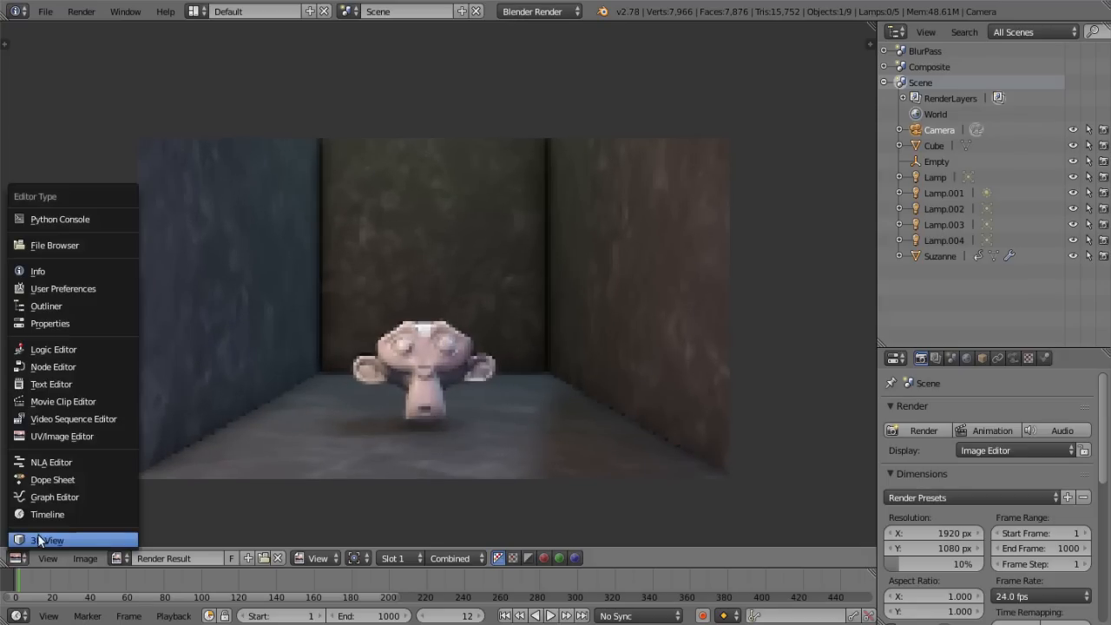
{"action": "left_click", "coordinate": [47, 539]}
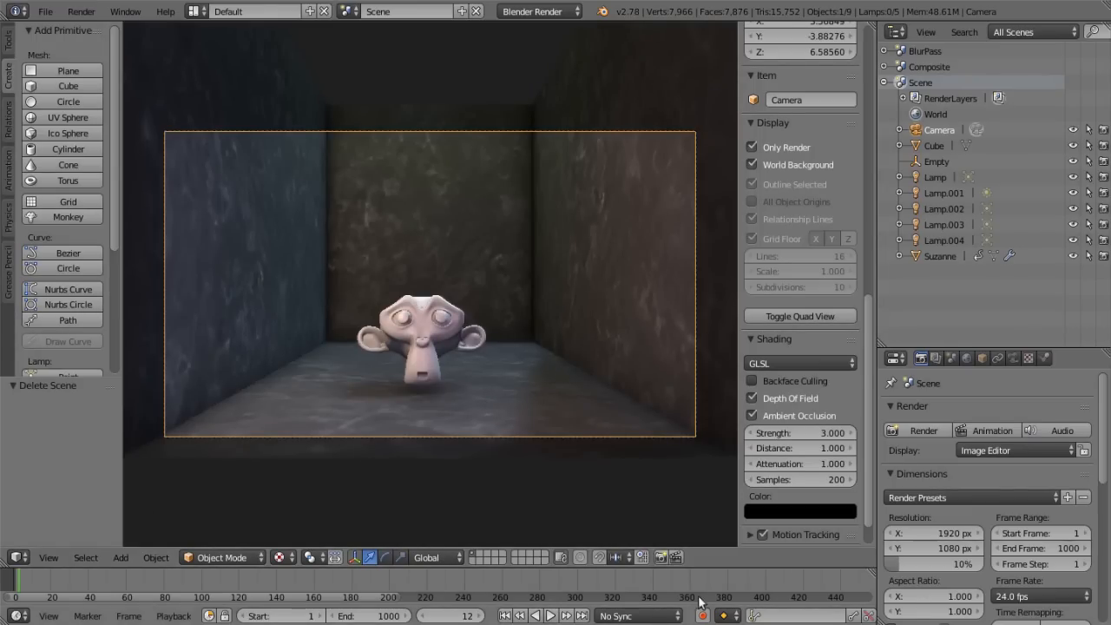
{"action": "key", "text": "F12"}
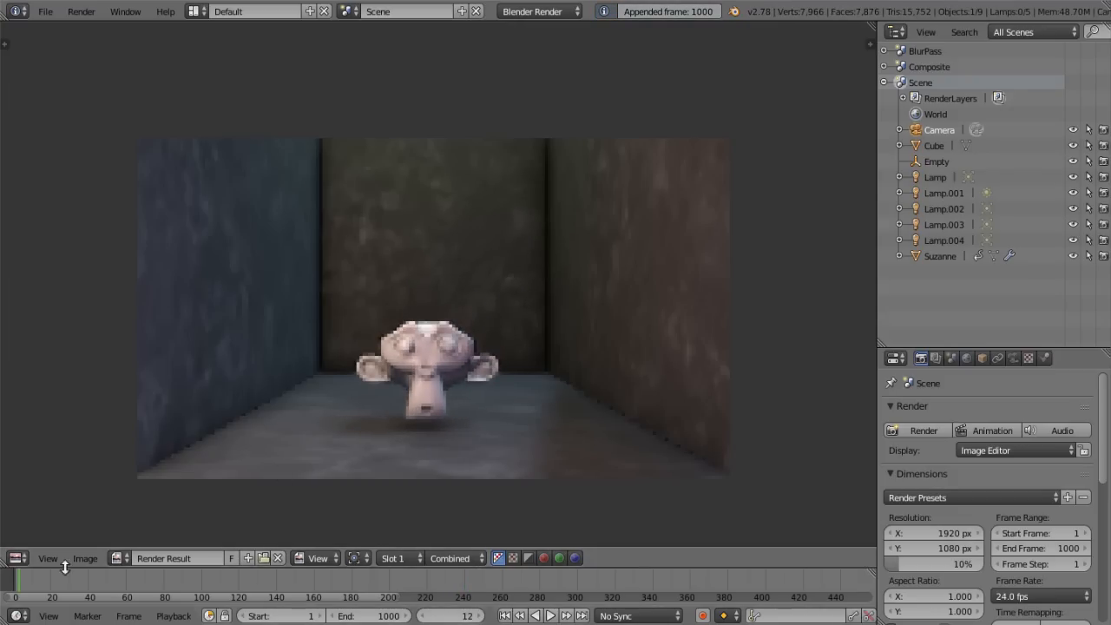
{"action": "left_click", "coordinate": [16, 558]}
{"action": "left_click", "coordinate": [52, 539]}
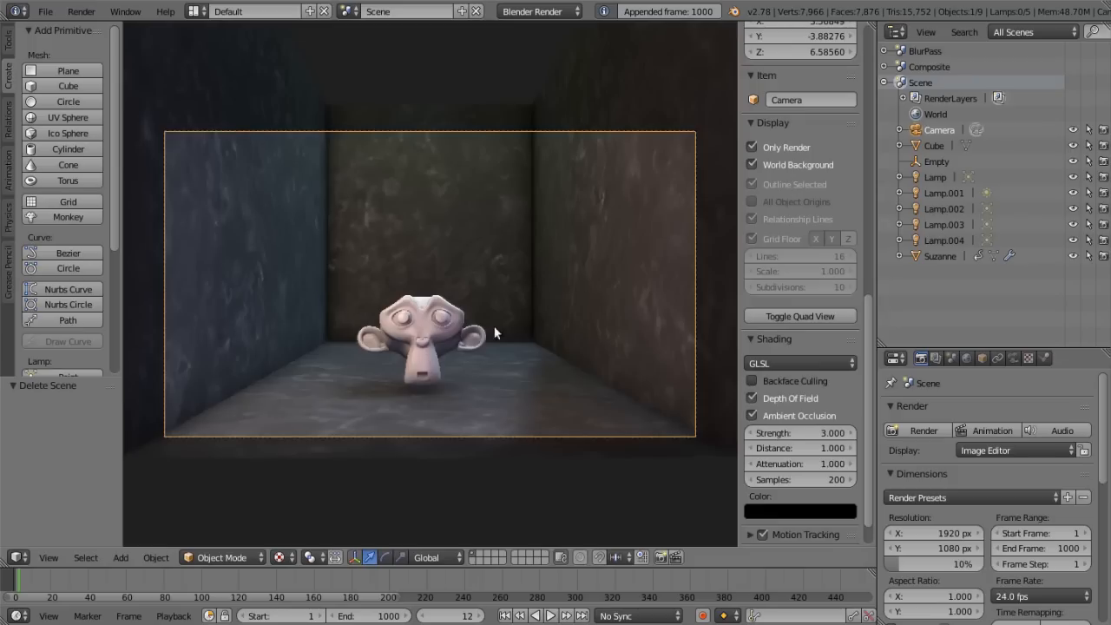
Switch to the Video Editing screen layout and make BlurPass the active scene.
{"action": "left_click", "coordinate": [195, 11]}
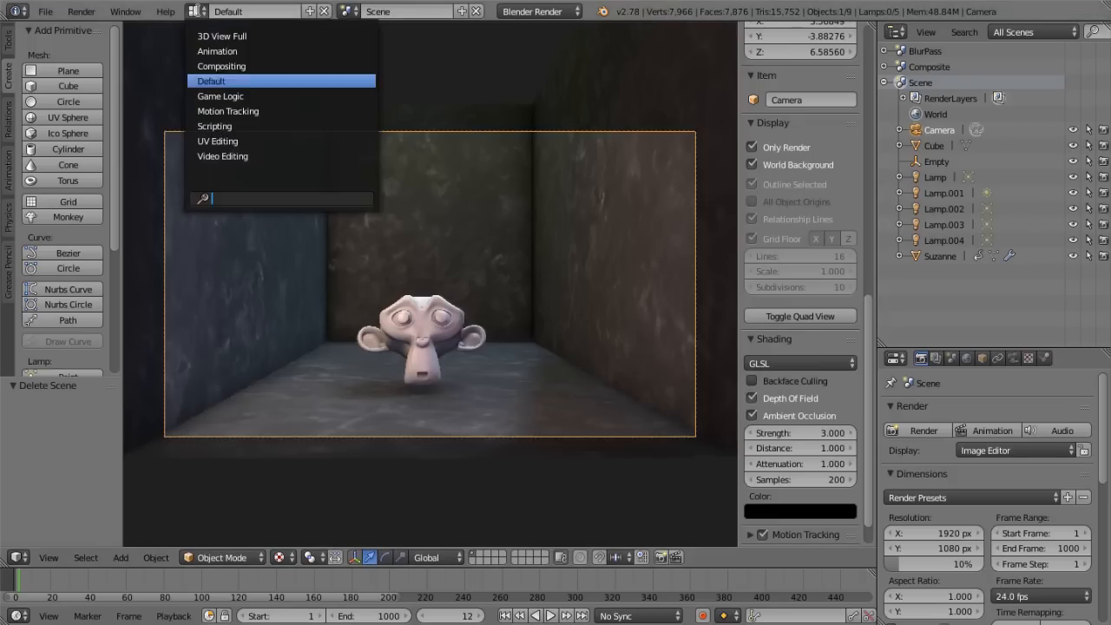
{"action": "left_click", "coordinate": [276, 156]}
{"action": "left_click", "coordinate": [348, 10]}
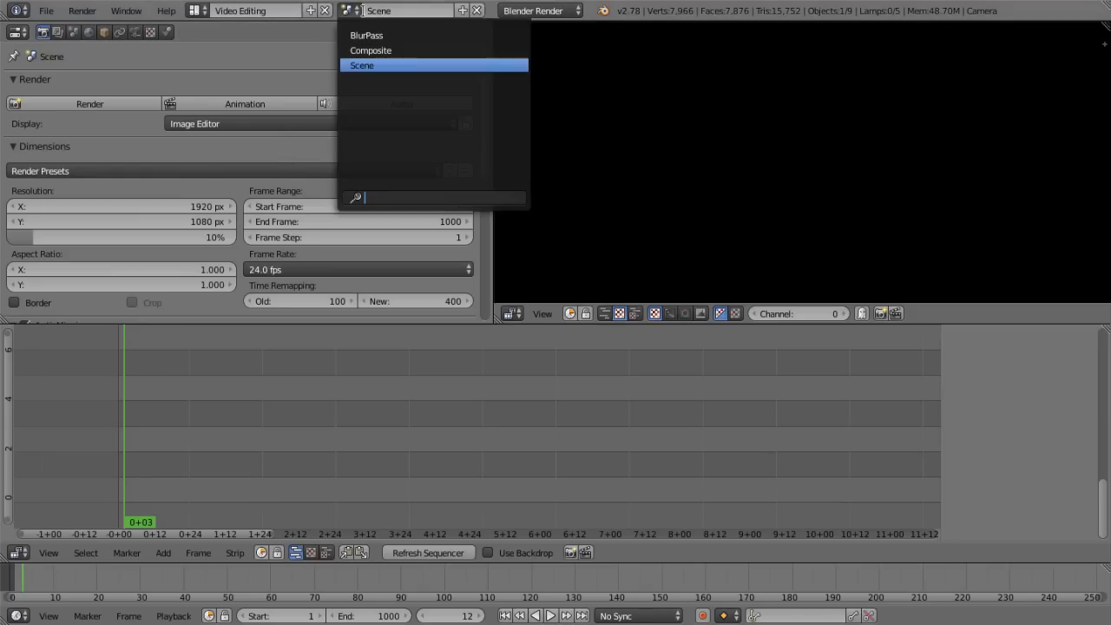
{"action": "left_click", "coordinate": [375, 36]}
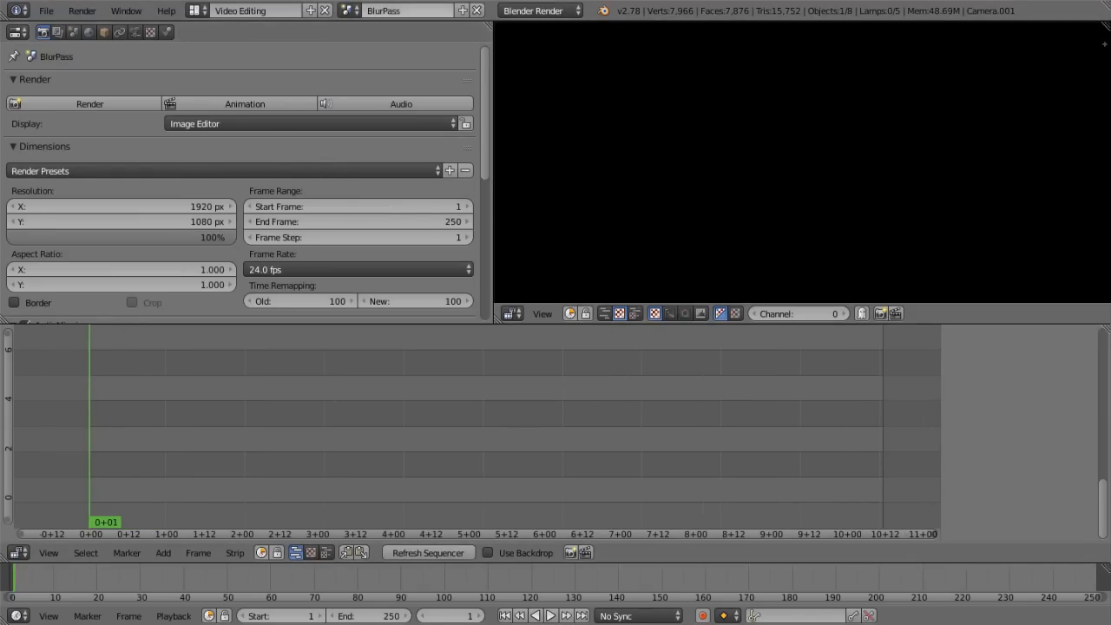
Set the BlurPass scene's render resolution percentage to 25%.
{"action": "left_click", "coordinate": [180, 237]}
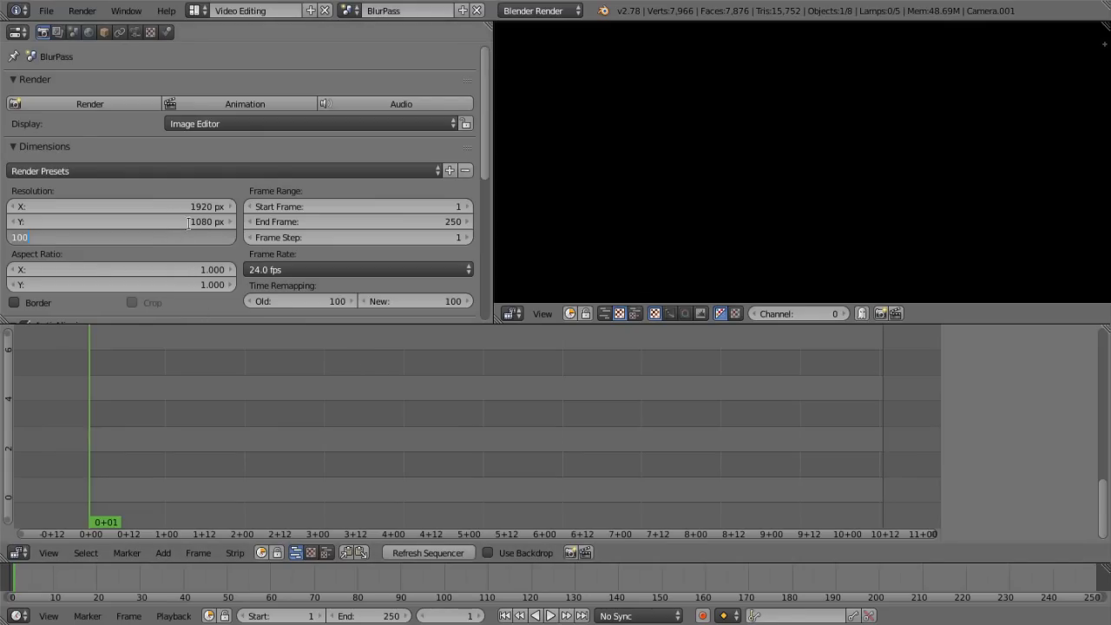
{"action": "type", "text": "25"}
{"action": "key", "text": "Return"}
Add TestingAnimationBlur0001-1000.avi to the sequencer as a movie strip on channel 1 starting at frame 1.
{"action": "scroll", "coordinate": [367, 415], "scroll_direction": "down", "scroll_amount": 2}
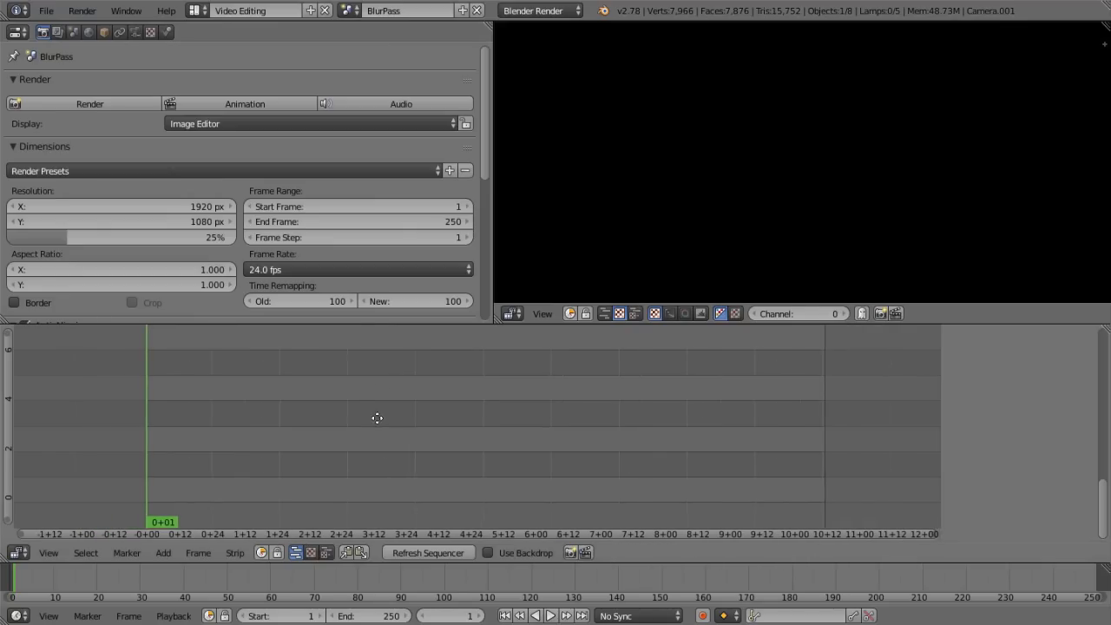
{"action": "left_click", "coordinate": [163, 554]}
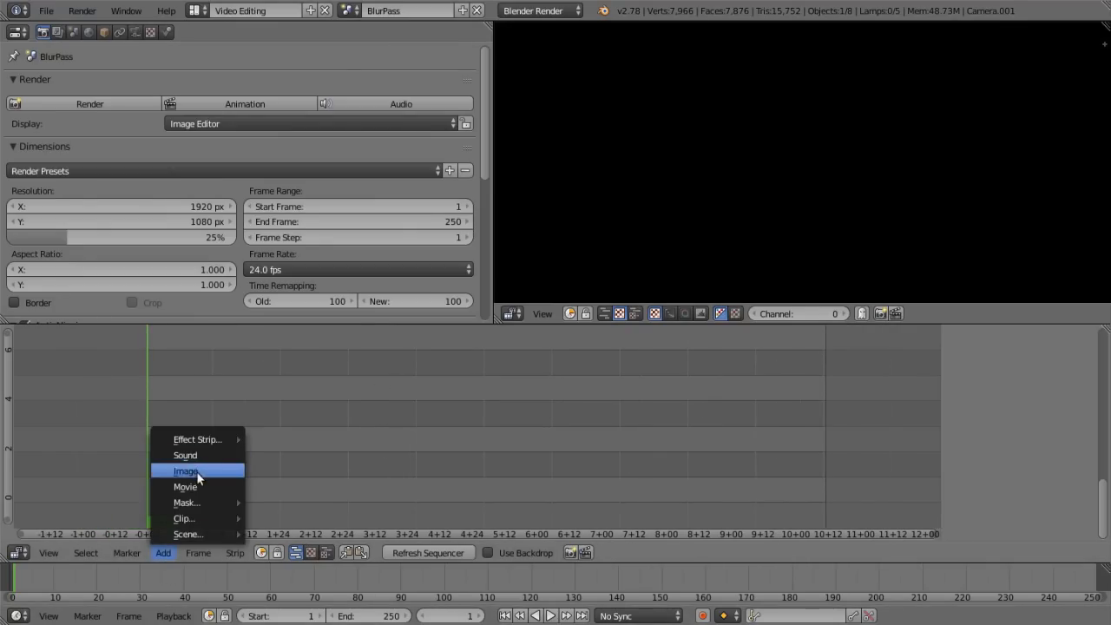
{"action": "left_click", "coordinate": [199, 486]}
{"action": "left_click", "coordinate": [304, 121]}
{"action": "left_click", "coordinate": [1060, 53]}
Examine the monkey's edges and the overall image quality of the imported movie in the sequencer preview.
{"action": "scroll", "coordinate": [772, 184], "scroll_direction": "up", "scroll_amount": 8}
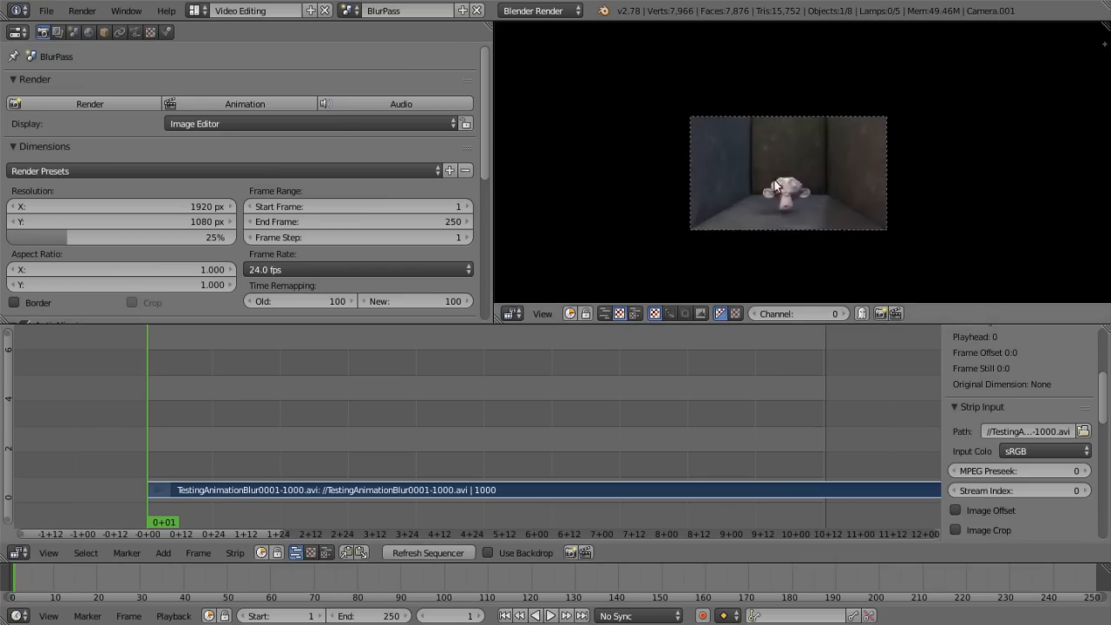
{"action": "scroll", "coordinate": [842, 140], "scroll_direction": "up", "scroll_amount": 2}
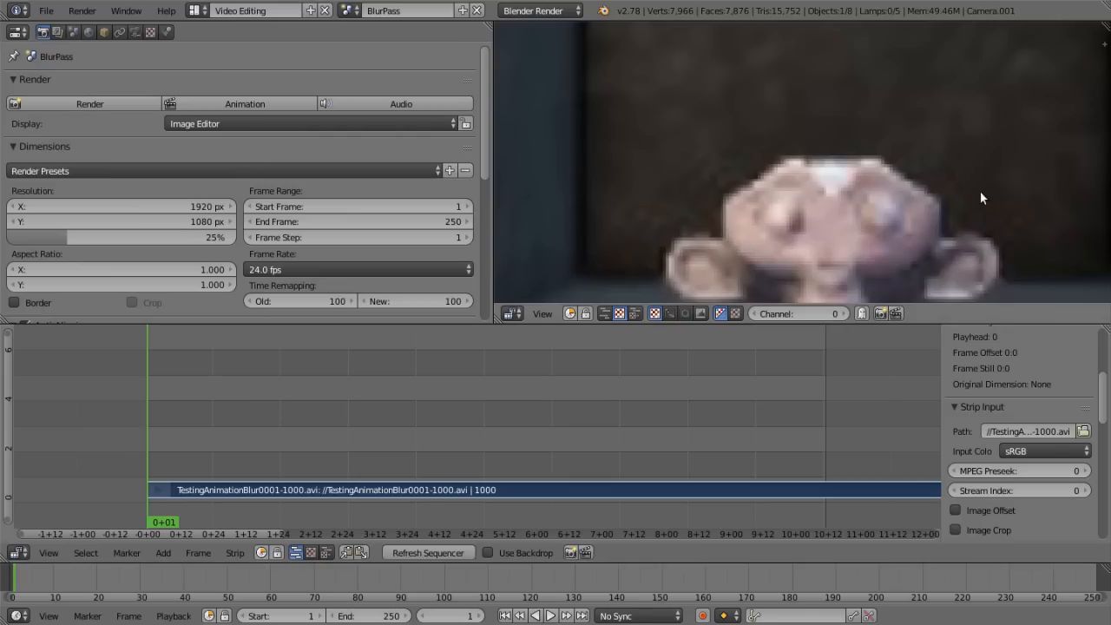
{"action": "scroll", "coordinate": [985, 206], "scroll_direction": "down", "scroll_amount": 2}
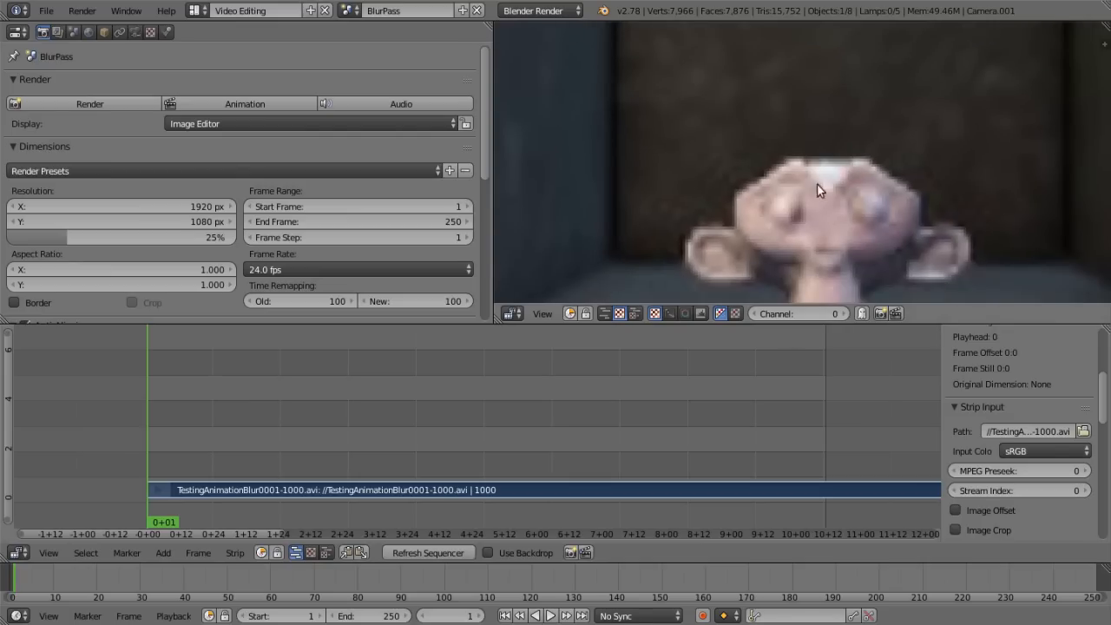
{"action": "scroll", "coordinate": [848, 162], "scroll_direction": "down", "scroll_amount": 3}
{"action": "middle_click_drag", "start_coordinate": [842, 208], "coordinate": [774, 159]}
{"action": "scroll", "coordinate": [836, 171], "scroll_direction": "up", "scroll_amount": 5}
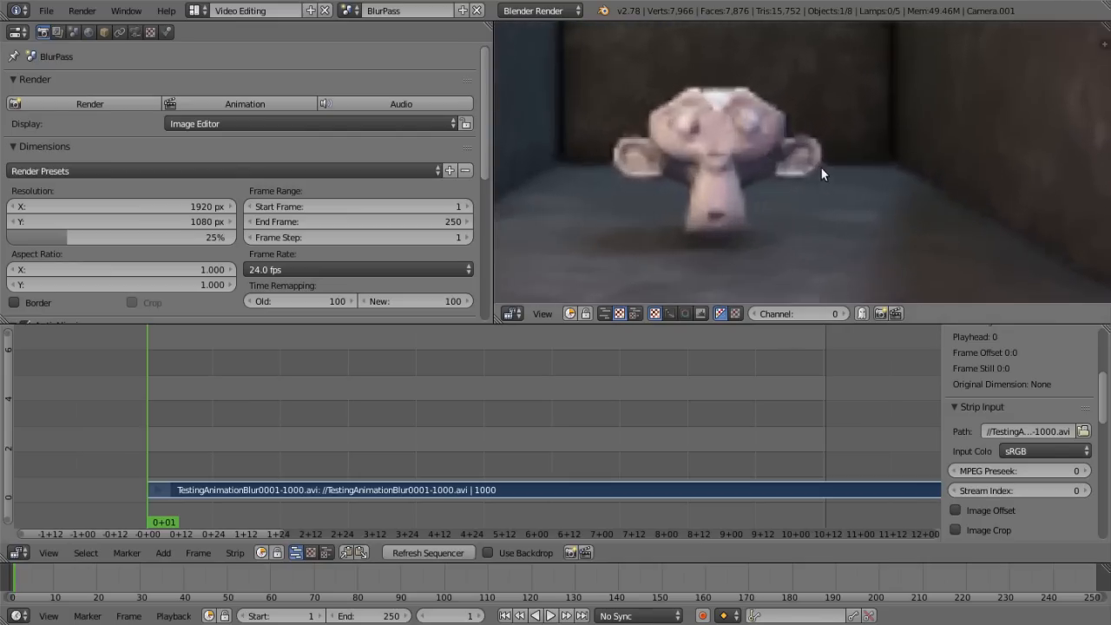
{"action": "scroll", "coordinate": [831, 169], "scroll_direction": "down", "scroll_amount": 4}
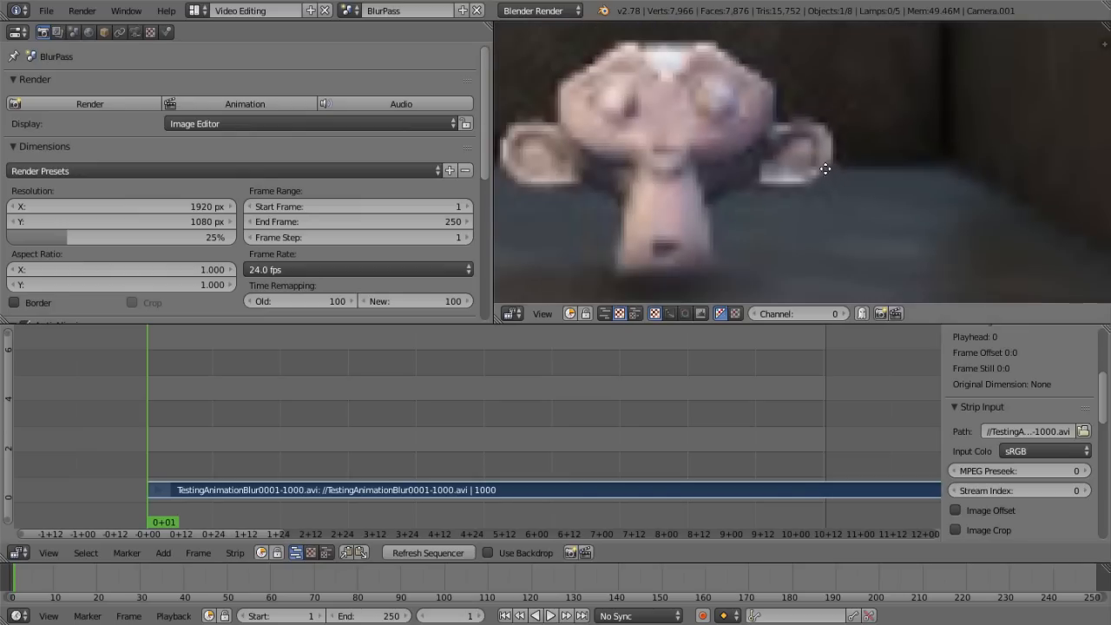
{"action": "scroll", "coordinate": [829, 180], "scroll_direction": "up", "scroll_amount": 2}
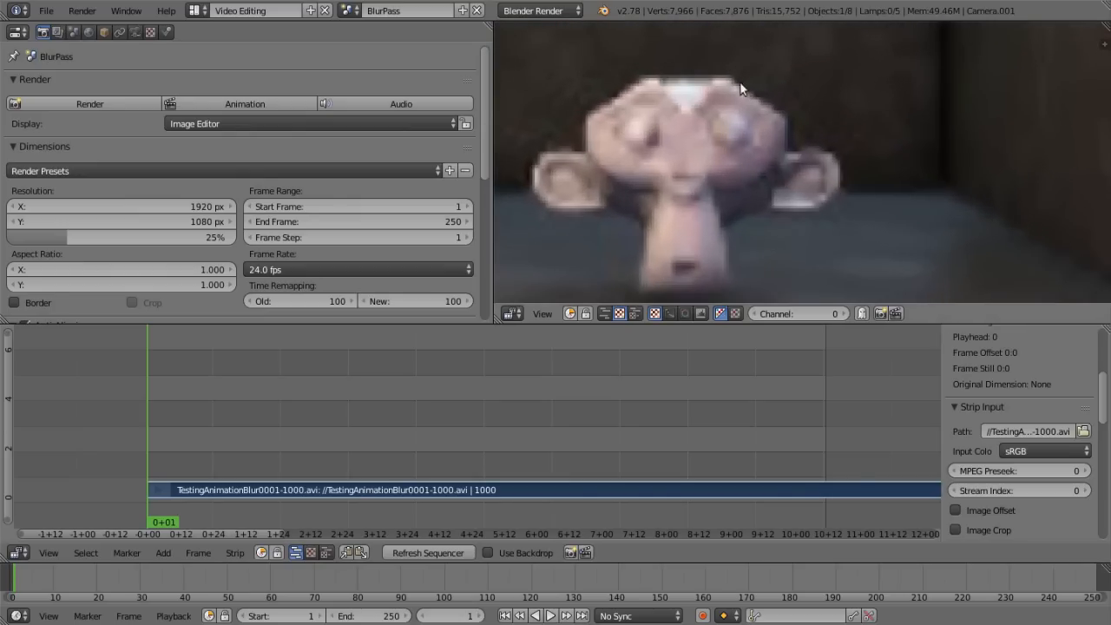
{"action": "scroll", "coordinate": [625, 136], "scroll_direction": "down", "scroll_amount": 4}
{"action": "middle_click_drag", "start_coordinate": [707, 143], "coordinate": [792, 208]}
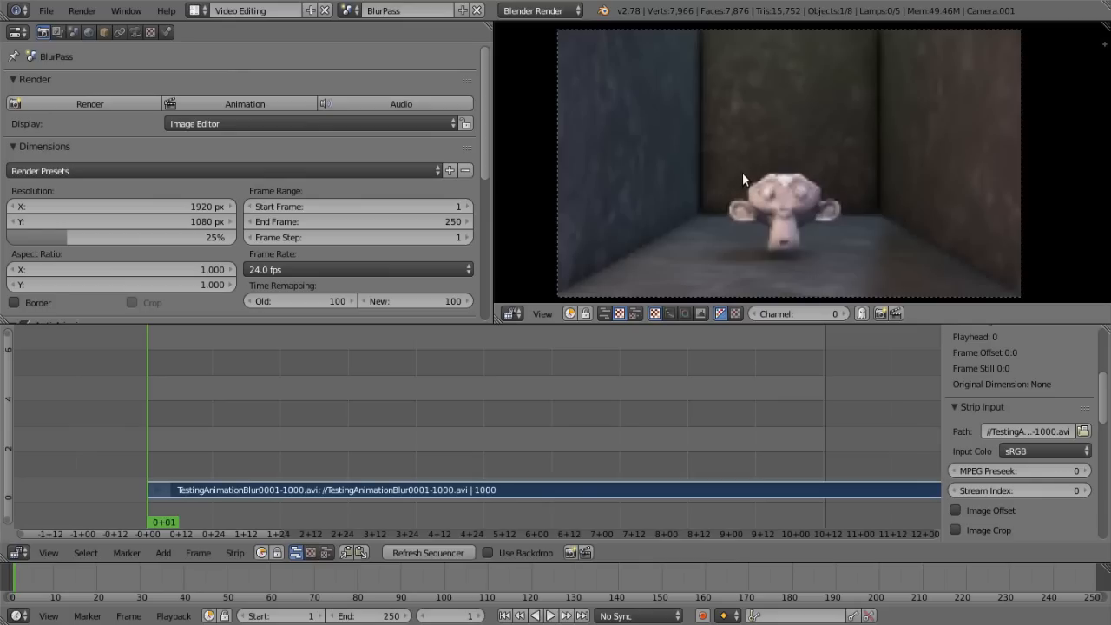
Switch to the browser to view the YouTube motion blur tutorial, return to Blender and check the sequencer preview.
{"action": "key", "text": "alt+Tab"}
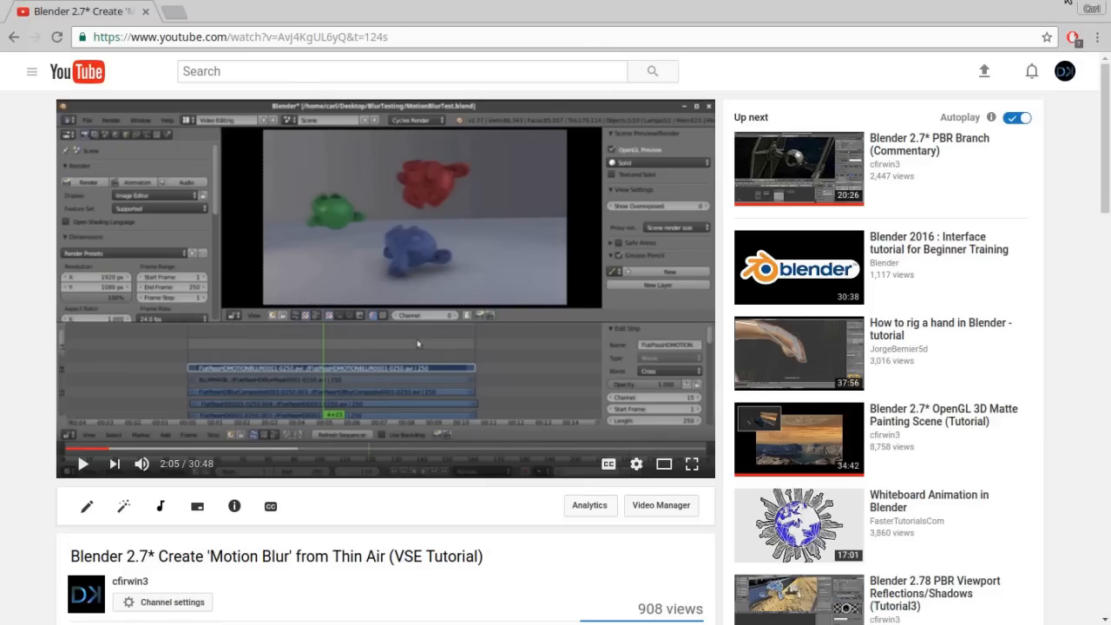
{"action": "key", "text": "alt+Tab"}
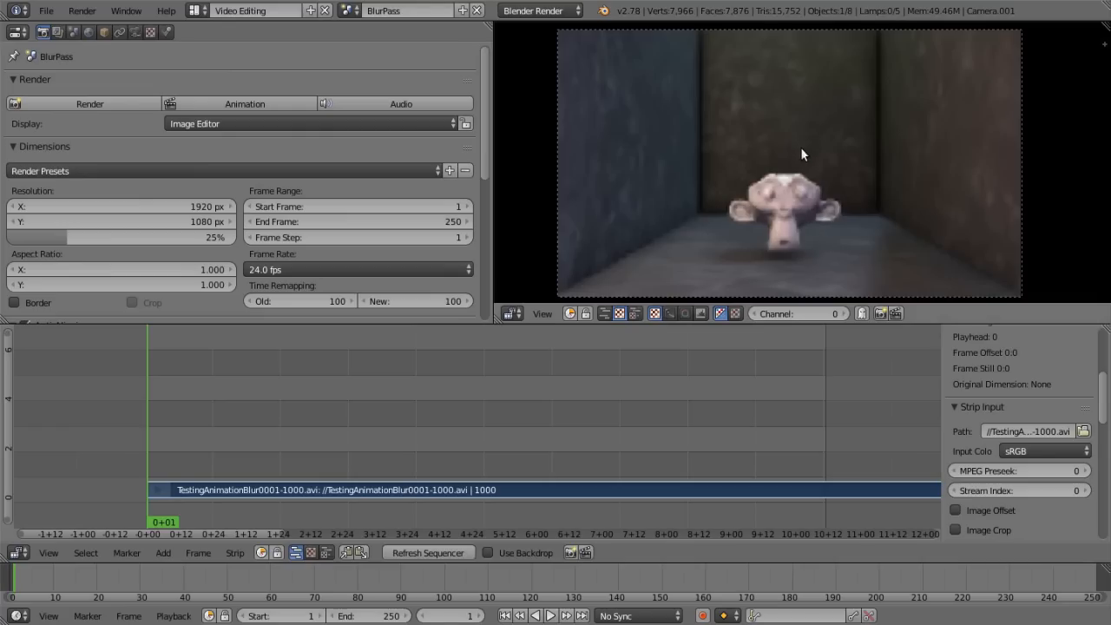
{"action": "scroll", "coordinate": [792, 145], "scroll_direction": "up", "scroll_amount": 2}
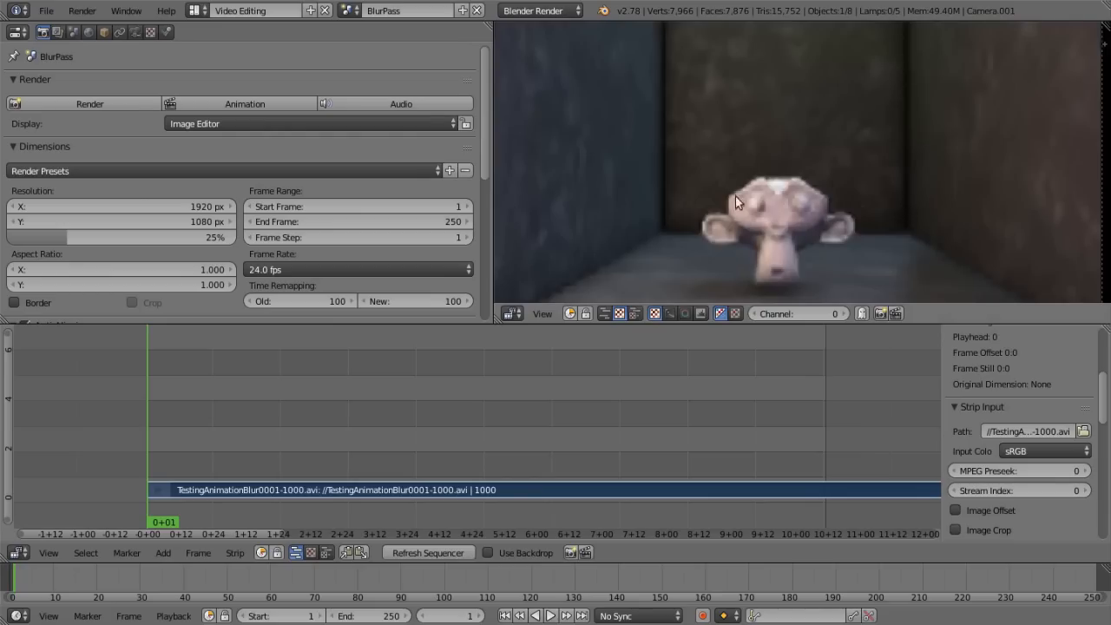
{"action": "scroll", "coordinate": [768, 176], "scroll_direction": "down", "scroll_amount": 3}
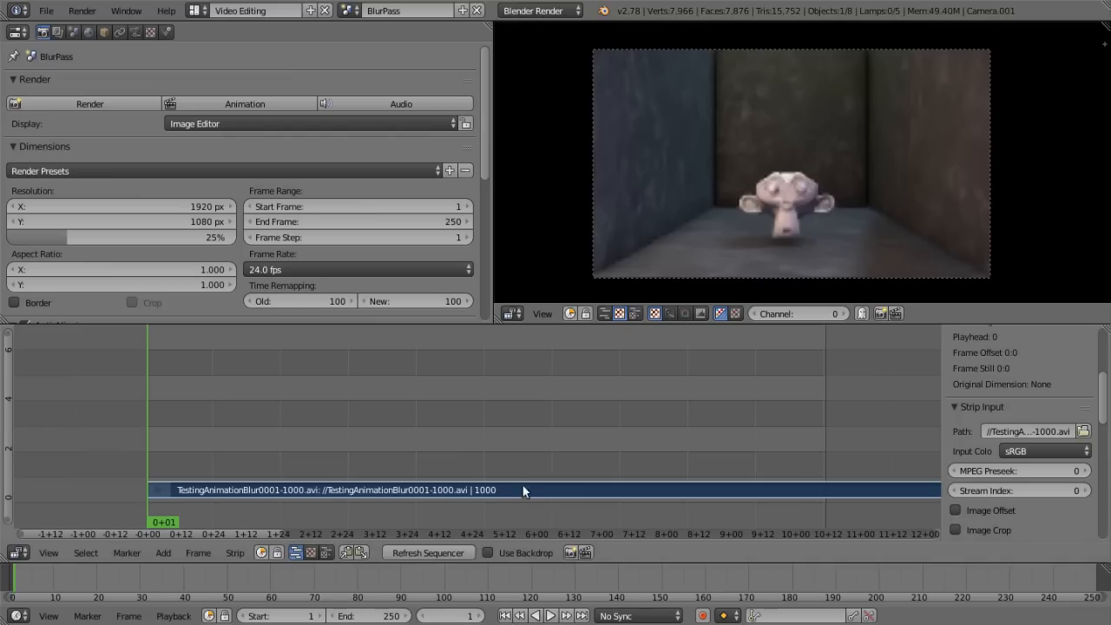
{"action": "scroll", "coordinate": [791, 208], "scroll_direction": "up", "scroll_amount": 1}
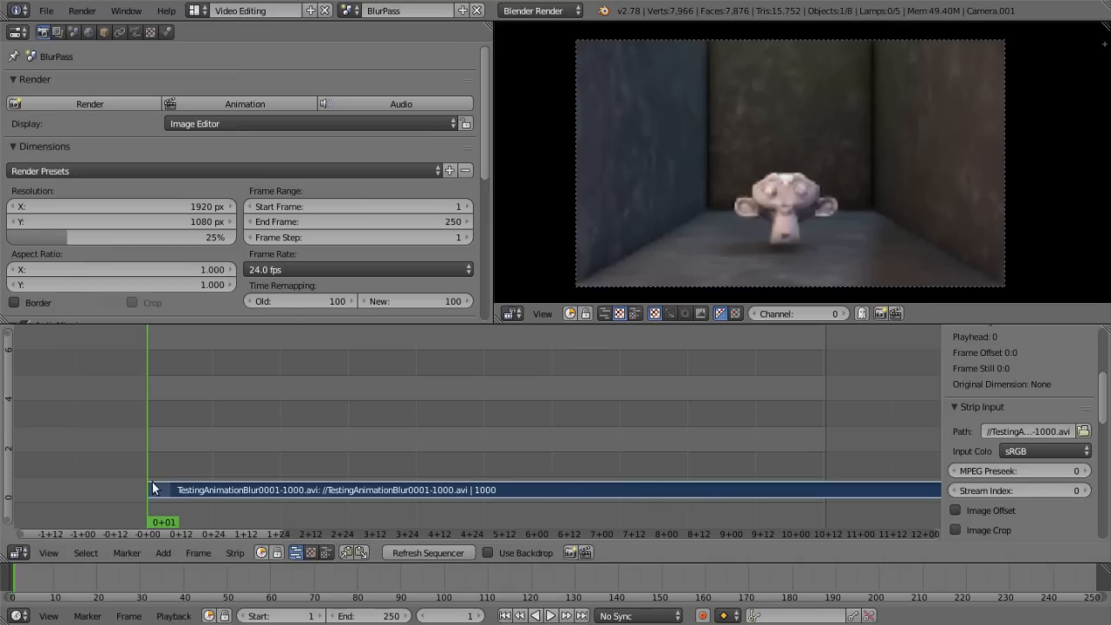
Duplicate the movie strip onto channel 2 with start frame 0 and set the copy's opacity to 0.2.
{"action": "key", "text": "shift+d"}
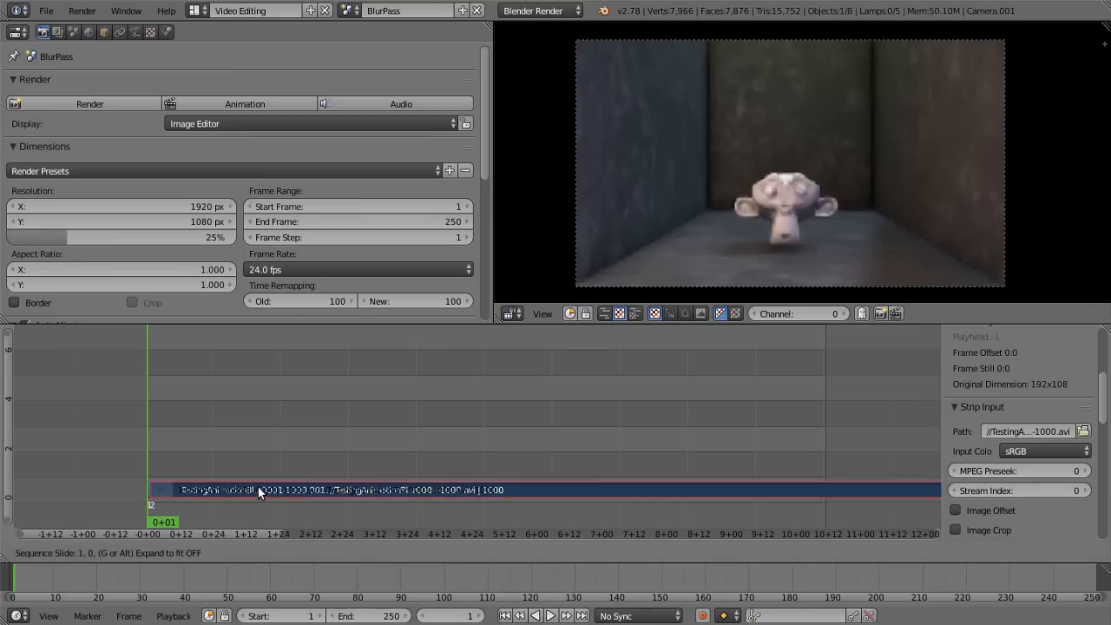
{"action": "left_click", "coordinate": [252, 475]}
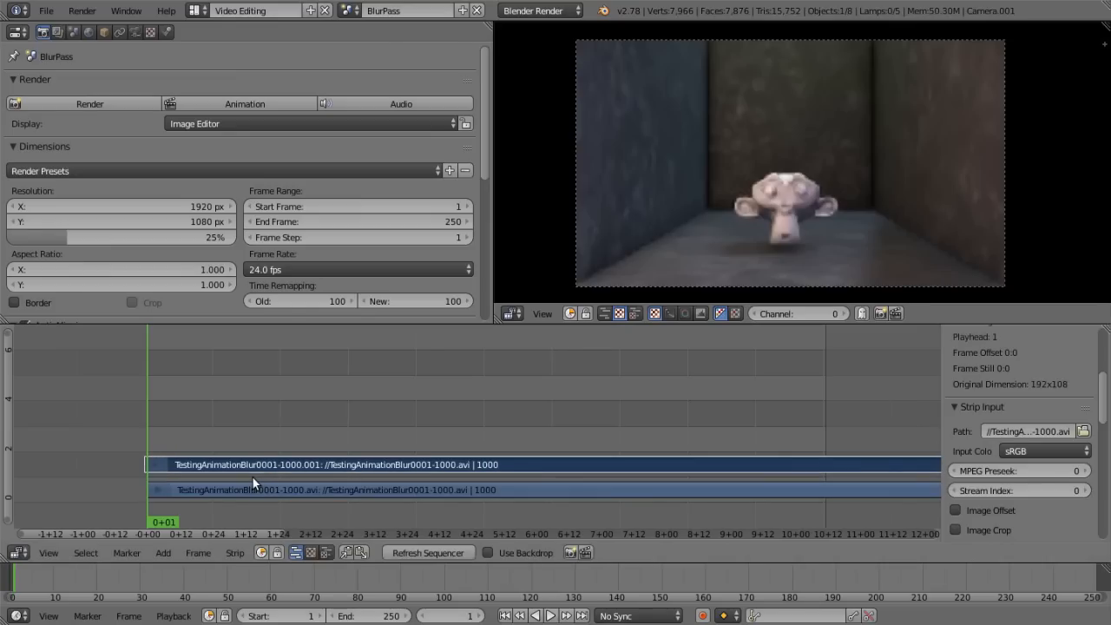
{"action": "scroll", "coordinate": [185, 459], "scroll_direction": "up", "scroll_amount": 3}
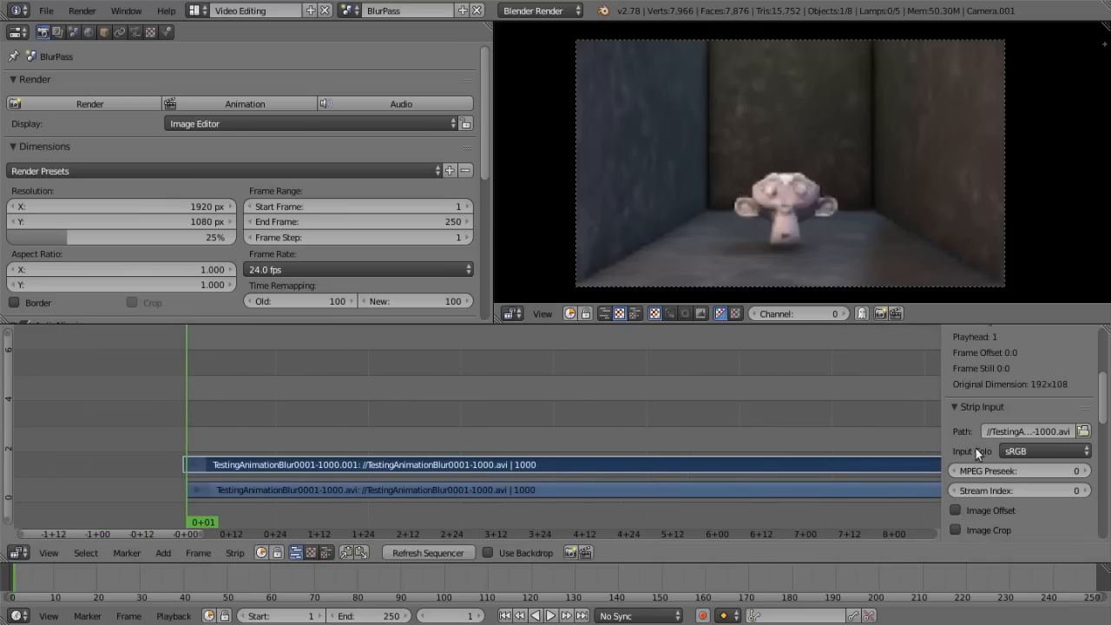
{"action": "scroll", "coordinate": [1014, 435], "scroll_direction": "up", "scroll_amount": 5}
{"action": "left_click", "coordinate": [1009, 416]}
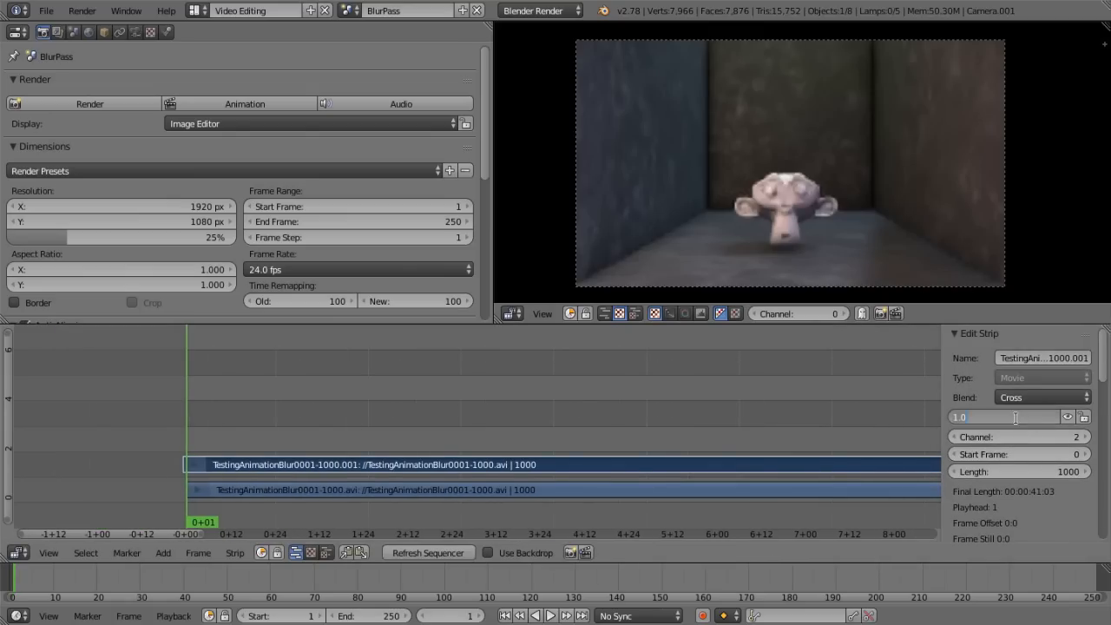
{"action": "type", "text": "0.2"}
{"action": "key", "text": "Return"}
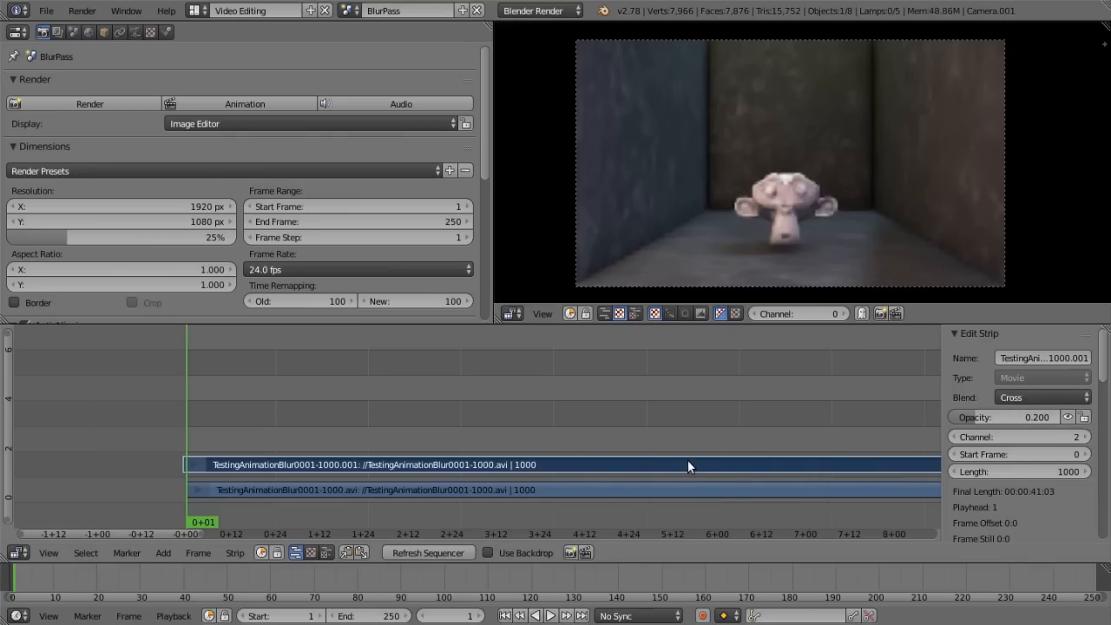
Duplicate the channel 2 movie strip onto channel 3 with start frame 2 and set the copy's opacity to 0.4.
{"action": "key", "text": "shift+d"}
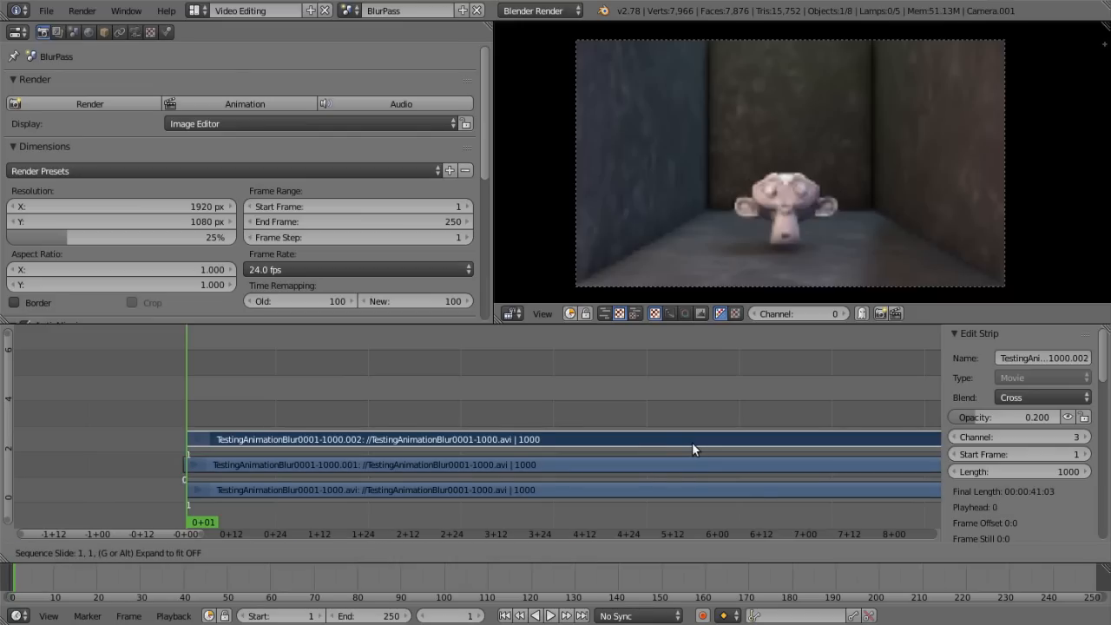
{"action": "left_click", "coordinate": [693, 442]}
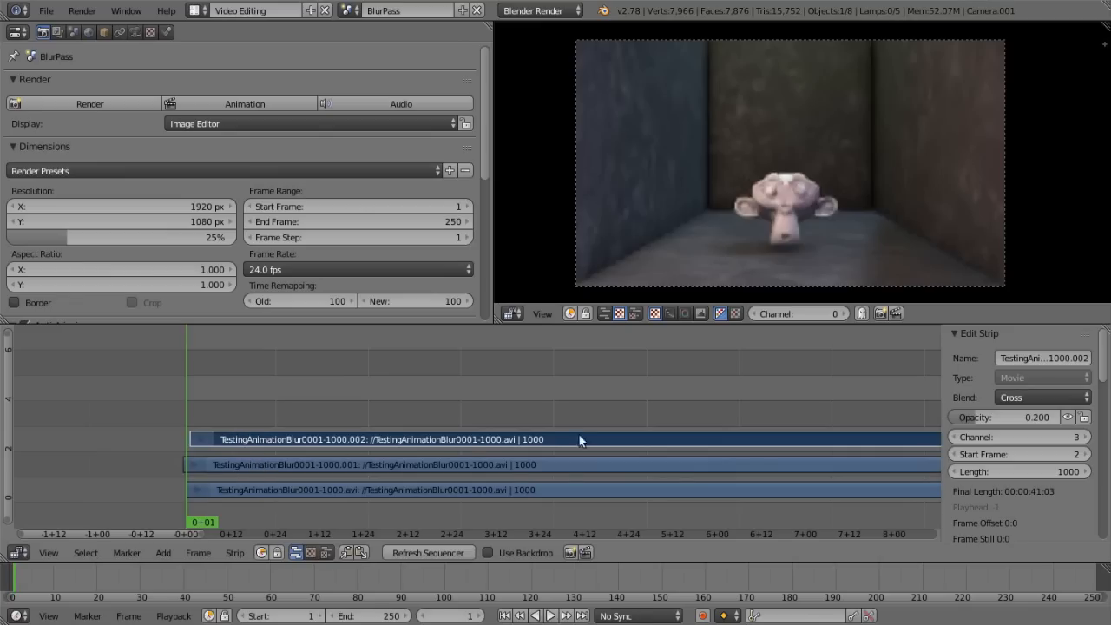
{"action": "left_click", "coordinate": [978, 417]}
{"action": "type", "text": "0."}
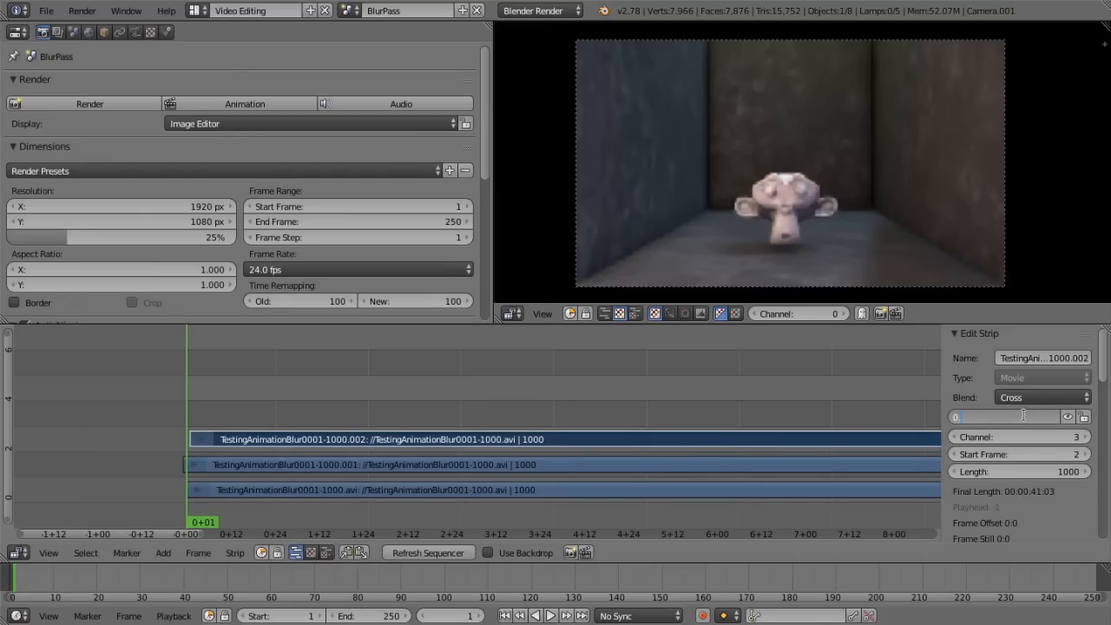
{"action": "type", "text": "4"}
{"action": "key", "text": "Return"}
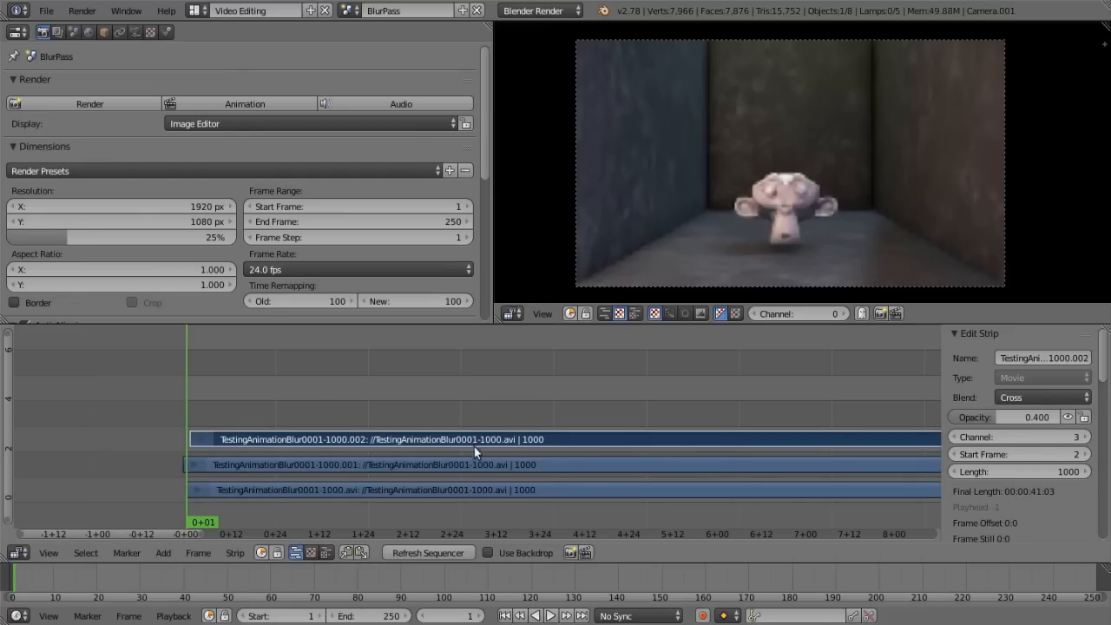
Play and scrub the layered strips to frame 126 and examine the blur around the monkey up close.
{"action": "key", "text": "alt+a"}
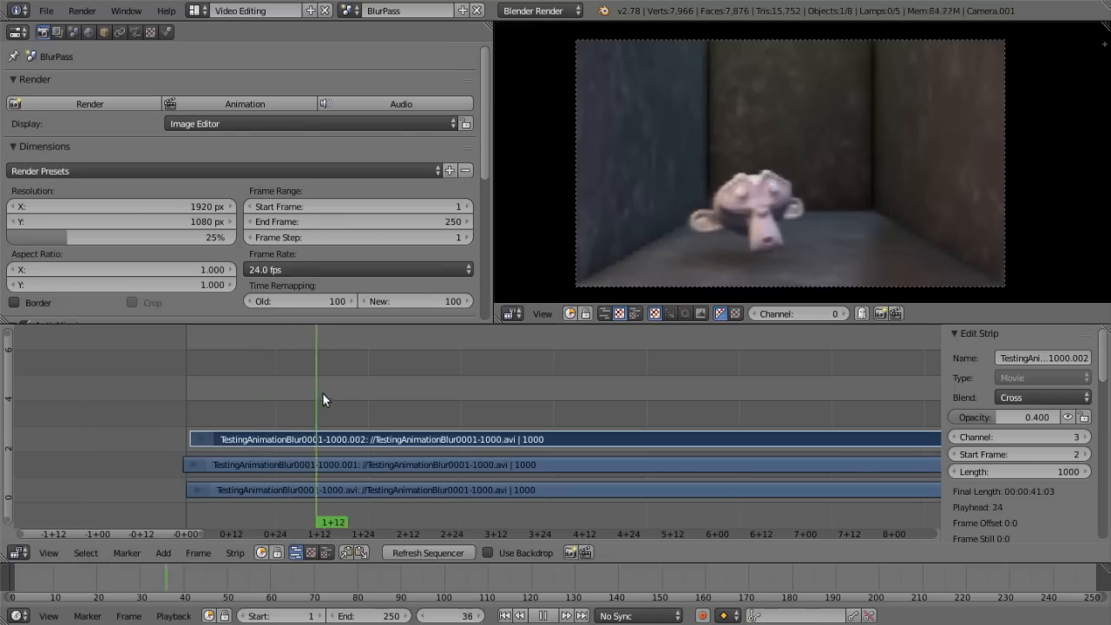
{"action": "left_click_drag", "start_coordinate": [351, 406], "coordinate": [649, 438]}
{"action": "key", "text": "alt+a"}
{"action": "scroll", "coordinate": [816, 195], "scroll_direction": "up", "scroll_amount": 3}
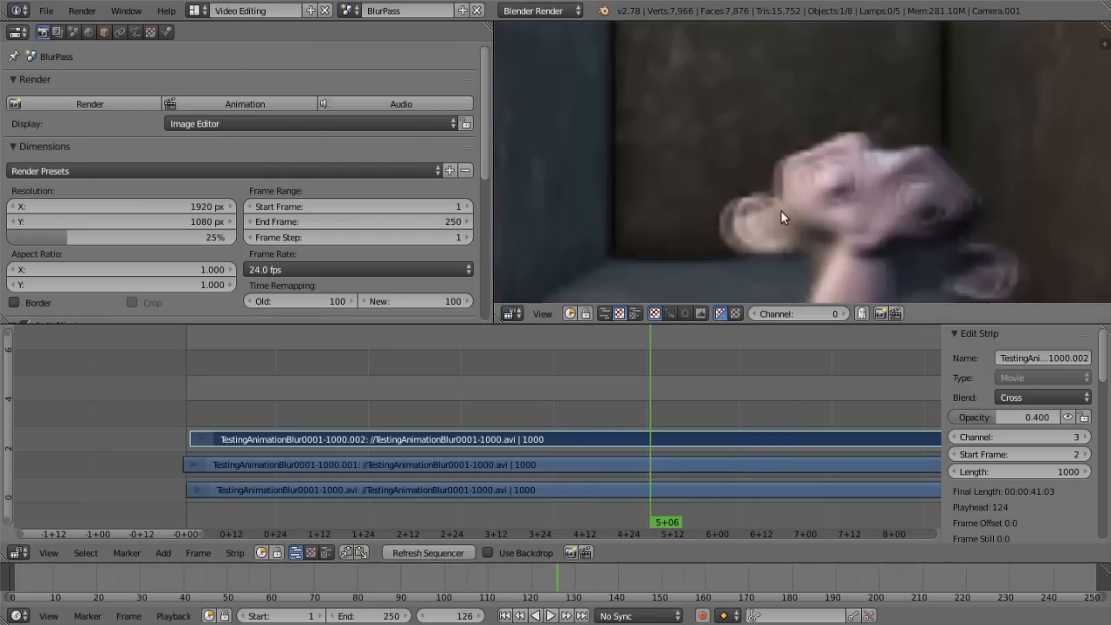
{"action": "scroll", "coordinate": [786, 208], "scroll_direction": "down", "scroll_amount": 2}
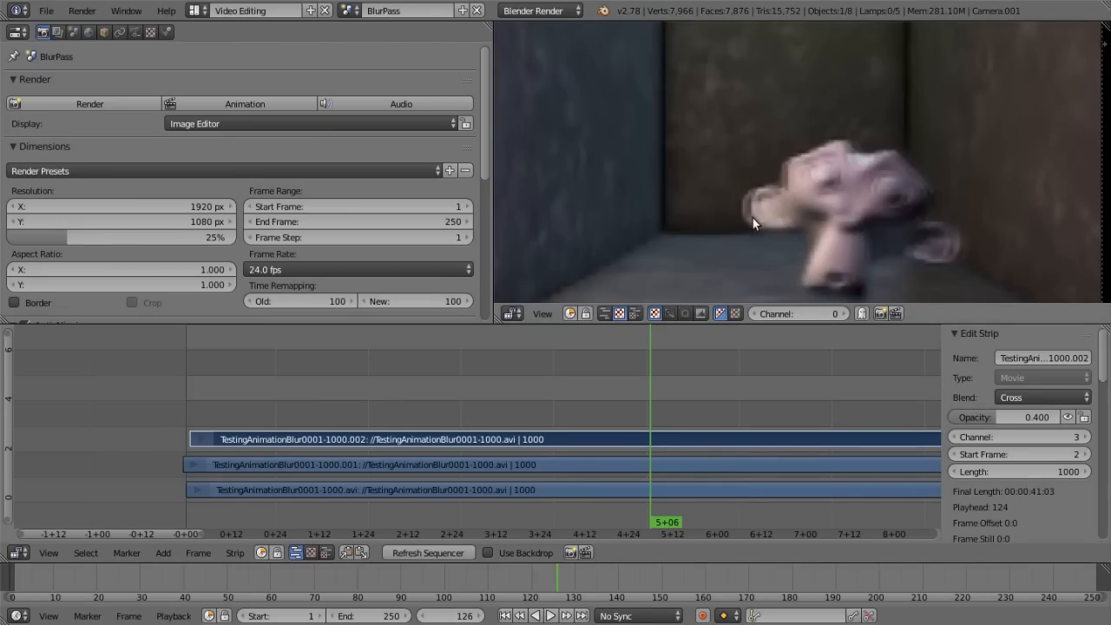
{"action": "scroll", "coordinate": [834, 241], "scroll_direction": "down", "scroll_amount": 2}
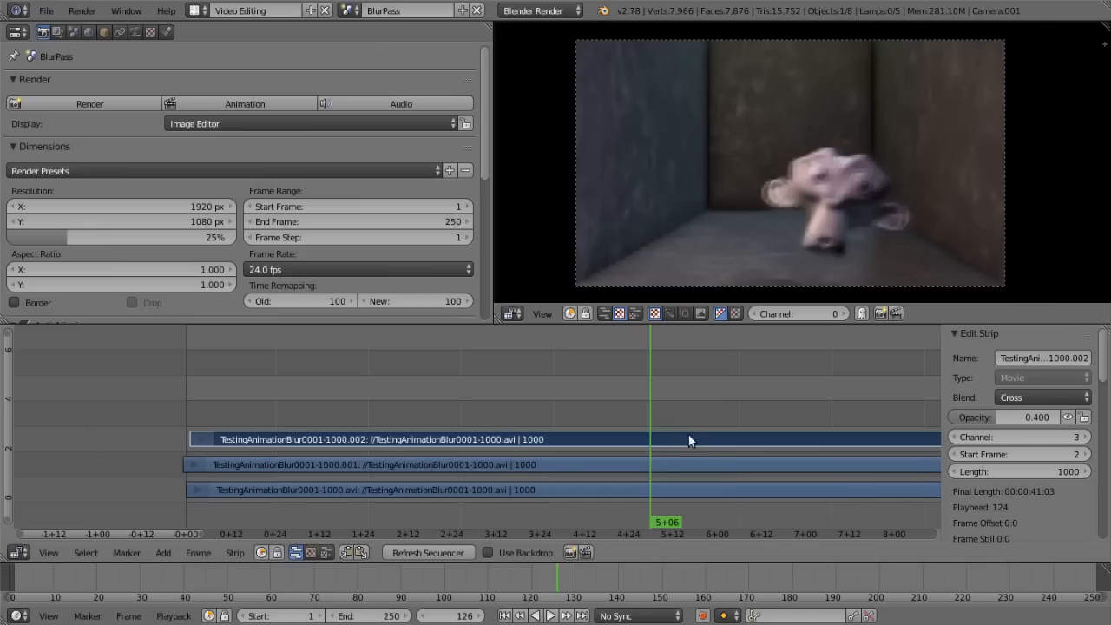
Duplicate the channel 3 strip onto channel 4 with start frame 3 and set the copy's opacity to 0.2.
{"action": "key", "text": "shift+d"}
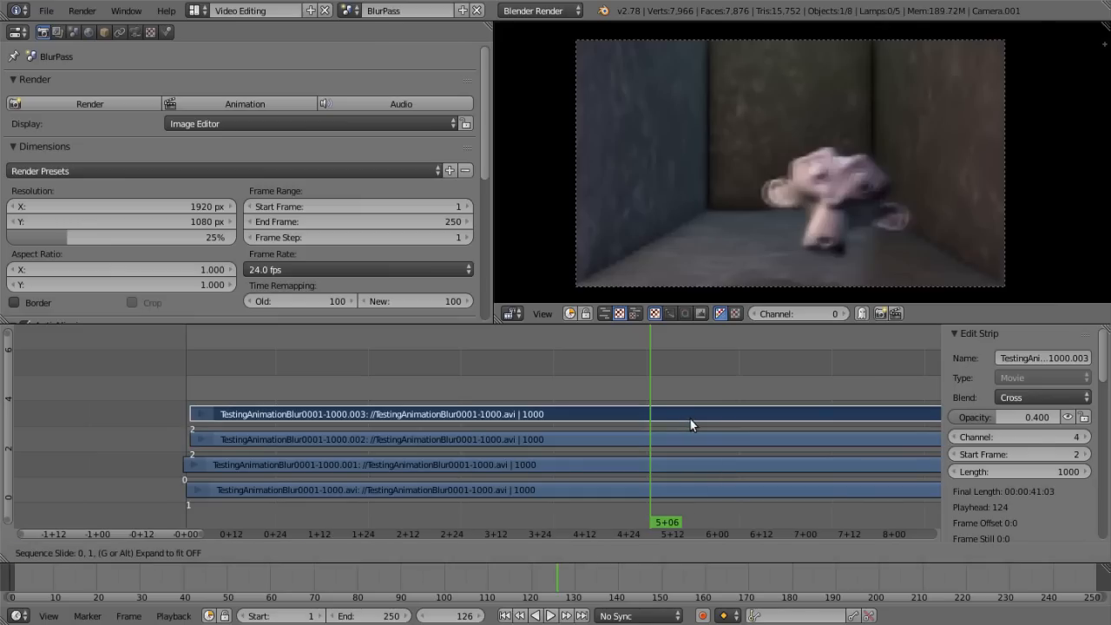
{"action": "left_click", "coordinate": [691, 418]}
{"action": "left_click", "coordinate": [1017, 417]}
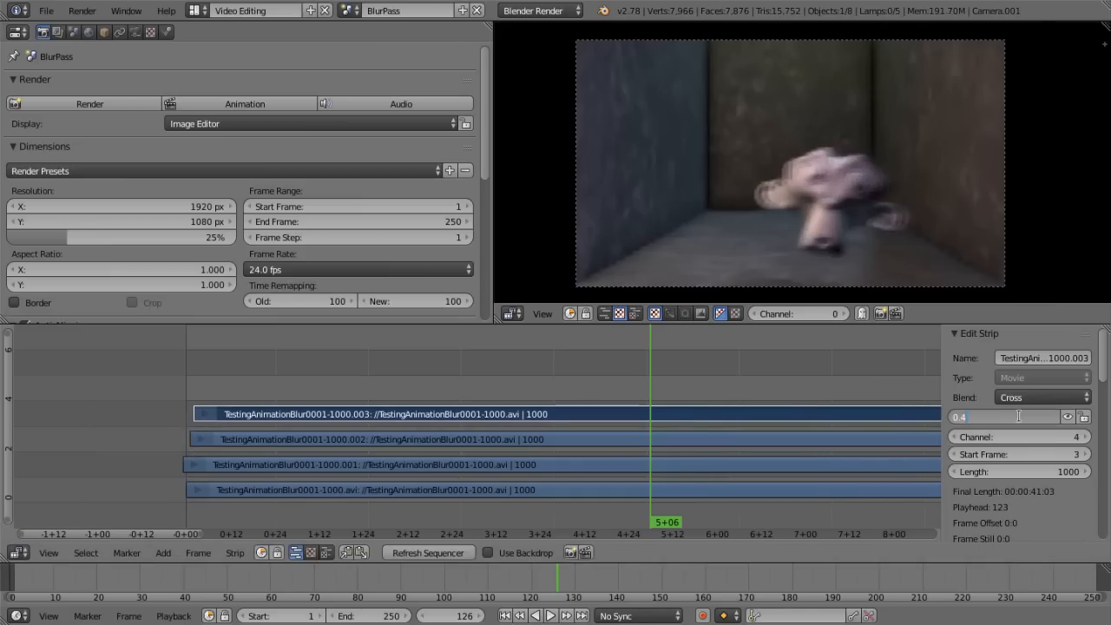
{"action": "type", "text": "0.2"}
{"action": "key", "text": "Return"}
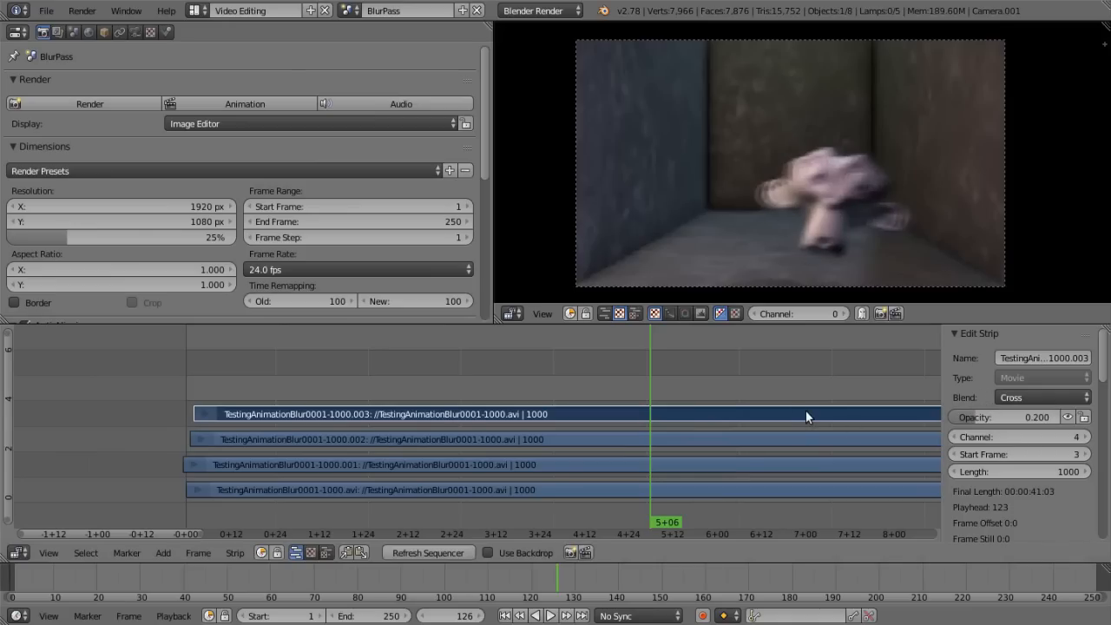
Duplicate the channel 4 strip onto channel 5 with start frame 4, set its opacity to 0.1 and check the blur in the preview.
{"action": "key", "text": "shift+d"}
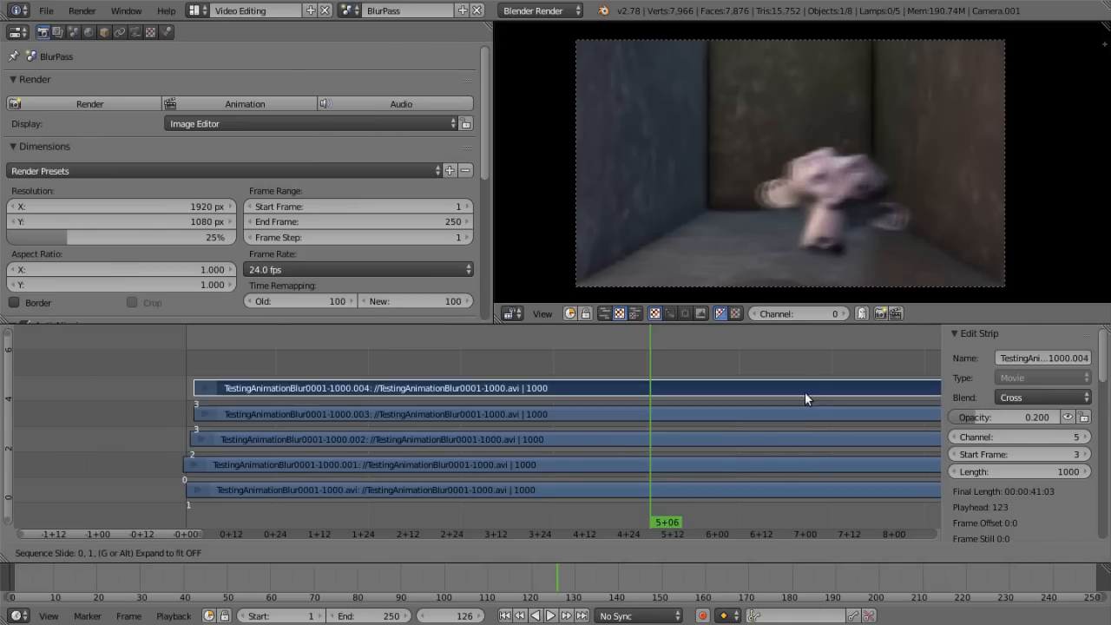
{"action": "left_click", "coordinate": [807, 393]}
{"action": "left_click", "coordinate": [1042, 418]}
{"action": "type", "text": "0.1"}
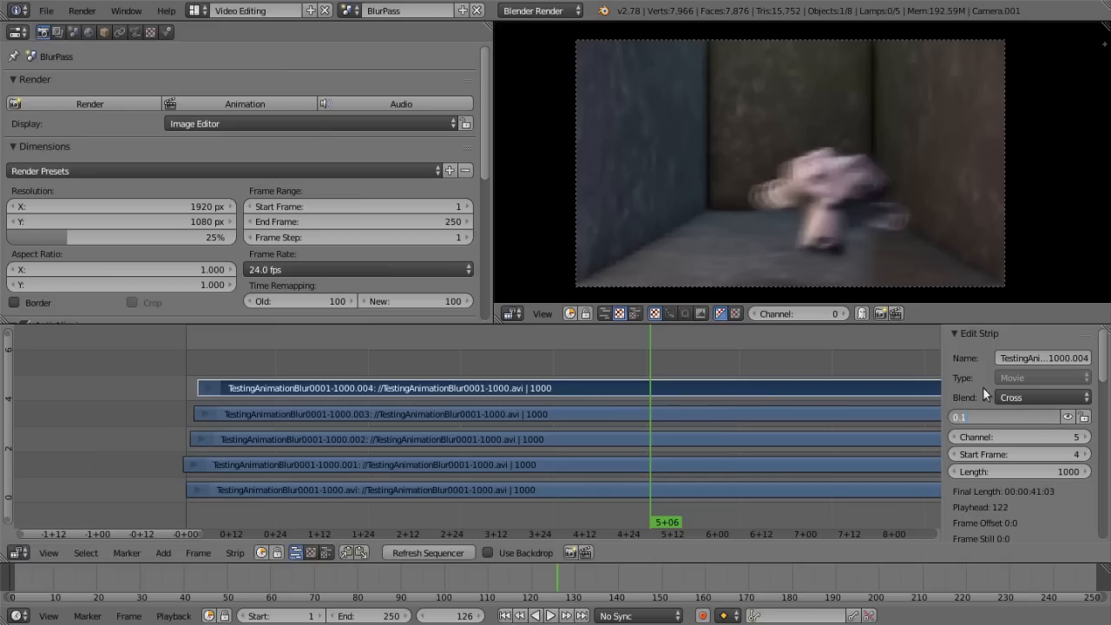
{"action": "key", "text": "Return"}
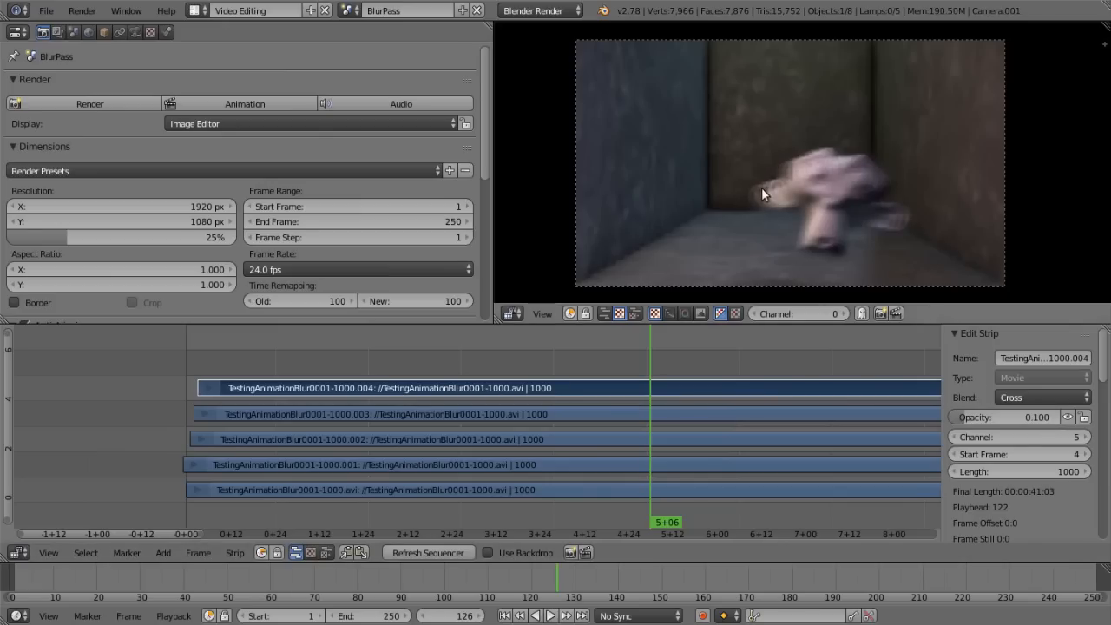
{"action": "scroll", "coordinate": [763, 188], "scroll_direction": "up", "scroll_amount": 2}
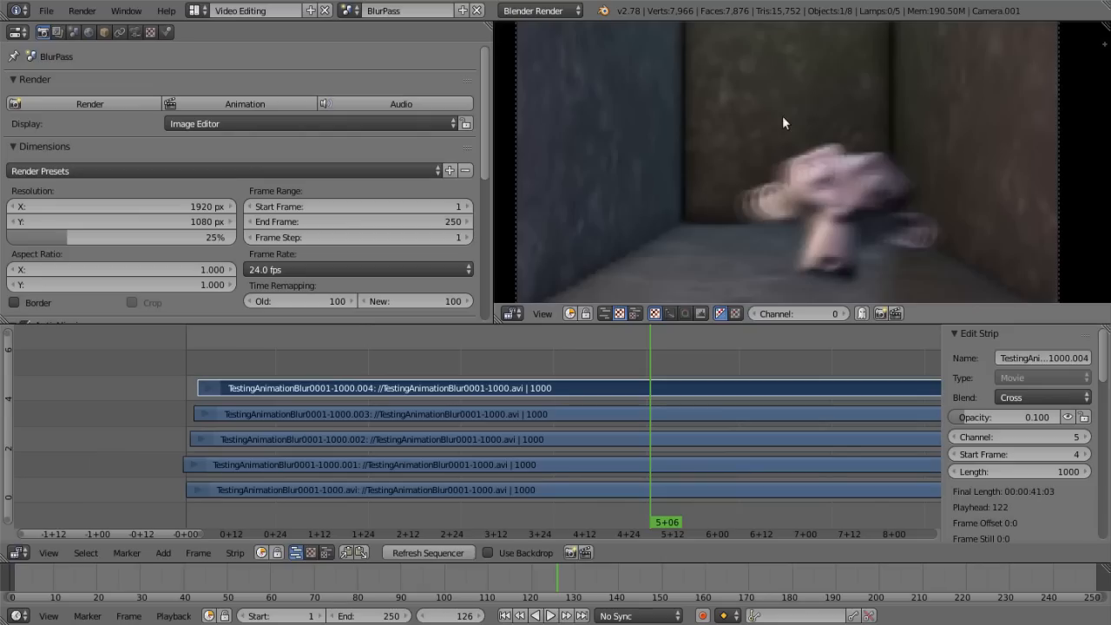
{"action": "scroll", "coordinate": [775, 201], "scroll_direction": "down", "scroll_amount": 2}
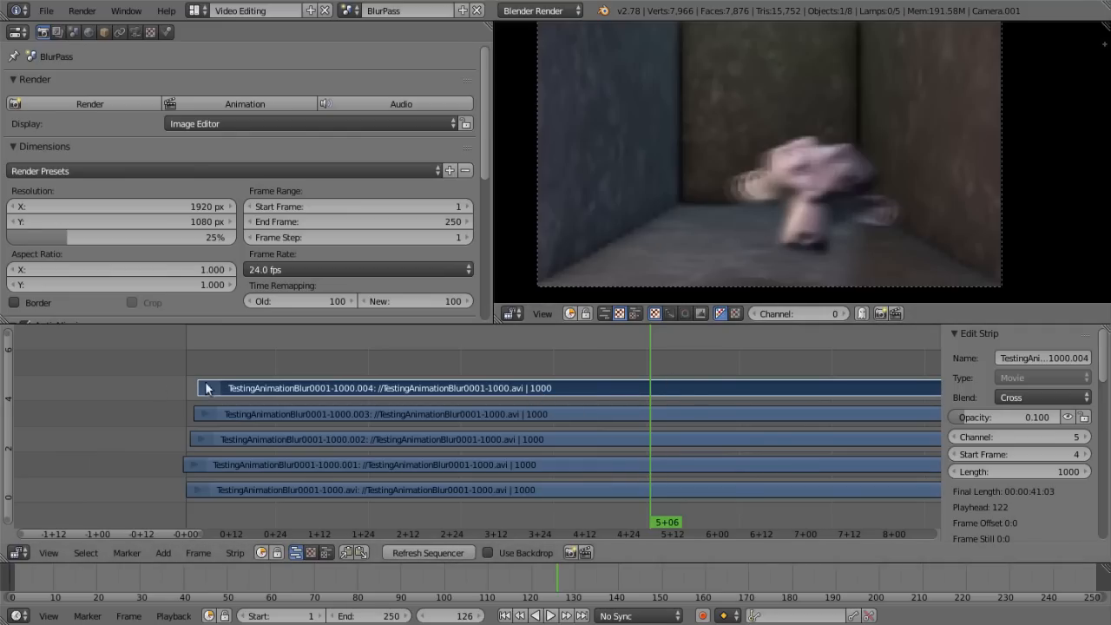
Select all five movie strips and group them into one meta strip.
{"action": "key", "text": "b"}
{"action": "middle_click_drag", "start_coordinate": [141, 357], "coordinate": [313, 510]}
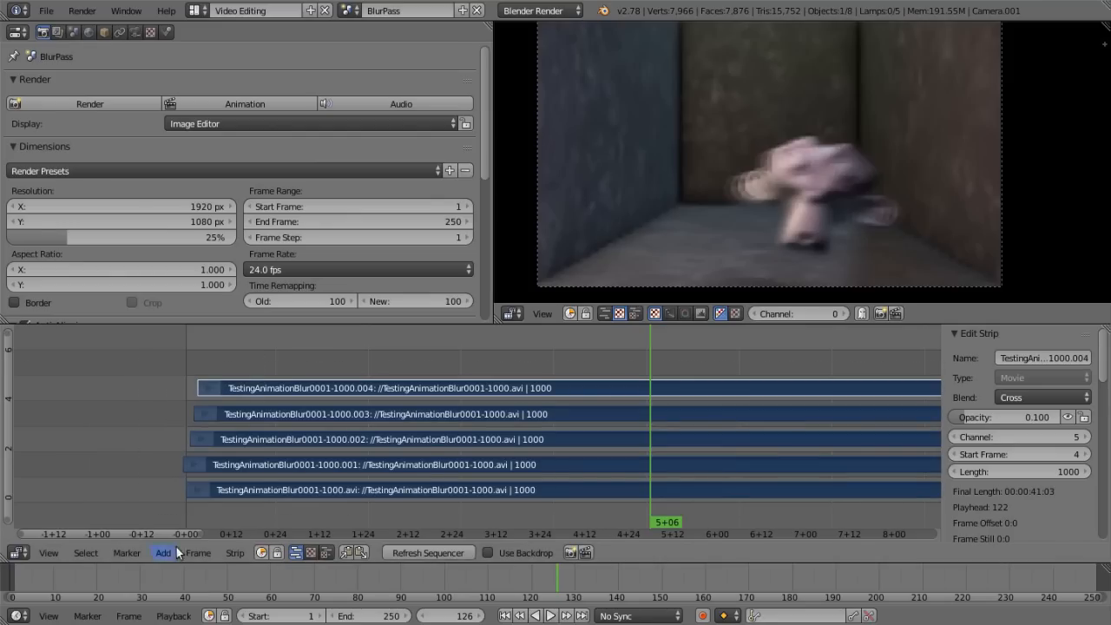
{"action": "left_click", "coordinate": [236, 554]}
{"action": "left_click", "coordinate": [296, 284]}
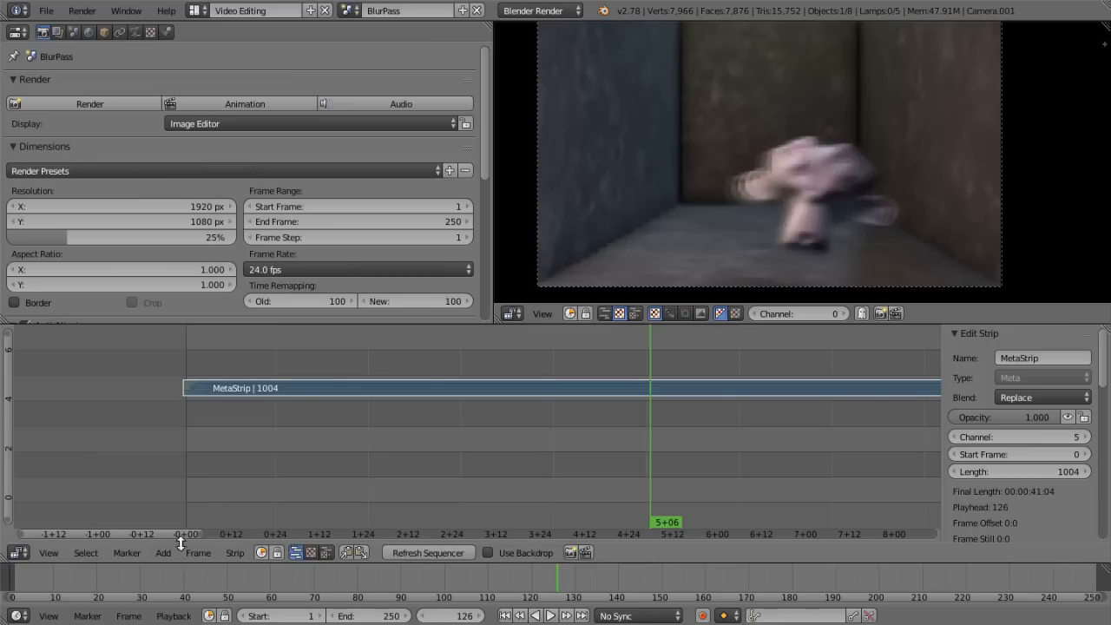
Add a Speed Control effect to the meta strip with stretching to the input strip length disabled and a speed factor of 4.
{"action": "left_click", "coordinate": [163, 553]}
{"action": "mouse_move", "coordinate": [210, 439]}
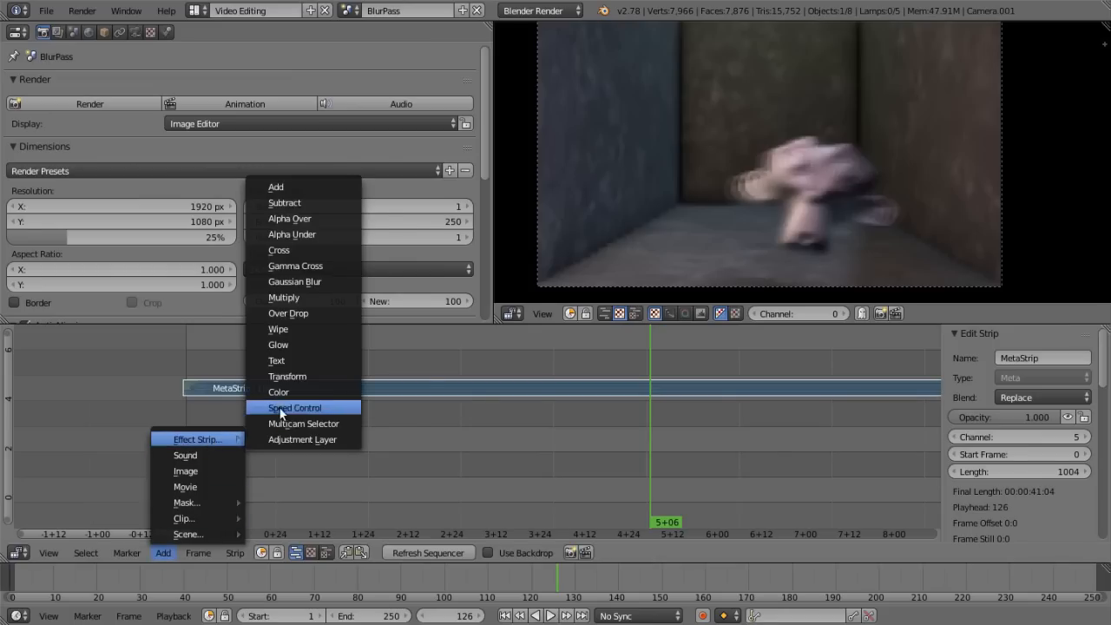
{"action": "left_click", "coordinate": [282, 408]}
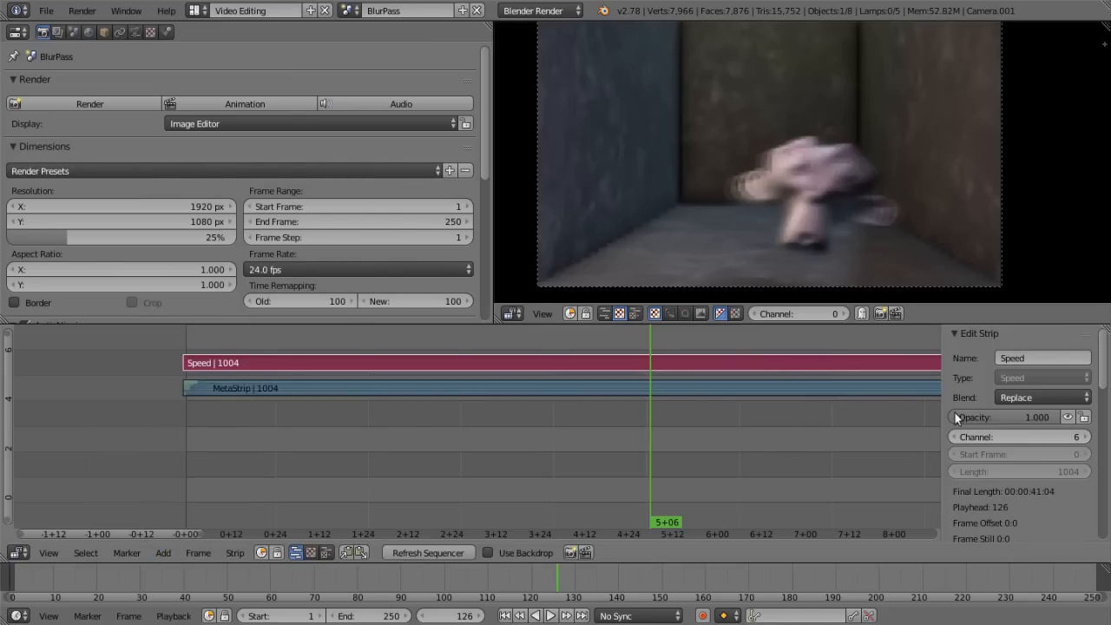
{"action": "scroll", "coordinate": [1046, 443], "scroll_direction": "down", "scroll_amount": 5}
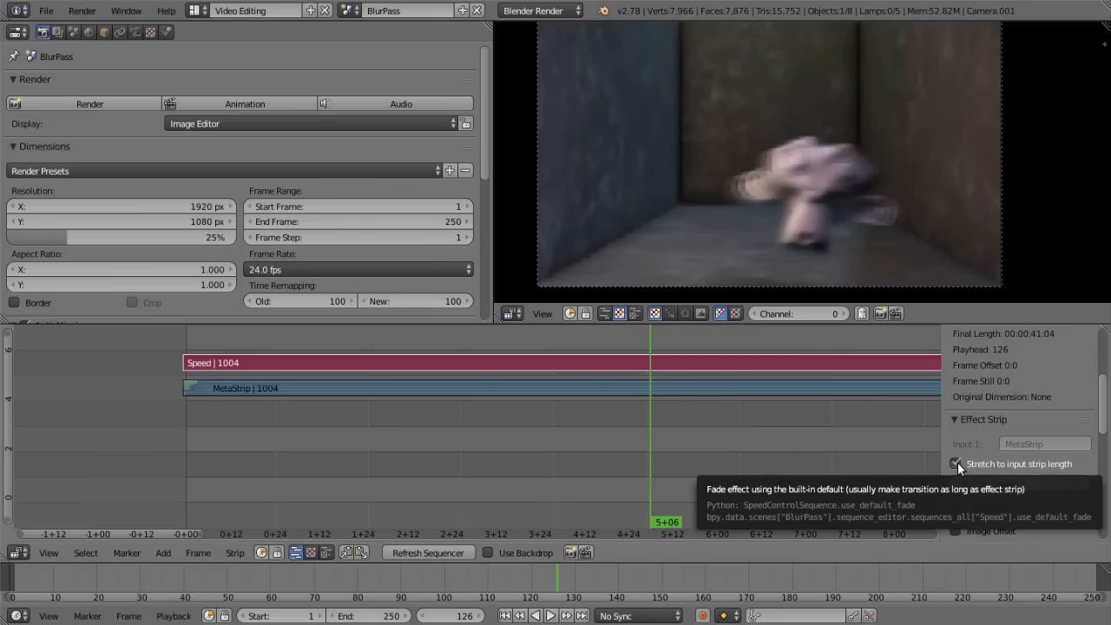
{"action": "left_click", "coordinate": [956, 463]}
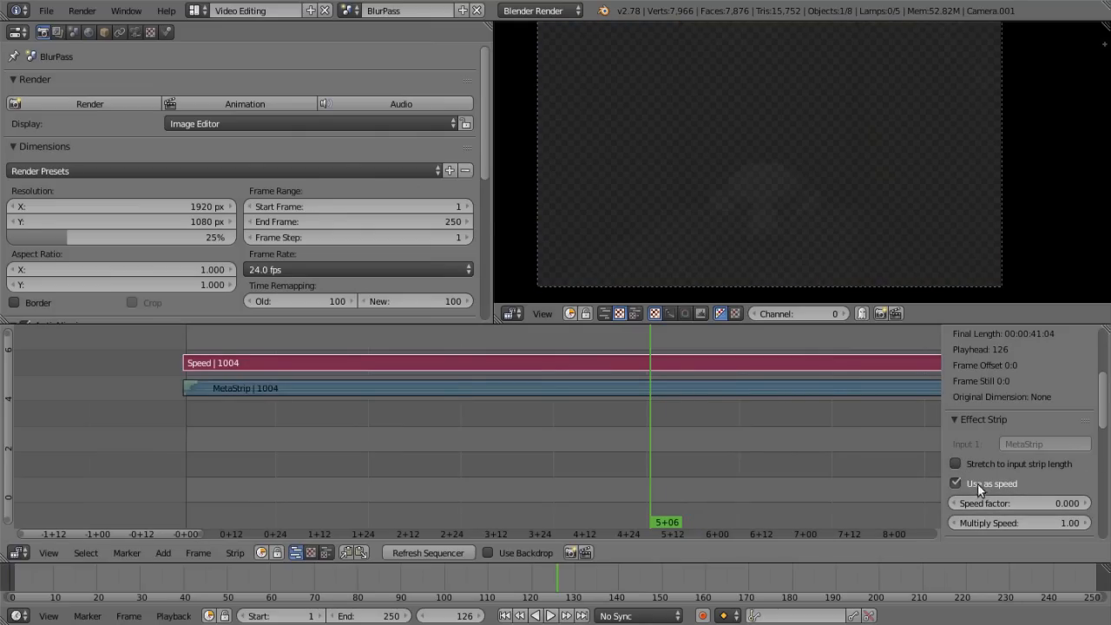
{"action": "left_click", "coordinate": [999, 503]}
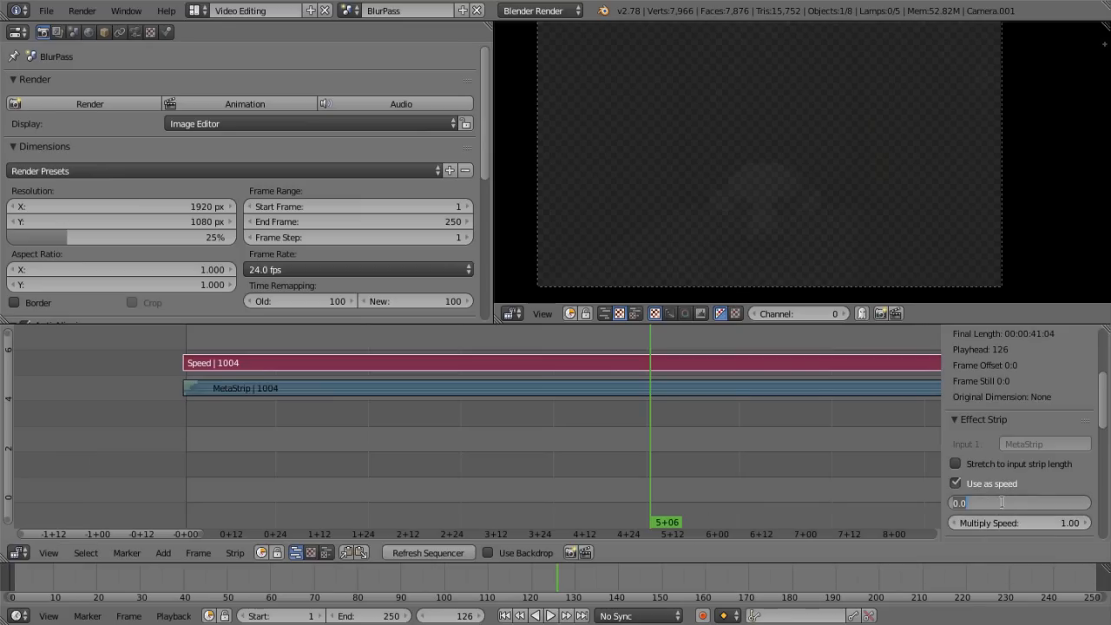
{"action": "type", "text": "4"}
{"action": "key", "text": "Return"}
Review the extent of the speed and meta strips and the render dimensions, and return the playhead to frame 1.
{"action": "middle_click_drag", "start_coordinate": [621, 456], "coordinate": [600, 499]}
{"action": "scroll", "coordinate": [603, 444], "scroll_direction": "down", "scroll_amount": 9}
{"action": "middle_click_drag", "start_coordinate": [654, 445], "coordinate": [594, 439]}
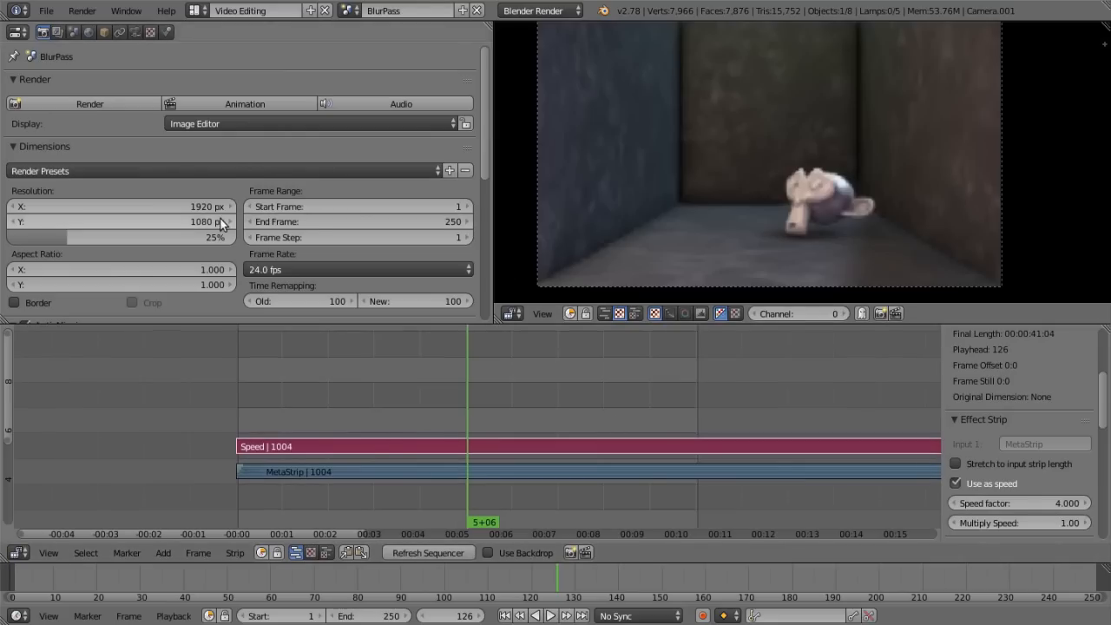
{"action": "scroll", "coordinate": [329, 202], "scroll_direction": "down", "scroll_amount": 3}
{"action": "scroll", "coordinate": [329, 205], "scroll_direction": "down", "scroll_amount": 2}
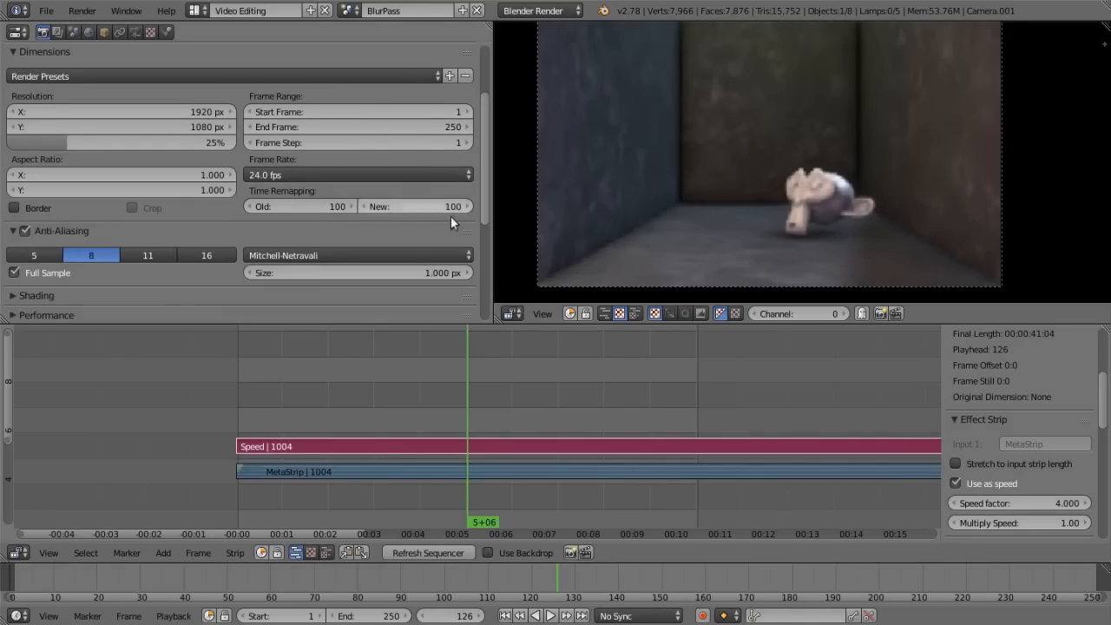
{"action": "left_click", "coordinate": [504, 616]}
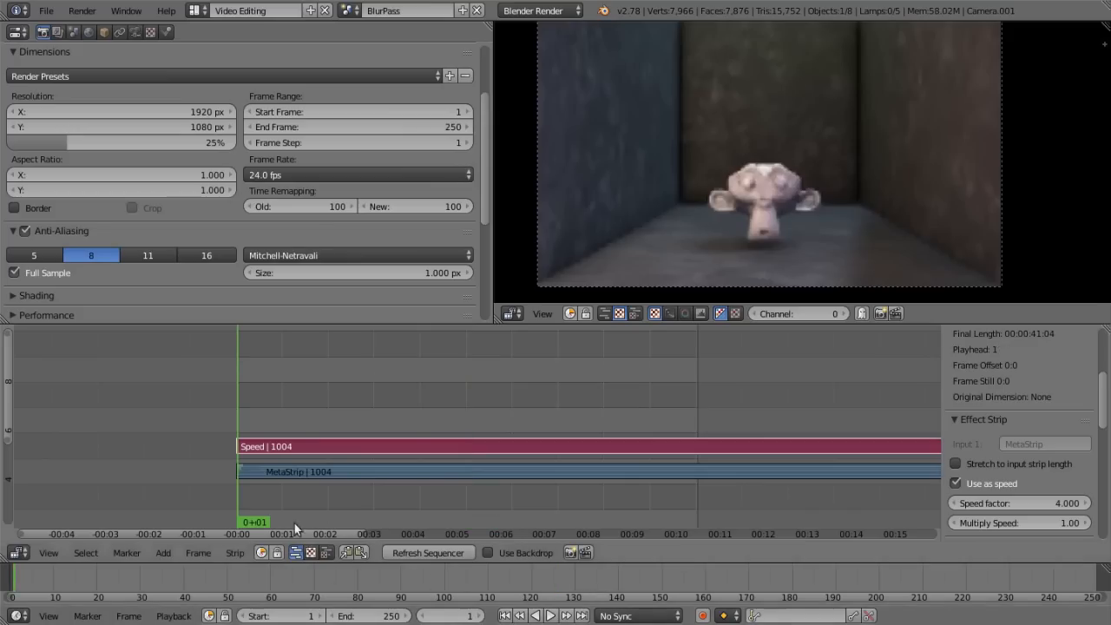
{"action": "scroll", "coordinate": [747, 396], "scroll_direction": "down", "scroll_amount": 6}
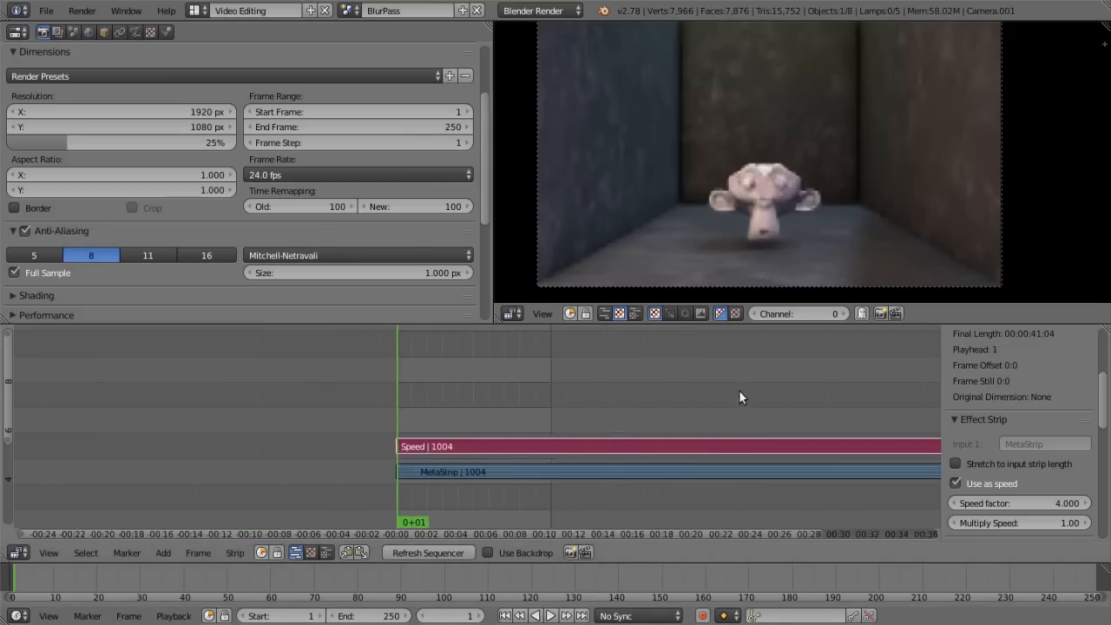
{"action": "scroll", "coordinate": [589, 405], "scroll_direction": "up", "scroll_amount": 4}
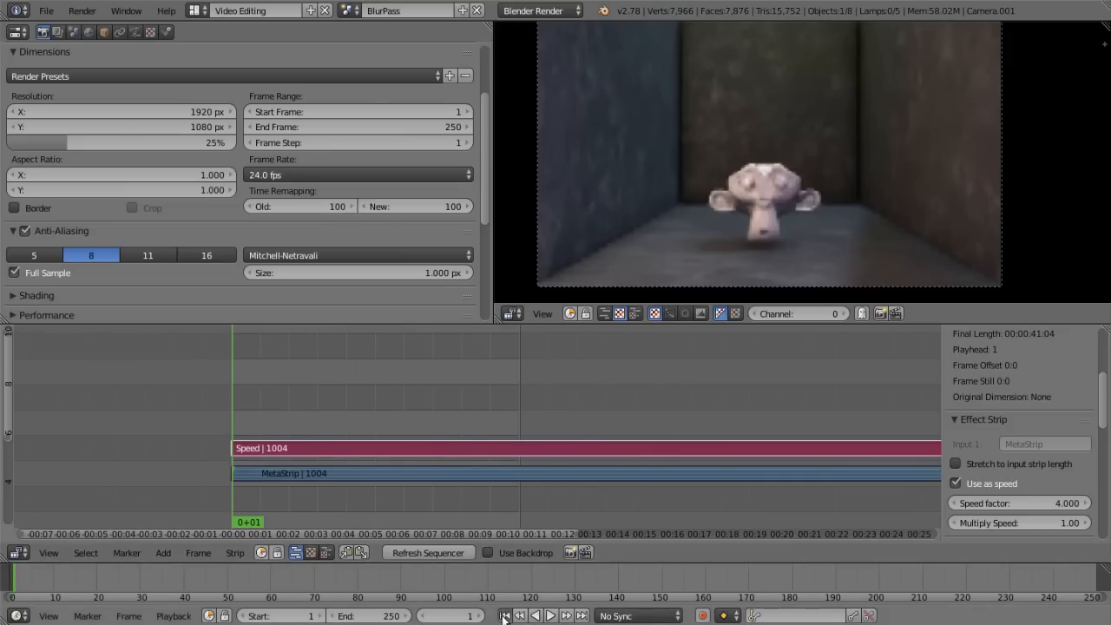
Play and scrub the sped-up sequence and examine the monkey's motion blur closely around frames 50 and 51.
{"action": "left_click", "coordinate": [581, 616]}
{"action": "left_click_drag", "start_coordinate": [484, 412], "coordinate": [289, 415]}
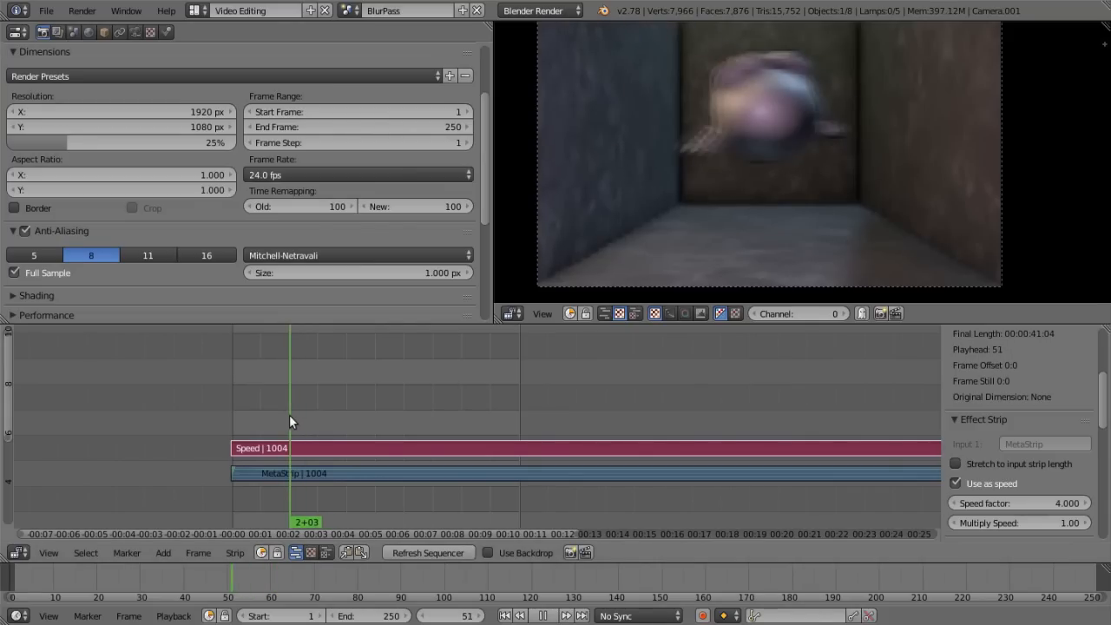
{"action": "scroll", "coordinate": [736, 157], "scroll_direction": "up", "scroll_amount": 3}
{"action": "middle_click_drag", "start_coordinate": [743, 162], "coordinate": [826, 243]}
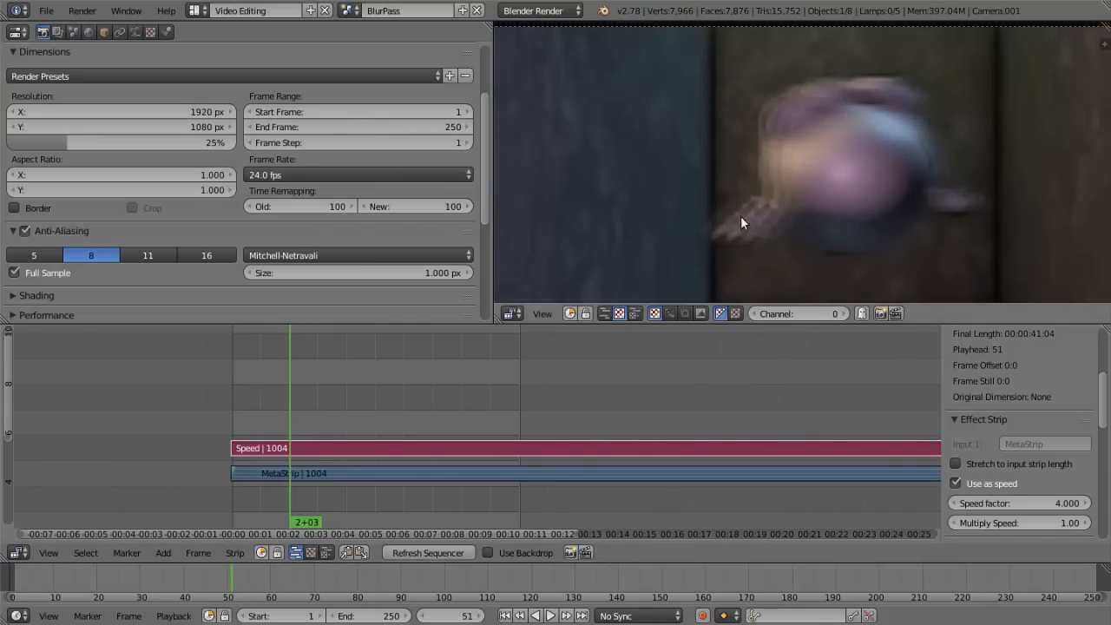
{"action": "scroll", "coordinate": [874, 190], "scroll_direction": "down", "scroll_amount": 4}
{"action": "middle_click_drag", "start_coordinate": [872, 186], "coordinate": [846, 173]}
{"action": "left_click_drag", "start_coordinate": [344, 408], "coordinate": [286, 413]}
{"action": "scroll", "coordinate": [827, 182], "scroll_direction": "up", "scroll_amount": 3}
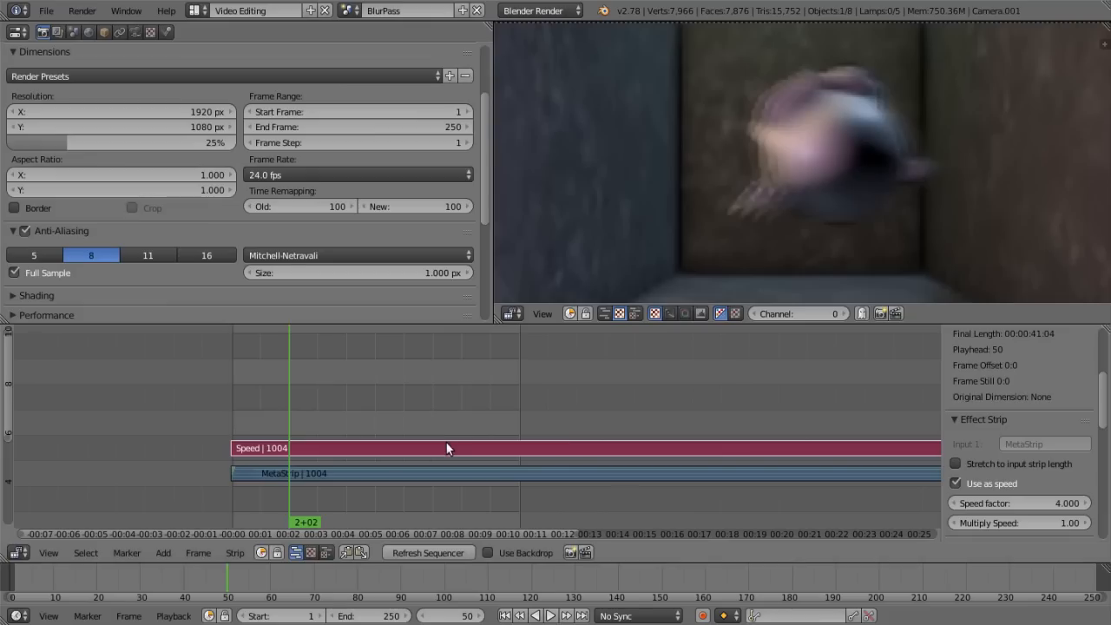
Add a Gaussian Blur effect on top of the speed strip and set its X and Y sizes to 2.
{"action": "left_click", "coordinate": [163, 553]}
{"action": "mouse_move", "coordinate": [209, 440]}
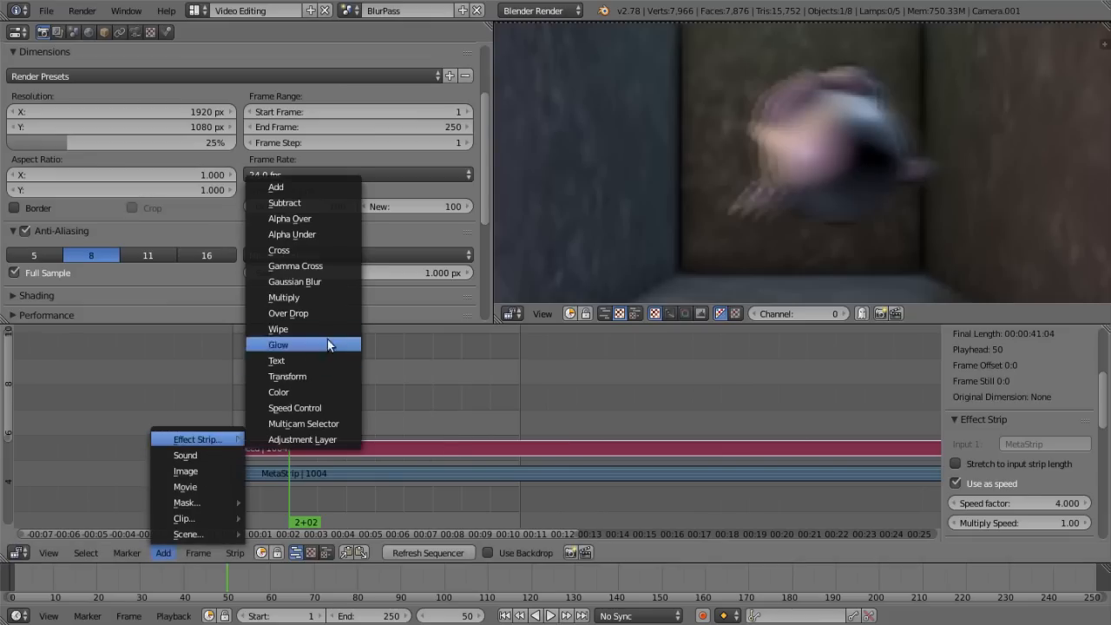
{"action": "left_click", "coordinate": [325, 286]}
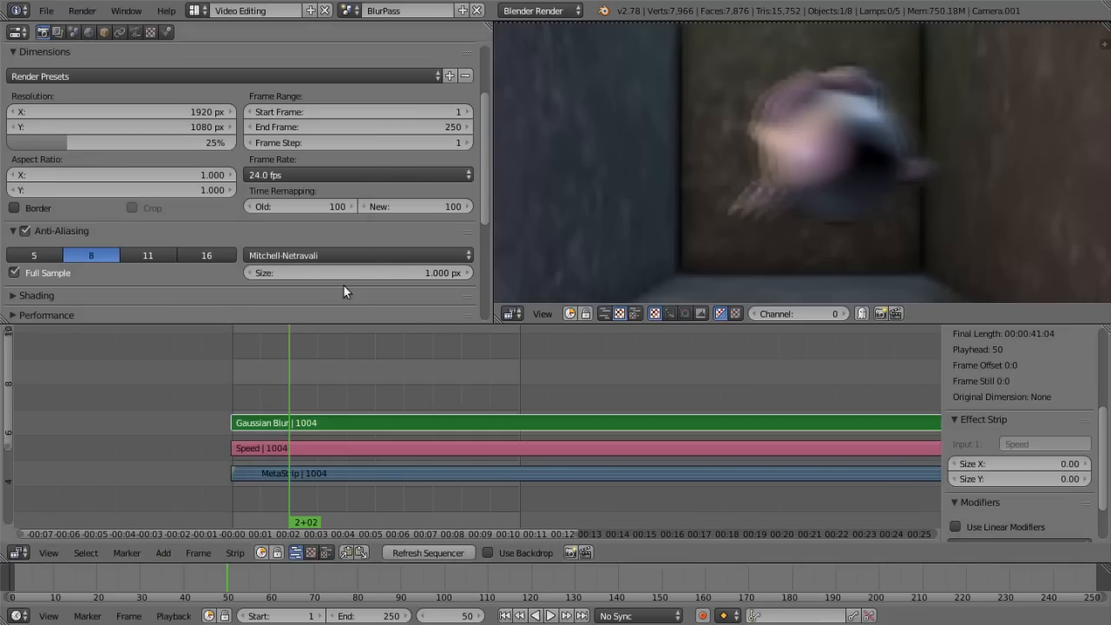
{"action": "left_click", "coordinate": [1052, 464]}
{"action": "type", "text": "2"}
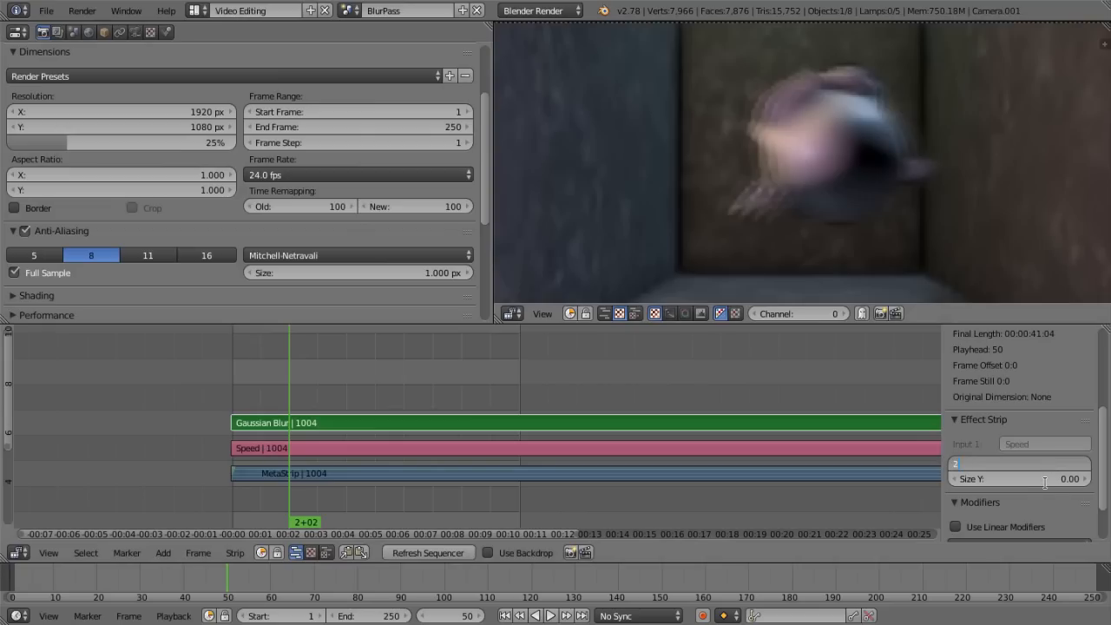
{"action": "key", "text": "Return"}
{"action": "left_click", "coordinate": [1045, 478]}
{"action": "type", "text": "2"}
{"action": "key", "text": "Return"}
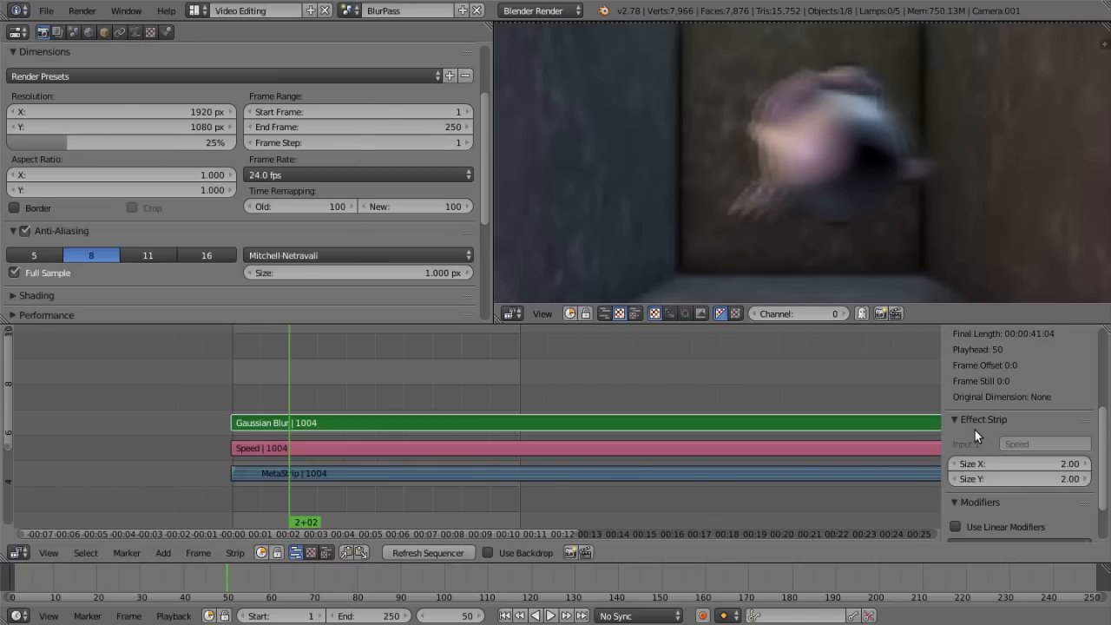
Play the blurred sequence from the first frame, scrub through the monkey's fast motion and stop at frame 48.
{"action": "scroll", "coordinate": [823, 186], "scroll_direction": "down", "scroll_amount": 1}
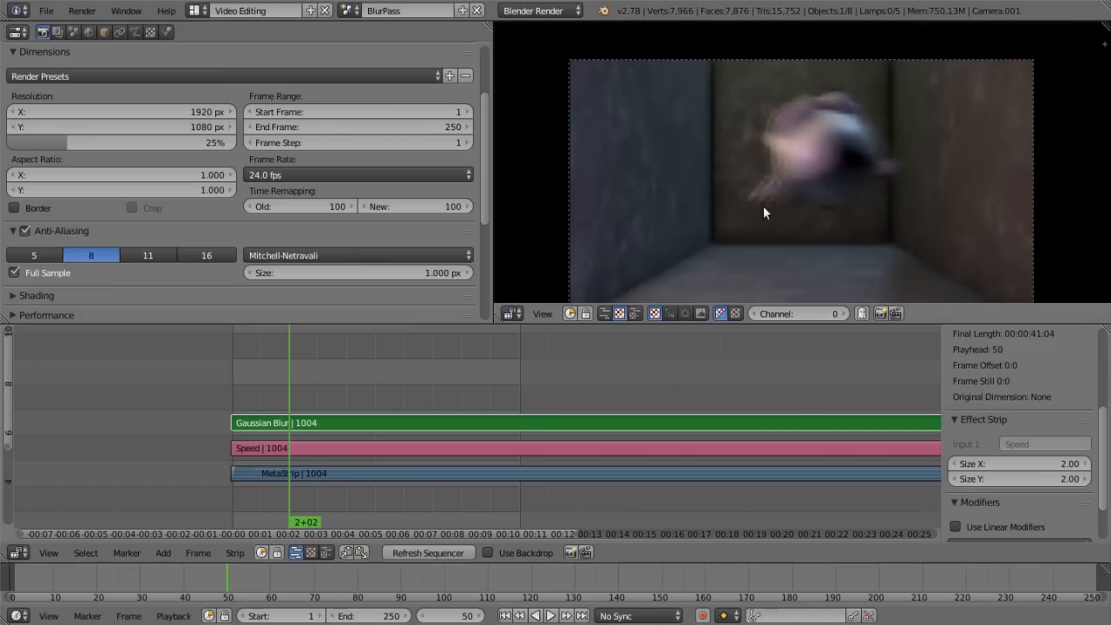
{"action": "scroll", "coordinate": [796, 202], "scroll_direction": "down", "scroll_amount": 2}
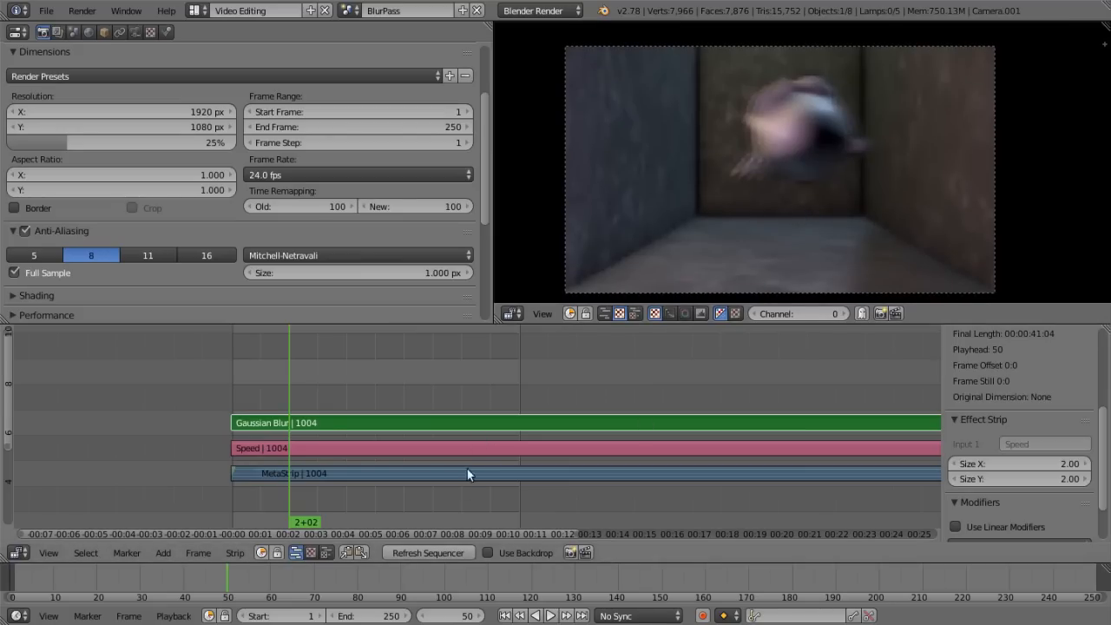
{"action": "left_click", "coordinate": [507, 615]}
{"action": "key", "text": "alt+a"}
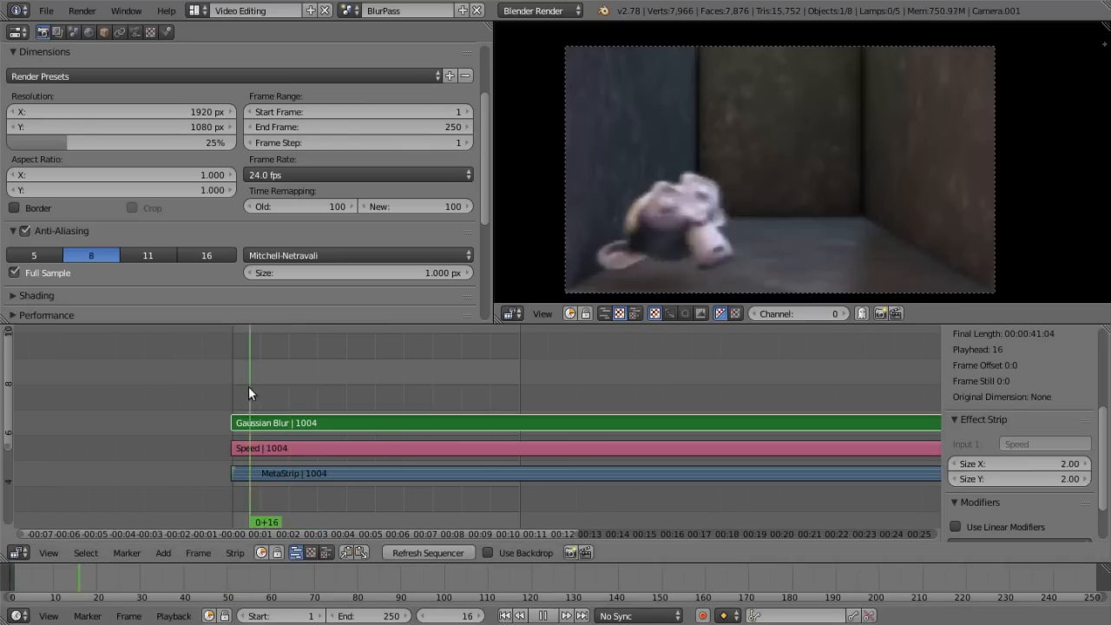
{"action": "left_click_drag", "start_coordinate": [327, 388], "coordinate": [286, 391]}
{"action": "key", "text": "alt+a"}
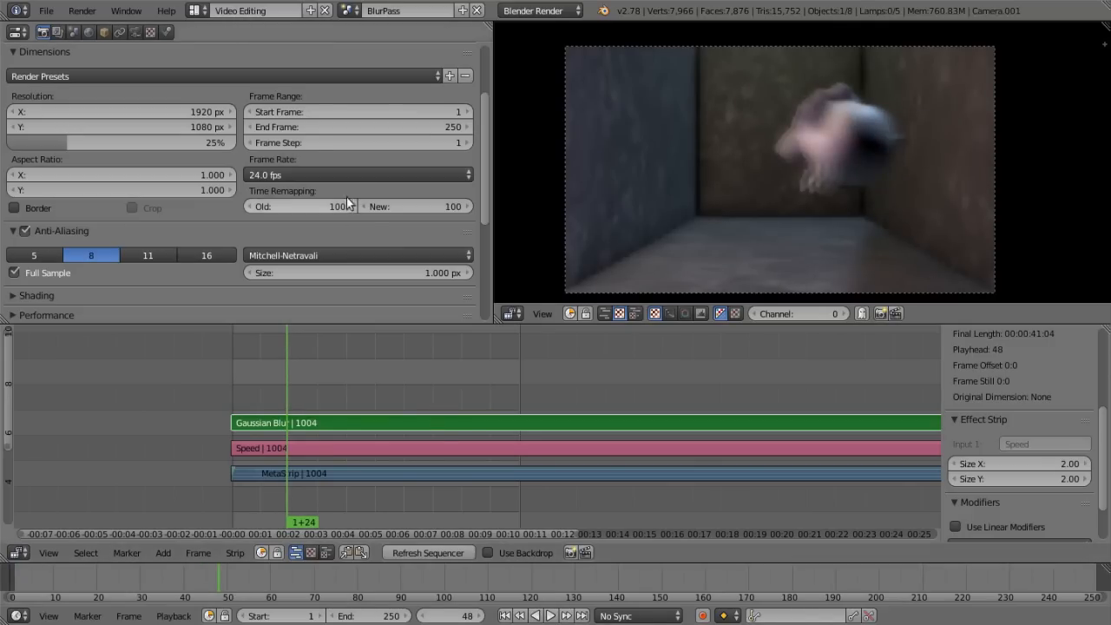
Set the render output file to TestingAnimationMBlur0001-0250.avi in the Desktop folder.
{"action": "scroll", "coordinate": [356, 217], "scroll_direction": "down", "scroll_amount": 6}
{"action": "left_click", "coordinate": [466, 205]}
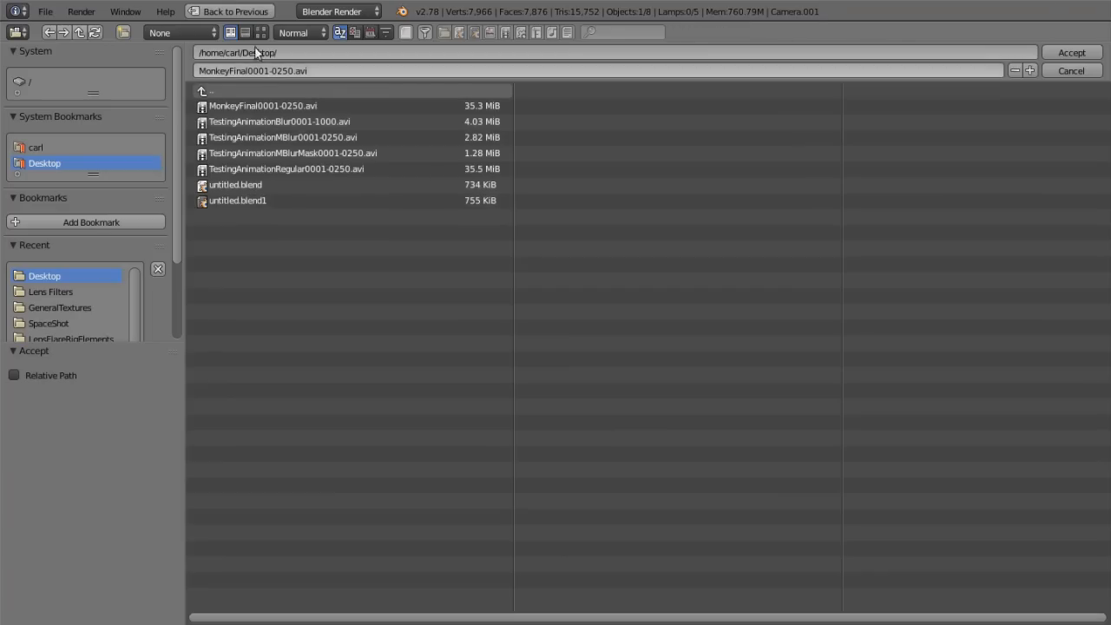
{"action": "left_click", "coordinate": [333, 138]}
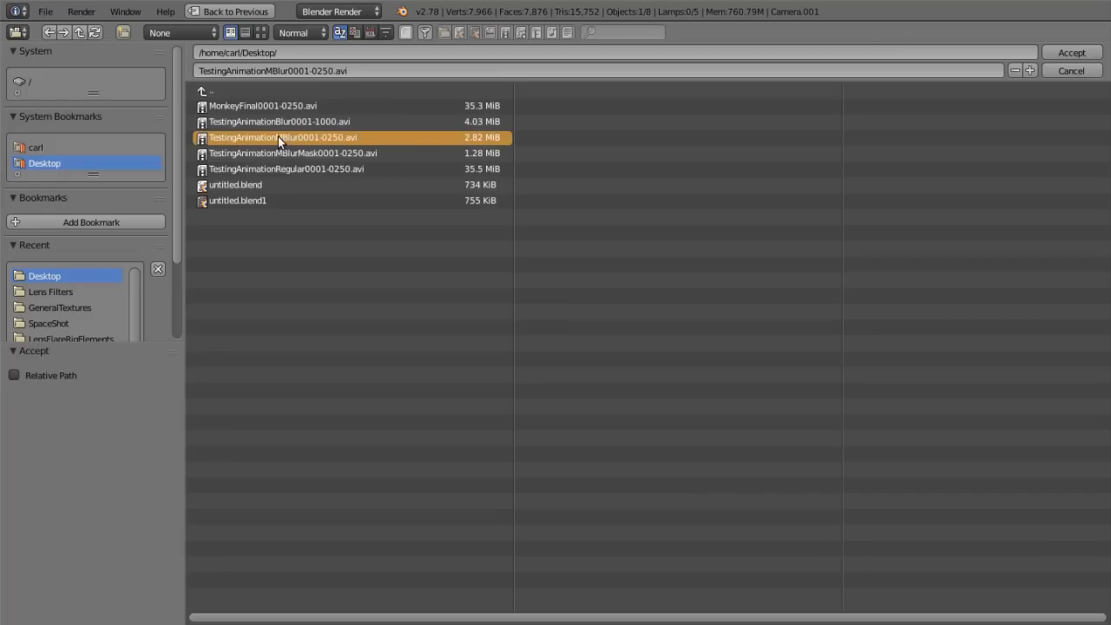
{"action": "left_click", "coordinate": [1077, 53]}
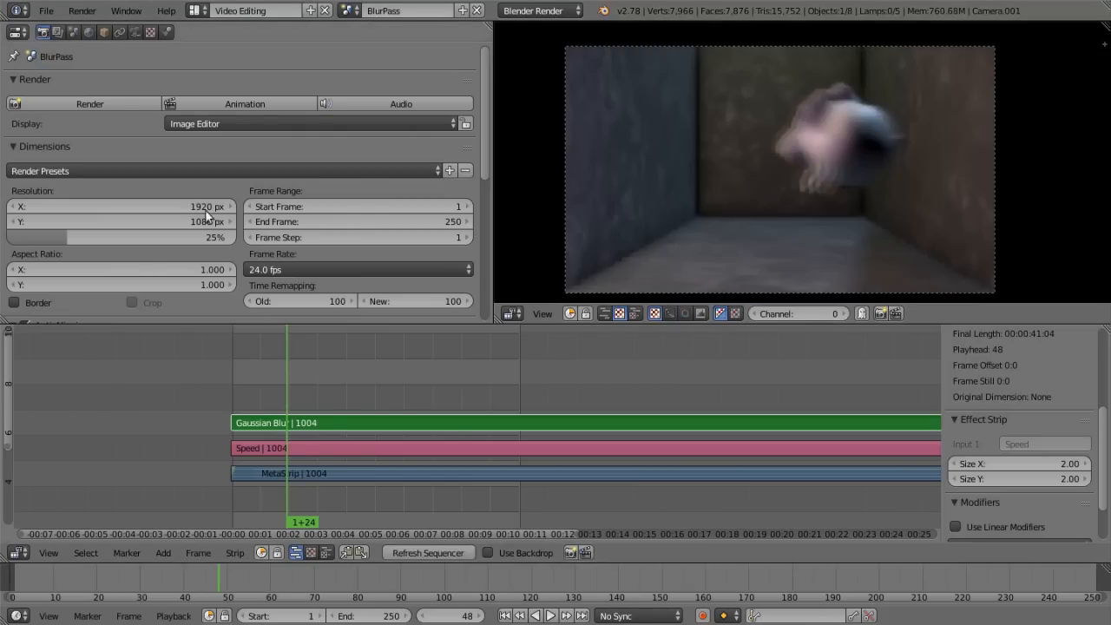
Render the BlurPass sequence as an animation and return the render view to the Video Sequence Editor.
{"action": "left_click", "coordinate": [248, 103]}
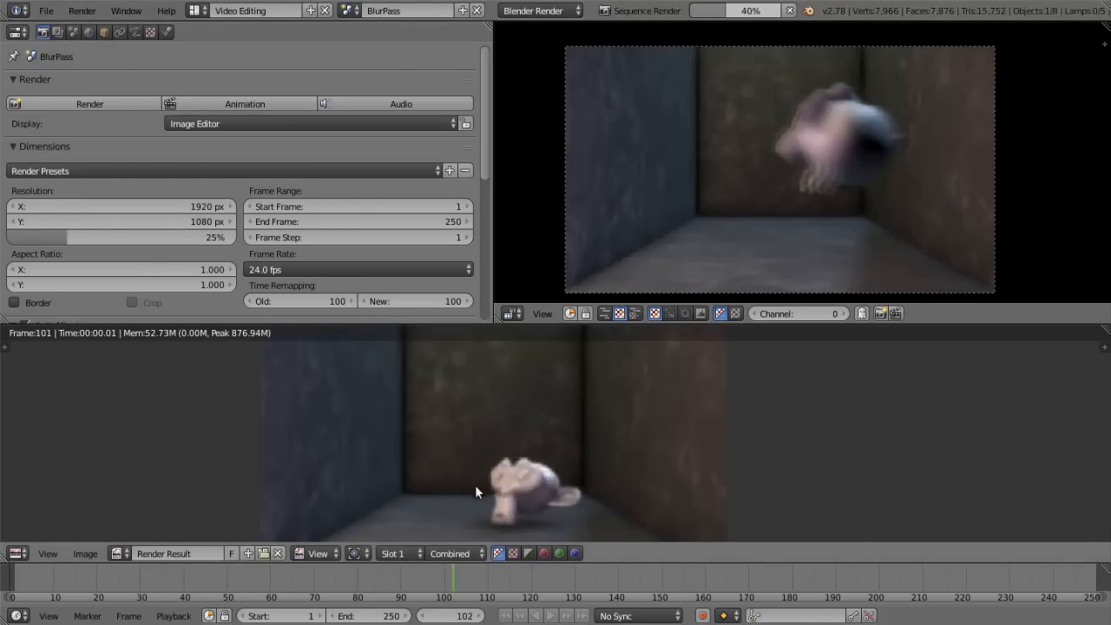
{"action": "scroll", "coordinate": [473, 485], "scroll_direction": "down", "scroll_amount": 2}
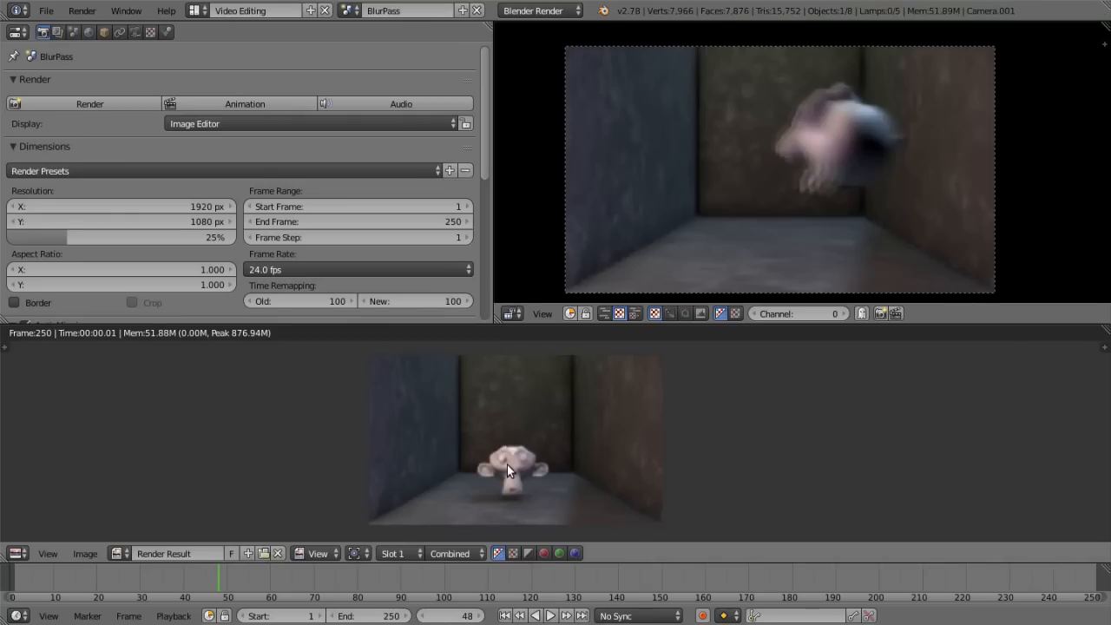
{"action": "left_click", "coordinate": [19, 554]}
{"action": "left_click", "coordinate": [72, 414]}
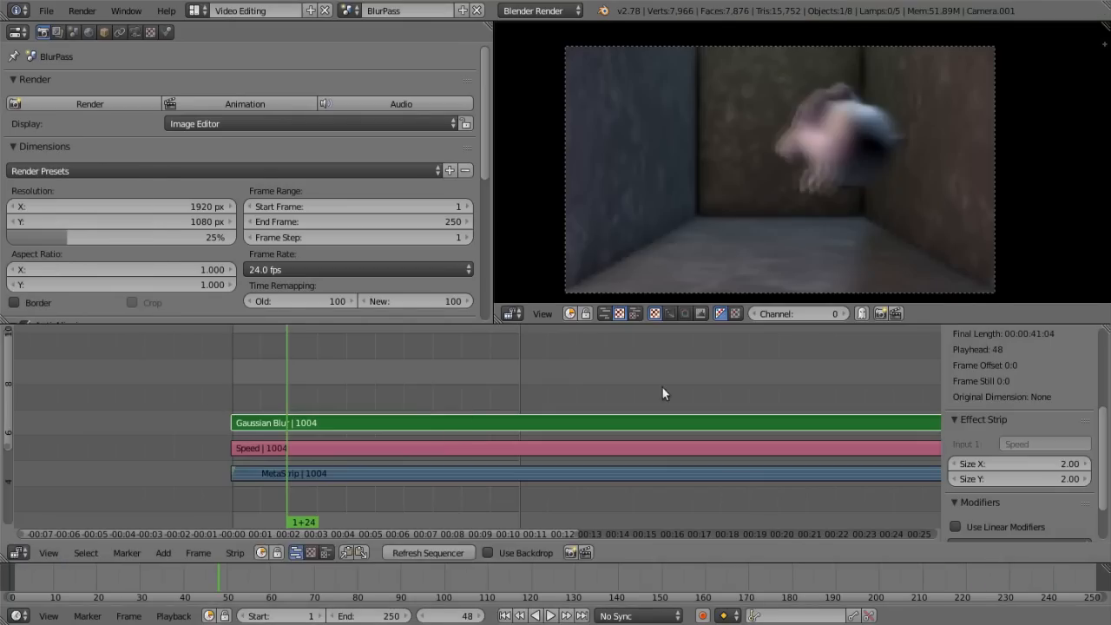
Make a full copy of the BlurPass scene and rename the copy BlurMask.
{"action": "left_click", "coordinate": [463, 11]}
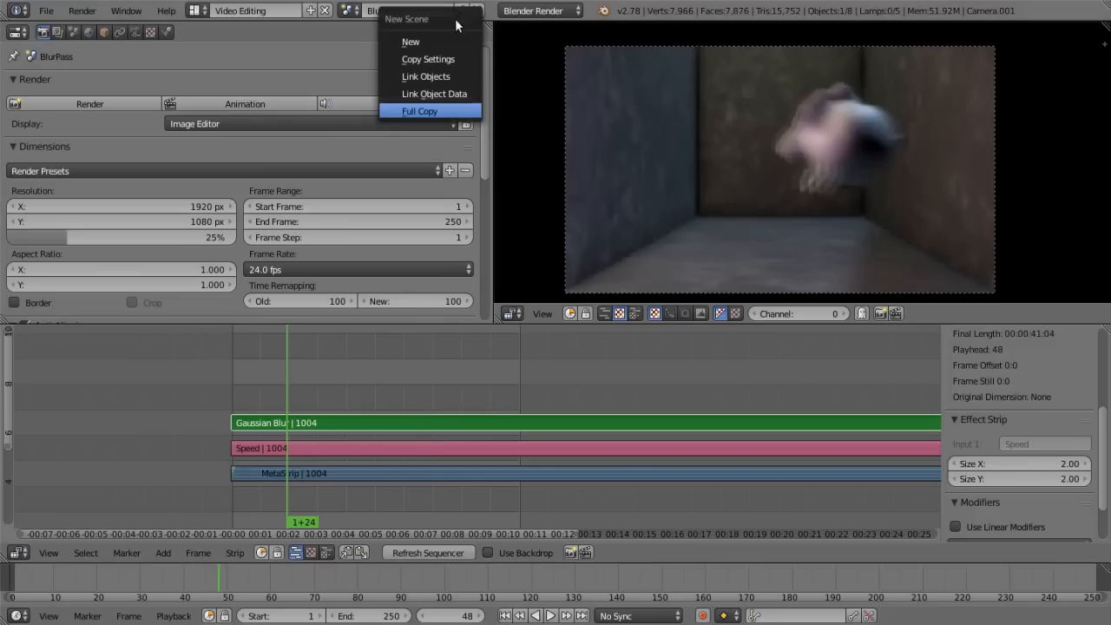
{"action": "left_click", "coordinate": [462, 111]}
{"action": "left_click", "coordinate": [379, 426]}
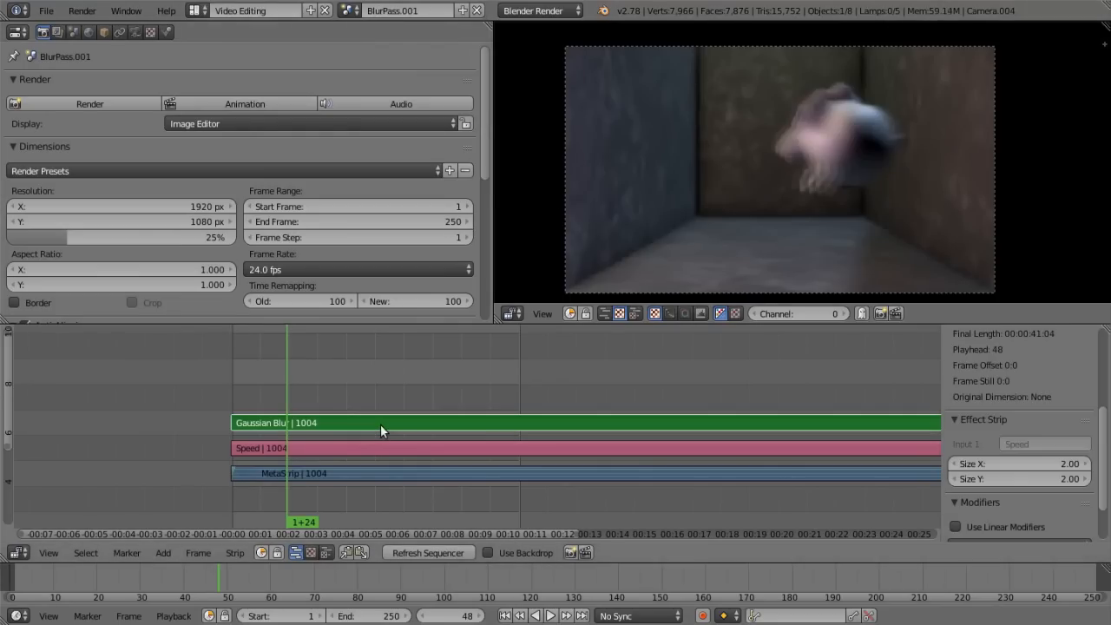
{"action": "left_click", "coordinate": [382, 445]}
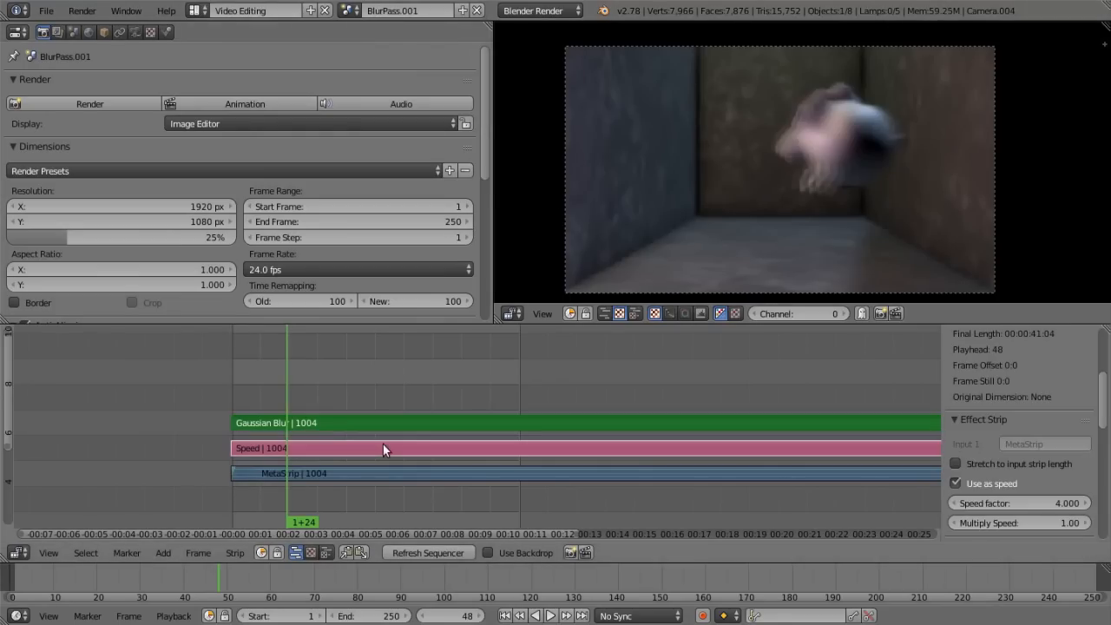
{"action": "left_click", "coordinate": [389, 423]}
{"action": "left_click", "coordinate": [417, 11]}
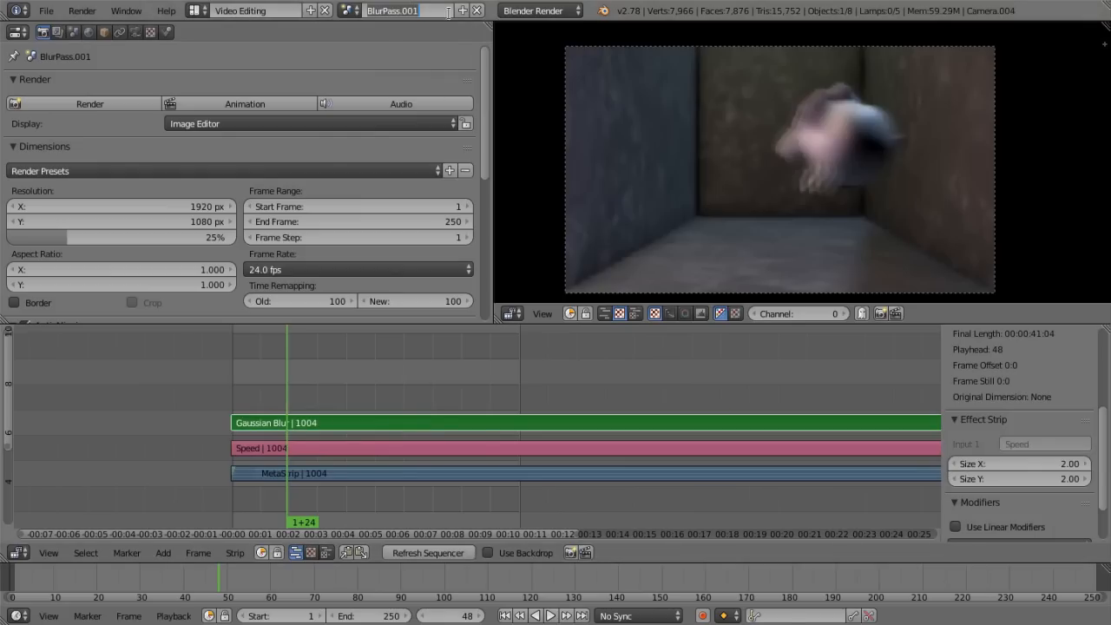
{"action": "left_click_drag", "start_coordinate": [418, 11], "coordinate": [383, 13]}
{"action": "key", "text": "BackSpace"}
{"action": "type", "text": "Mask"}
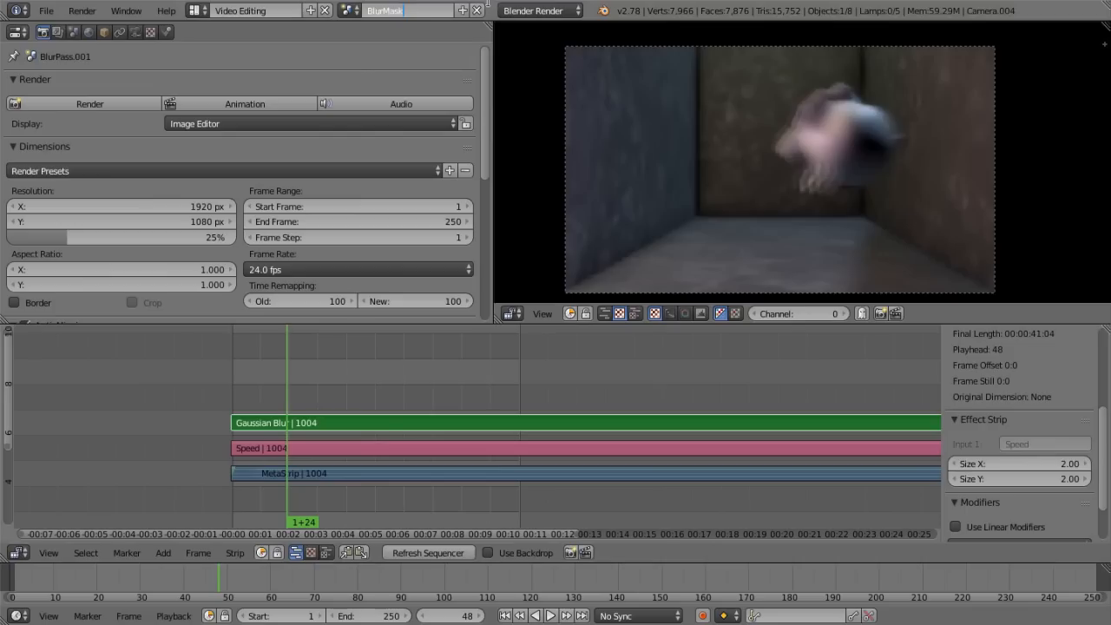
{"action": "key", "text": "Return"}
Delete the Gaussian Blur and Speed effect strips from the BlurMask scene.
{"action": "key", "text": "x"}
{"action": "left_click", "coordinate": [389, 421]}
{"action": "right_click", "coordinate": [384, 443]}
{"action": "key", "text": "x"}
{"action": "left_click", "coordinate": [386, 444]}
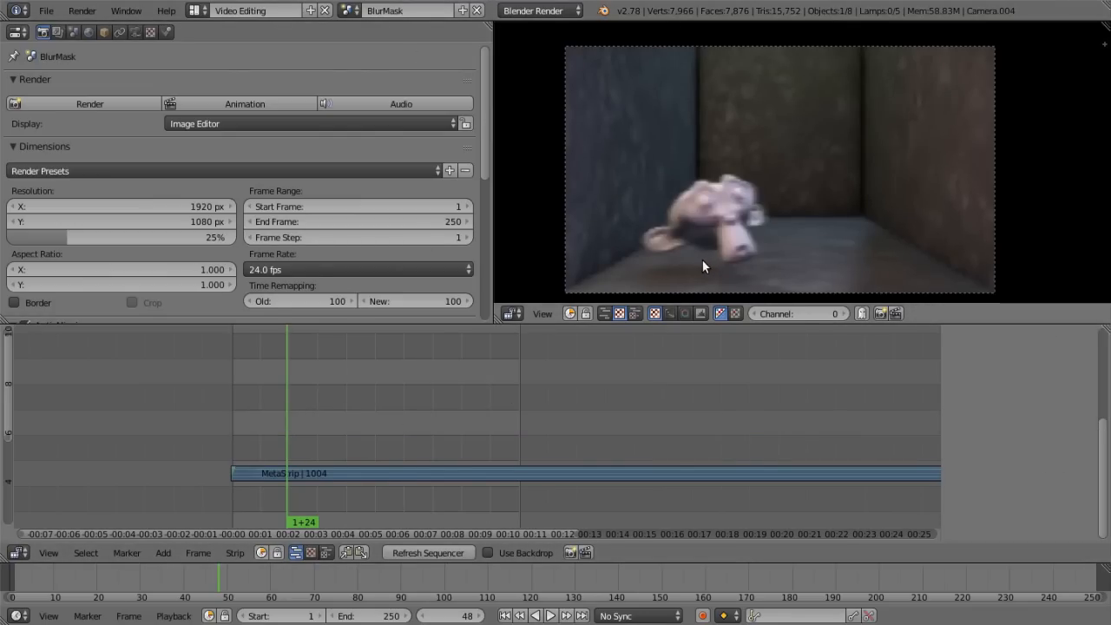
Check the movie strips inside the meta strip, leave it and move the meta strip down to channel 1.
{"action": "right_click", "coordinate": [380, 473]}
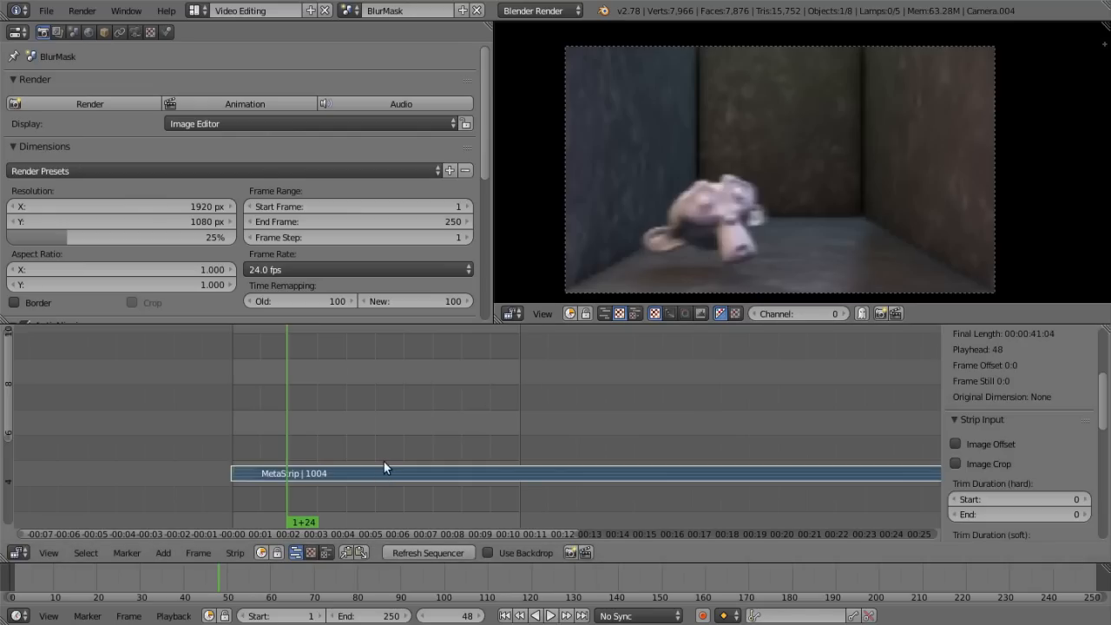
{"action": "key", "text": "Tab"}
{"action": "scroll", "coordinate": [410, 426], "scroll_direction": "down", "scroll_amount": 1}
{"action": "middle_click_drag", "start_coordinate": [410, 421], "coordinate": [371, 336]}
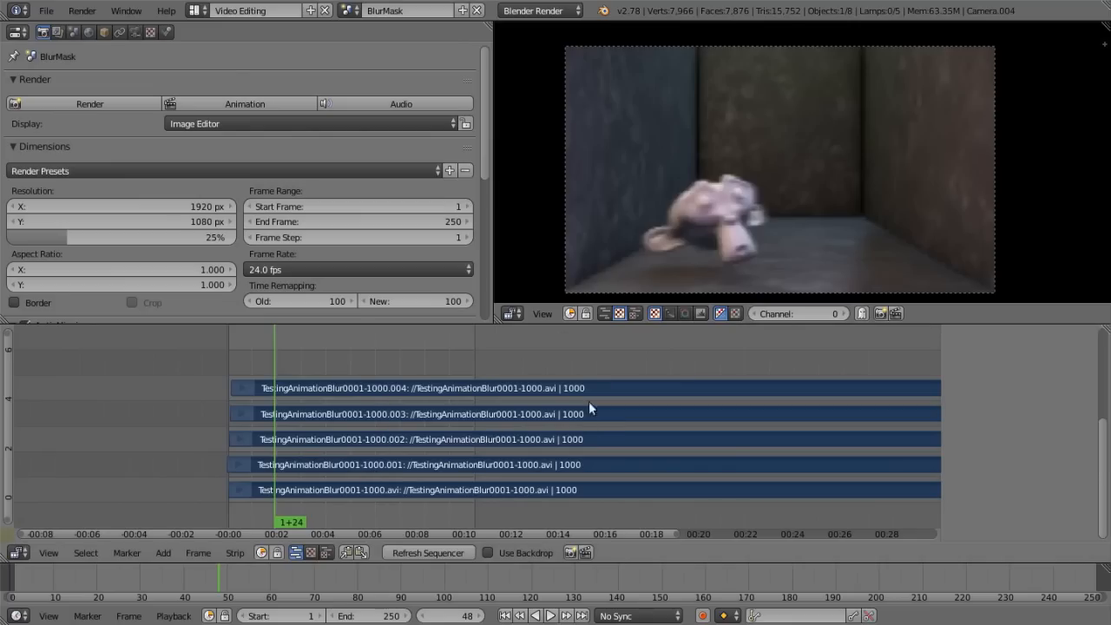
{"action": "key", "text": "ctrl+g"}
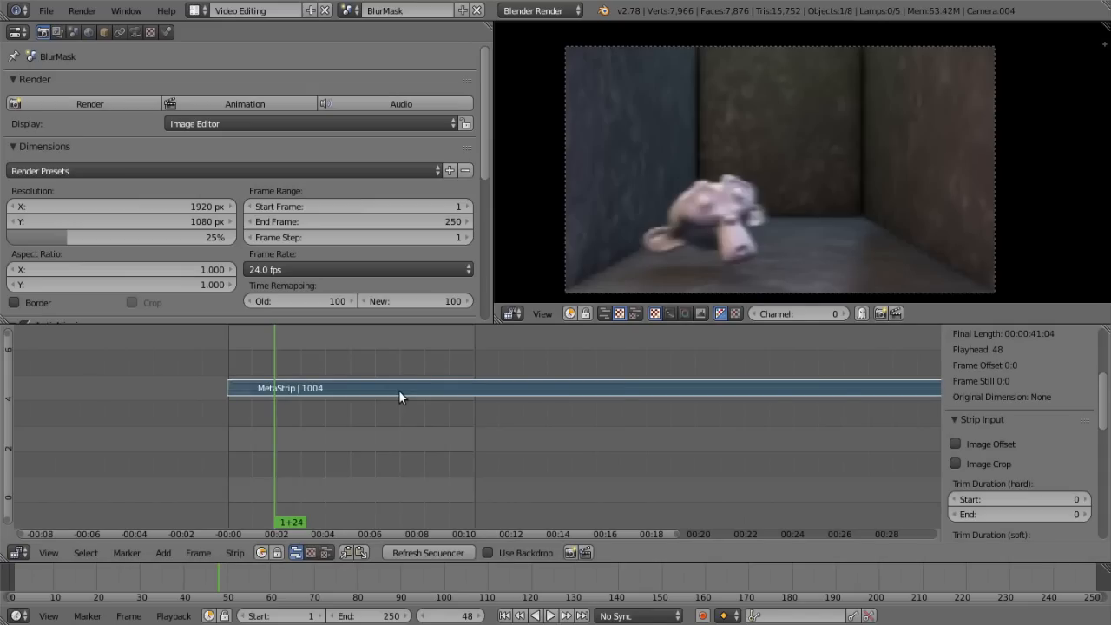
{"action": "key", "text": "g"}
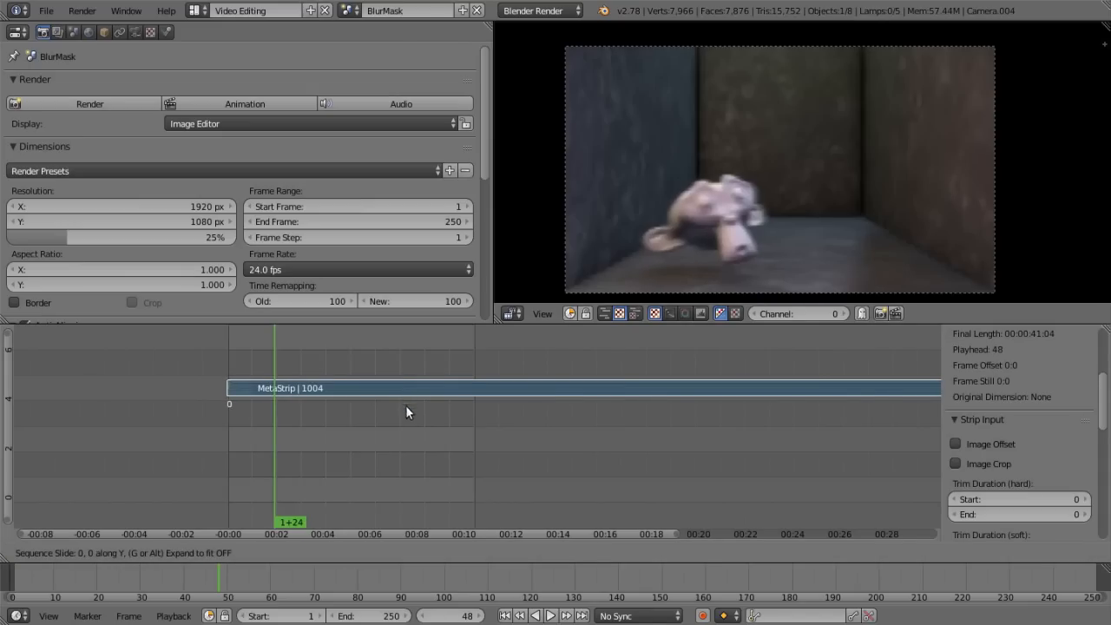
{"action": "left_click", "coordinate": [408, 525]}
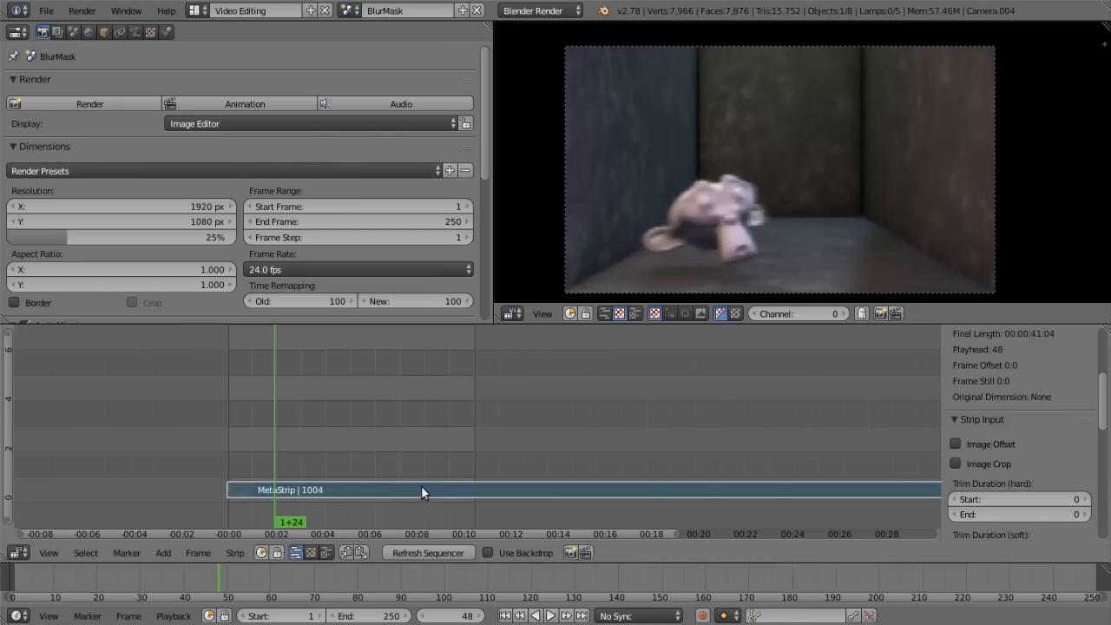
Duplicate the meta strip and place the copy directly above the original on channel 2.
{"action": "key", "text": "shift+d"}
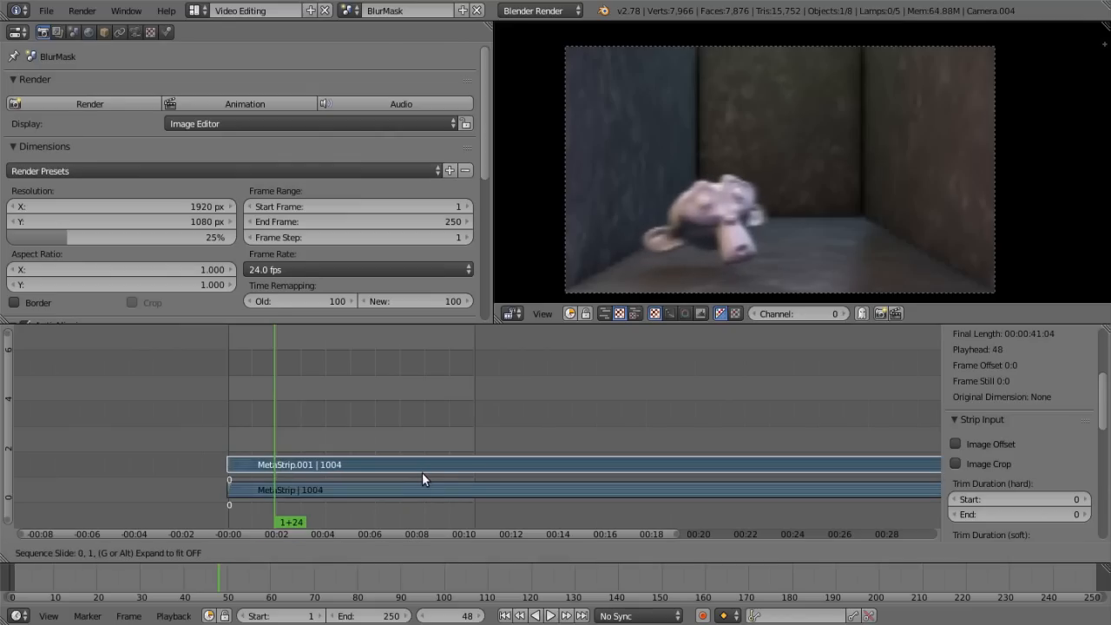
{"action": "left_click", "coordinate": [422, 473]}
{"action": "scroll", "coordinate": [422, 471], "scroll_direction": "up", "scroll_amount": 4}
{"action": "middle_click_drag", "start_coordinate": [378, 392], "coordinate": [444, 387]}
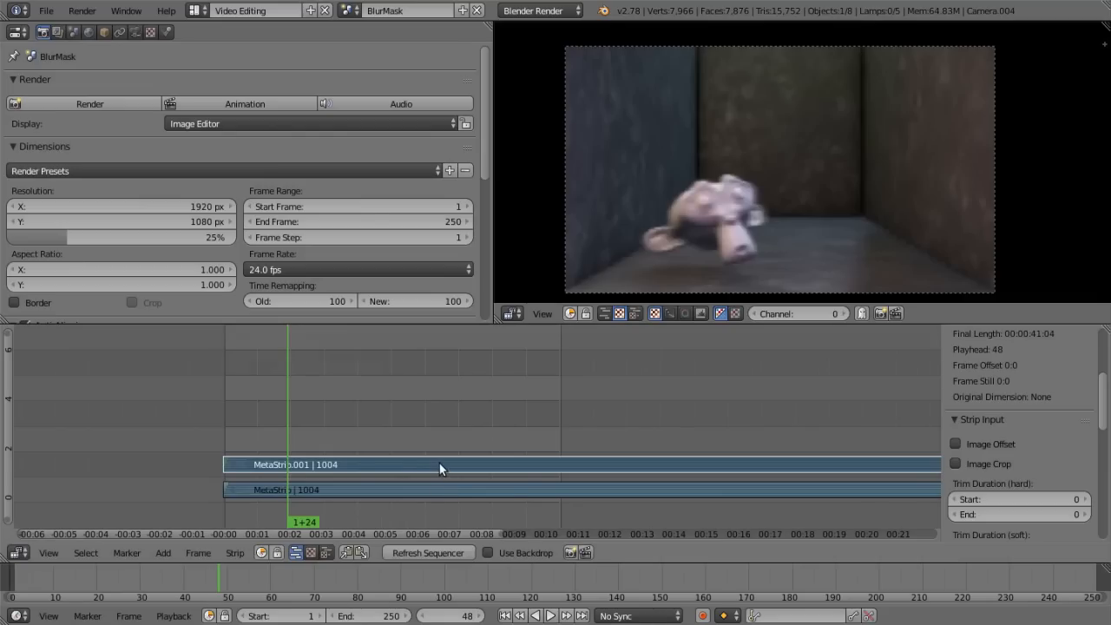
Enter the duplicated meta strip and delete its three uppermost movie strips, leaving the two lowest.
{"action": "key", "text": "Tab"}
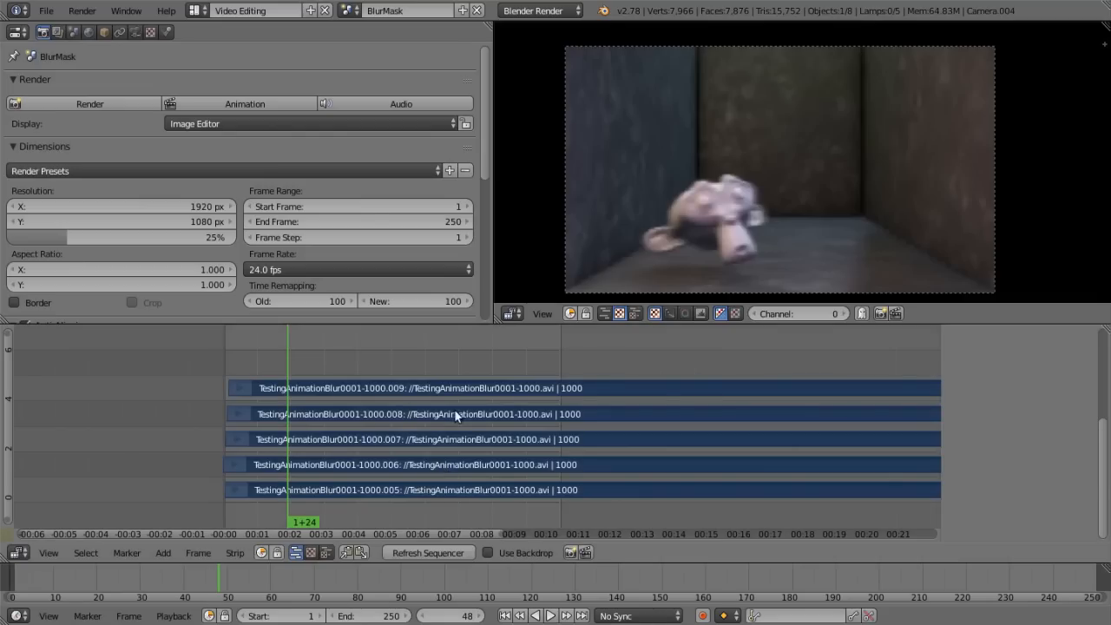
{"action": "right_click", "coordinate": [441, 388]}
{"action": "key", "text": "x"}
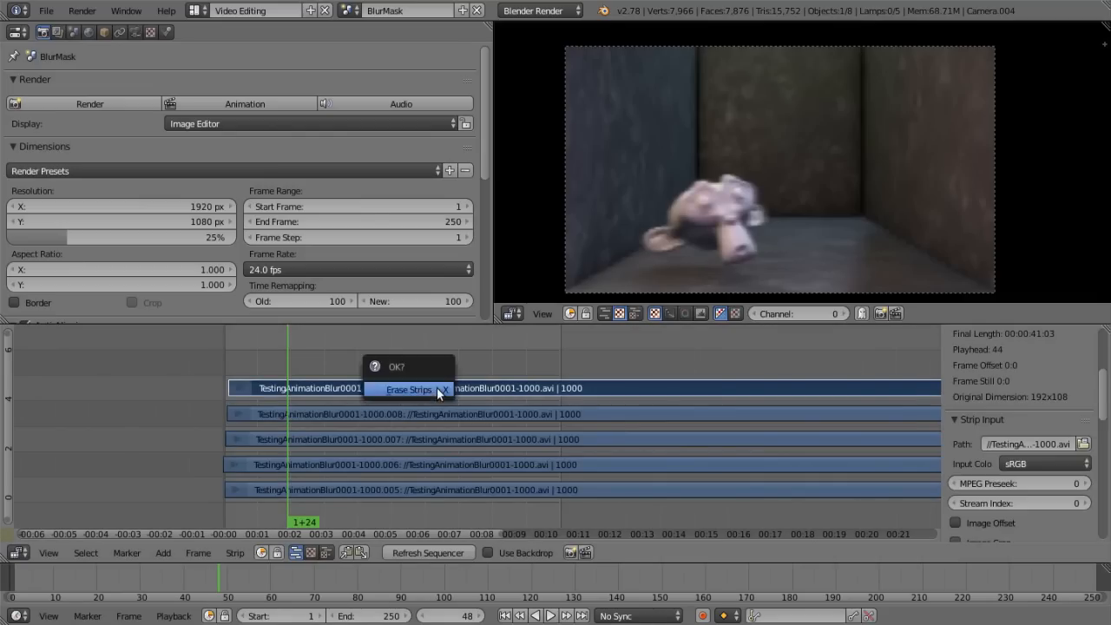
{"action": "left_click", "coordinate": [437, 387]}
{"action": "right_click", "coordinate": [449, 415]}
{"action": "key", "text": "x"}
{"action": "left_click", "coordinate": [452, 421]}
{"action": "right_click", "coordinate": [450, 433]}
{"action": "key", "text": "x"}
{"action": "left_click", "coordinate": [449, 444]}
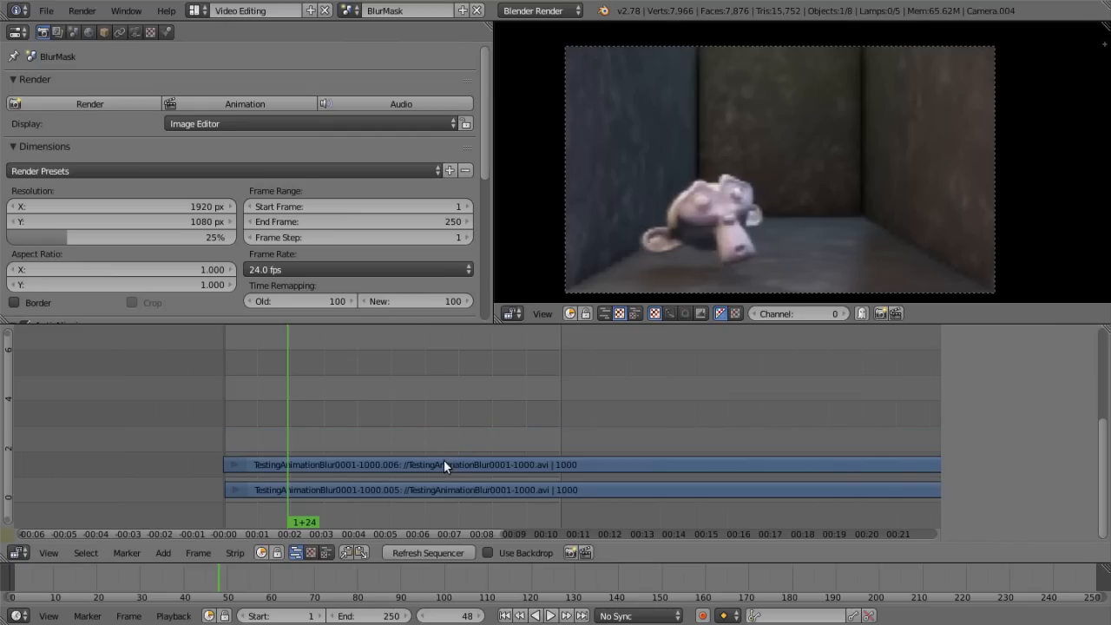
Set the opacity of the upper remaining movie strip in the duplicated meta strip to 0.4.
{"action": "scroll", "coordinate": [452, 456], "scroll_direction": "up", "scroll_amount": 3}
{"action": "right_click", "coordinate": [441, 464]}
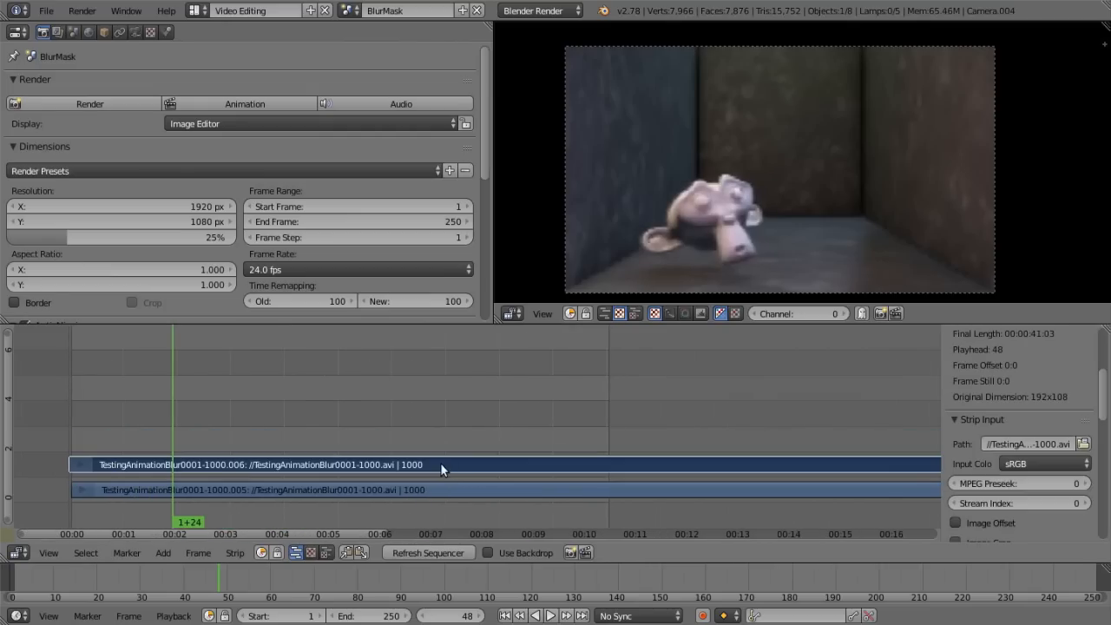
{"action": "right_click", "coordinate": [429, 491]}
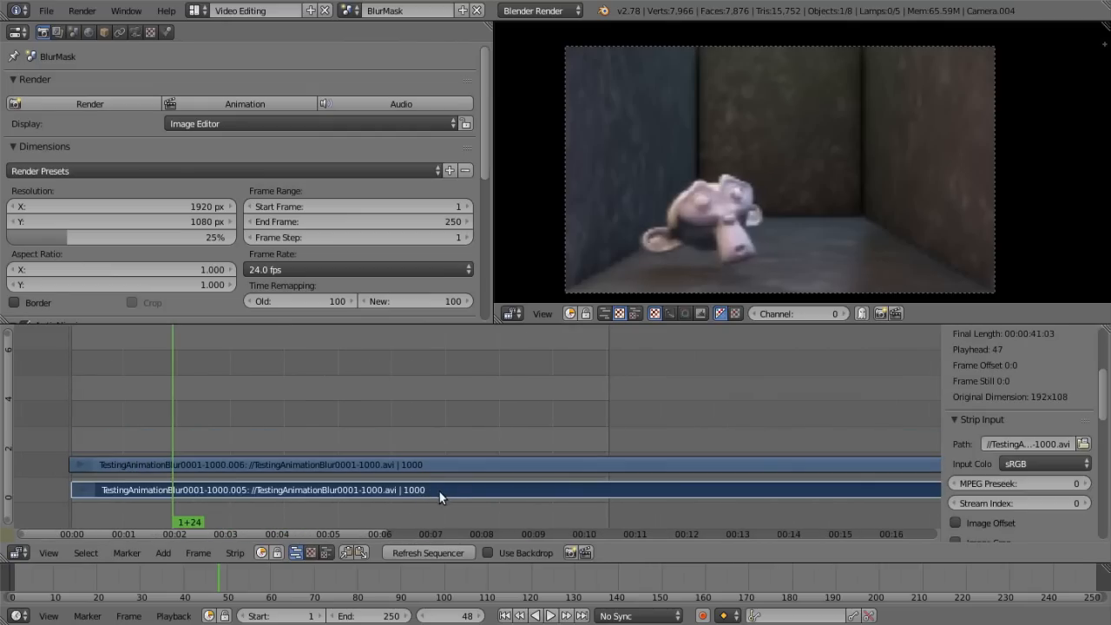
{"action": "scroll", "coordinate": [131, 495], "scroll_direction": "up", "scroll_amount": 1}
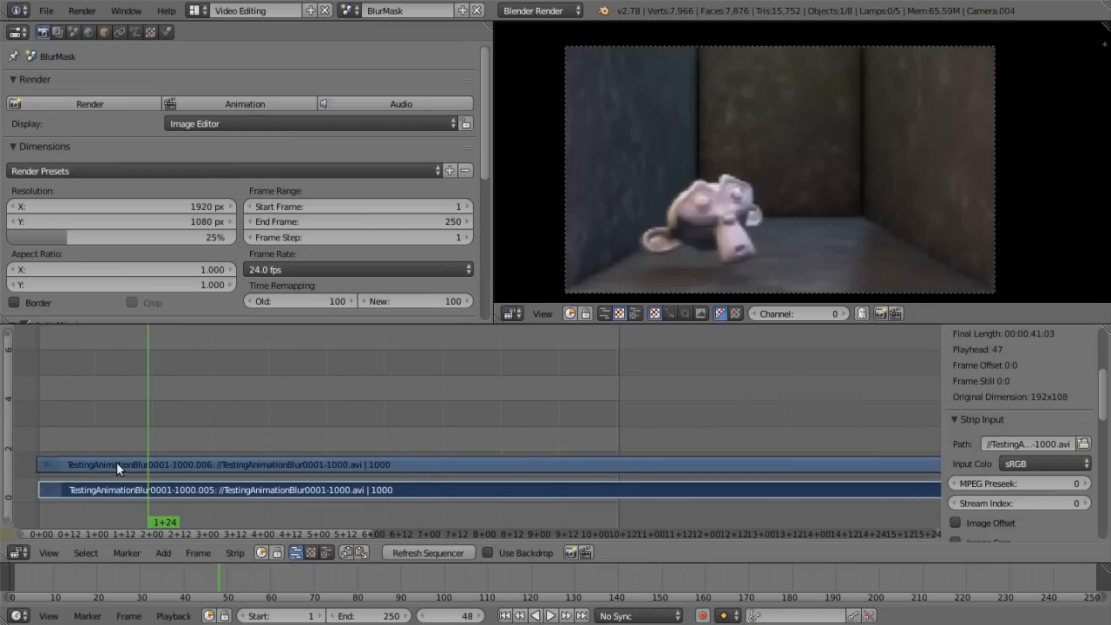
{"action": "right_click", "coordinate": [116, 463]}
{"action": "scroll", "coordinate": [286, 439], "scroll_direction": "up", "scroll_amount": 3, "text": "ctrl"}
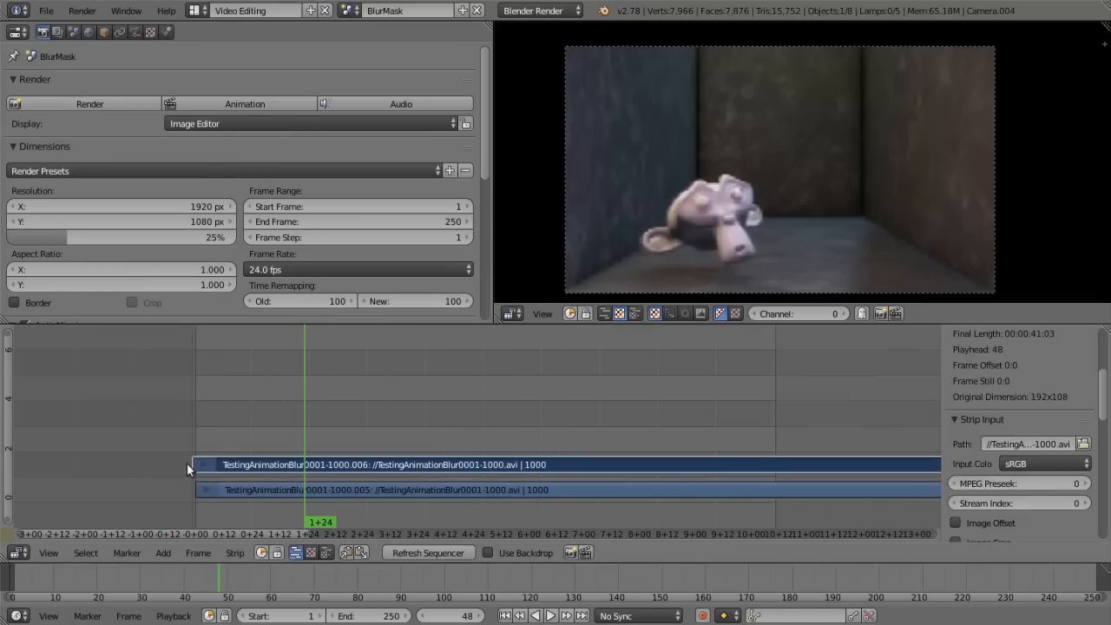
{"action": "scroll", "coordinate": [984, 460], "scroll_direction": "up", "scroll_amount": 5}
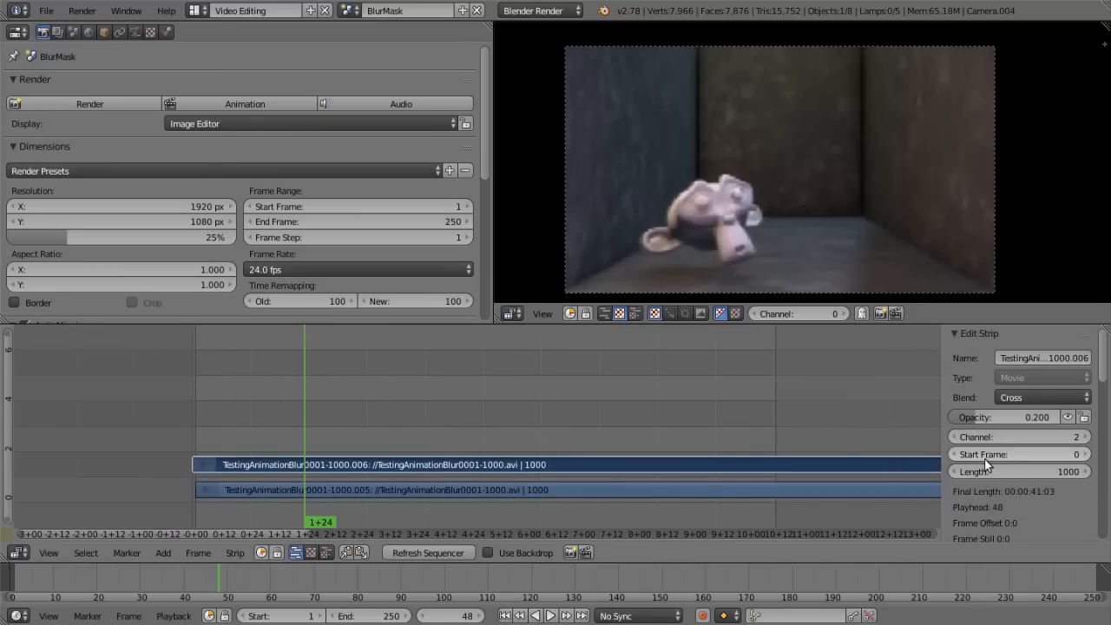
{"action": "left_click", "coordinate": [1011, 417]}
{"action": "type", "text": "0."}
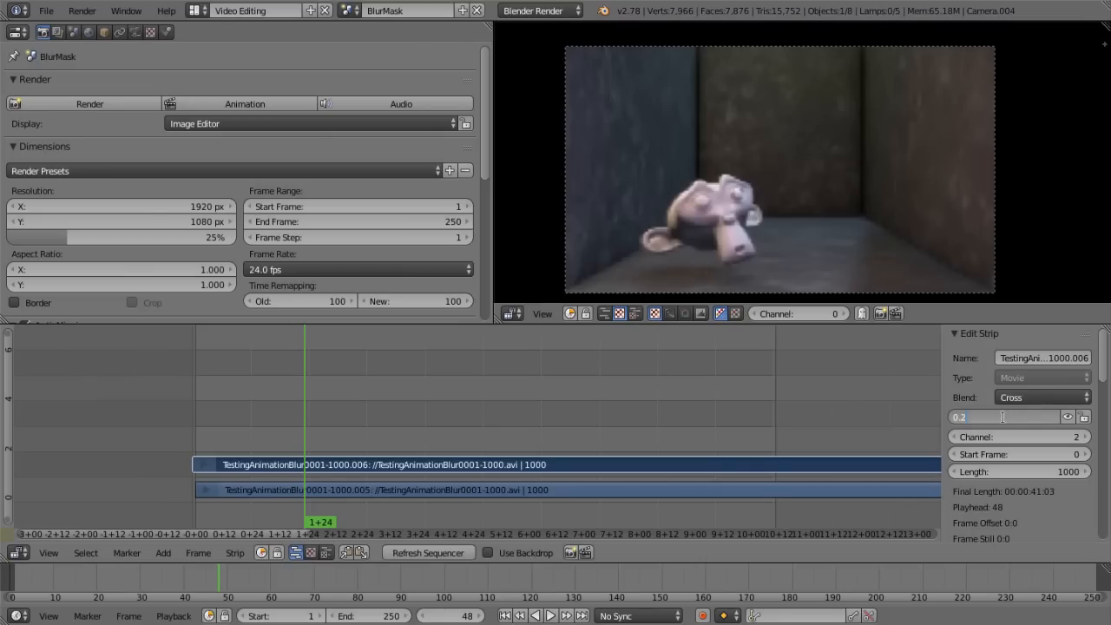
{"action": "type", "text": "4"}
{"action": "key", "text": "Return"}
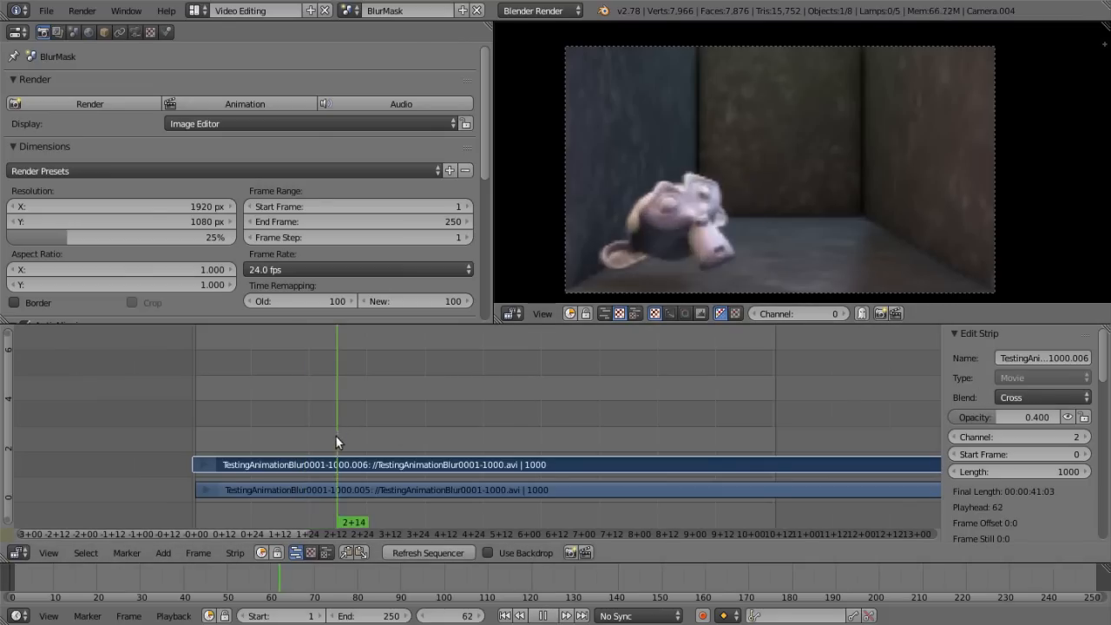
Scrub through the two blended strips to frame 128 and examine the monkey's double image in the preview.
{"action": "left_click_drag", "start_coordinate": [299, 444], "coordinate": [489, 451]}
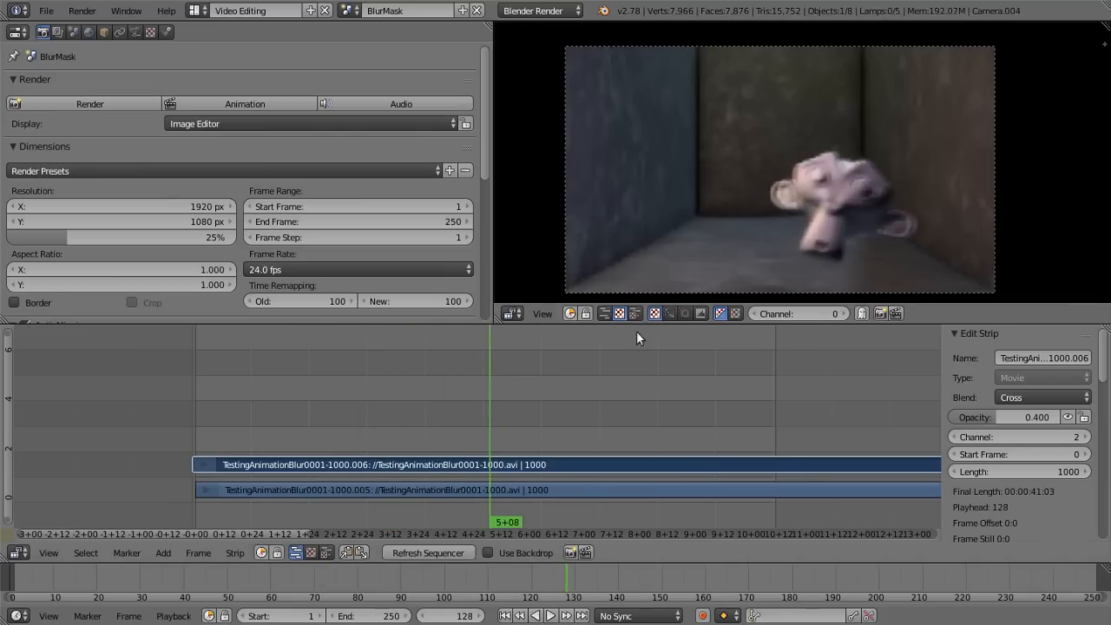
{"action": "scroll", "coordinate": [796, 202], "scroll_direction": "up", "scroll_amount": 4}
{"action": "scroll", "coordinate": [762, 225], "scroll_direction": "down", "scroll_amount": 4}
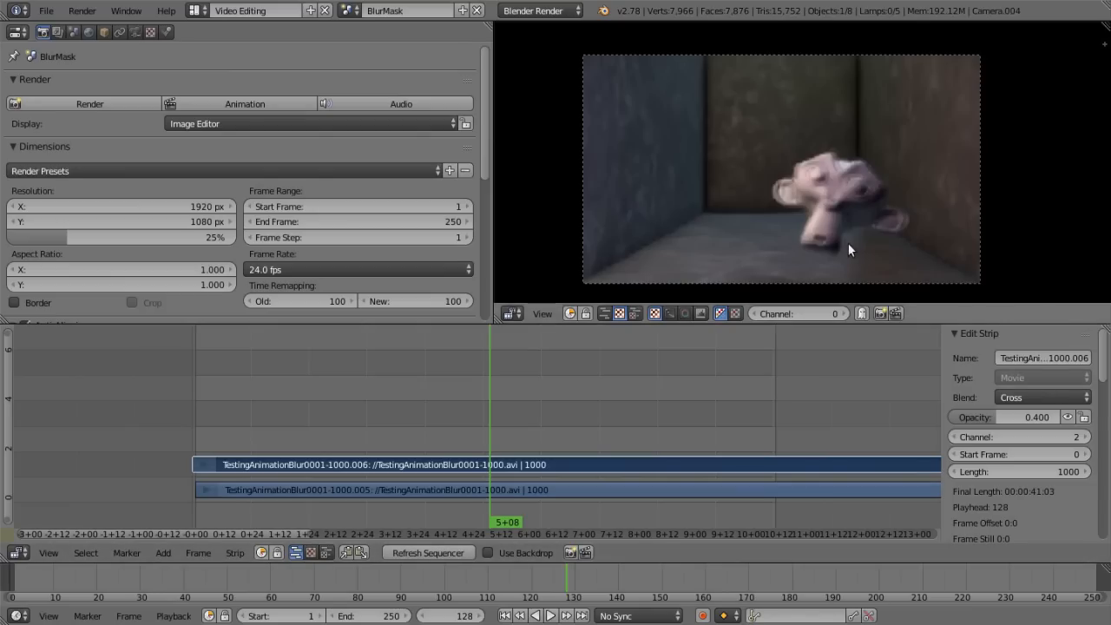
Check the two movie strips inside the duplicated meta strip, then leave it for the main timeline.
{"action": "scroll", "coordinate": [847, 241], "scroll_direction": "up", "scroll_amount": 4}
{"action": "scroll", "coordinate": [878, 160], "scroll_direction": "down", "scroll_amount": 4}
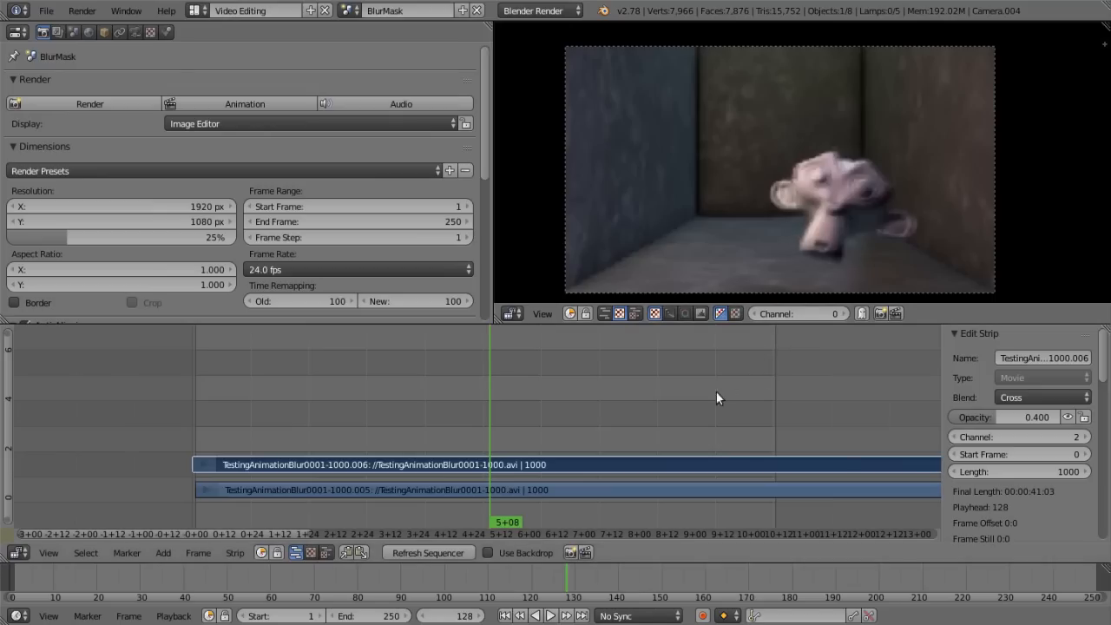
{"action": "right_click", "coordinate": [414, 493]}
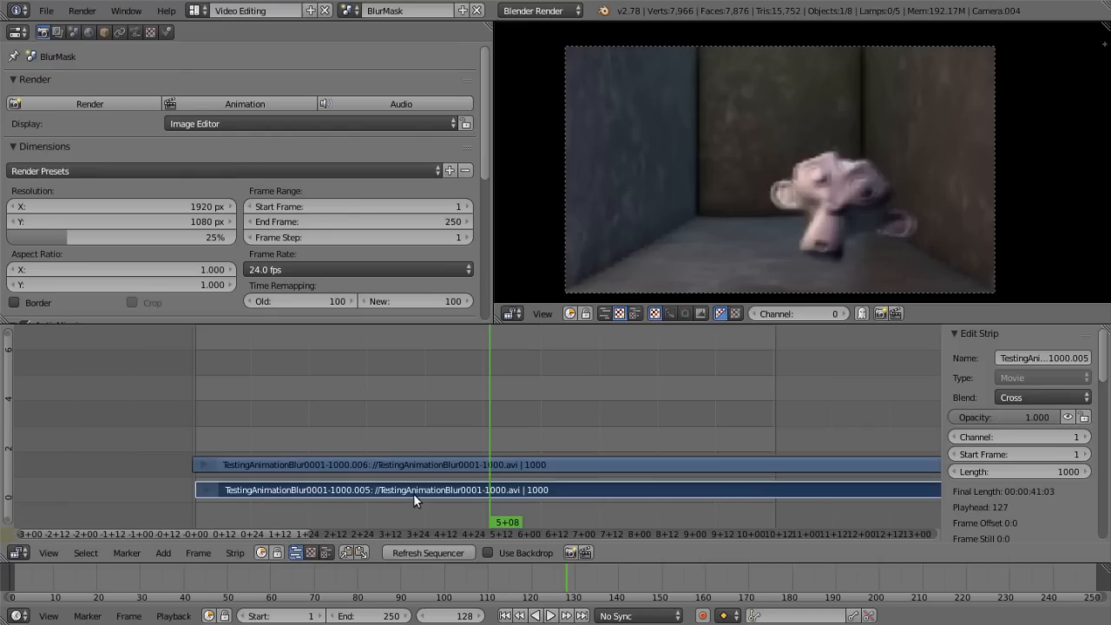
{"action": "right_click", "coordinate": [547, 465]}
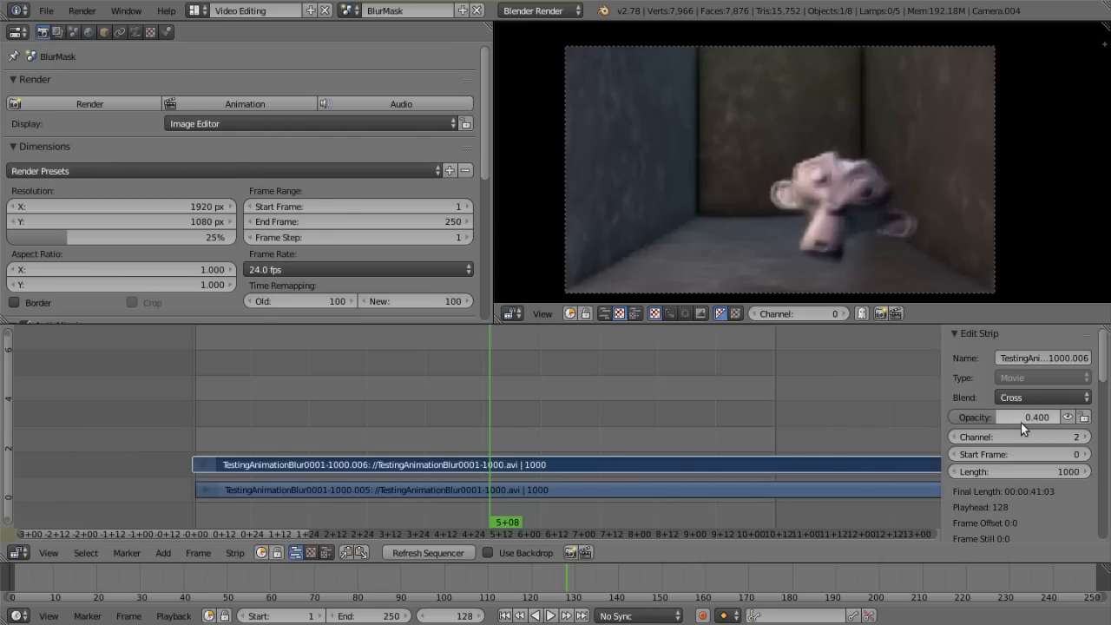
{"action": "key", "text": "ctrl+g"}
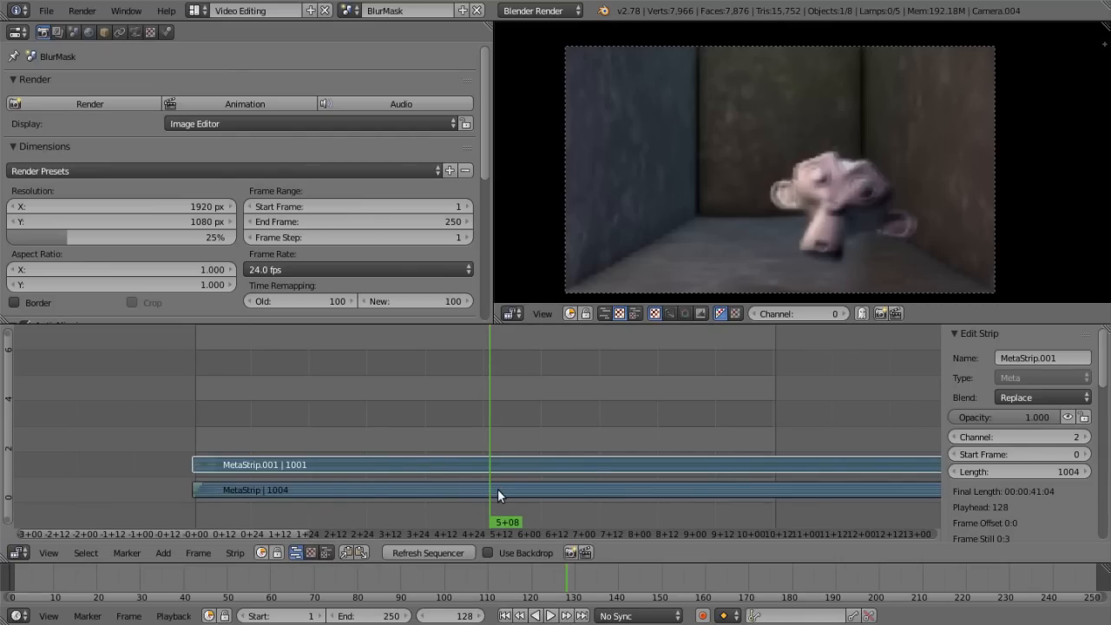
Mute the upper meta strip and set the saturation of the lower meta strip to 0.
{"action": "left_click", "coordinate": [1069, 416]}
{"action": "right_click", "coordinate": [662, 489]}
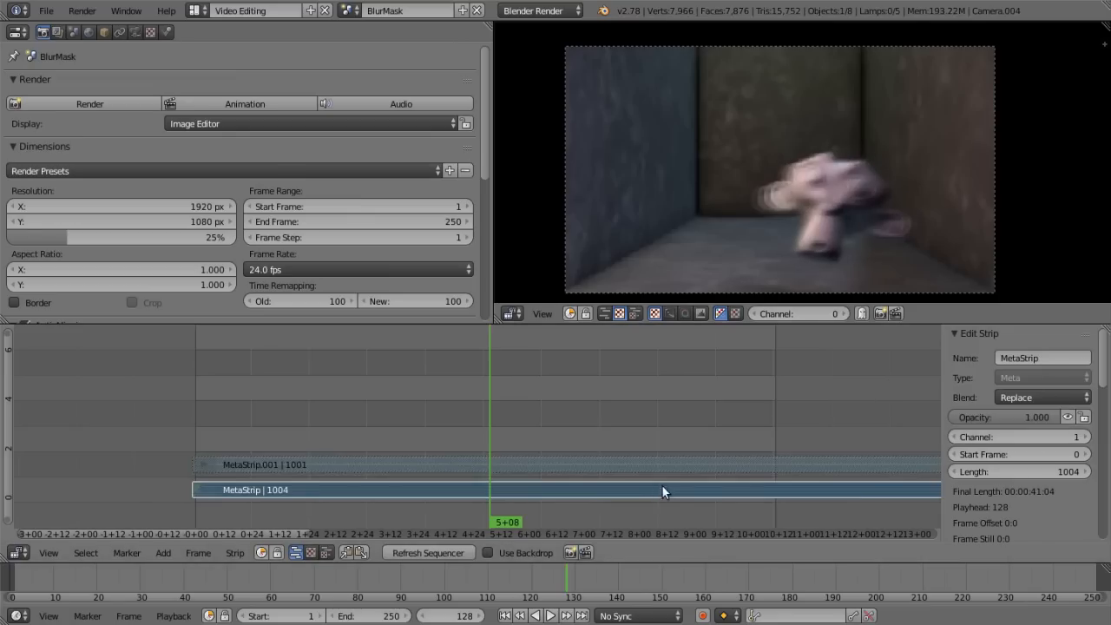
{"action": "scroll", "coordinate": [1028, 478], "scroll_direction": "down", "scroll_amount": 10}
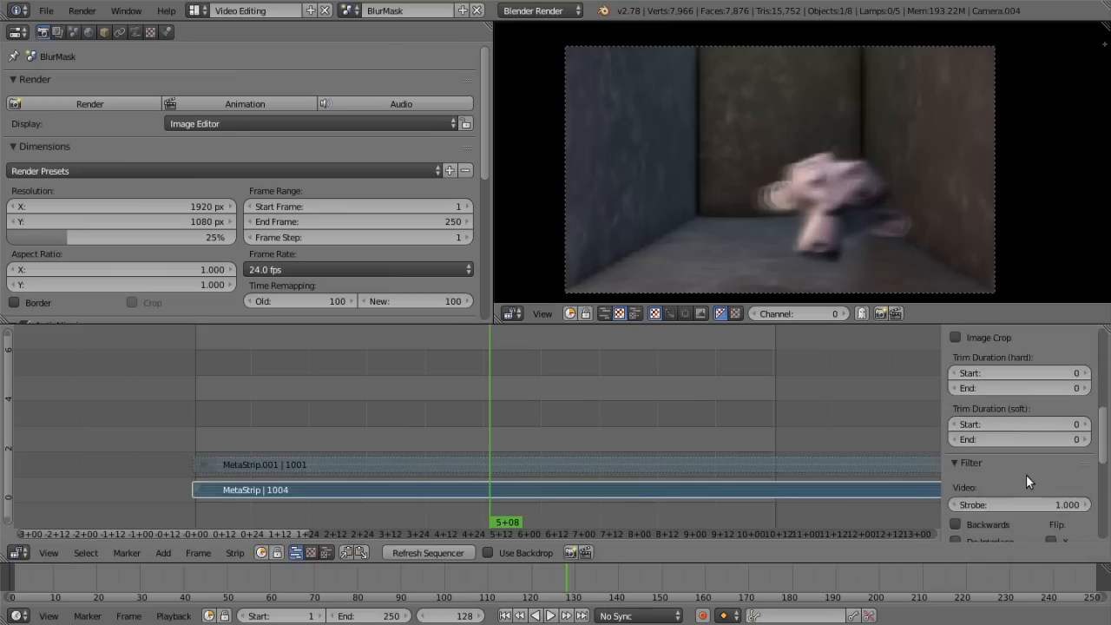
{"action": "scroll", "coordinate": [1020, 479], "scroll_direction": "down", "scroll_amount": 1}
{"action": "left_click", "coordinate": [1018, 472]}
{"action": "type", "text": "0"}
{"action": "key", "text": "Return"}
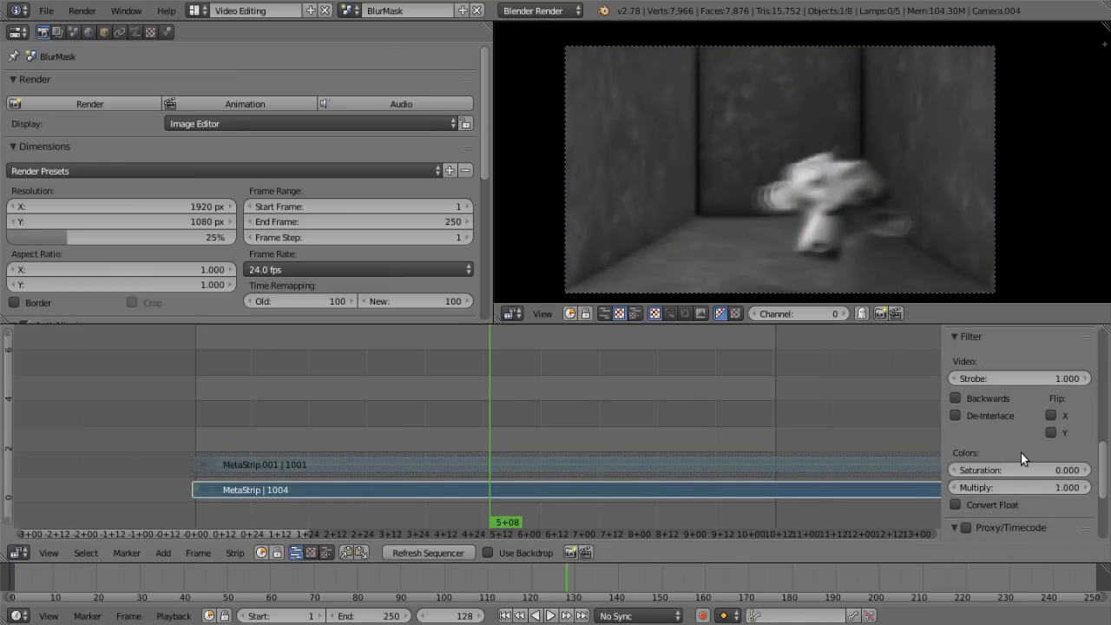
Unmute the upper meta strip and set its saturation to 0.
{"action": "right_click", "coordinate": [793, 461]}
{"action": "scroll", "coordinate": [1064, 435], "scroll_direction": "up", "scroll_amount": 10}
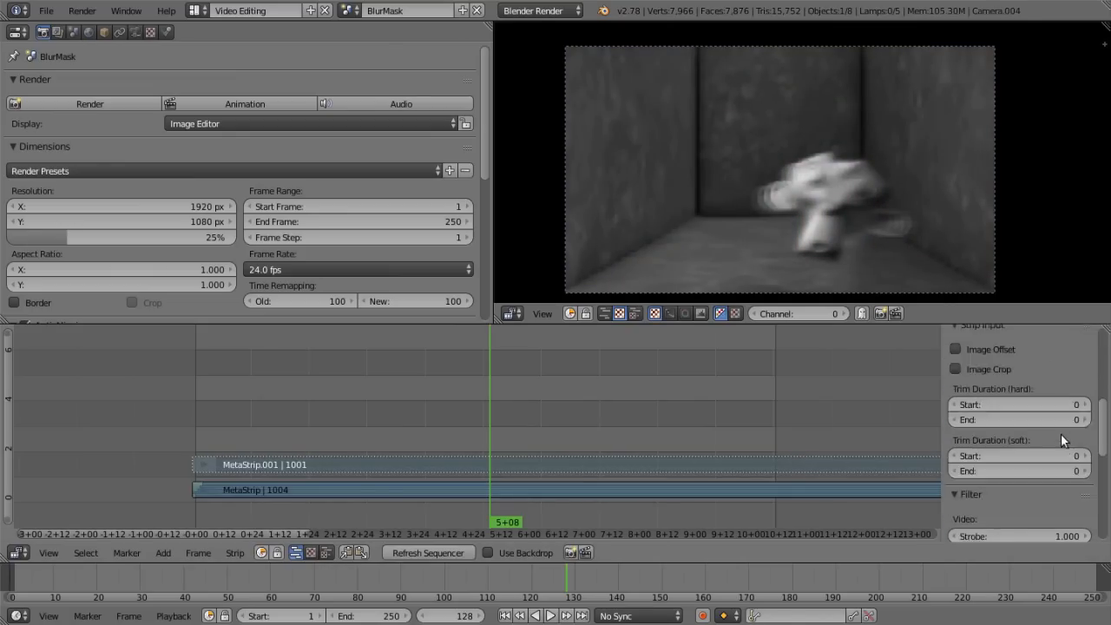
{"action": "left_click", "coordinate": [1067, 417]}
{"action": "scroll", "coordinate": [1031, 454], "scroll_direction": "down", "scroll_amount": 10}
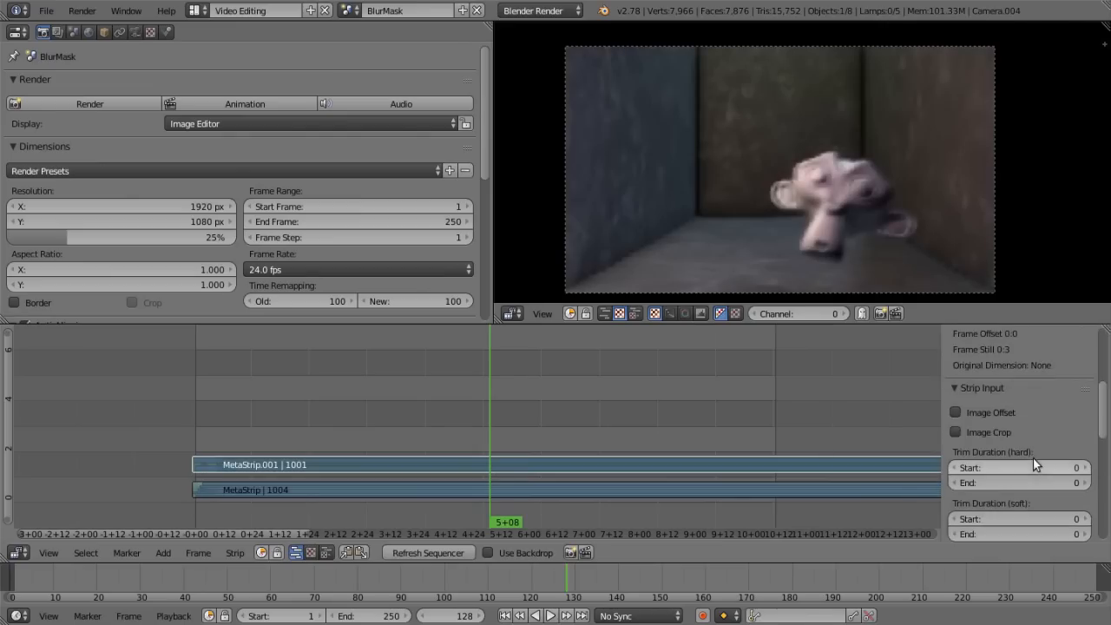
{"action": "left_click", "coordinate": [1020, 502]}
{"action": "type", "text": "0"}
{"action": "key", "text": "Return"}
Add a Curves modifier to the upper meta strip and invert it, with the black point at Y 1 and the white point at Y 0.
{"action": "scroll", "coordinate": [1015, 476], "scroll_direction": "down", "scroll_amount": 5}
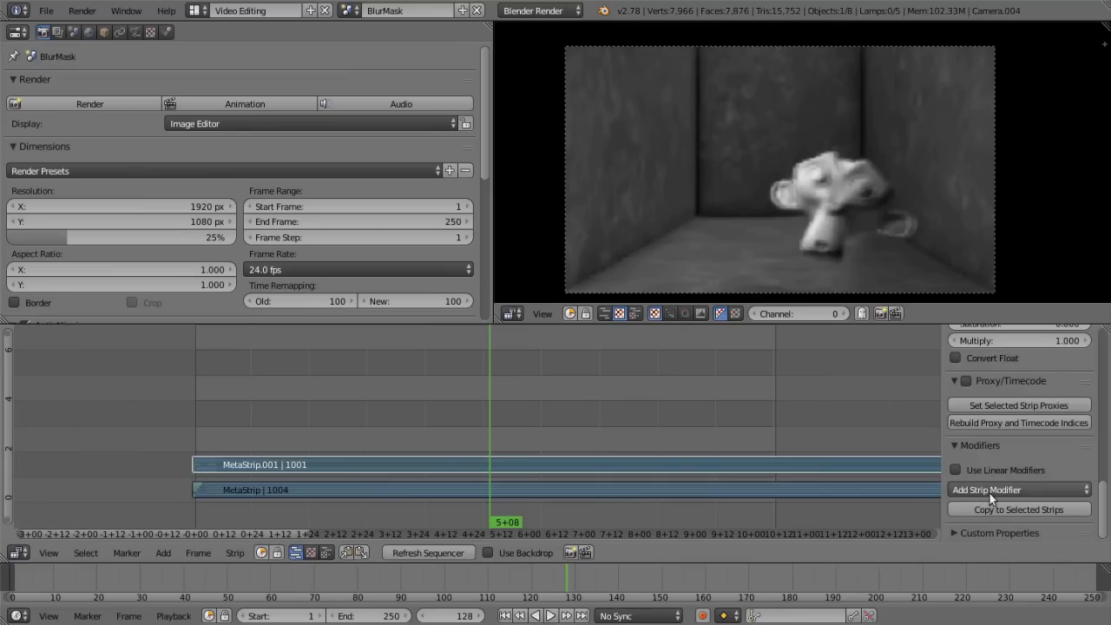
{"action": "left_click", "coordinate": [993, 491]}
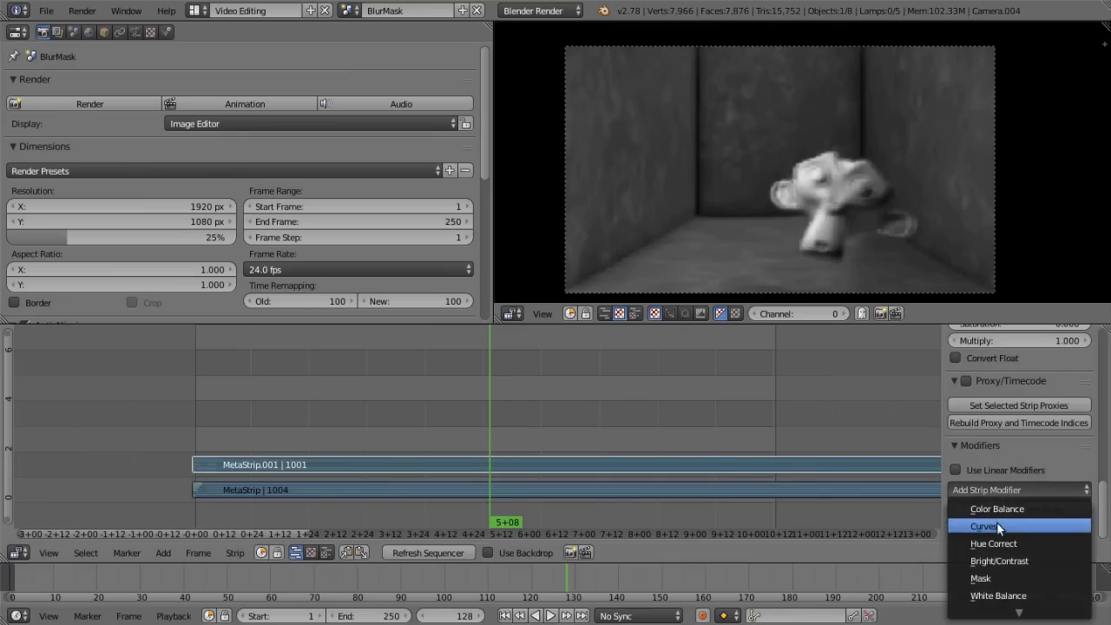
{"action": "left_click", "coordinate": [997, 522]}
{"action": "scroll", "coordinate": [1016, 472], "scroll_direction": "down", "scroll_amount": 5}
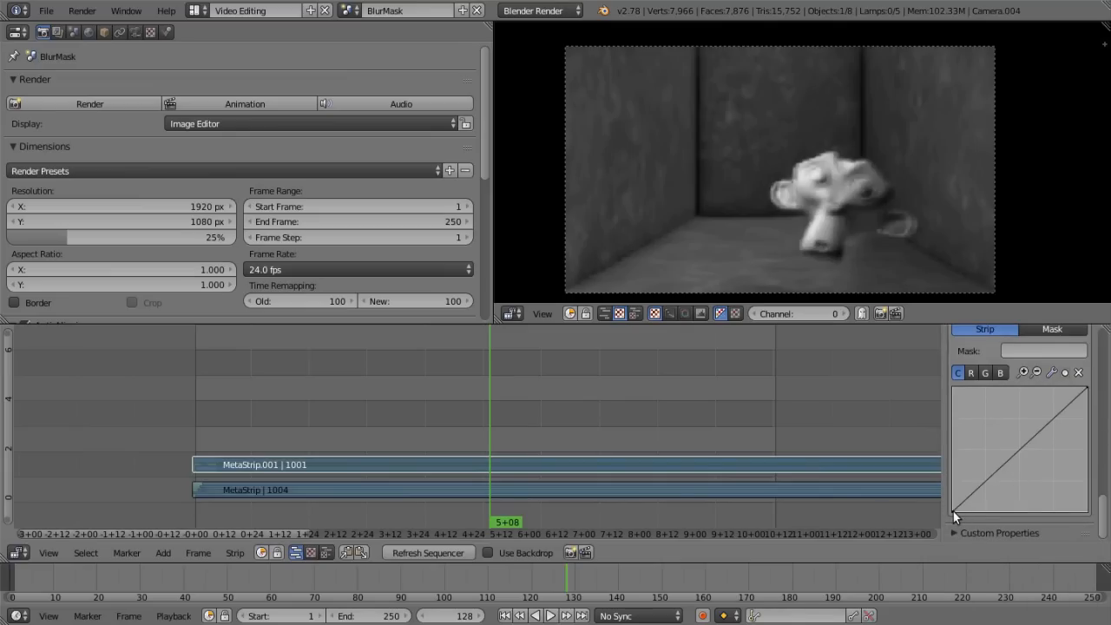
{"action": "left_click_drag", "start_coordinate": [954, 512], "coordinate": [953, 387]}
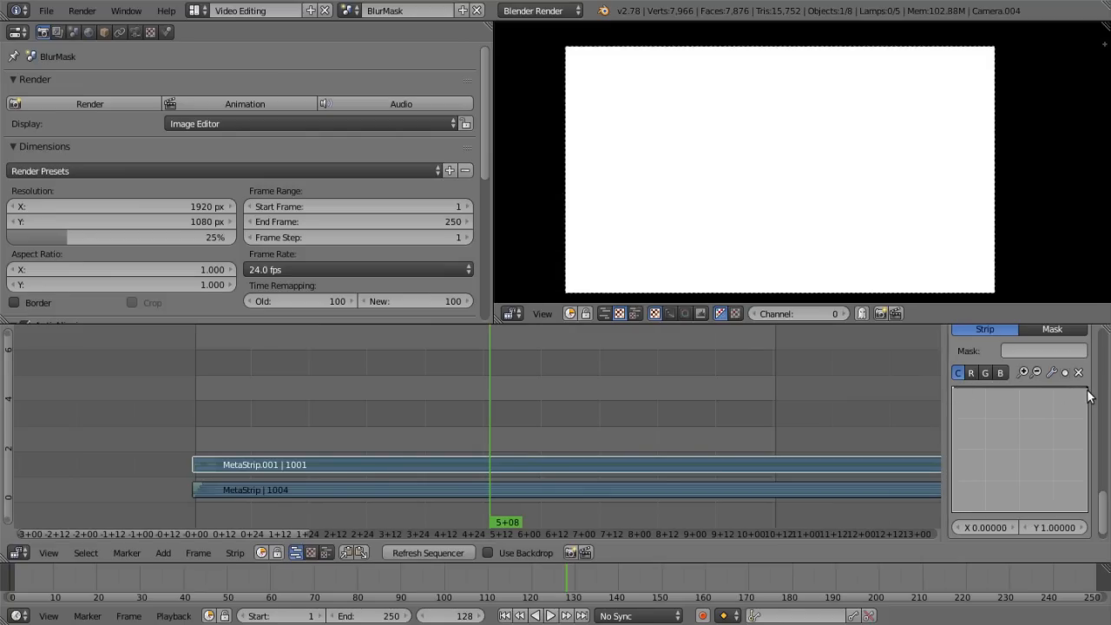
{"action": "left_click_drag", "start_coordinate": [1087, 389], "coordinate": [1087, 512]}
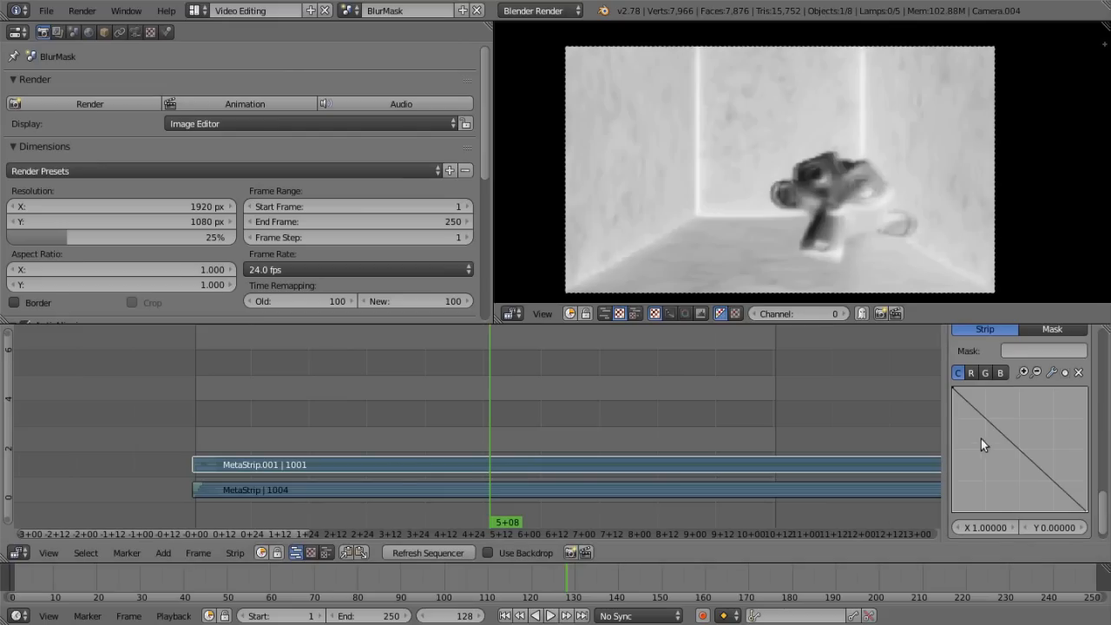
{"action": "scroll", "coordinate": [981, 441], "scroll_direction": "up", "scroll_amount": 3}
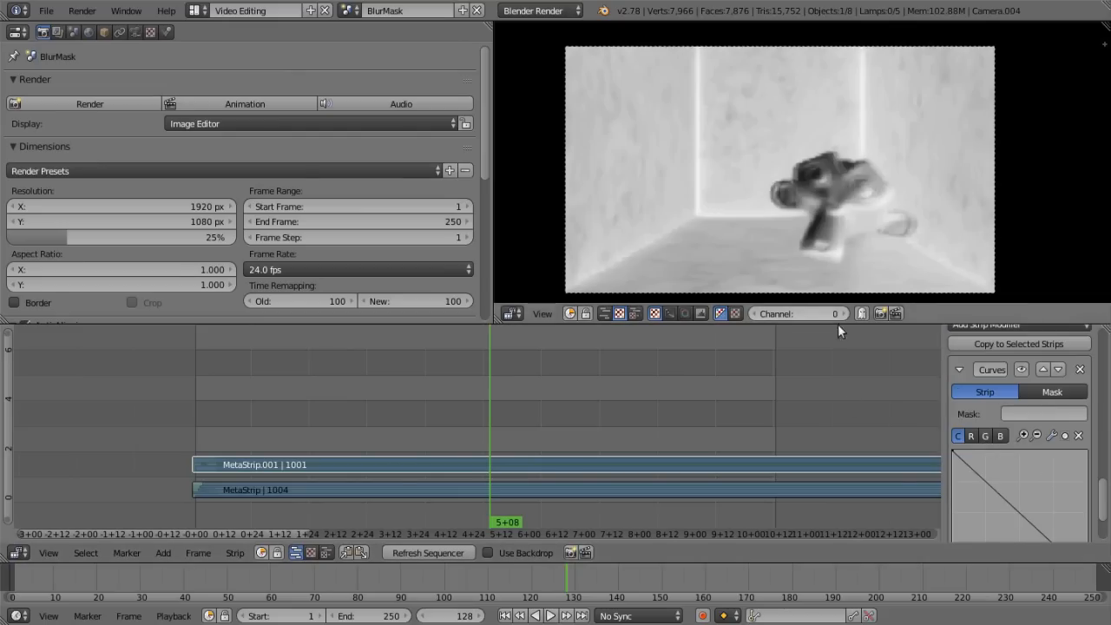
{"action": "scroll", "coordinate": [1000, 434], "scroll_direction": "up", "scroll_amount": 2}
{"action": "left_click", "coordinate": [1020, 389]}
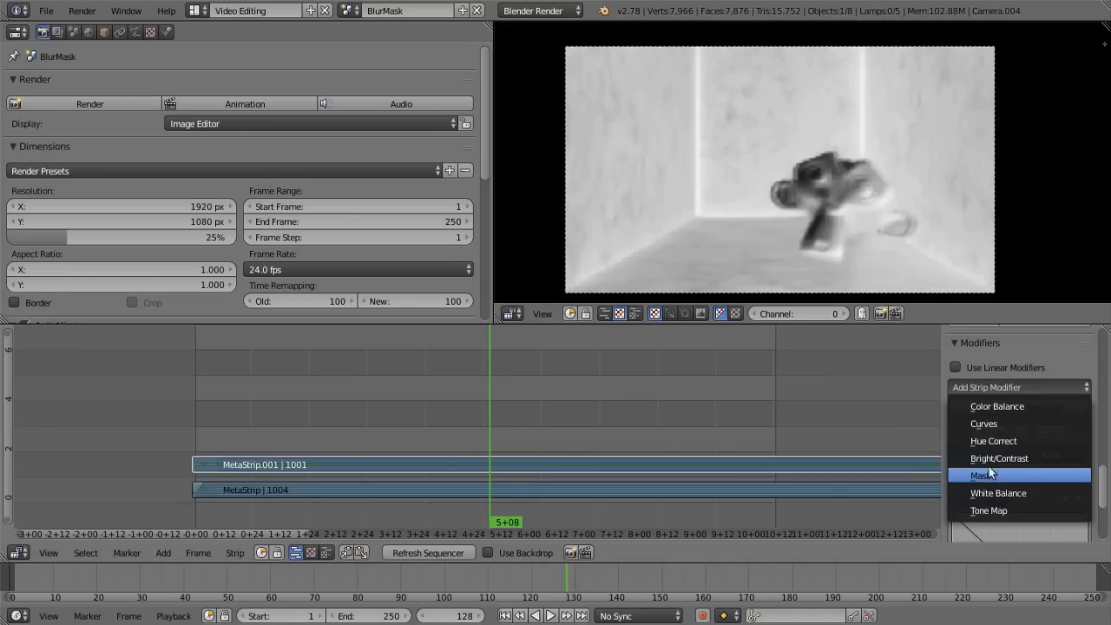
{"action": "left_click", "coordinate": [986, 416]}
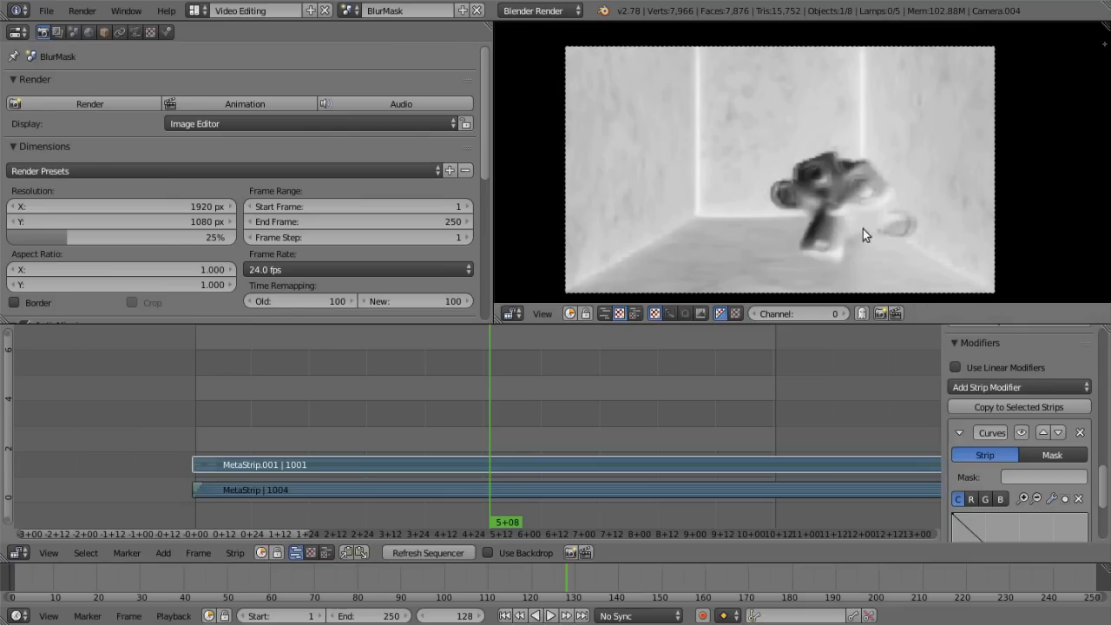
{"action": "scroll", "coordinate": [1030, 505], "scroll_direction": "down", "scroll_amount": 5}
{"action": "scroll", "coordinate": [1036, 426], "scroll_direction": "up", "scroll_amount": 6}
{"action": "left_click", "coordinate": [1025, 440]}
Set the upper meta strip's blend mode to Cross and its opacity to 0.5.
{"action": "scroll", "coordinate": [1034, 434], "scroll_direction": "up", "scroll_amount": 10}
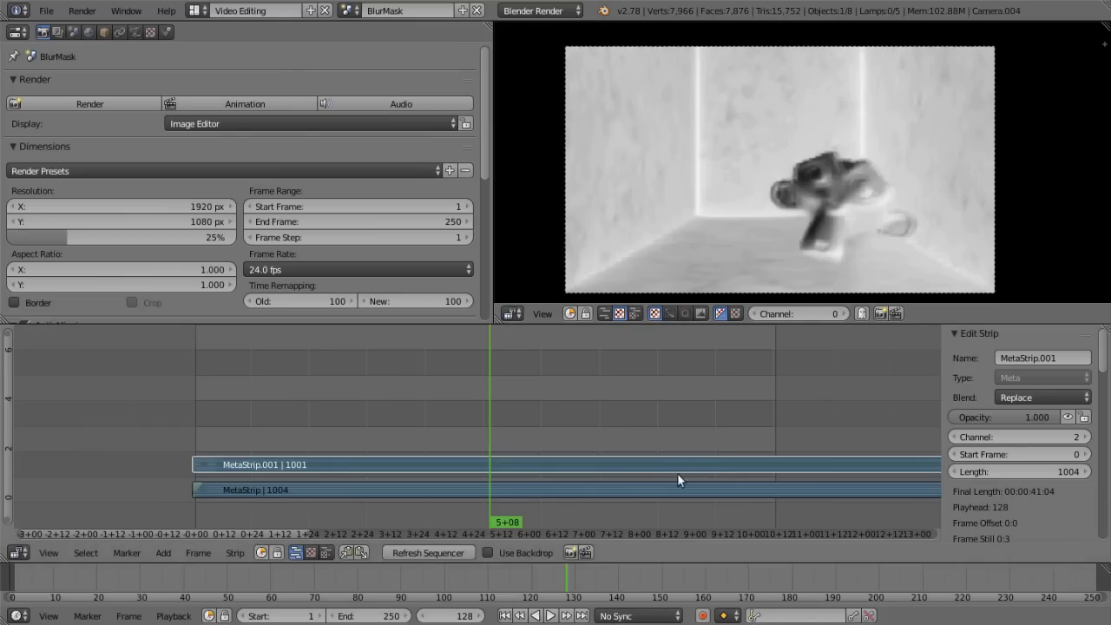
{"action": "left_click", "coordinate": [1029, 393]}
{"action": "left_click", "coordinate": [1019, 361]}
{"action": "left_click", "coordinate": [1004, 417]}
{"action": "type", "text": "0.5"}
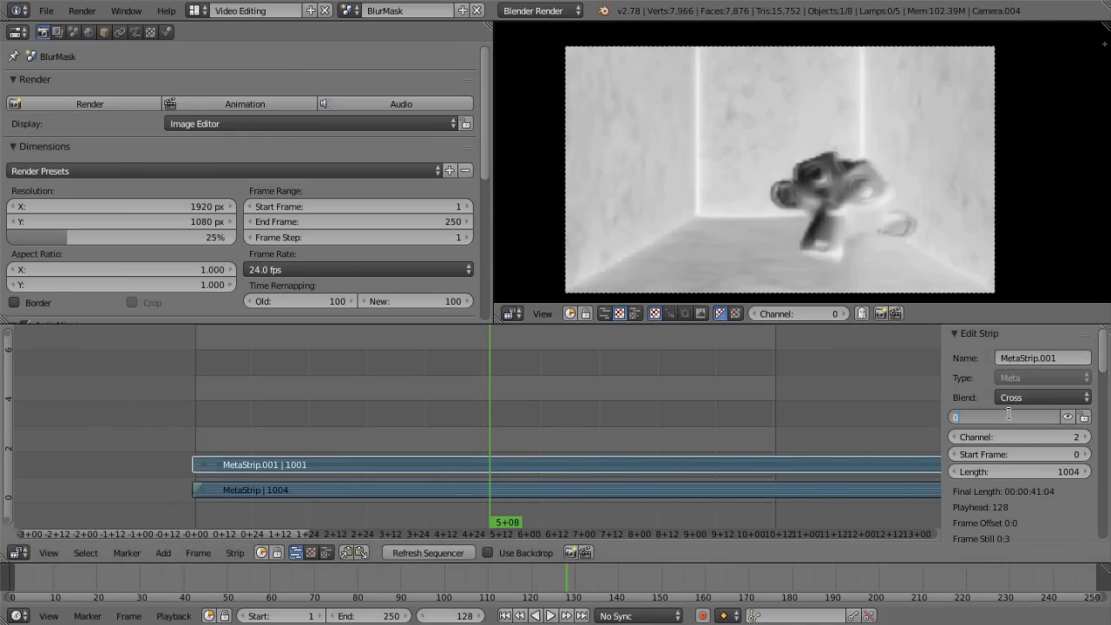
{"action": "key", "text": "Return"}
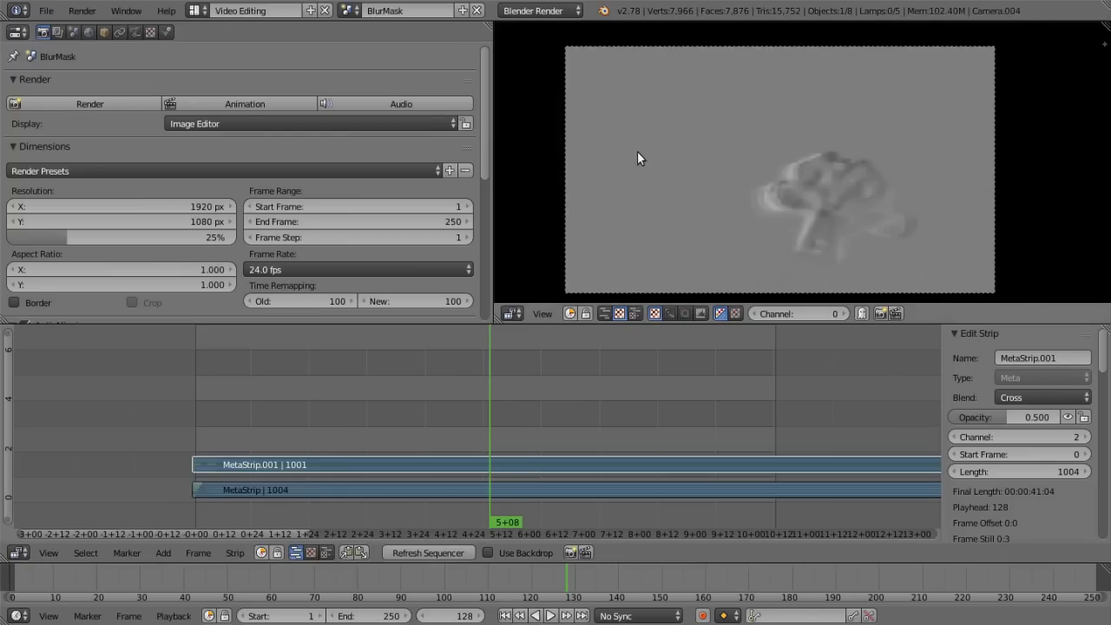
Examine the gray difference image in the preview and scrub through the blended meta strips to frame 654.
{"action": "scroll", "coordinate": [638, 152], "scroll_direction": "up", "scroll_amount": 3}
{"action": "scroll", "coordinate": [674, 156], "scroll_direction": "down", "scroll_amount": 4}
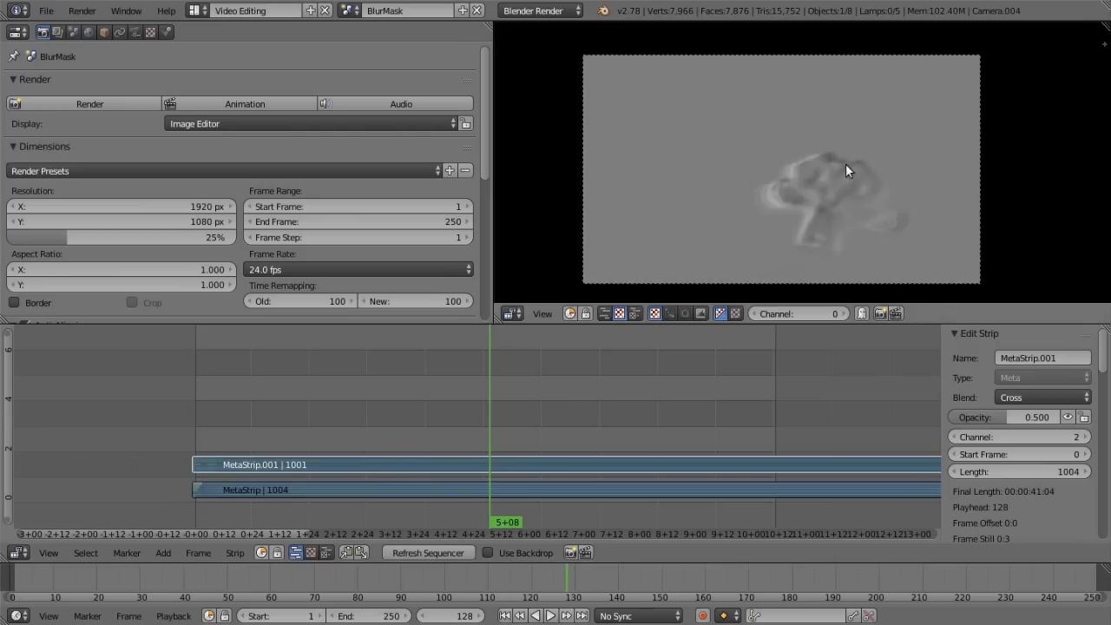
{"action": "scroll", "coordinate": [857, 216], "scroll_direction": "up", "scroll_amount": 3}
{"action": "scroll", "coordinate": [787, 275], "scroll_direction": "down", "scroll_amount": 2}
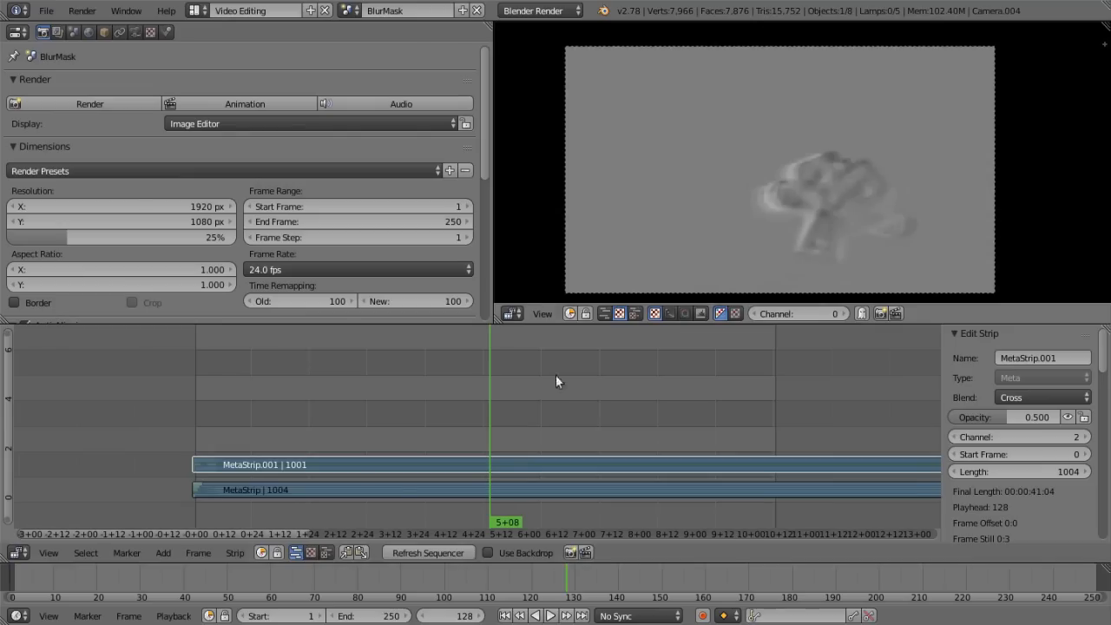
{"action": "left_click_drag", "start_coordinate": [469, 424], "coordinate": [691, 439]}
{"action": "scroll", "coordinate": [734, 425], "scroll_direction": "down", "scroll_amount": 3}
{"action": "scroll", "coordinate": [743, 422], "scroll_direction": "down", "scroll_amount": 4}
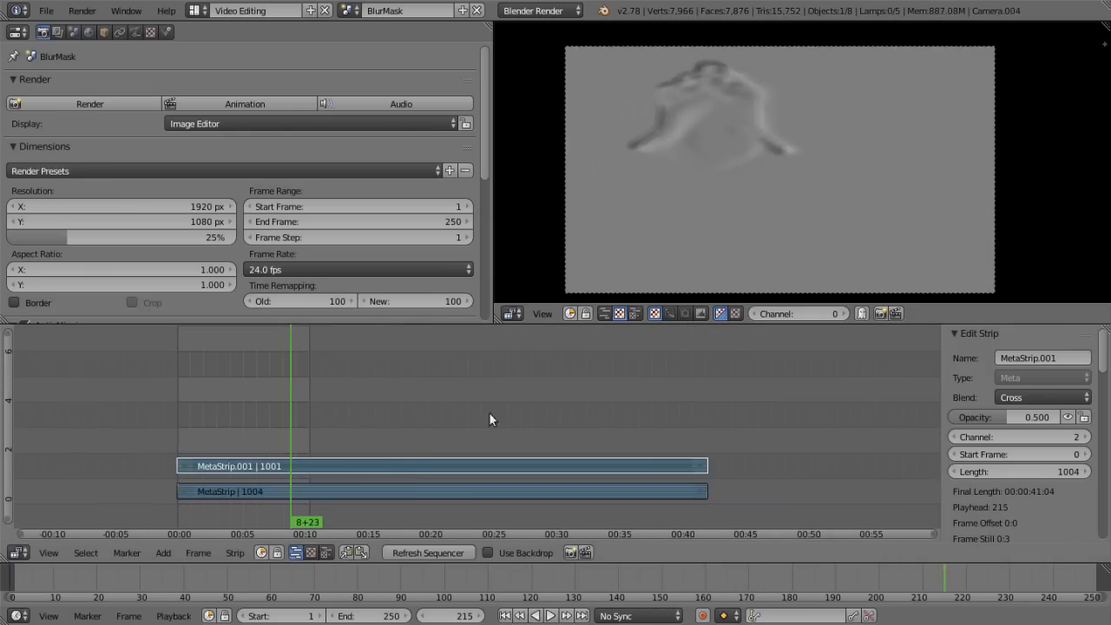
{"action": "left_click_drag", "start_coordinate": [378, 443], "coordinate": [523, 438]}
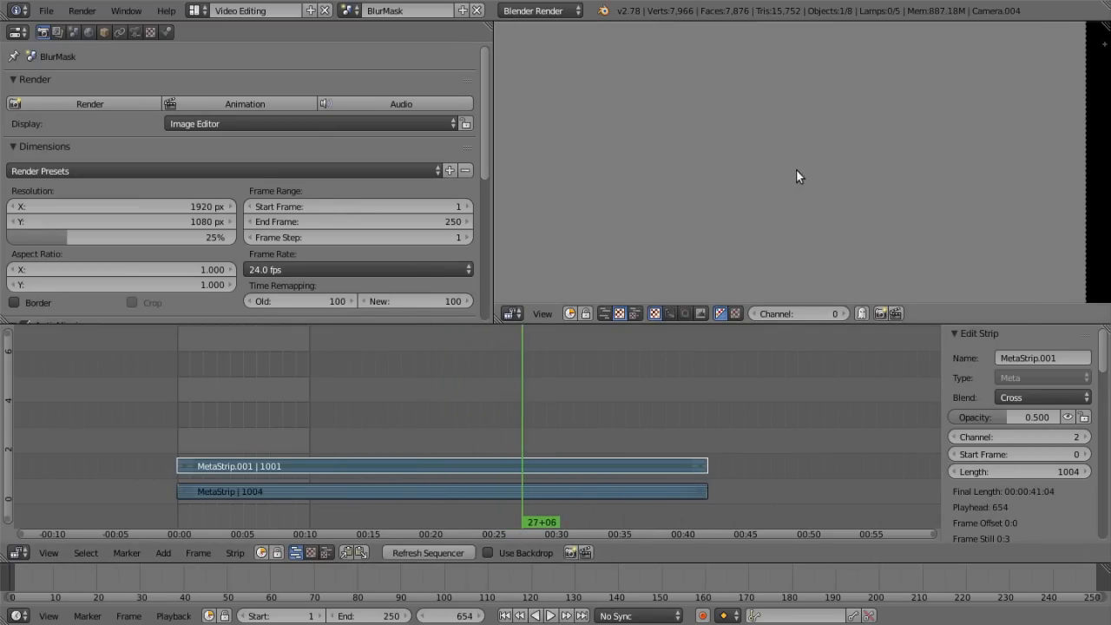
{"action": "scroll", "coordinate": [786, 173], "scroll_direction": "down", "scroll_amount": 2}
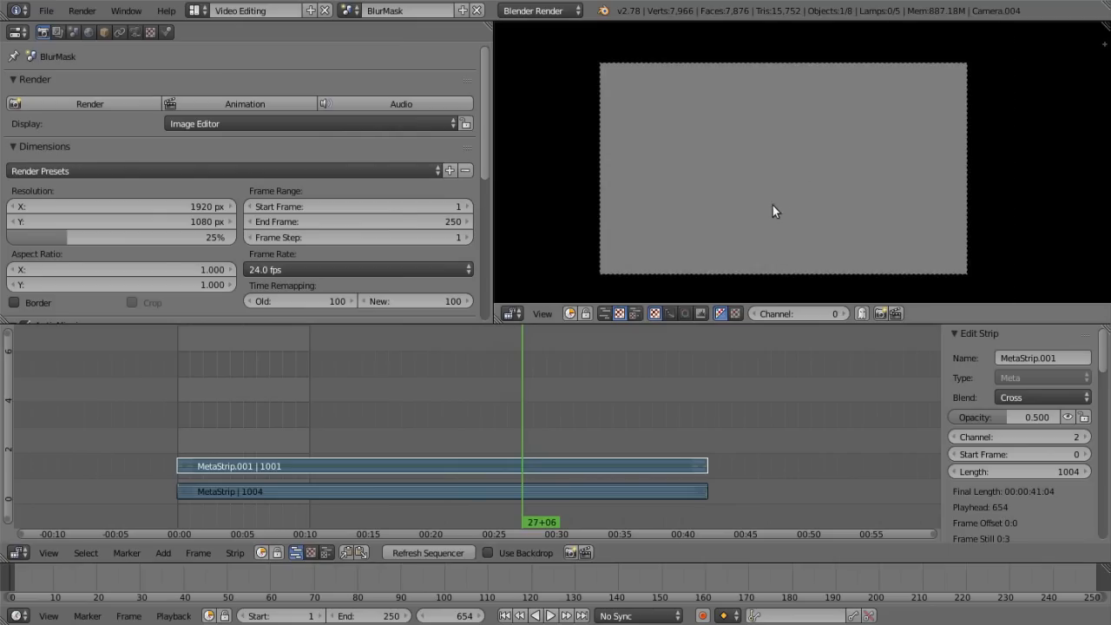
{"action": "scroll", "coordinate": [797, 215], "scroll_direction": "up", "scroll_amount": 1}
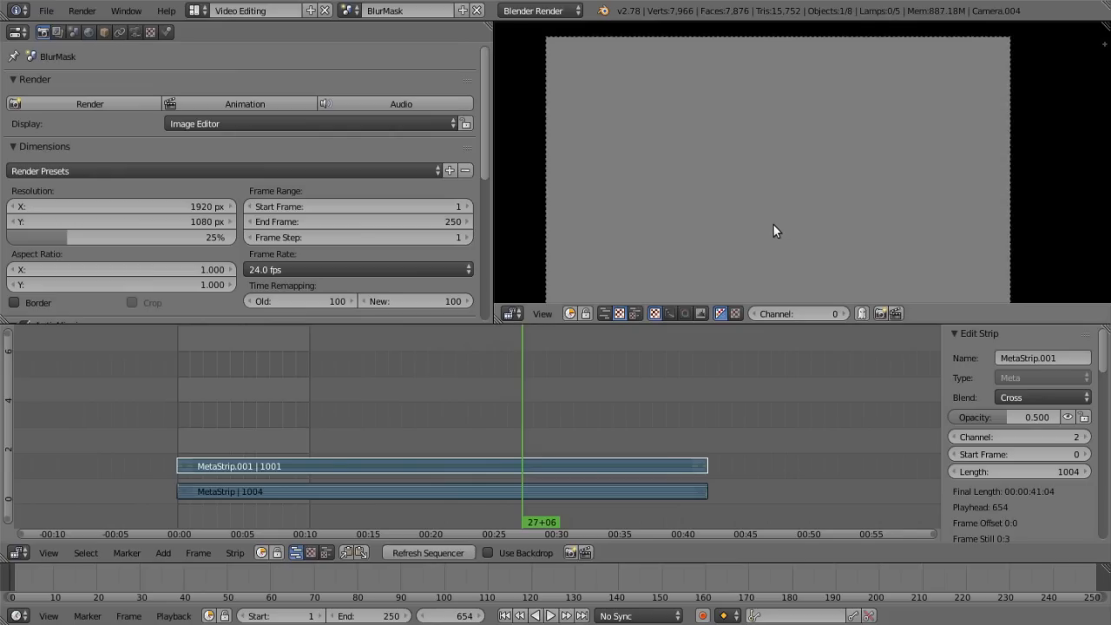
Scrub and briefly play the sequence around frame 800 and near frame 99 to inspect the moving areas.
{"action": "left_click_drag", "start_coordinate": [499, 412], "coordinate": [597, 419]}
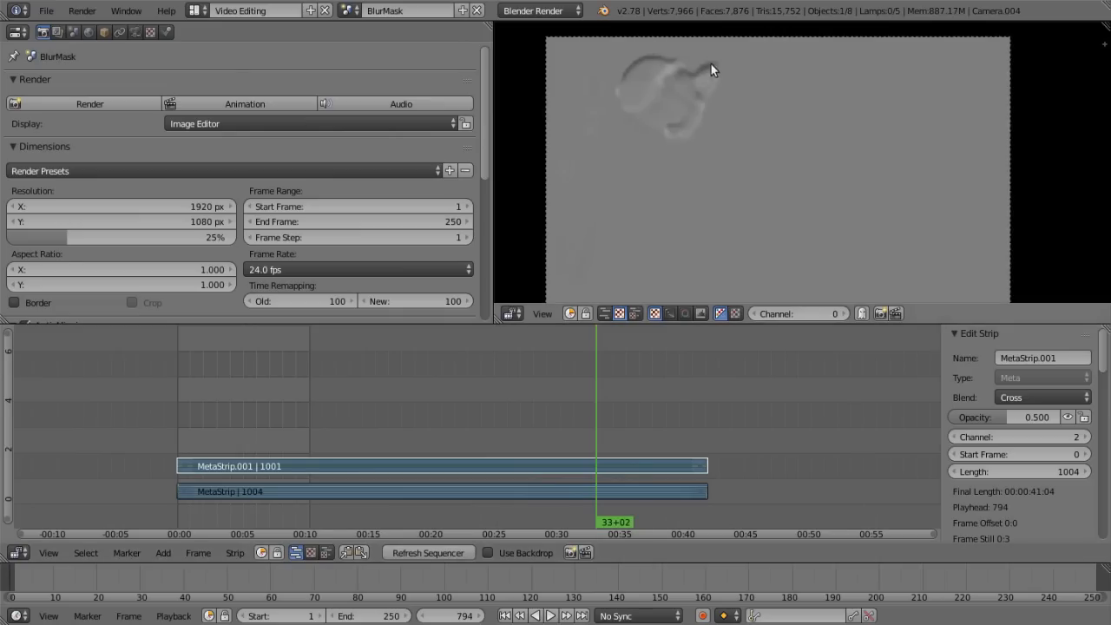
{"action": "mouse_move", "coordinate": [581, 404]}
{"action": "left_mouse_down"}
{"action": "mouse_move", "coordinate": [550, 412]}
{"action": "mouse_move", "coordinate": [587, 421]}
{"action": "left_mouse_up"}
{"action": "key", "text": "alt+a"}
{"action": "key", "text": "alt+a"}
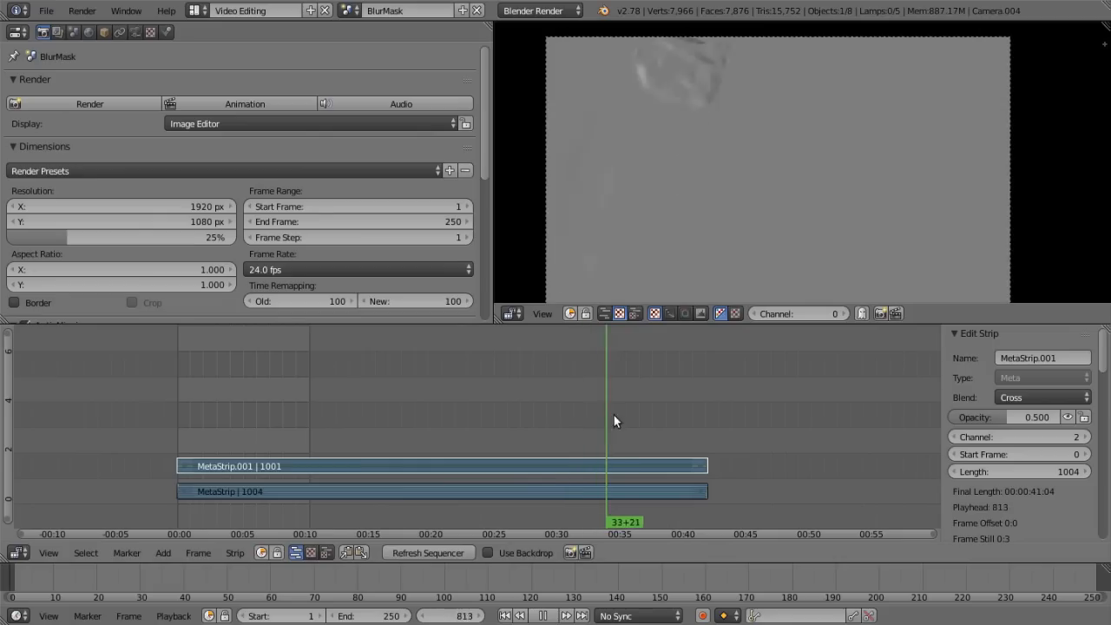
{"action": "left_click_drag", "start_coordinate": [621, 422], "coordinate": [590, 405]}
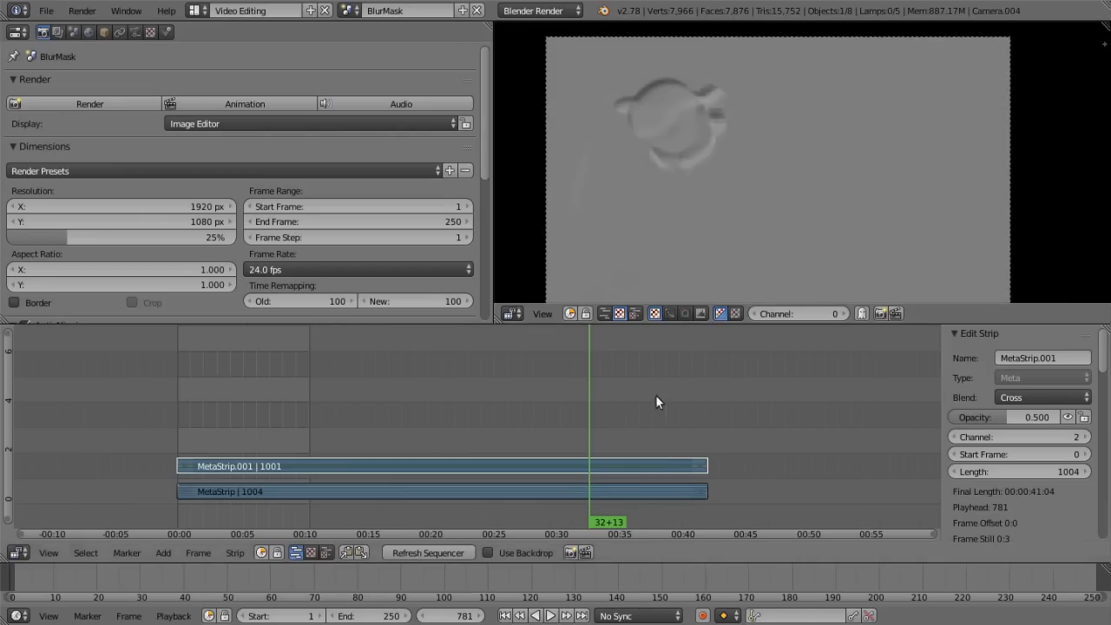
{"action": "left_click_drag", "start_coordinate": [580, 412], "coordinate": [231, 417]}
{"action": "key", "text": "alt+a"}
{"action": "key", "text": "alt+a"}
{"action": "middle_click_drag", "start_coordinate": [280, 442], "coordinate": [476, 466]}
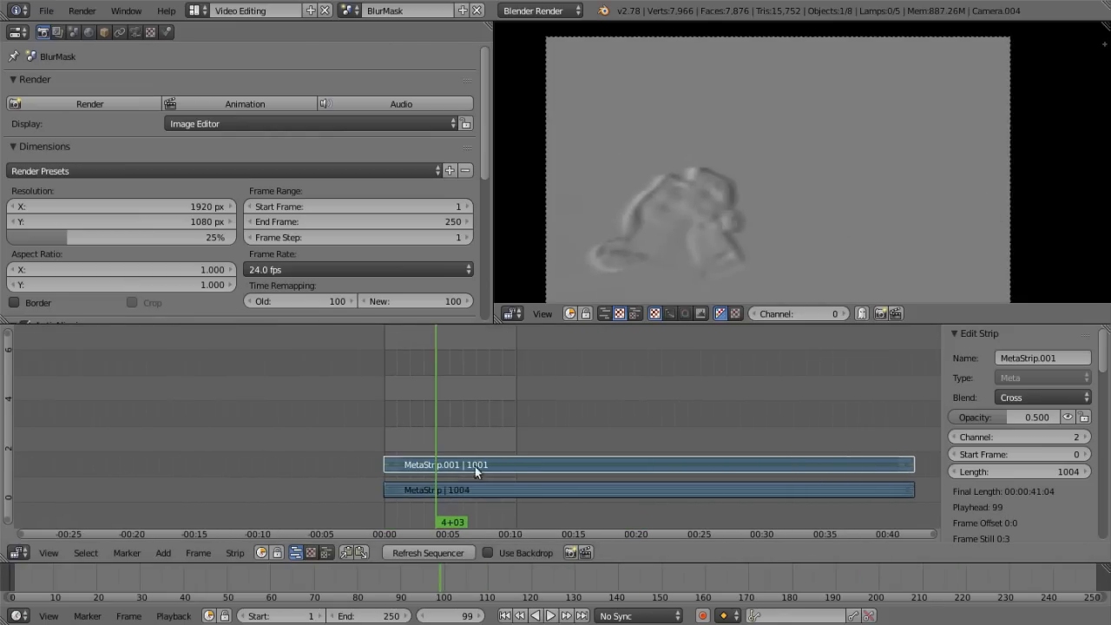
Add an Adjustment Layer strip at frame 1 above the meta strips and extend its end to frame 1010.
{"action": "left_click", "coordinate": [505, 615]}
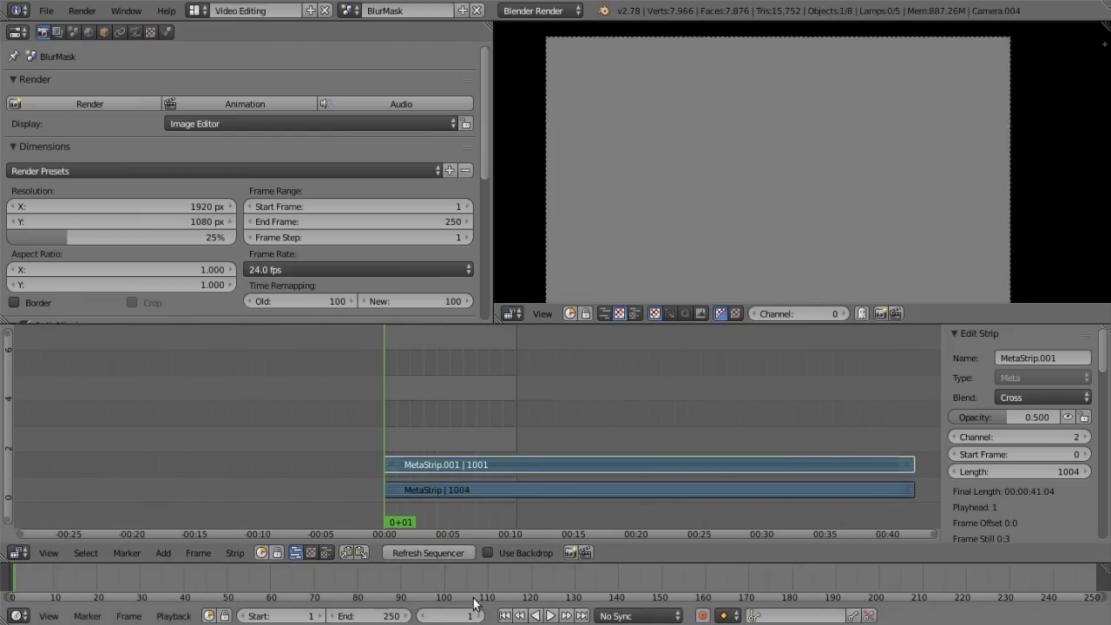
{"action": "left_click", "coordinate": [165, 553]}
{"action": "mouse_move", "coordinate": [196, 440]}
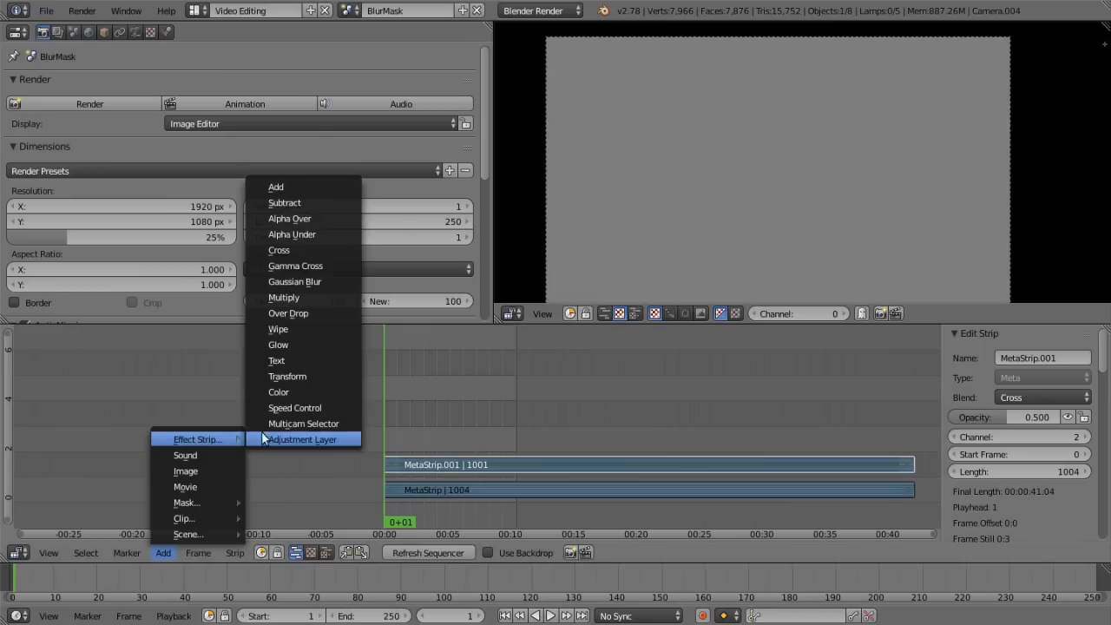
{"action": "left_click", "coordinate": [299, 440]}
{"action": "right_click_drag", "start_coordinate": [394, 439], "coordinate": [916, 456]}
{"action": "scroll", "coordinate": [913, 459], "scroll_direction": "up", "scroll_amount": 1}
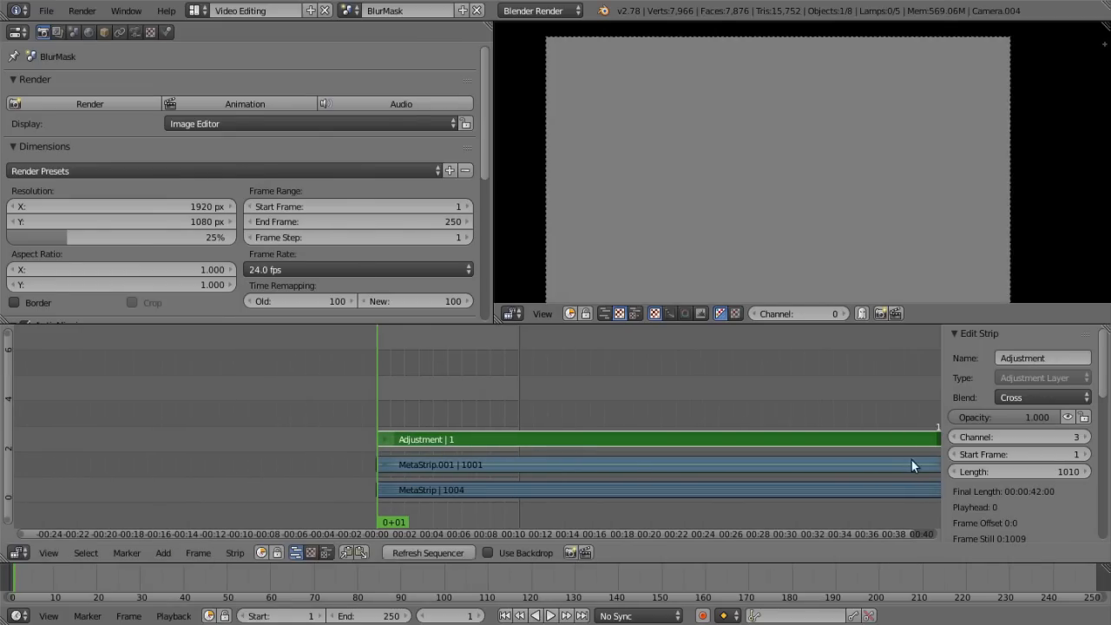
{"action": "scroll", "coordinate": [914, 459], "scroll_direction": "down", "scroll_amount": 5, "text": "ctrl"}
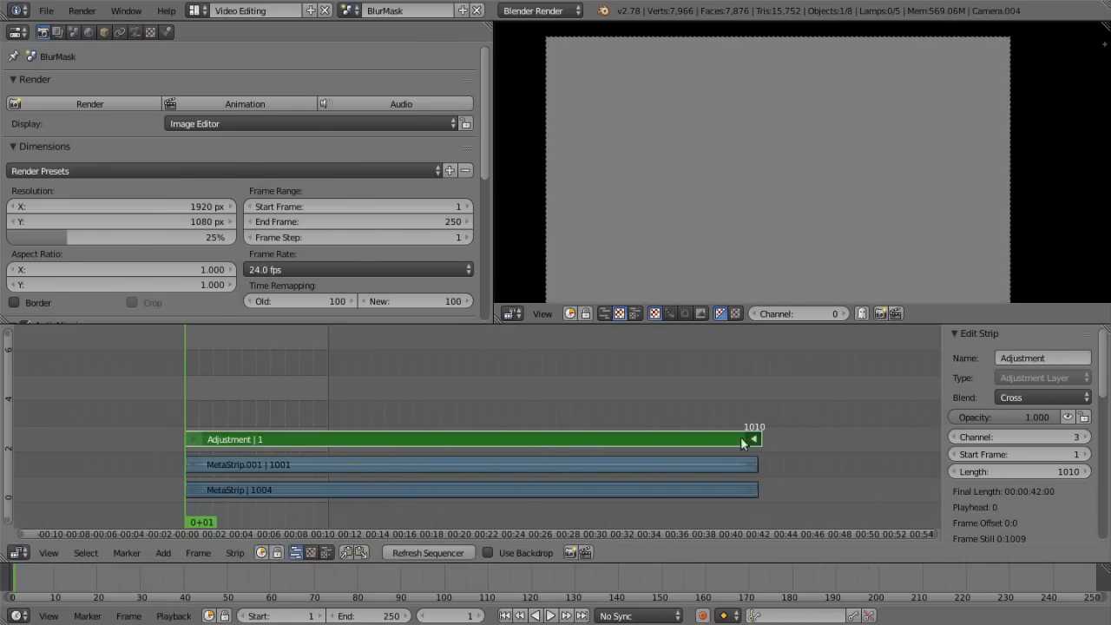
{"action": "scroll", "coordinate": [559, 408], "scroll_direction": "down", "scroll_amount": 3}
{"action": "scroll", "coordinate": [573, 378], "scroll_direction": "up", "scroll_amount": 2, "text": "ctrl"}
{"action": "scroll", "coordinate": [529, 405], "scroll_direction": "up", "scroll_amount": 2}
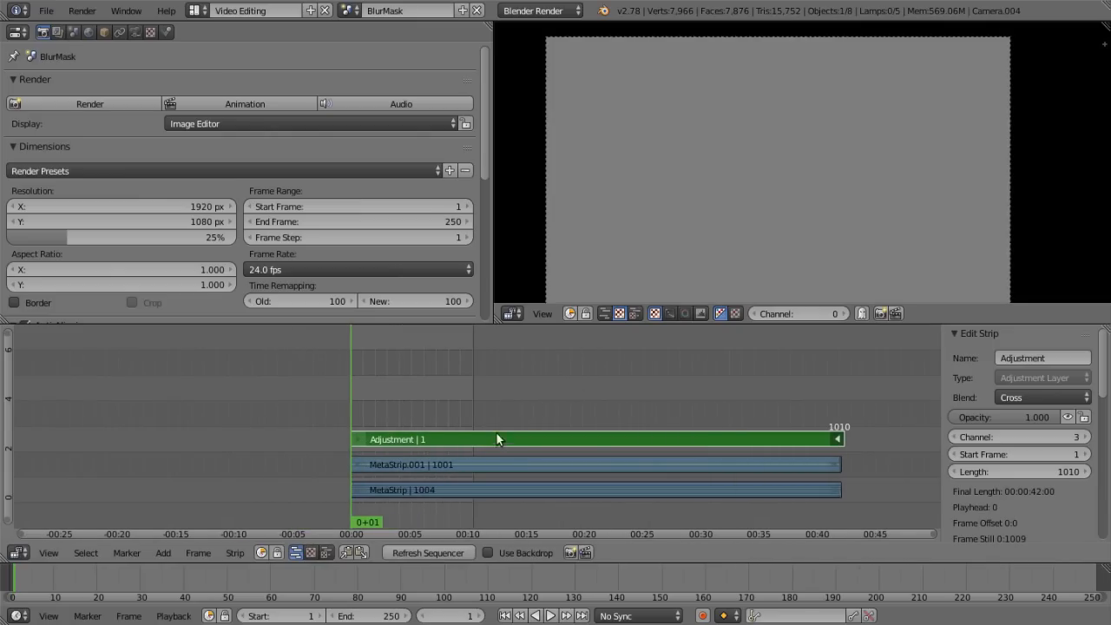
At frame 42, add a Transform effect strip to the Adjustment Layer strip and duplicate the effect into channel 5.
{"action": "left_click_drag", "start_coordinate": [364, 395], "coordinate": [371, 395]}
{"action": "scroll", "coordinate": [755, 198], "scroll_direction": "down", "scroll_amount": 1}
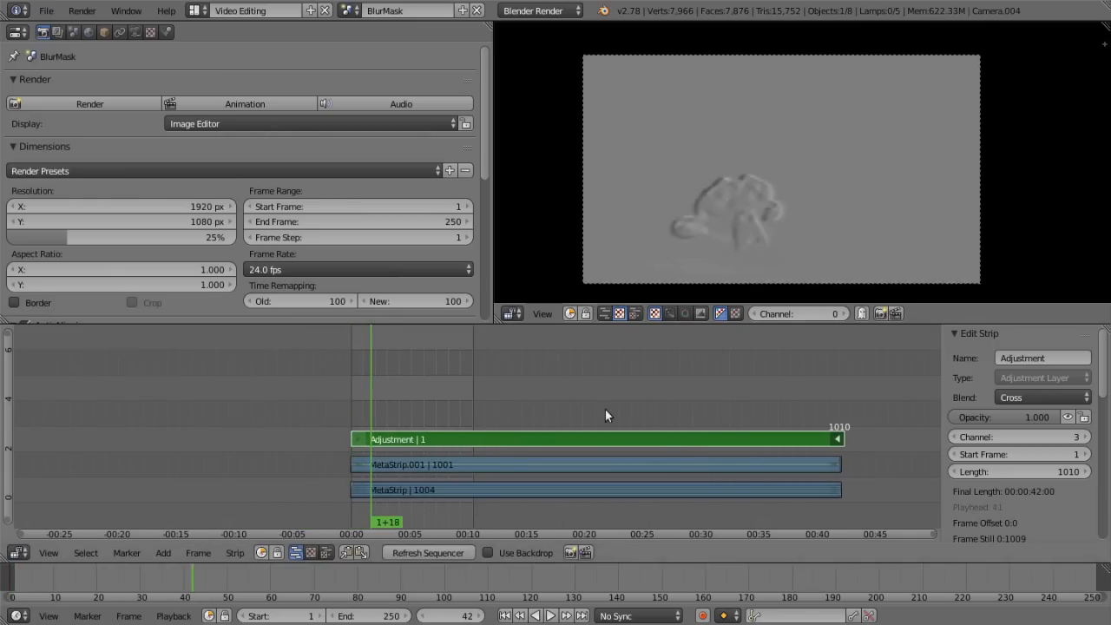
{"action": "right_click", "coordinate": [548, 442]}
{"action": "left_click", "coordinate": [169, 553]}
{"action": "mouse_move", "coordinate": [200, 439]}
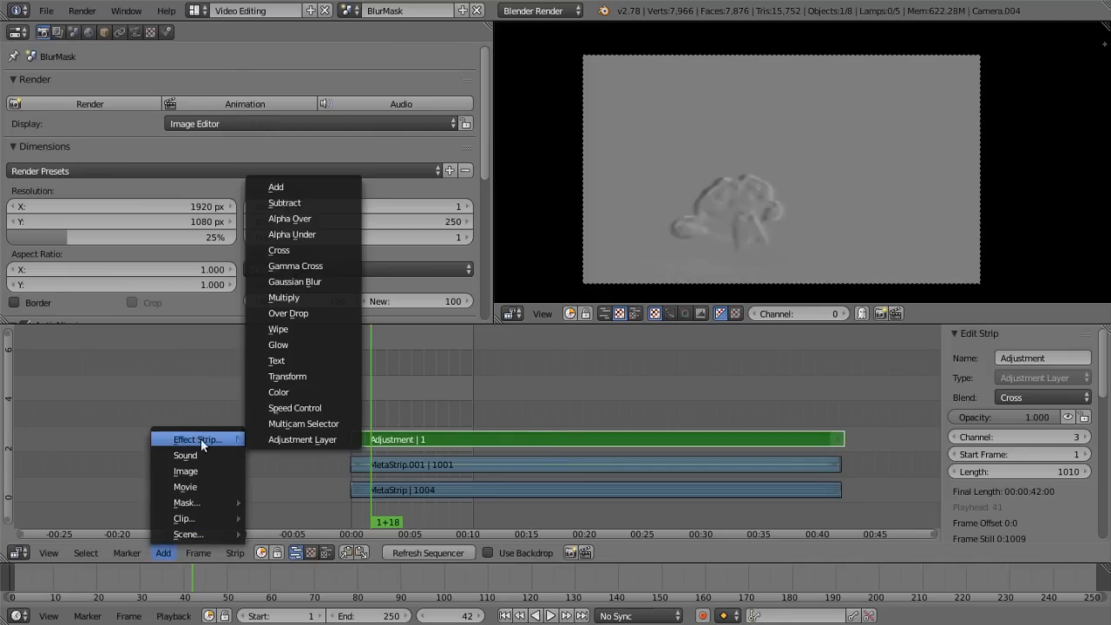
{"action": "left_click", "coordinate": [293, 377]}
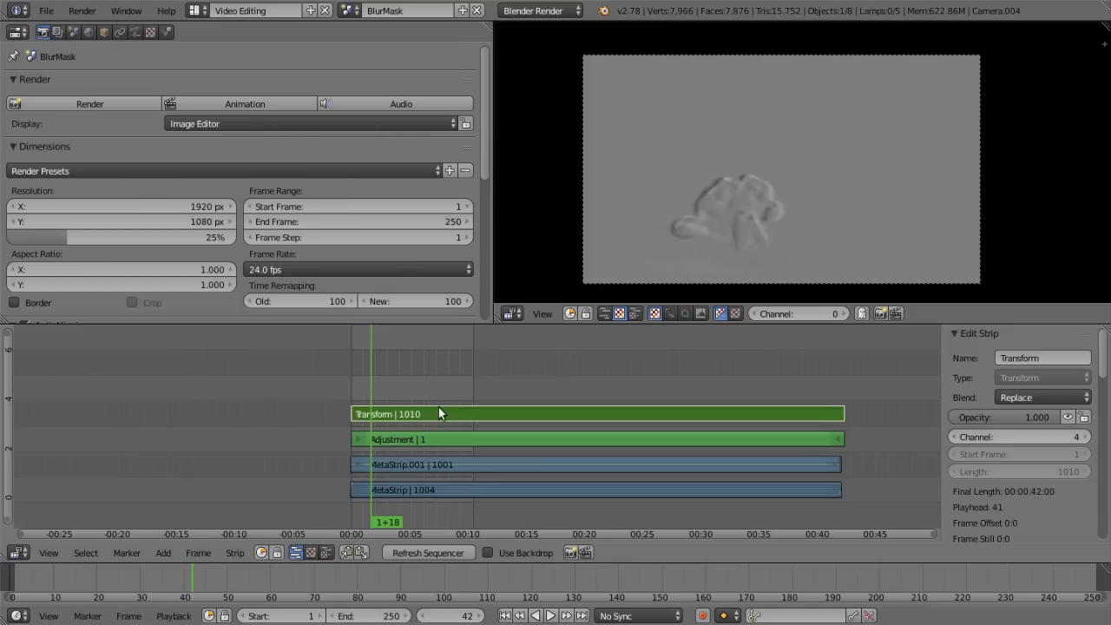
{"action": "key", "text": "shift+d"}
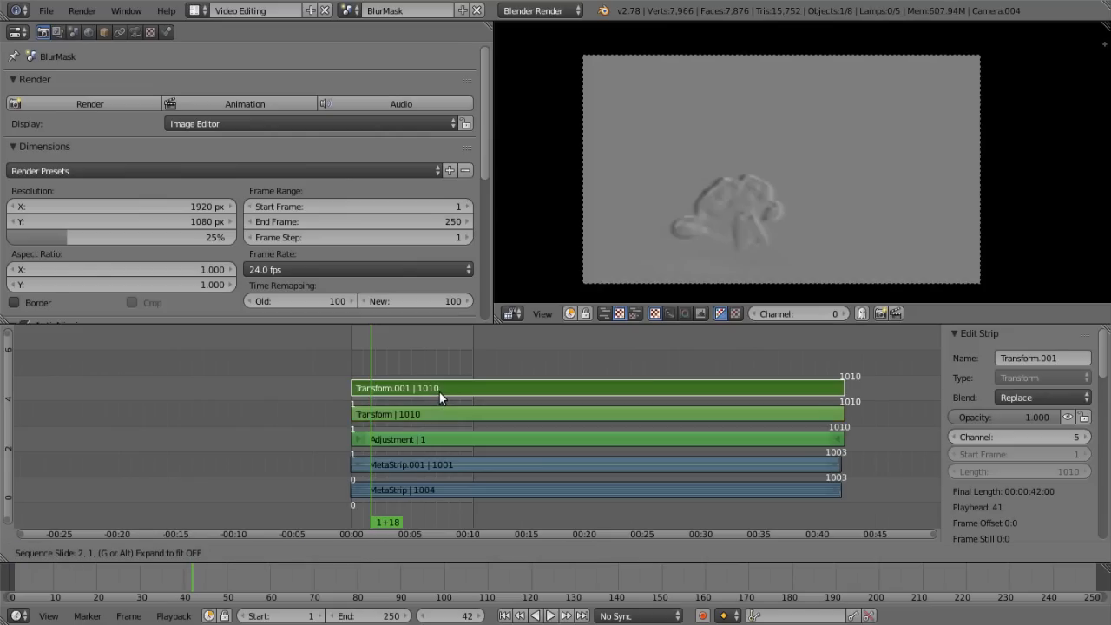
{"action": "left_click", "coordinate": [439, 393]}
Move the Adjustment Layer strip with its Transform effects one frame earlier so it starts at frame 0.
{"action": "middle_click_drag", "start_coordinate": [440, 392], "coordinate": [363, 421]}
{"action": "scroll", "coordinate": [581, 422], "scroll_direction": "up", "scroll_amount": 4}
{"action": "scroll", "coordinate": [369, 402], "scroll_direction": "up", "scroll_amount": 2}
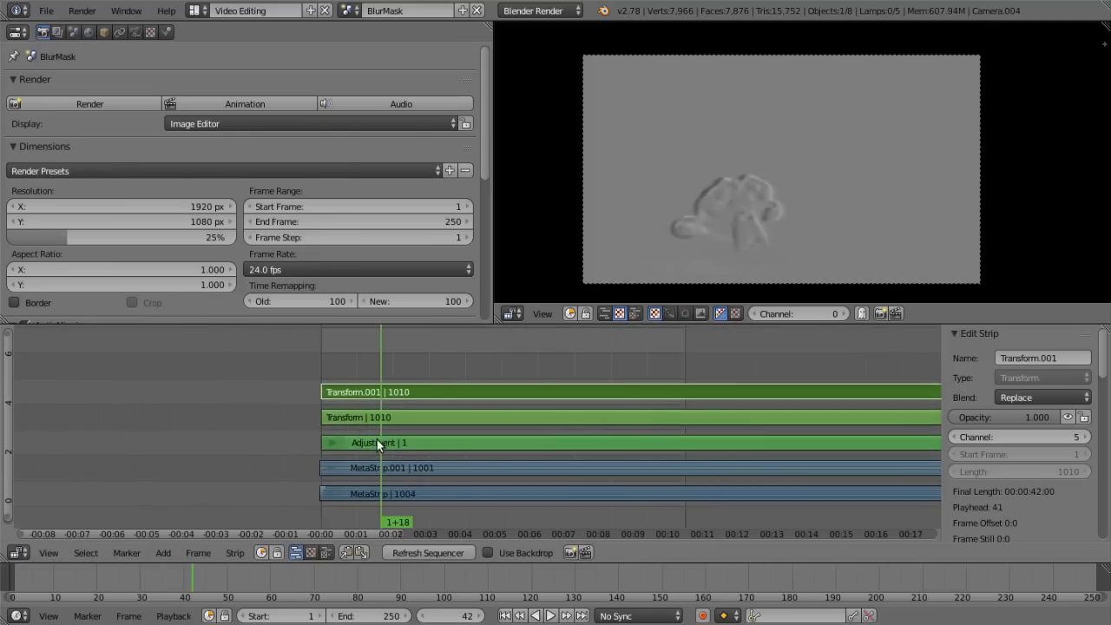
{"action": "left_click", "coordinate": [382, 443], "text": "shift"}
{"action": "key", "text": "g"}
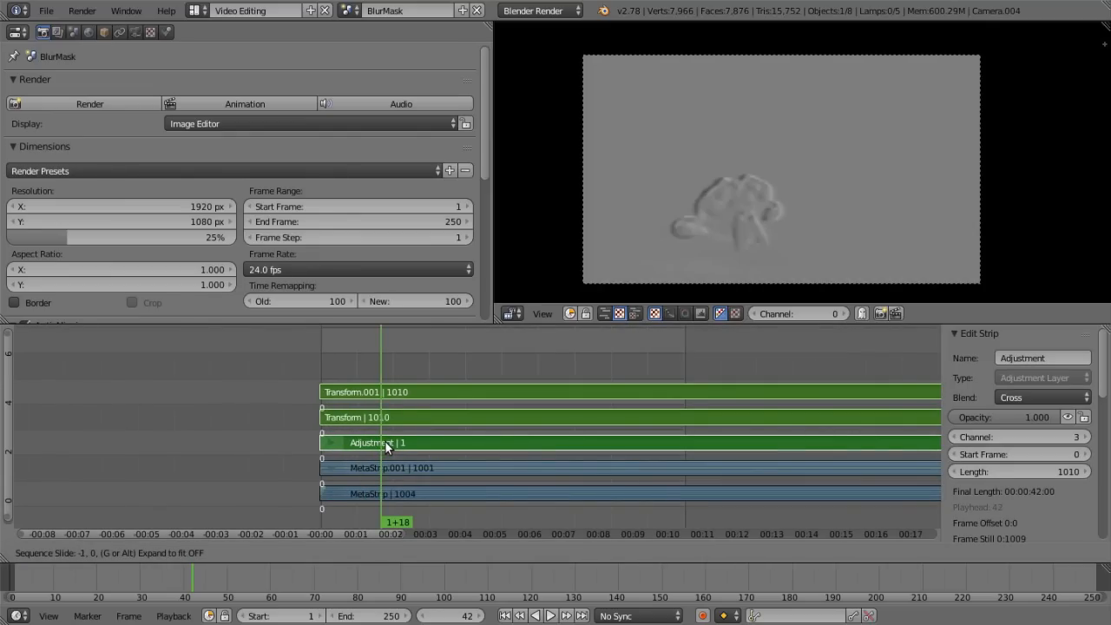
{"action": "left_click", "coordinate": [386, 442]}
{"action": "scroll", "coordinate": [371, 442], "scroll_direction": "up", "scroll_amount": 2}
{"action": "scroll", "coordinate": [358, 458], "scroll_direction": "left", "scroll_amount": 2, "text": "ctrl"}
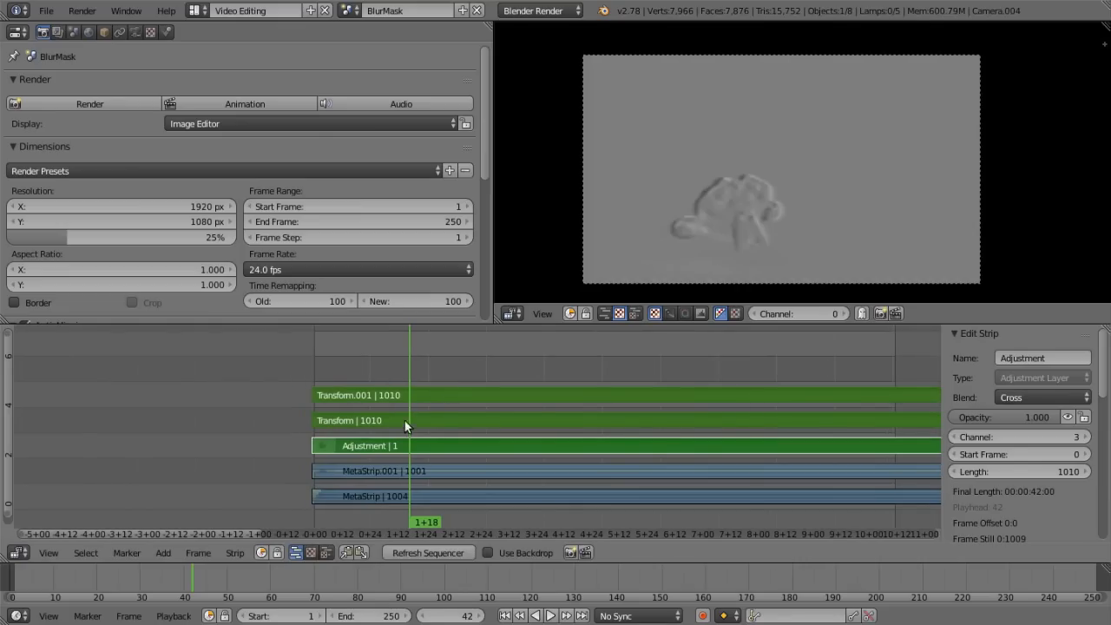
Mute the upper Transform strip in channel 5.
{"action": "scroll", "coordinate": [549, 373], "scroll_direction": "down", "scroll_amount": 5}
{"action": "mouse_move", "coordinate": [583, 374]}
{"action": "middle_mouse_down"}
{"action": "mouse_move", "coordinate": [139, 375]}
{"action": "mouse_move", "coordinate": [586, 385]}
{"action": "middle_mouse_up"}
{"action": "scroll", "coordinate": [773, 402], "scroll_direction": "down", "scroll_amount": 4}
{"action": "middle_click_drag", "start_coordinate": [752, 382], "coordinate": [1110, 384]}
{"action": "middle_click_drag", "start_coordinate": [139, 387], "coordinate": [300, 364]}
{"action": "scroll", "coordinate": [274, 423], "scroll_direction": "up", "scroll_amount": 2}
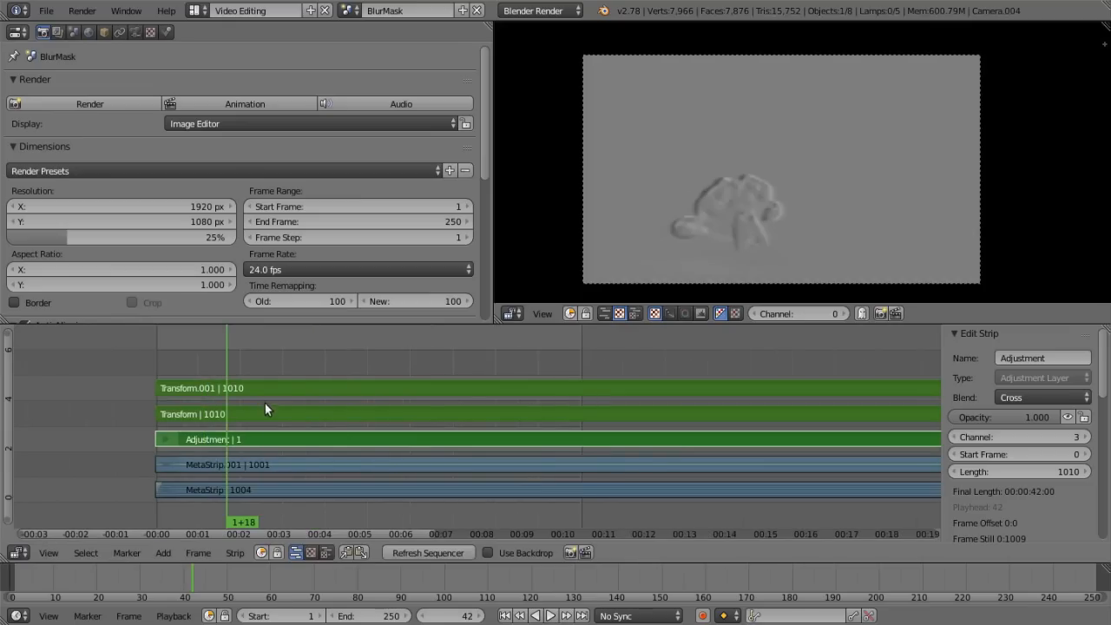
{"action": "right_click", "coordinate": [630, 387]}
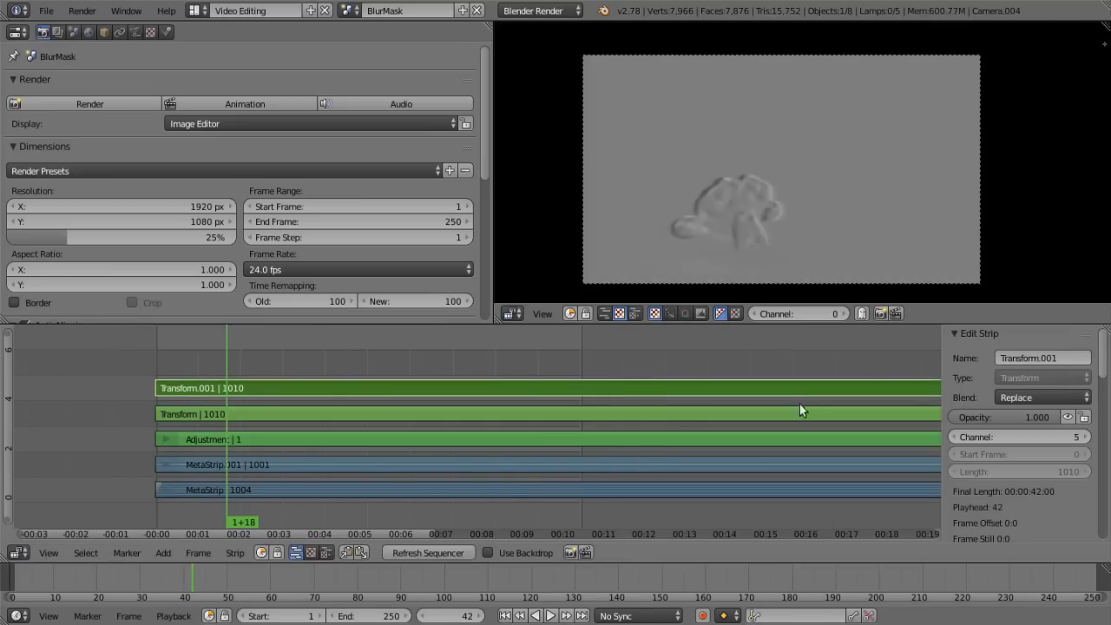
{"action": "left_click", "coordinate": [1061, 418]}
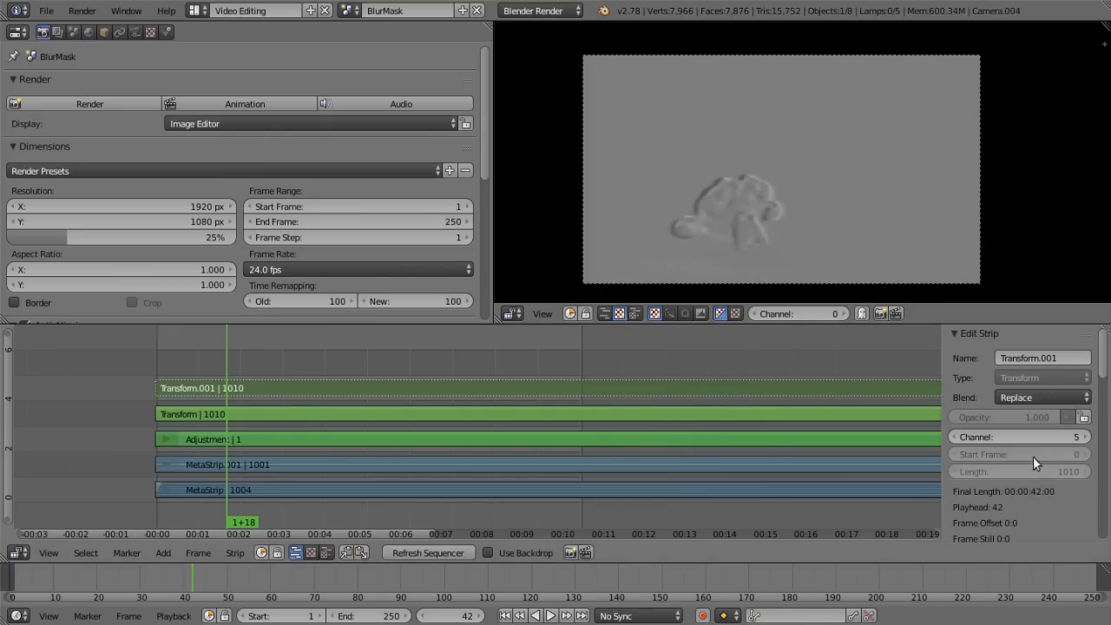
Add a Curves modifier to the lower Transform strip and move the curve's black point to X 0.5, Y 0.
{"action": "right_click", "coordinate": [702, 412]}
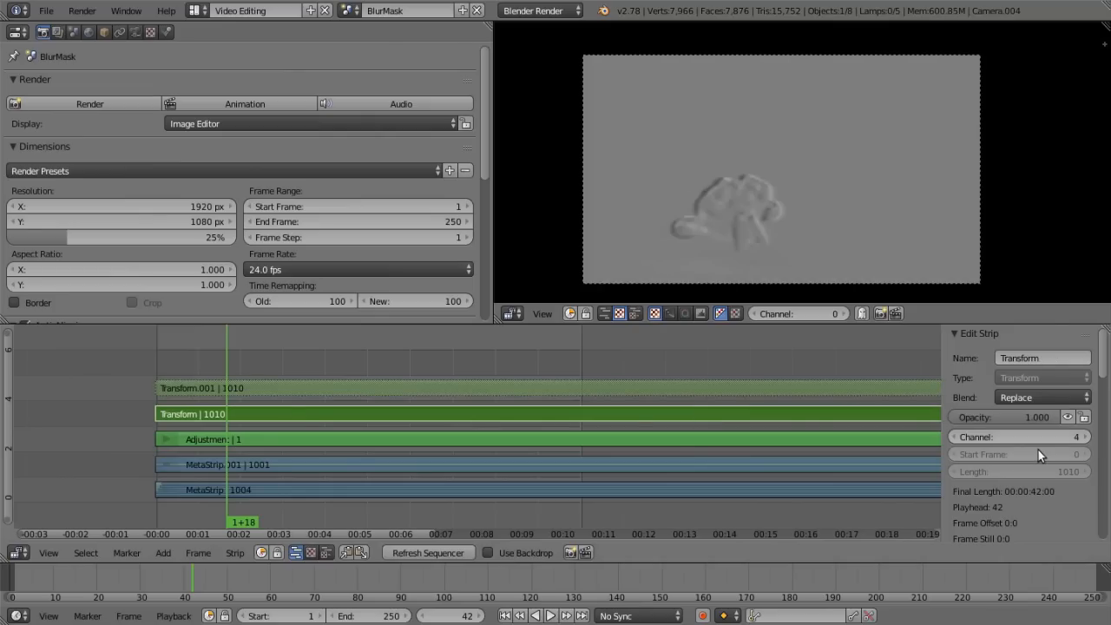
{"action": "scroll", "coordinate": [1039, 449], "scroll_direction": "down", "scroll_amount": 12}
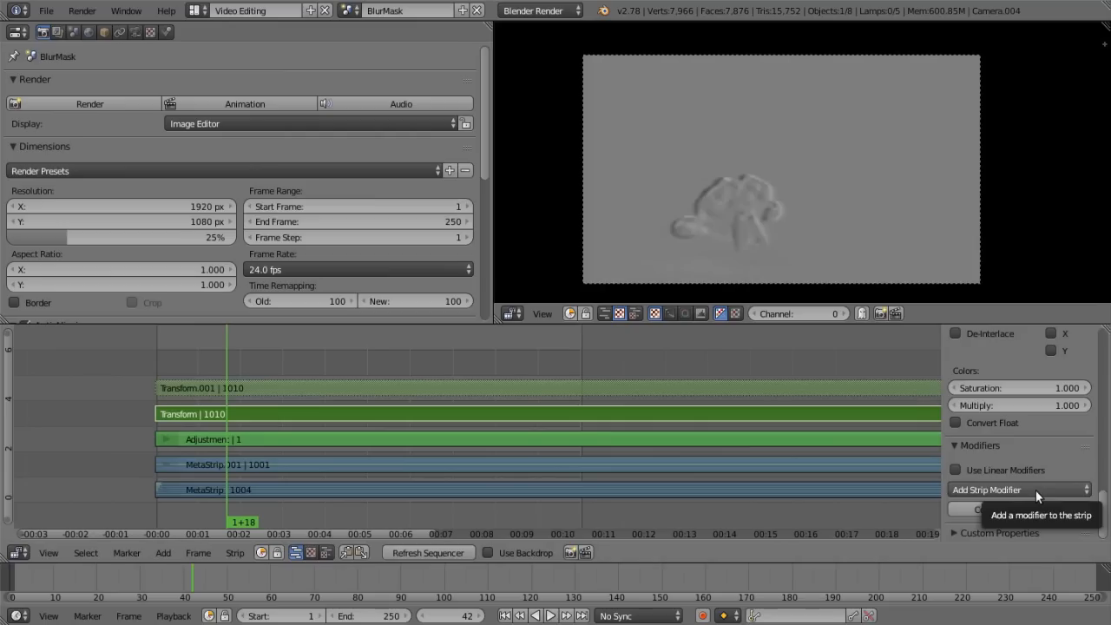
{"action": "left_click", "coordinate": [1036, 490]}
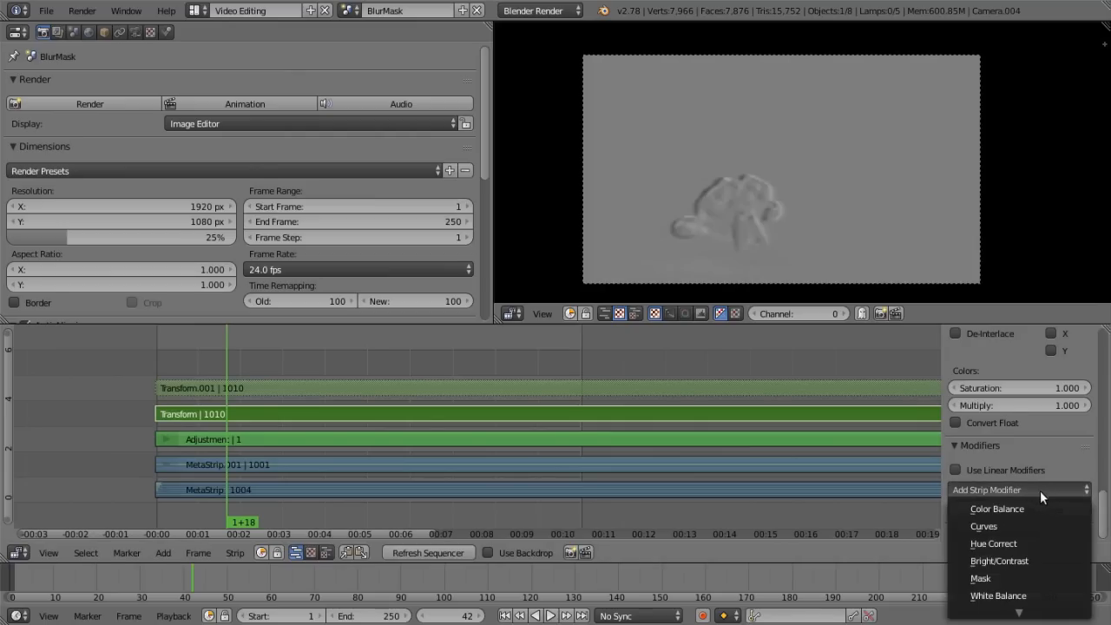
{"action": "left_click", "coordinate": [1031, 521]}
{"action": "scroll", "coordinate": [1038, 450], "scroll_direction": "down", "scroll_amount": 4}
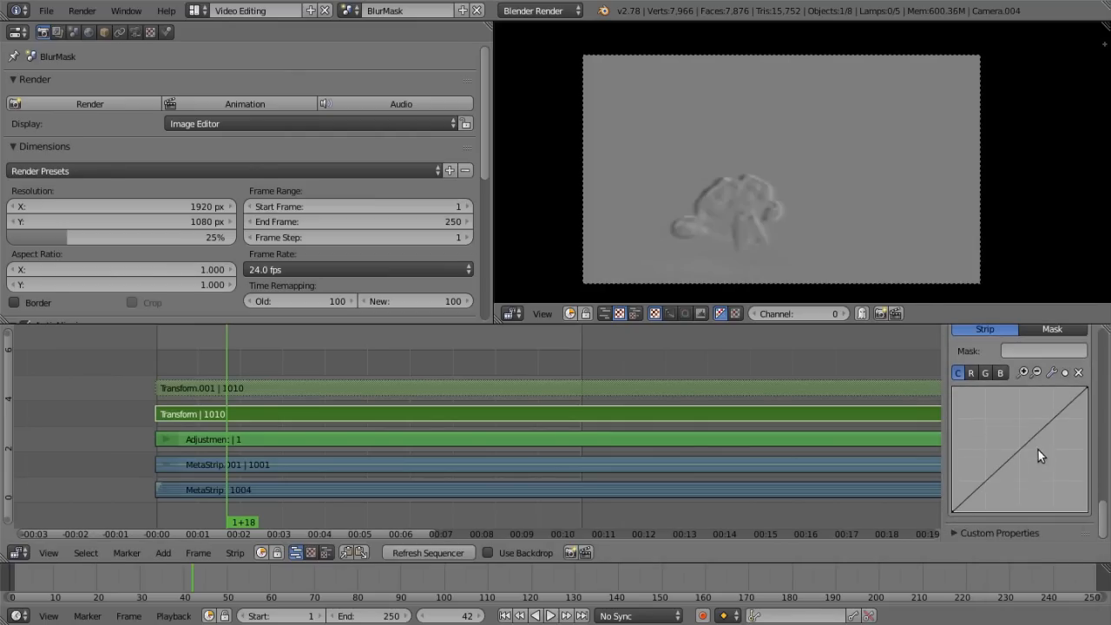
{"action": "left_click", "coordinate": [954, 511]}
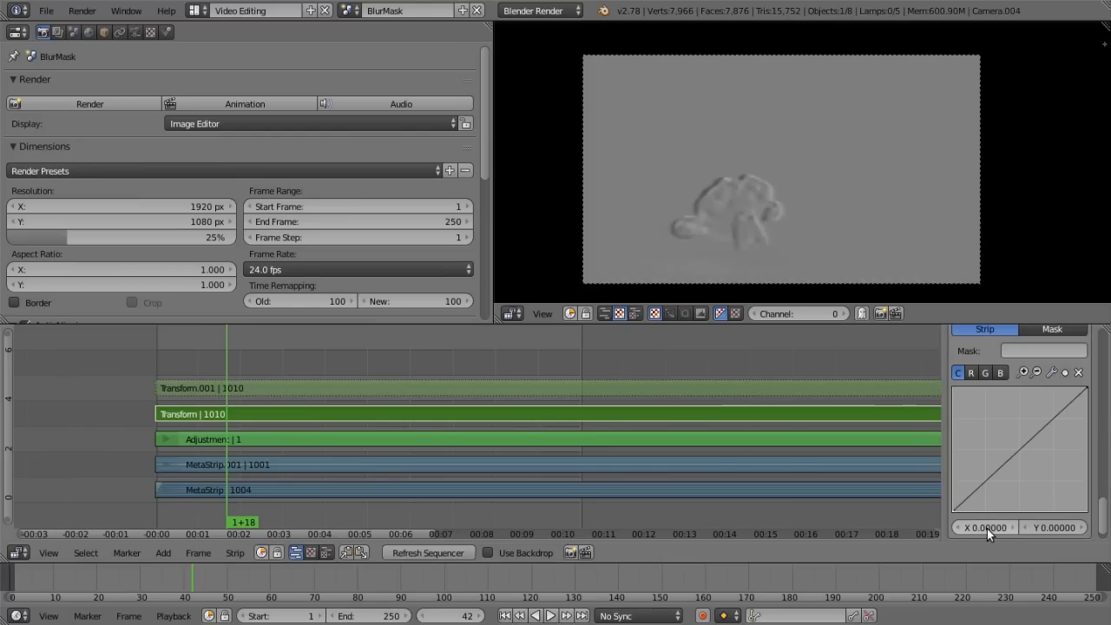
{"action": "type", "text": "0.5"}
{"action": "key", "text": "Return"}
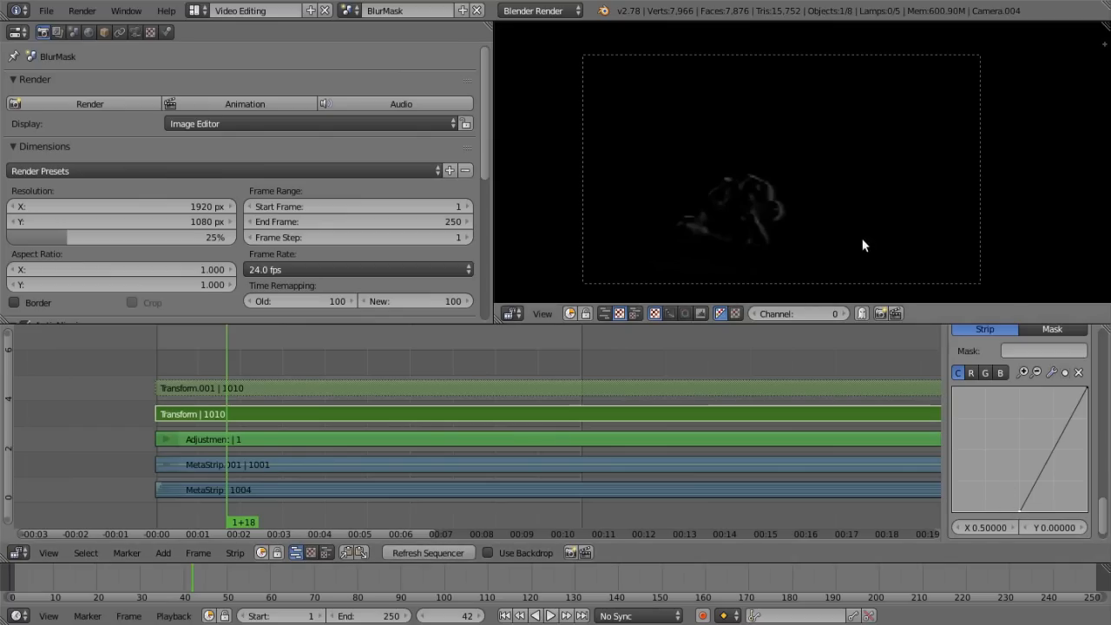
{"action": "scroll", "coordinate": [856, 241], "scroll_direction": "up", "scroll_amount": 2}
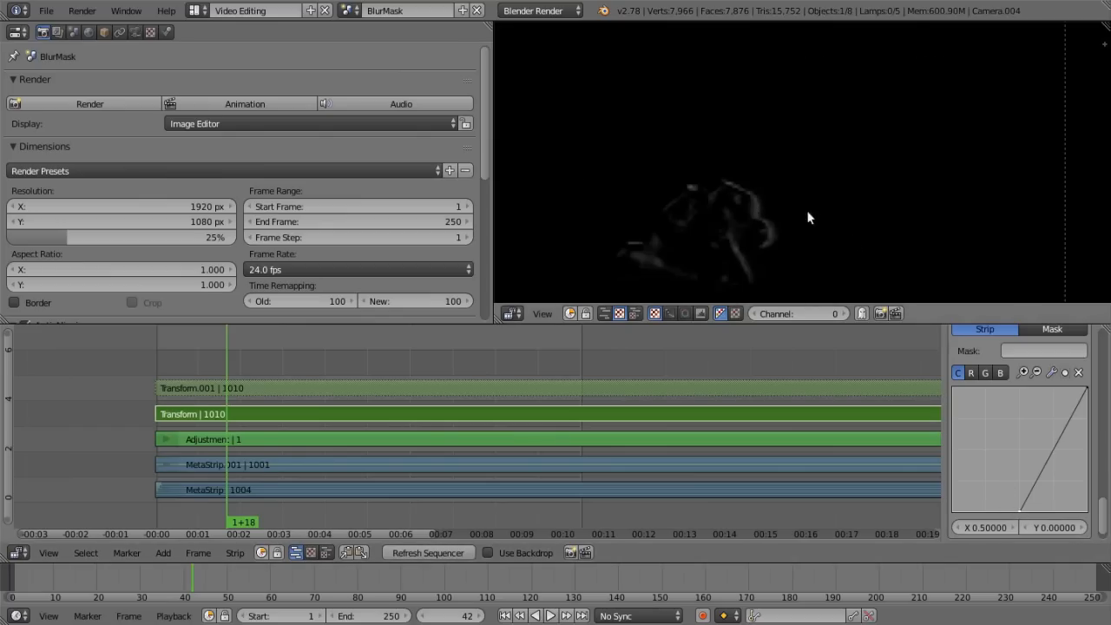
{"action": "scroll", "coordinate": [766, 215], "scroll_direction": "down", "scroll_amount": 2}
Unmute the upper Transform strip in channel 5 and add a Curves modifier to it.
{"action": "left_click", "coordinate": [779, 393]}
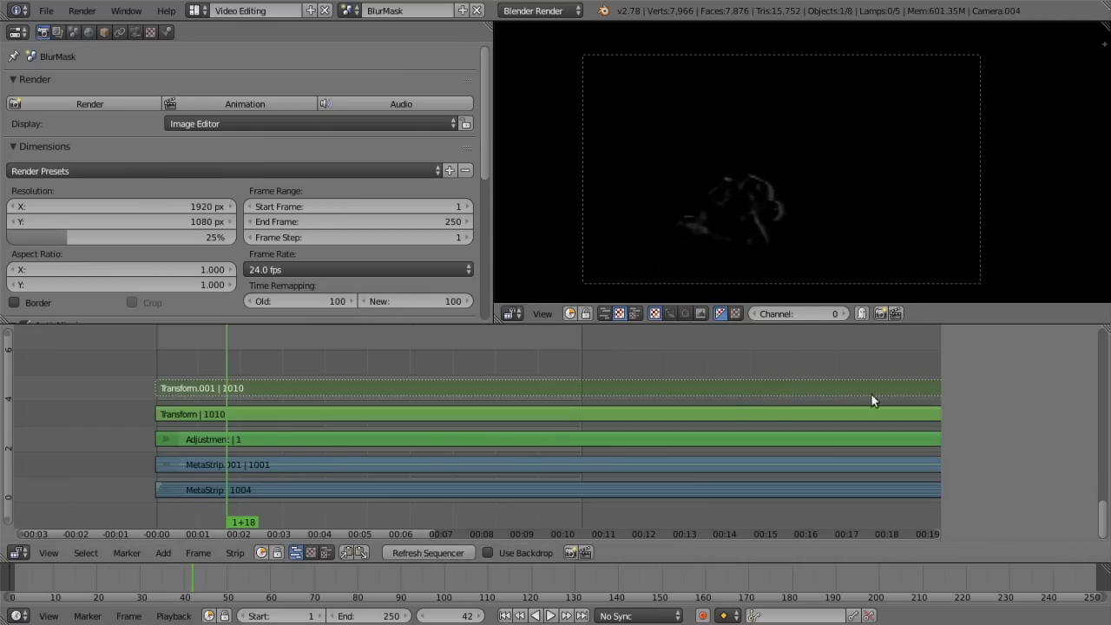
{"action": "scroll", "coordinate": [1066, 397], "scroll_direction": "up", "scroll_amount": 10}
{"action": "scroll", "coordinate": [1066, 396], "scroll_direction": "up", "scroll_amount": 2}
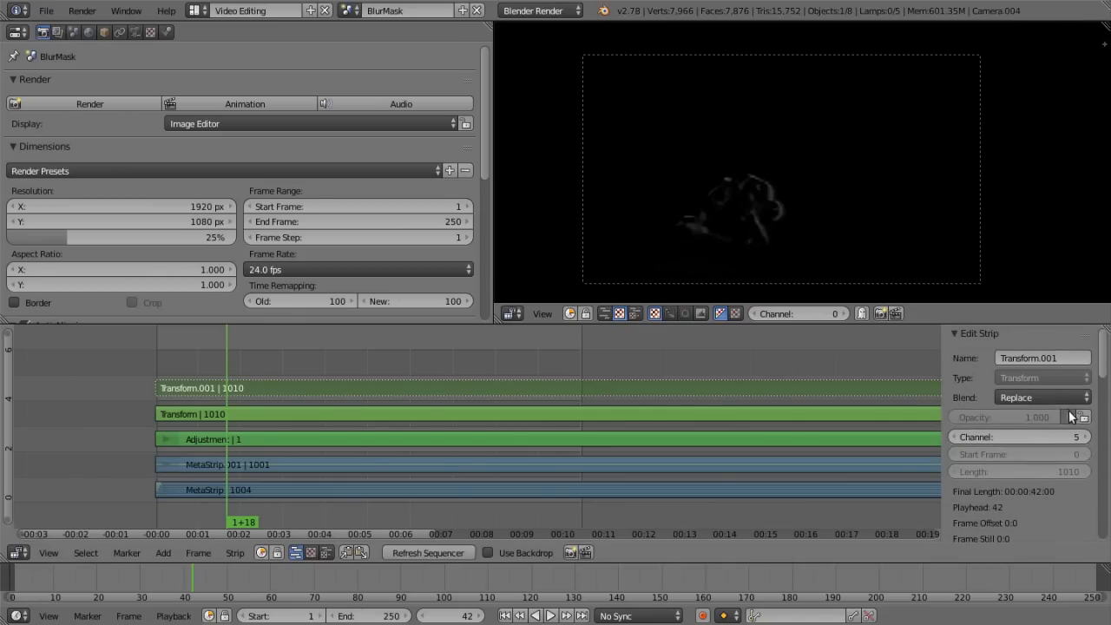
{"action": "left_click", "coordinate": [1081, 416]}
{"action": "scroll", "coordinate": [1053, 425], "scroll_direction": "down", "scroll_amount": 10}
{"action": "scroll", "coordinate": [1059, 451], "scroll_direction": "down", "scroll_amount": 10}
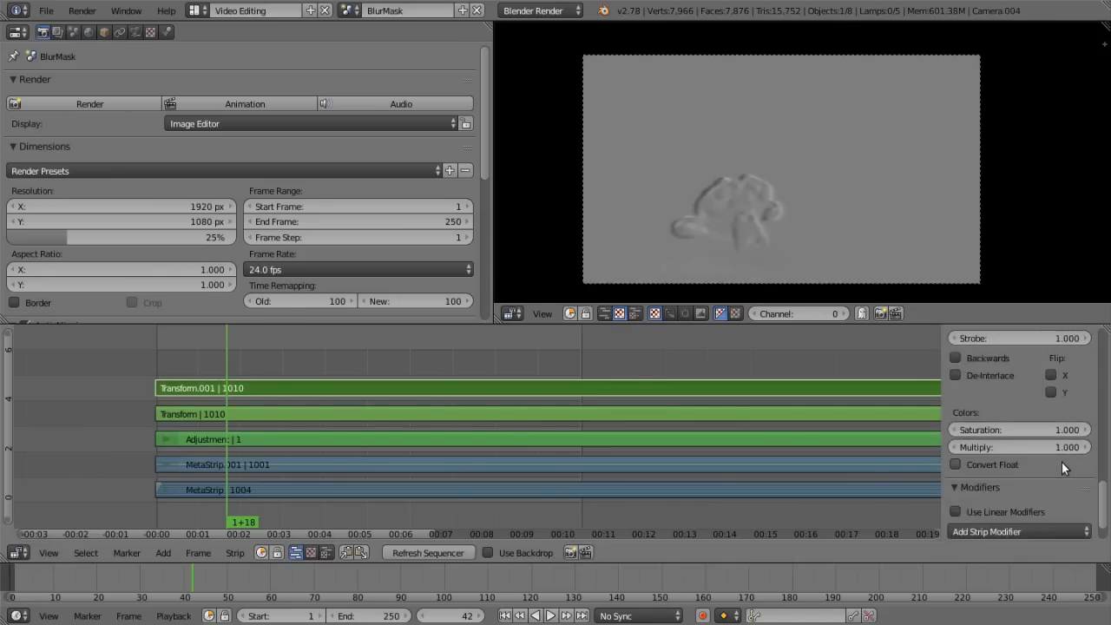
{"action": "left_click", "coordinate": [1042, 490]}
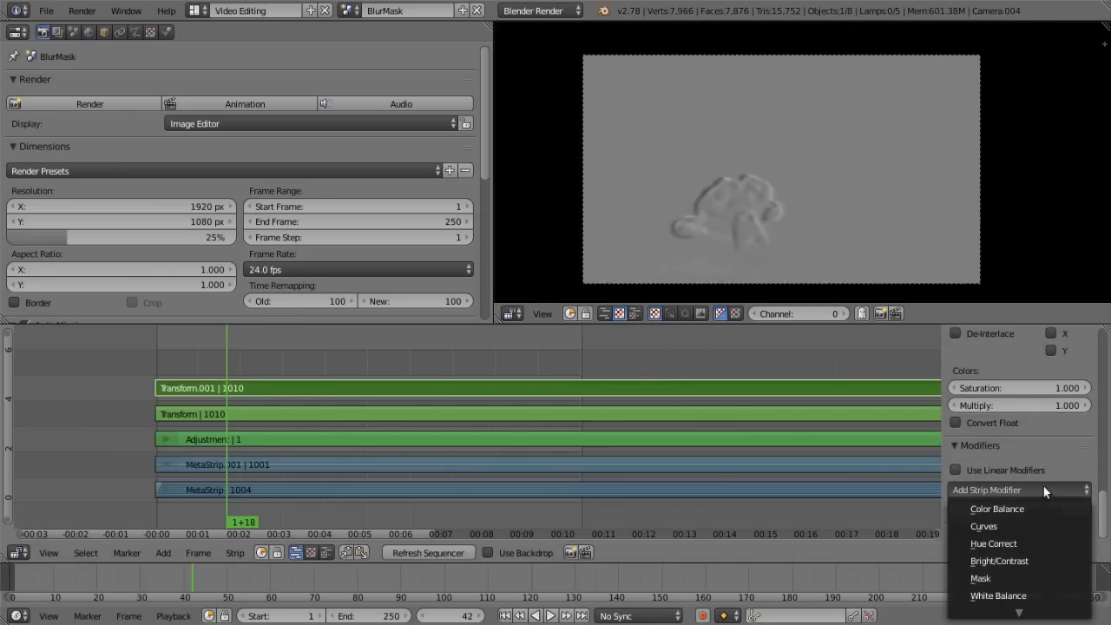
{"action": "left_click", "coordinate": [1016, 526]}
{"action": "scroll", "coordinate": [1018, 487], "scroll_direction": "down", "scroll_amount": 5}
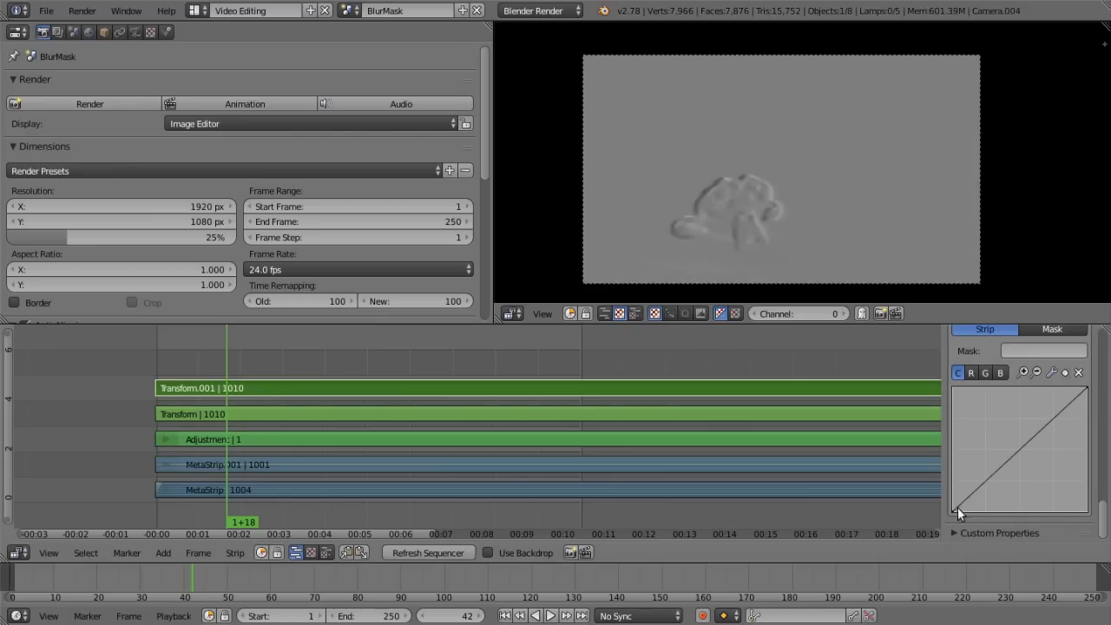
Invert the upper Transform strip's curve by setting its start point to Y 1 and its end point to X 0.5, Y 0.
{"action": "left_click_drag", "start_coordinate": [955, 508], "coordinate": [951, 386]}
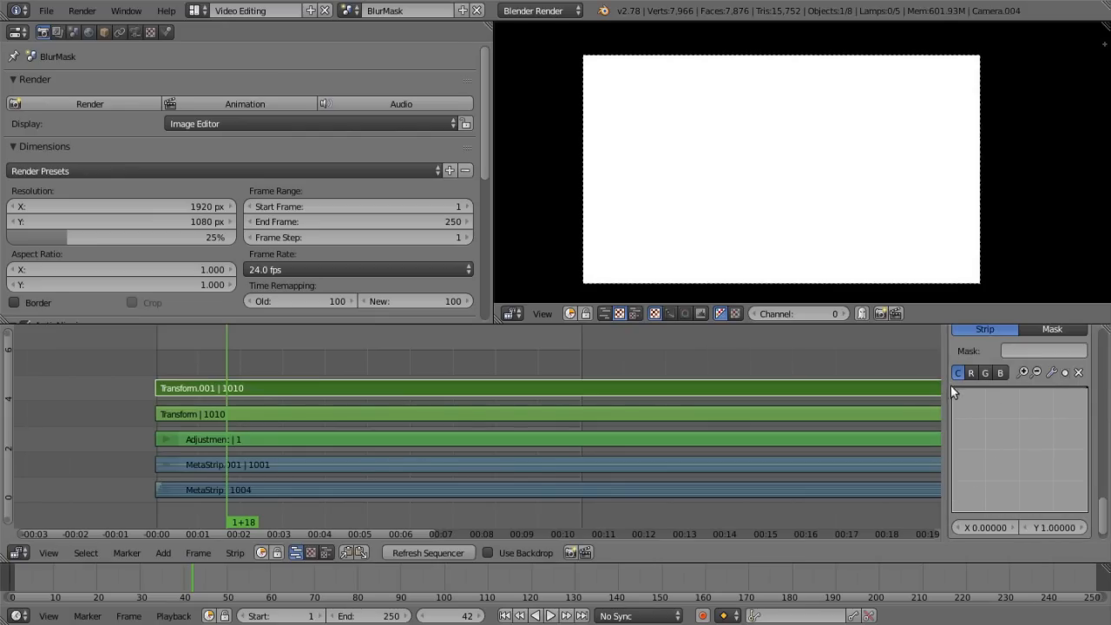
{"action": "left_click_drag", "start_coordinate": [1087, 388], "coordinate": [1087, 512]}
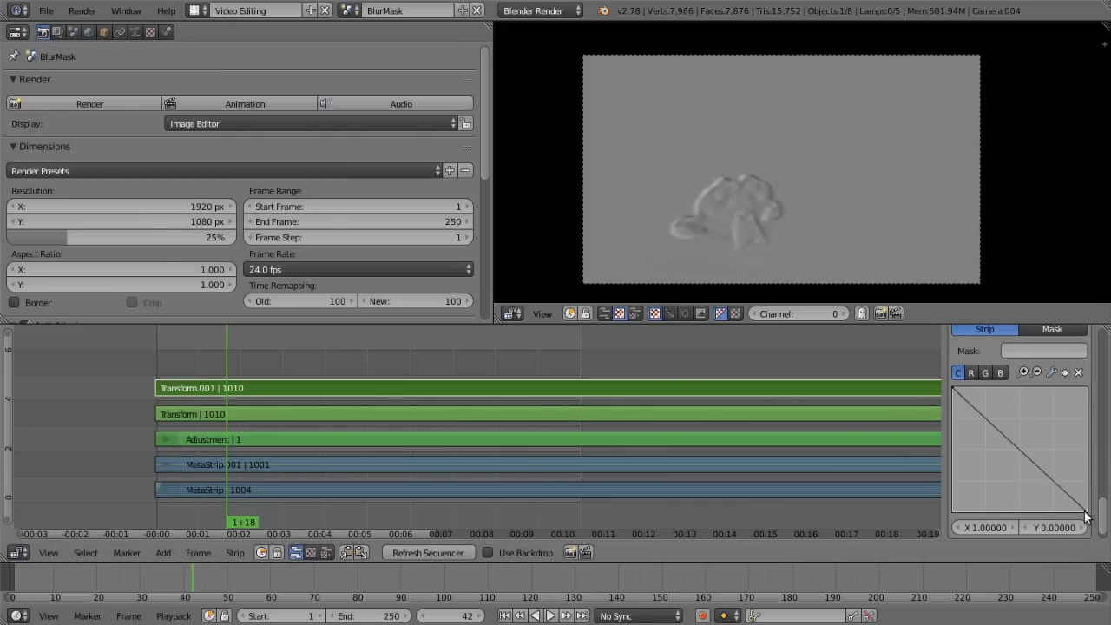
{"action": "left_click", "coordinate": [995, 526]}
{"action": "type", "text": "0.5"}
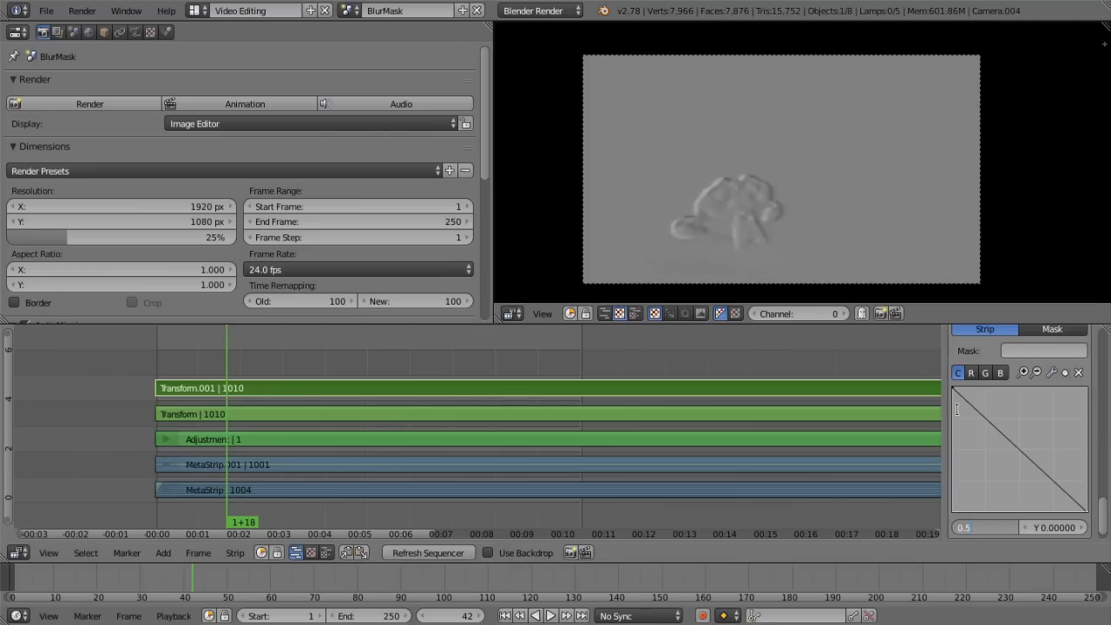
{"action": "key", "text": "Return"}
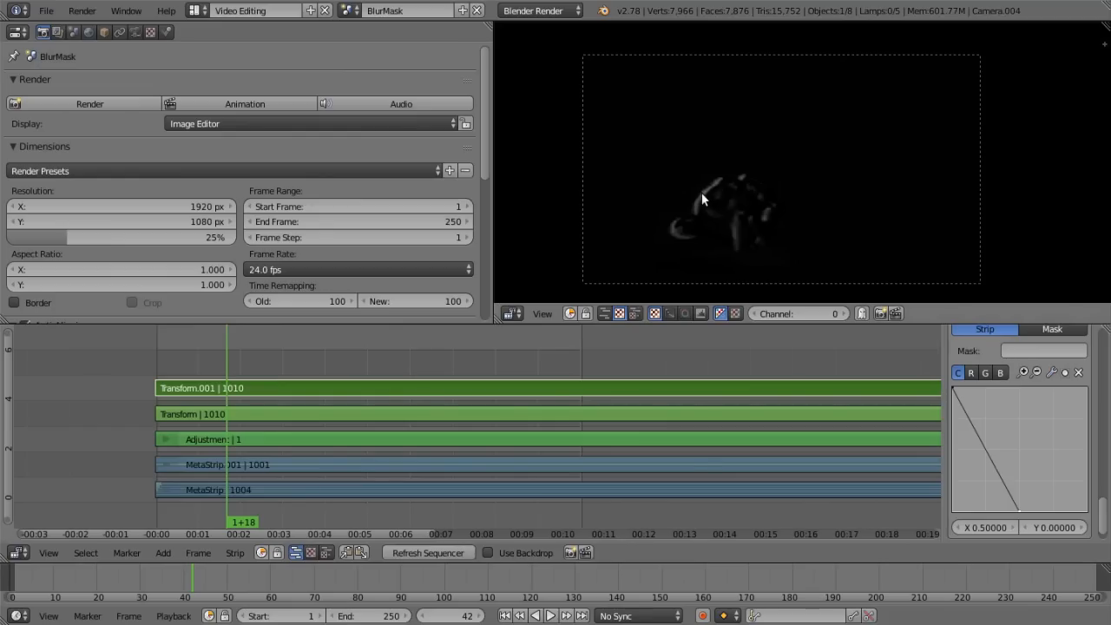
{"action": "scroll", "coordinate": [705, 200], "scroll_direction": "up", "scroll_amount": 2}
{"action": "scroll", "coordinate": [686, 210], "scroll_direction": "down", "scroll_amount": 2}
Toggle the upper Transform strip's mute off and on to compare the two edge masks in the preview.
{"action": "scroll", "coordinate": [1010, 415], "scroll_direction": "up", "scroll_amount": 10}
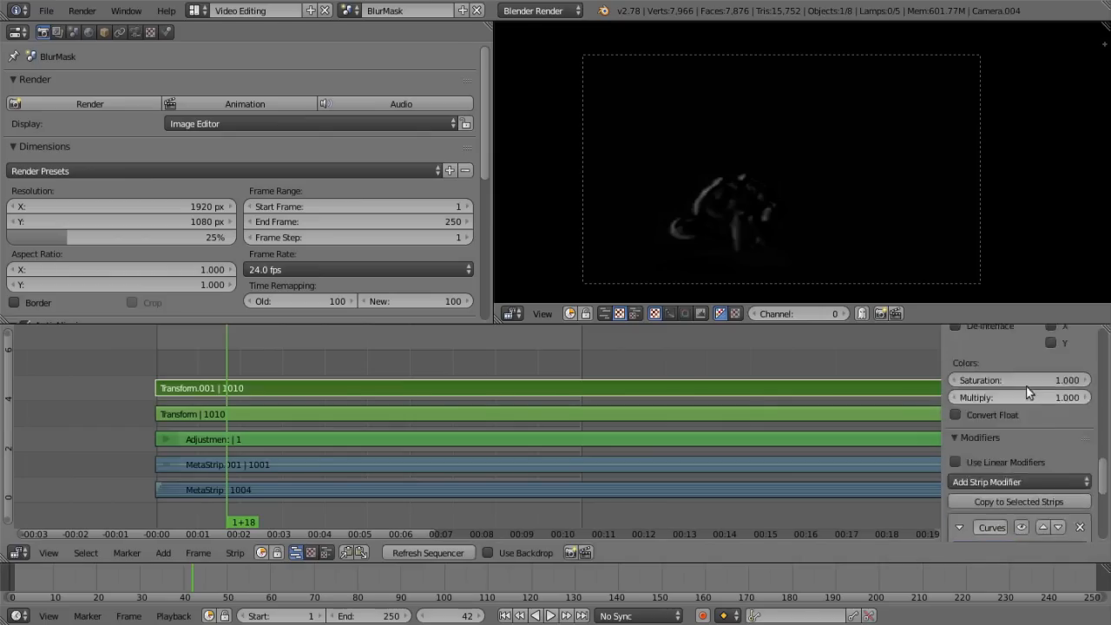
{"action": "left_click", "coordinate": [1067, 417]}
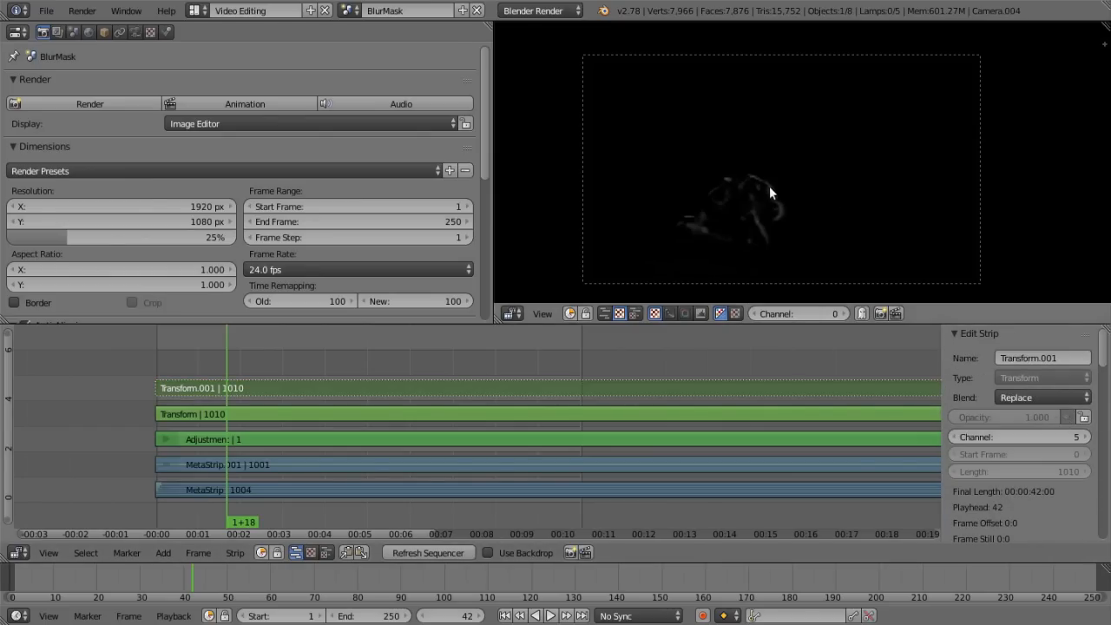
{"action": "left_click", "coordinate": [1067, 417]}
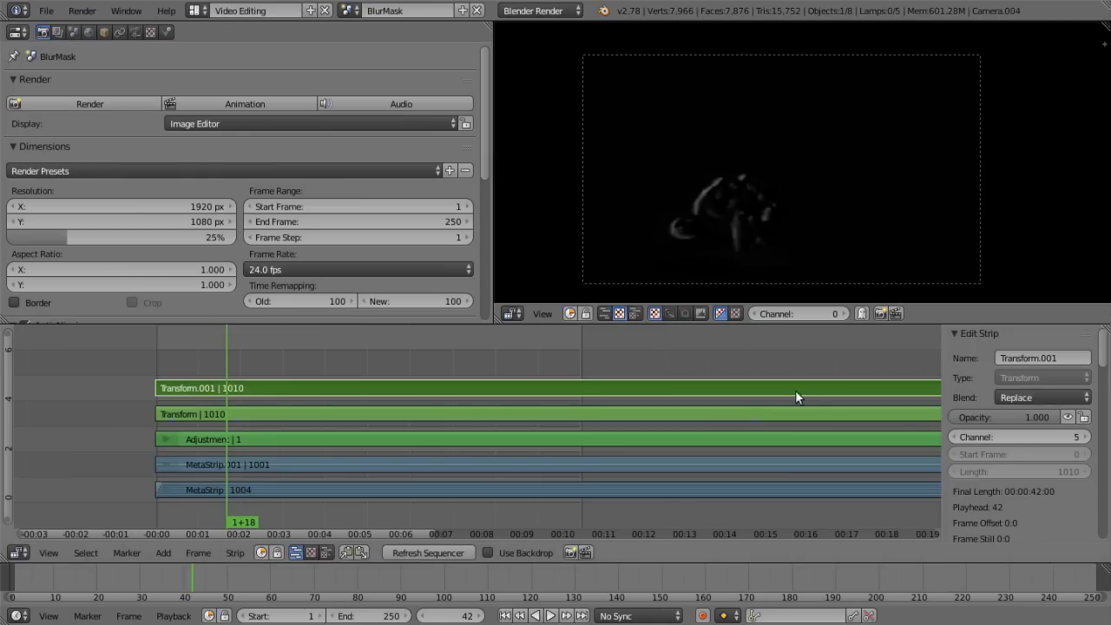
Set the upper Transform strip's blend mode to Add, check the combined outline in the preview, and return to frame 1.
{"action": "left_click", "coordinate": [1049, 397]}
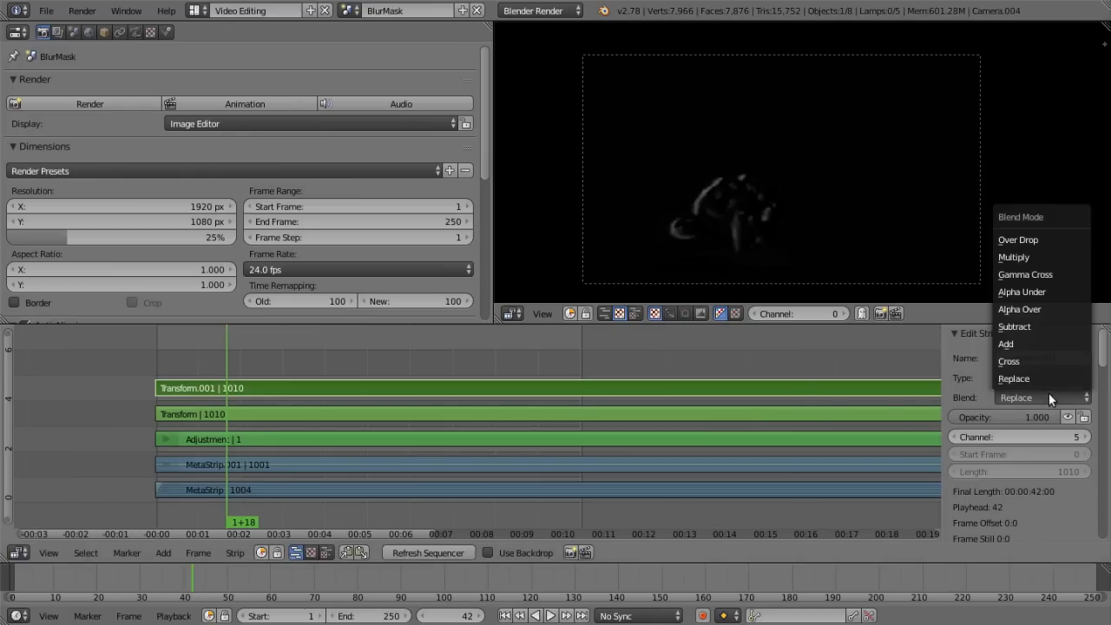
{"action": "left_click", "coordinate": [1035, 340]}
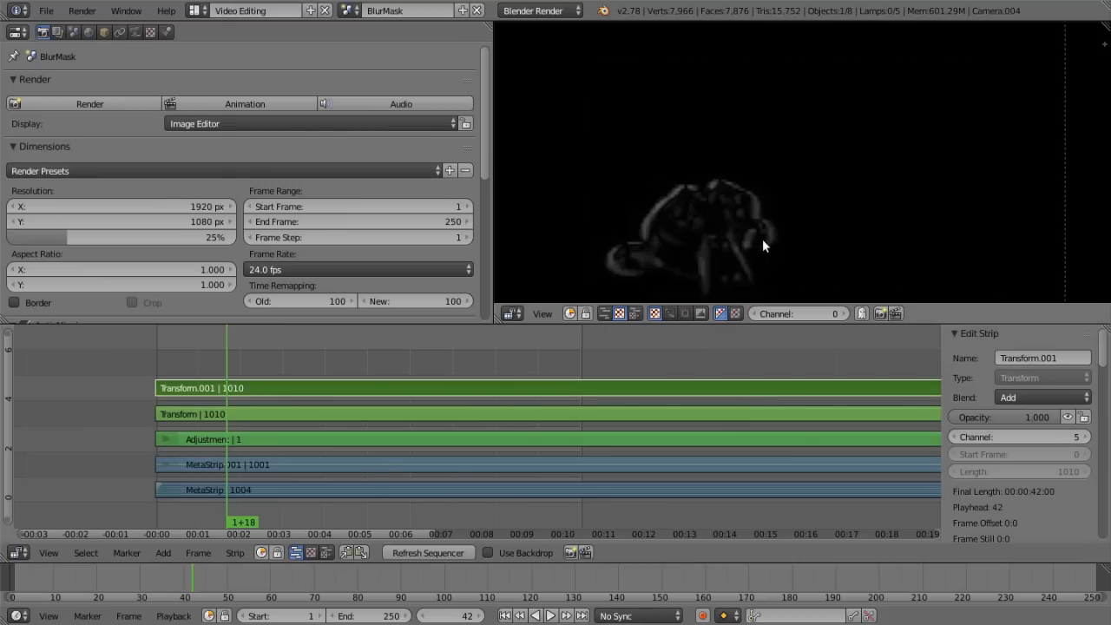
{"action": "scroll", "coordinate": [756, 241], "scroll_direction": "up", "scroll_amount": 1}
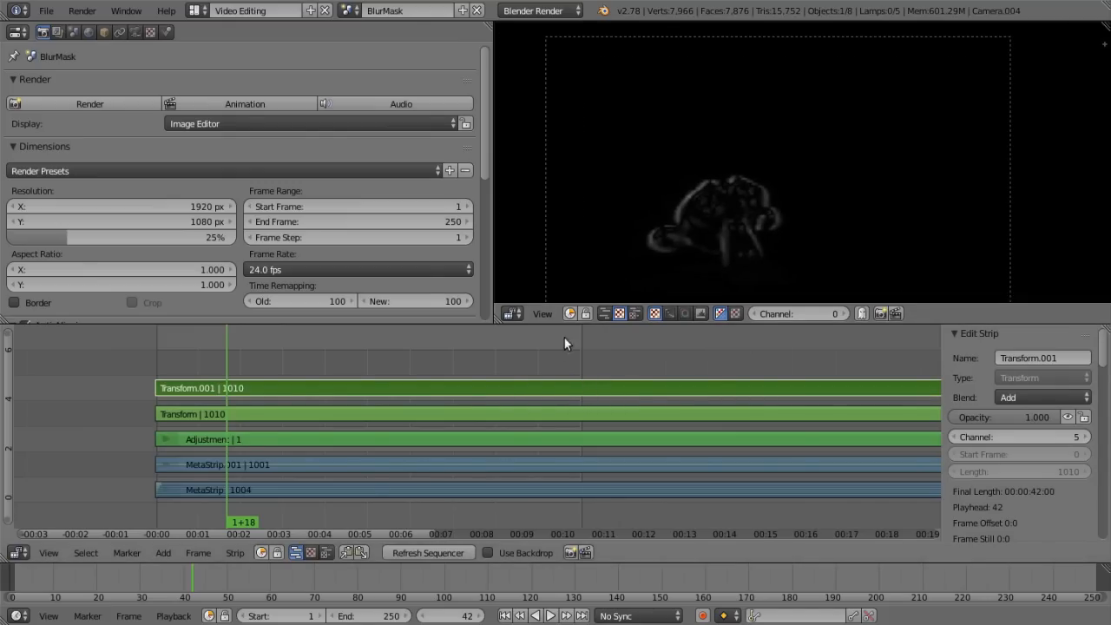
{"action": "scroll", "coordinate": [747, 219], "scroll_direction": "down", "scroll_amount": 1}
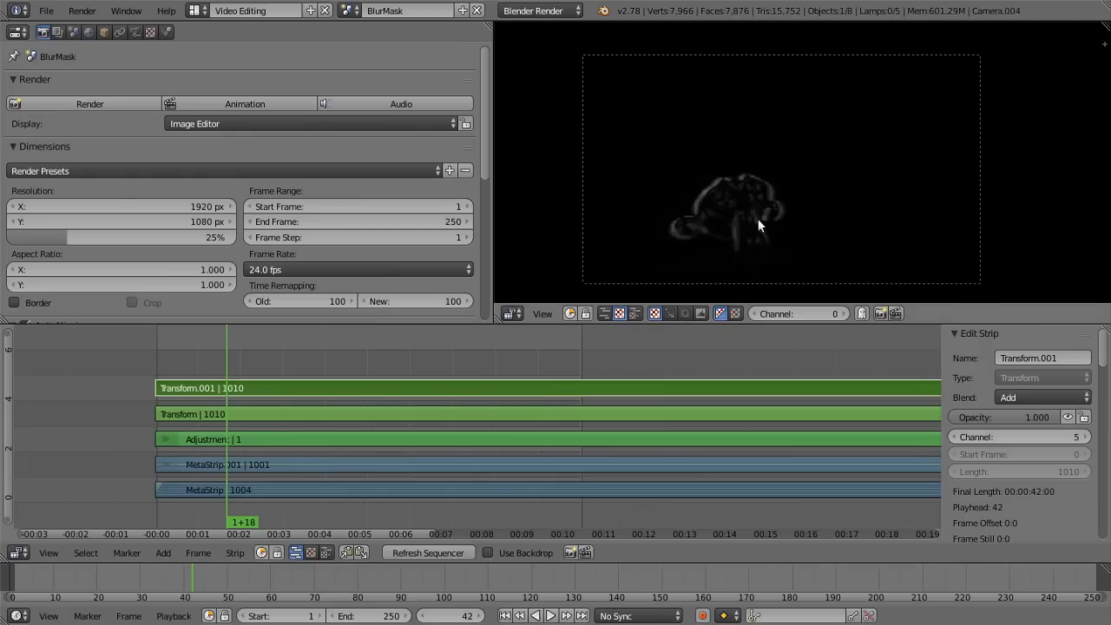
{"action": "middle_click_drag", "start_coordinate": [760, 226], "coordinate": [758, 211]}
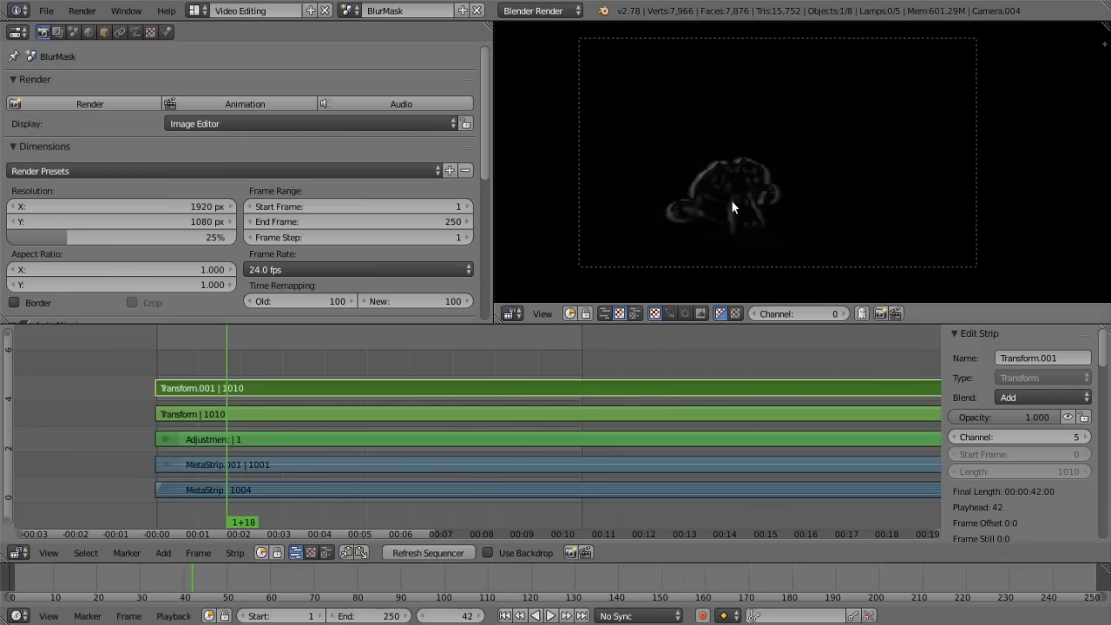
{"action": "left_click", "coordinate": [507, 616]}
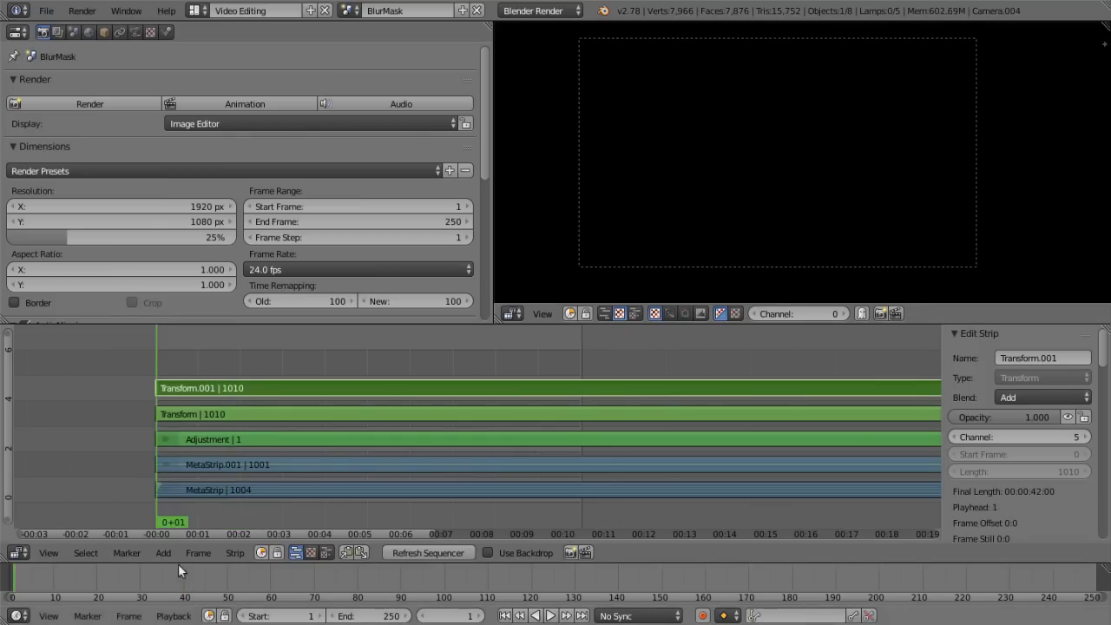
Add an Adjustment Layer strip in channel 6 and extend its end to cover the strips below, at a length of 1013 frames.
{"action": "left_click", "coordinate": [164, 553]}
{"action": "mouse_move", "coordinate": [181, 439]}
{"action": "left_click", "coordinate": [274, 440]}
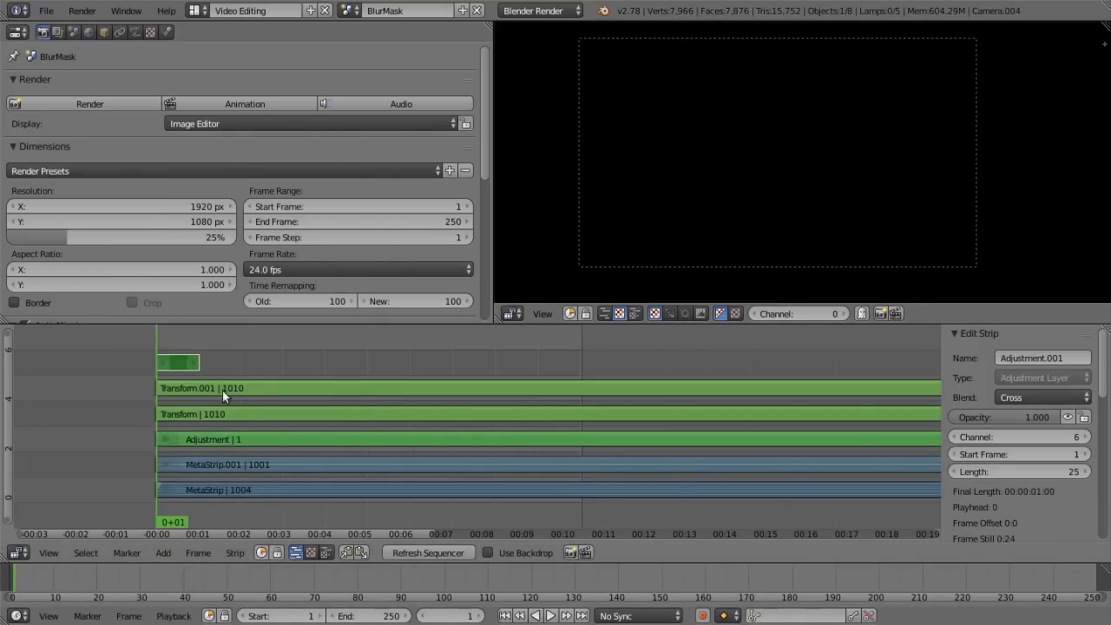
{"action": "middle_click_drag", "start_coordinate": [201, 368], "coordinate": [314, 382], "text": "ctrl"}
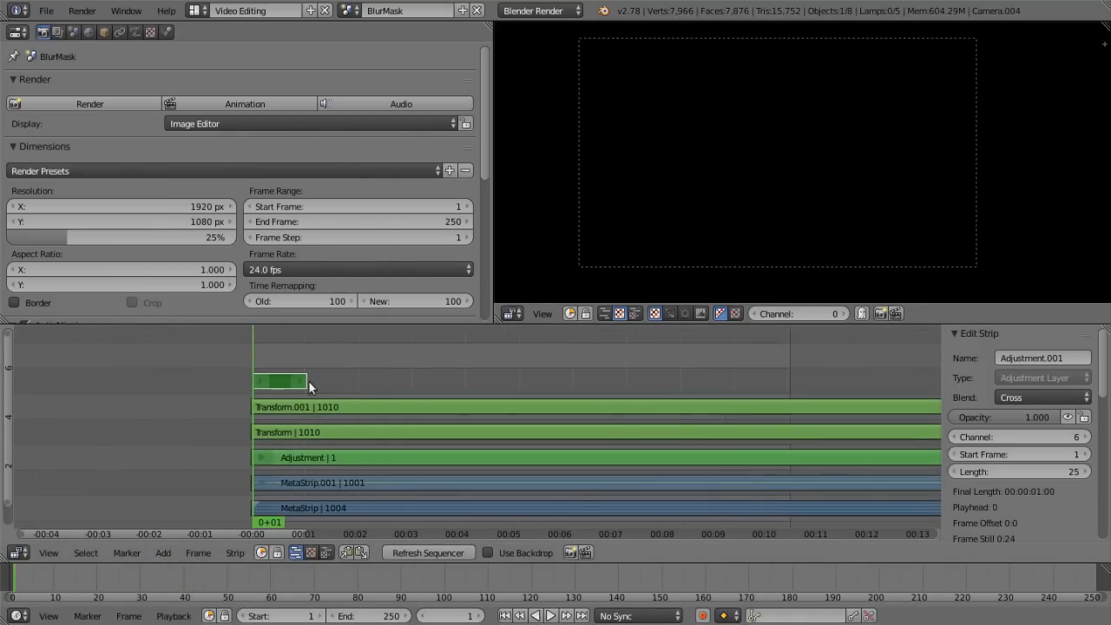
{"action": "right_click_drag", "start_coordinate": [278, 382], "coordinate": [771, 372]}
{"action": "scroll", "coordinate": [822, 361], "scroll_direction": "down", "scroll_amount": 1}
{"action": "middle_click_drag", "start_coordinate": [822, 361], "coordinate": [444, 375], "text": "ctrl"}
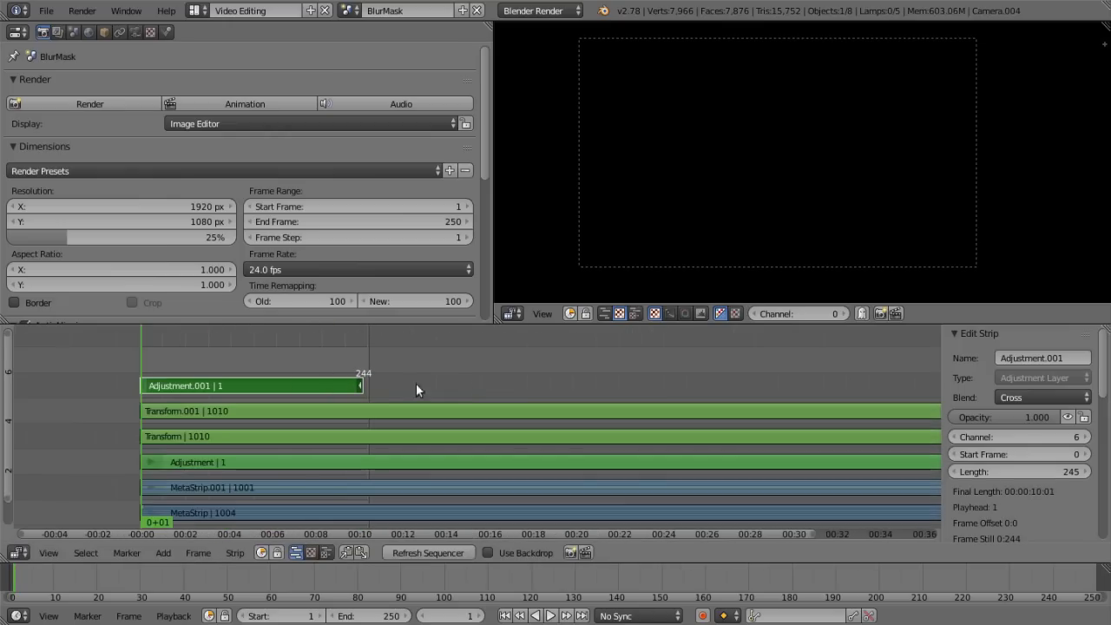
{"action": "right_click_drag", "start_coordinate": [363, 388], "coordinate": [864, 358]}
{"action": "middle_click_drag", "start_coordinate": [863, 359], "coordinate": [460, 335]}
{"action": "right_click_drag", "start_coordinate": [353, 372], "coordinate": [580, 378]}
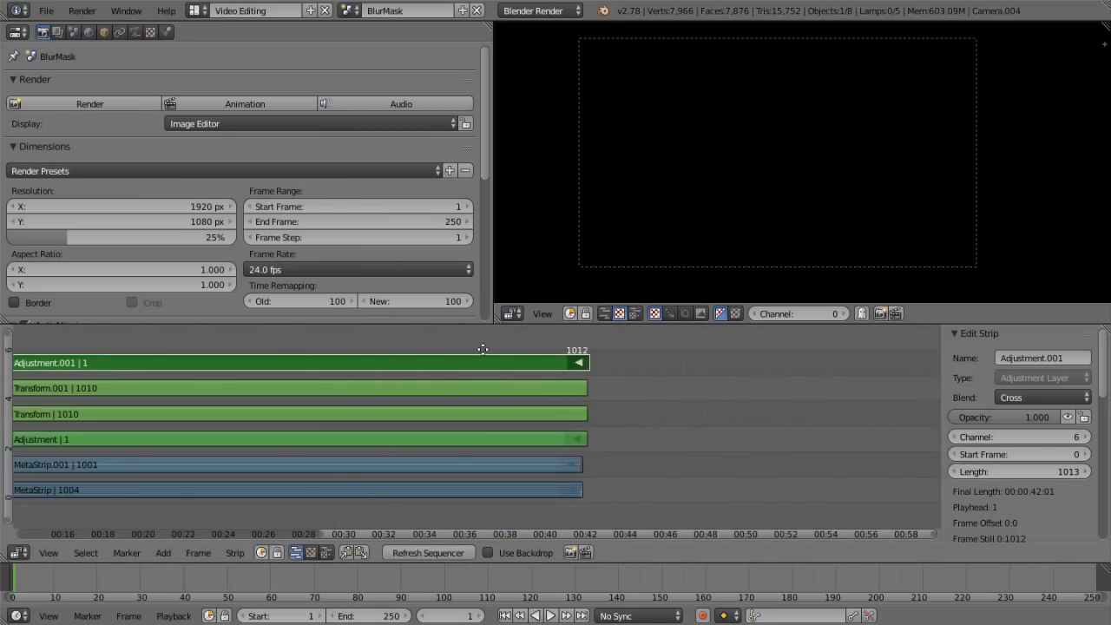
{"action": "middle_click_drag", "start_coordinate": [472, 343], "coordinate": [587, 396]}
Set the channel 6 adjustment layer's color Multiply to 4 and inspect the brightened outline at frame 57.
{"action": "left_click_drag", "start_coordinate": [88, 381], "coordinate": [156, 384]}
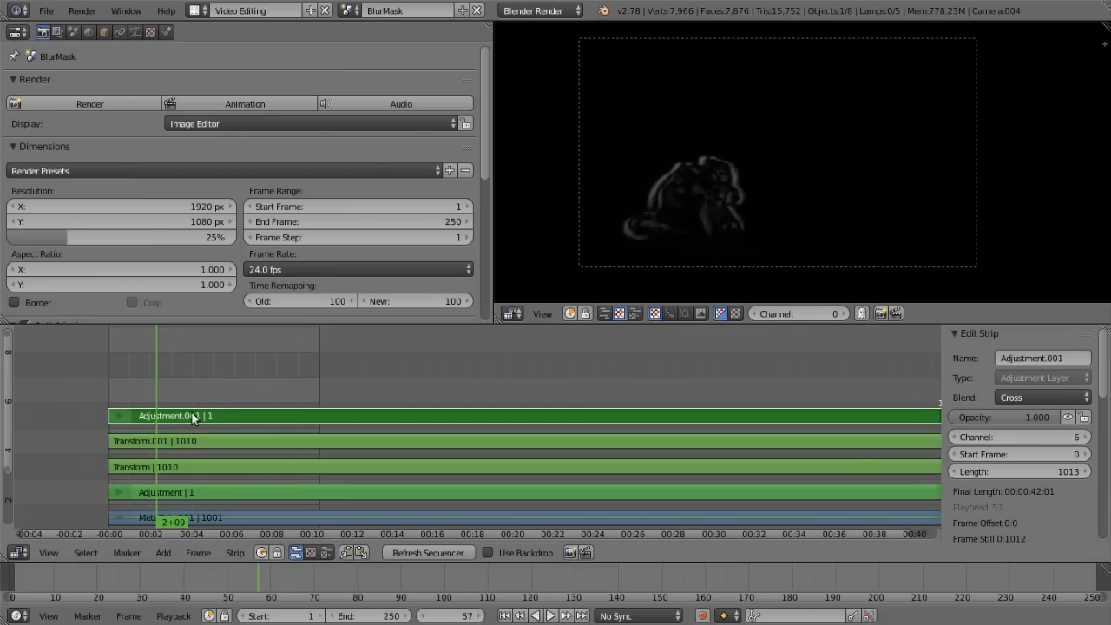
{"action": "scroll", "coordinate": [1056, 472], "scroll_direction": "down", "scroll_amount": 5}
{"action": "scroll", "coordinate": [1052, 468], "scroll_direction": "down", "scroll_amount": 5}
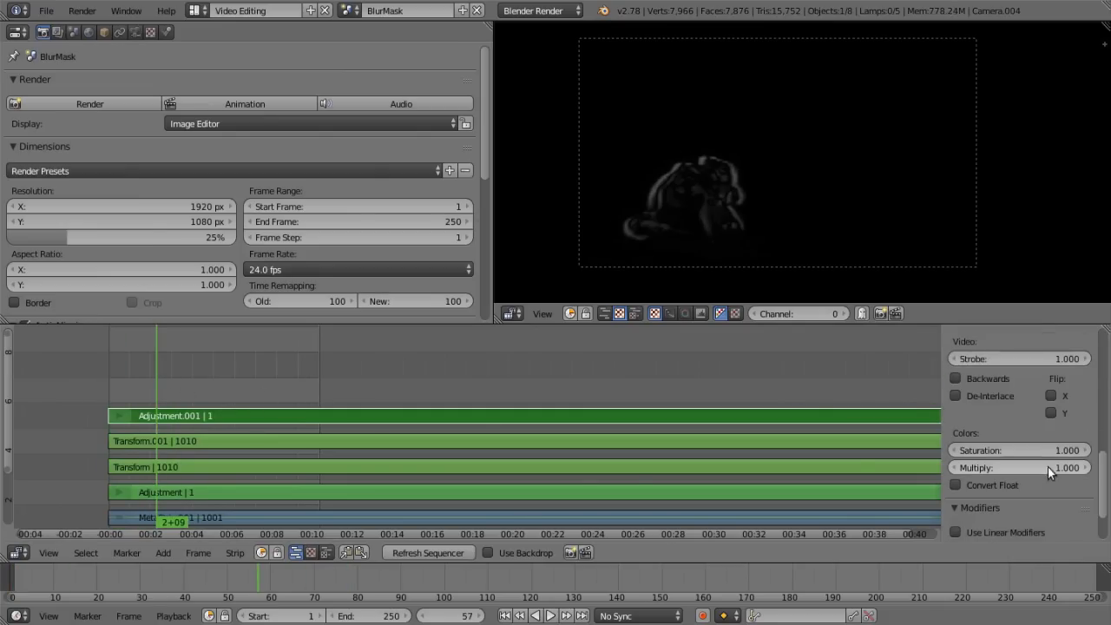
{"action": "left_click", "coordinate": [1025, 467]}
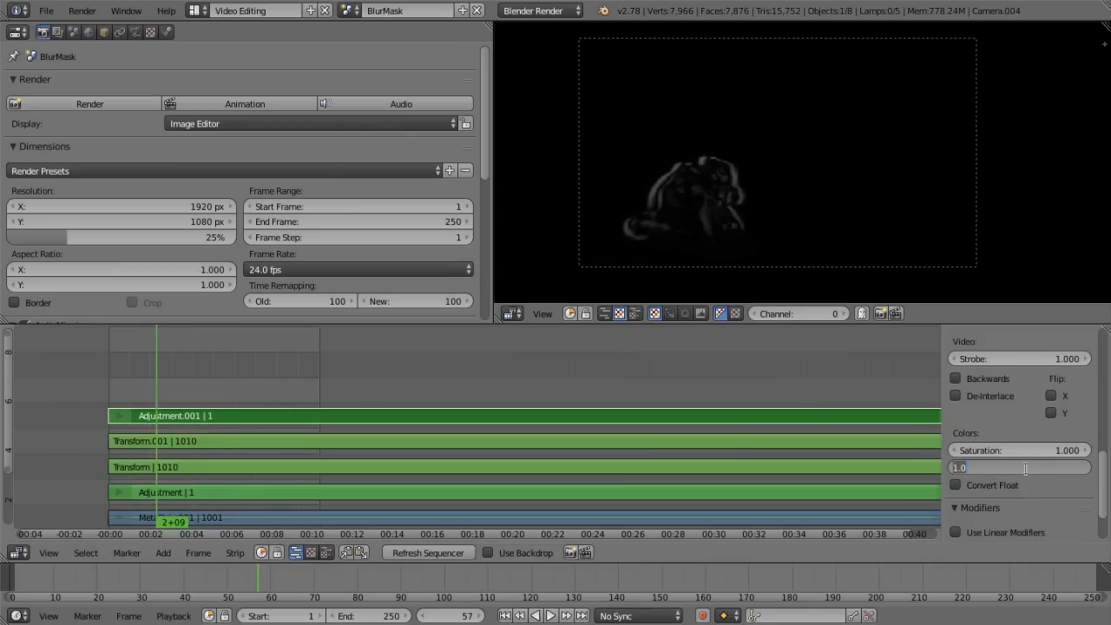
{"action": "type", "text": "4"}
{"action": "key", "text": "Return"}
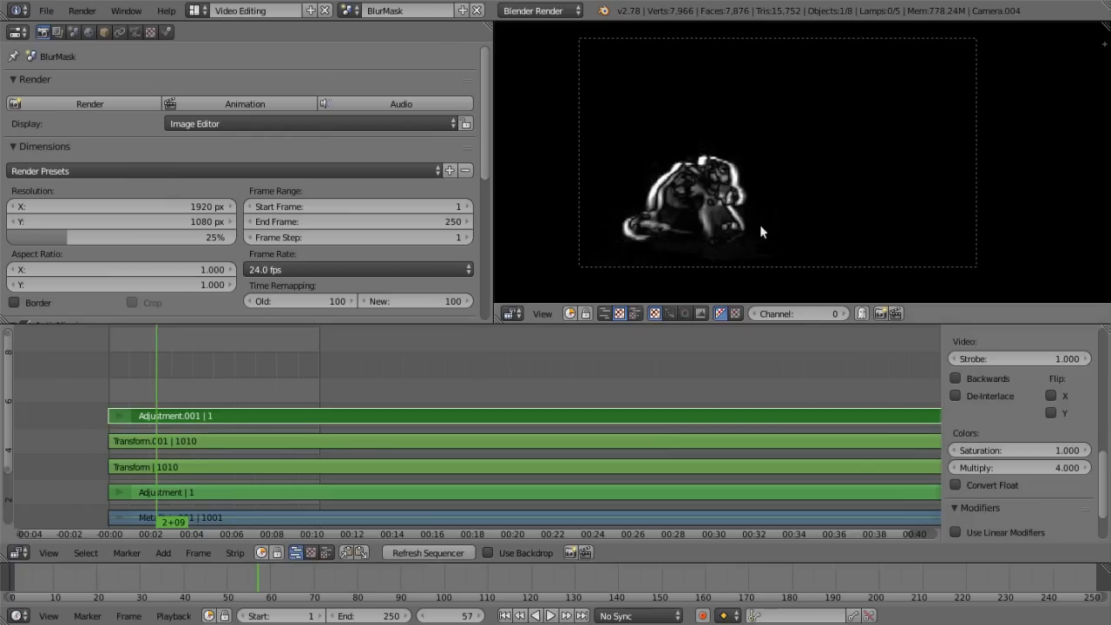
{"action": "scroll", "coordinate": [683, 196], "scroll_direction": "up", "scroll_amount": 3}
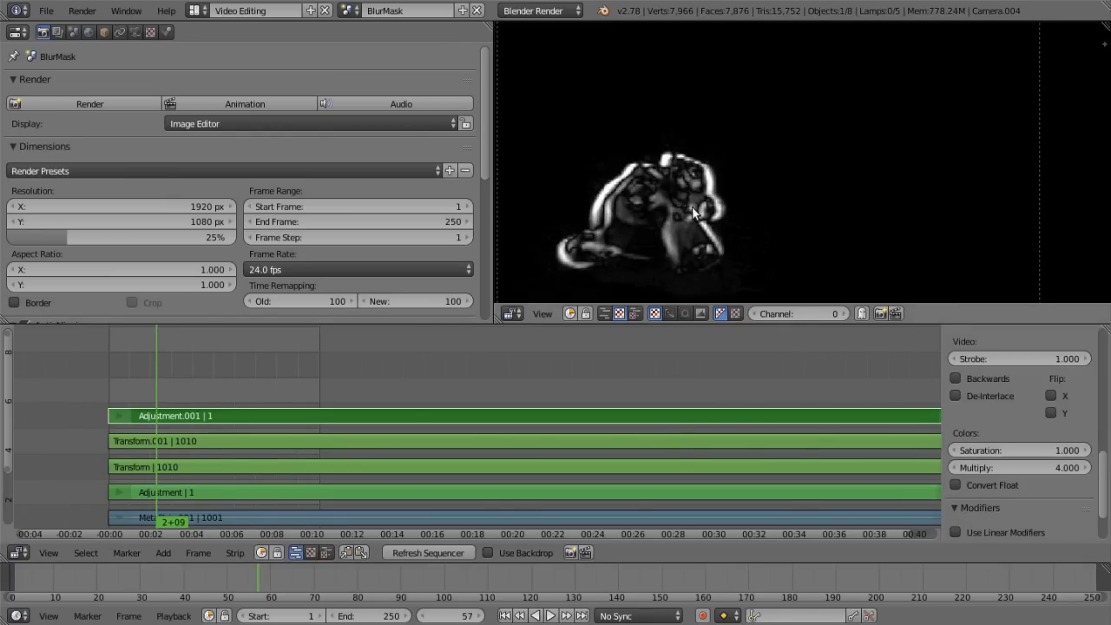
{"action": "scroll", "coordinate": [689, 213], "scroll_direction": "down", "scroll_amount": 2}
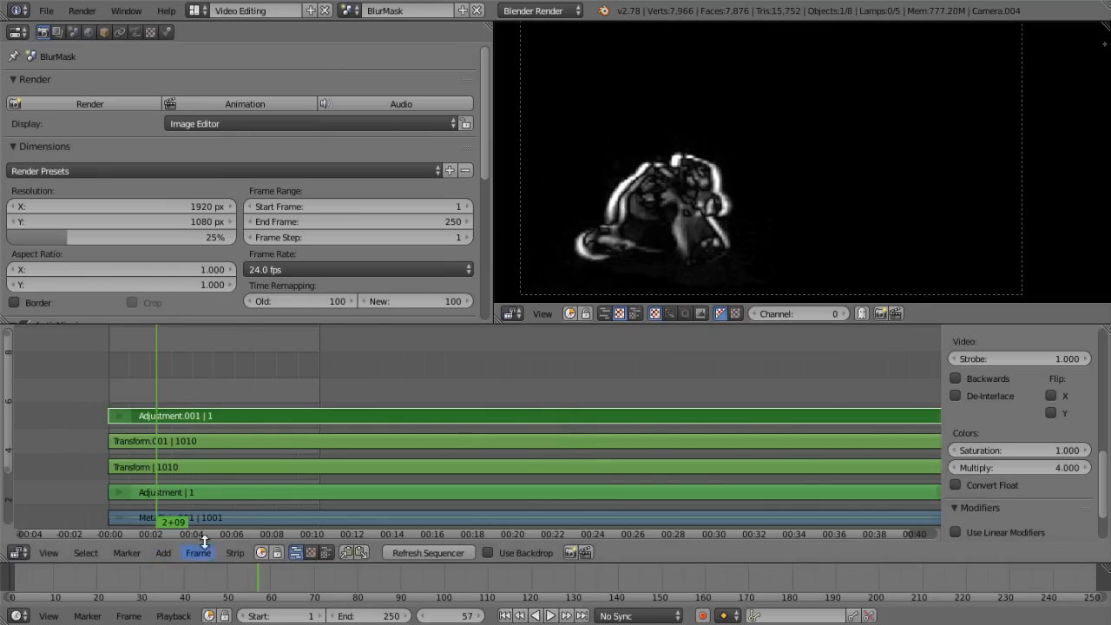
Add a Gaussian Blur effect strip over the channel 6 adjustment layer with Size X and Size Y of 2.
{"action": "left_click", "coordinate": [164, 552]}
{"action": "mouse_move", "coordinate": [214, 434]}
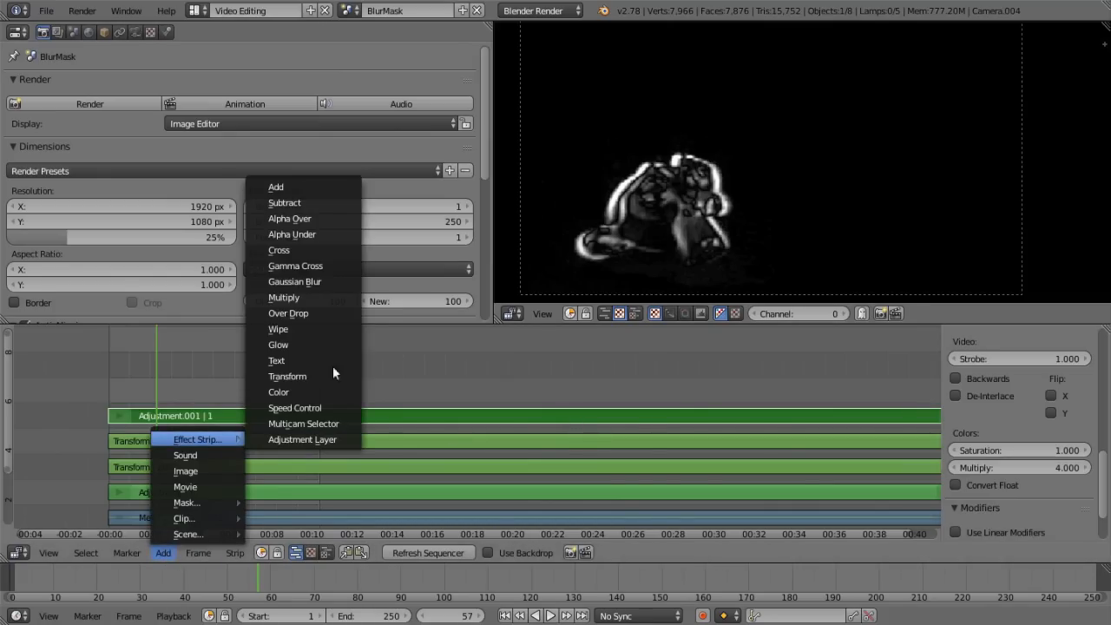
{"action": "left_click", "coordinate": [317, 281]}
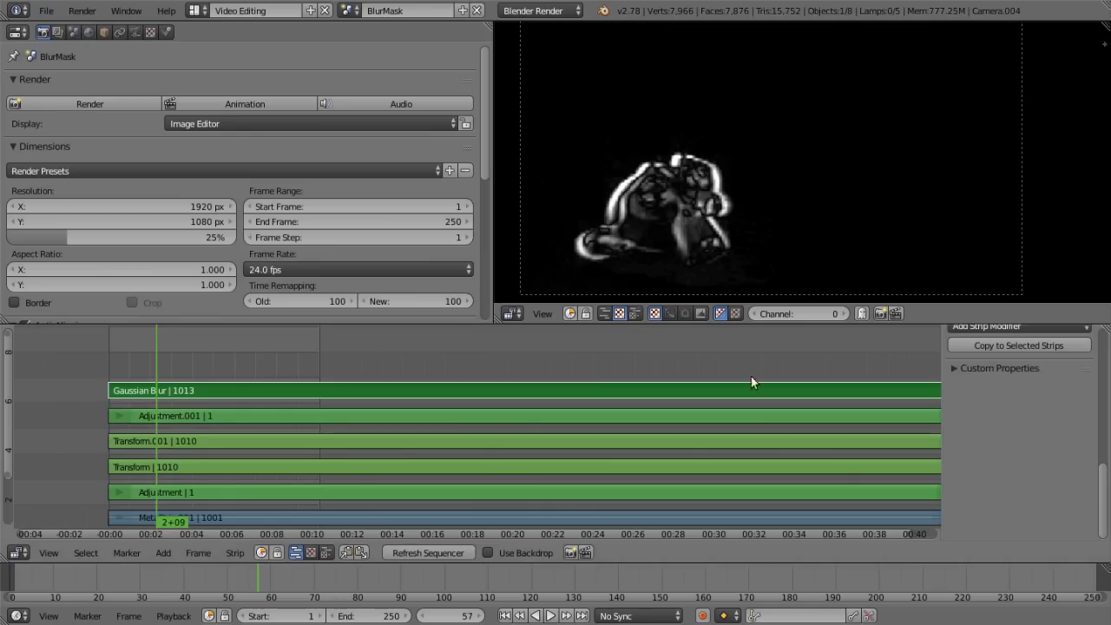
{"action": "scroll", "coordinate": [1029, 450], "scroll_direction": "up", "scroll_amount": 10}
{"action": "scroll", "coordinate": [1029, 452], "scroll_direction": "down", "scroll_amount": 3}
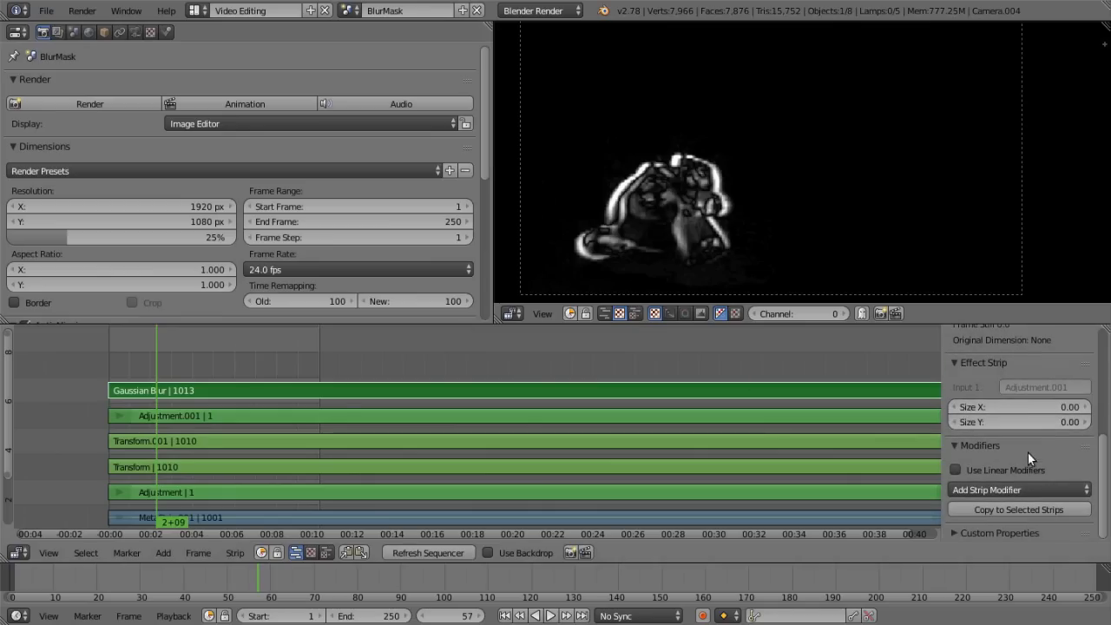
{"action": "left_click", "coordinate": [1024, 408]}
{"action": "type", "text": "2"}
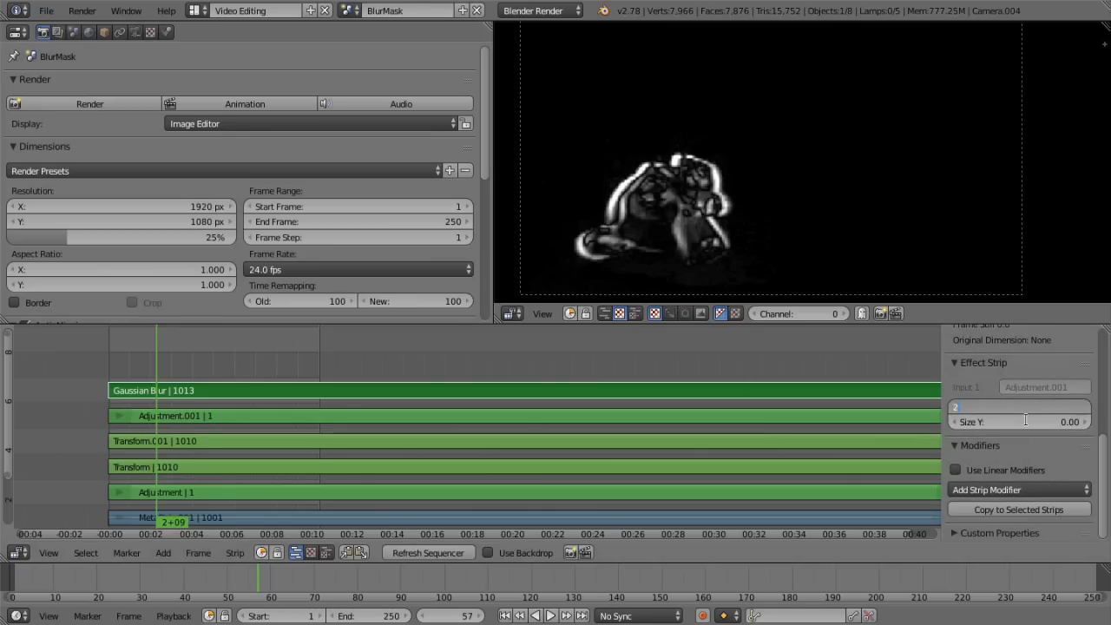
{"action": "key", "text": "Tab"}
{"action": "type", "text": "2"}
{"action": "key", "text": "Return"}
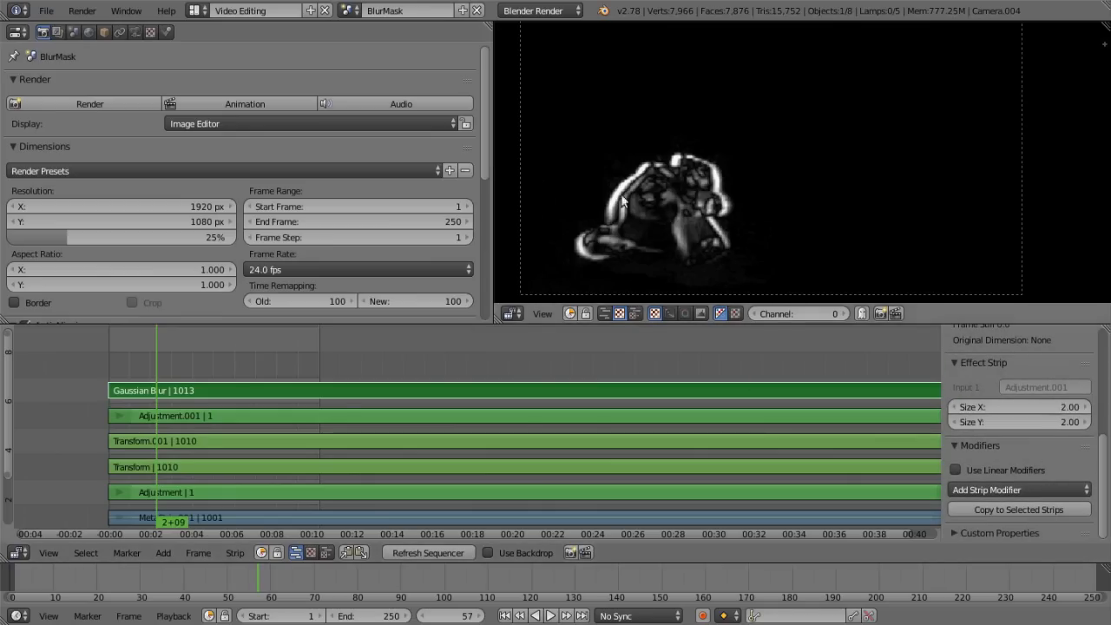
{"action": "scroll", "coordinate": [634, 190], "scroll_direction": "up", "scroll_amount": 2}
{"action": "scroll", "coordinate": [634, 190], "scroll_direction": "down", "scroll_amount": 2}
Select all the strips in the sequencer and combine them into a single meta strip.
{"action": "middle_click_drag", "start_coordinate": [557, 357], "coordinate": [626, 366]}
{"action": "scroll", "coordinate": [660, 422], "scroll_direction": "down", "scroll_amount": 2}
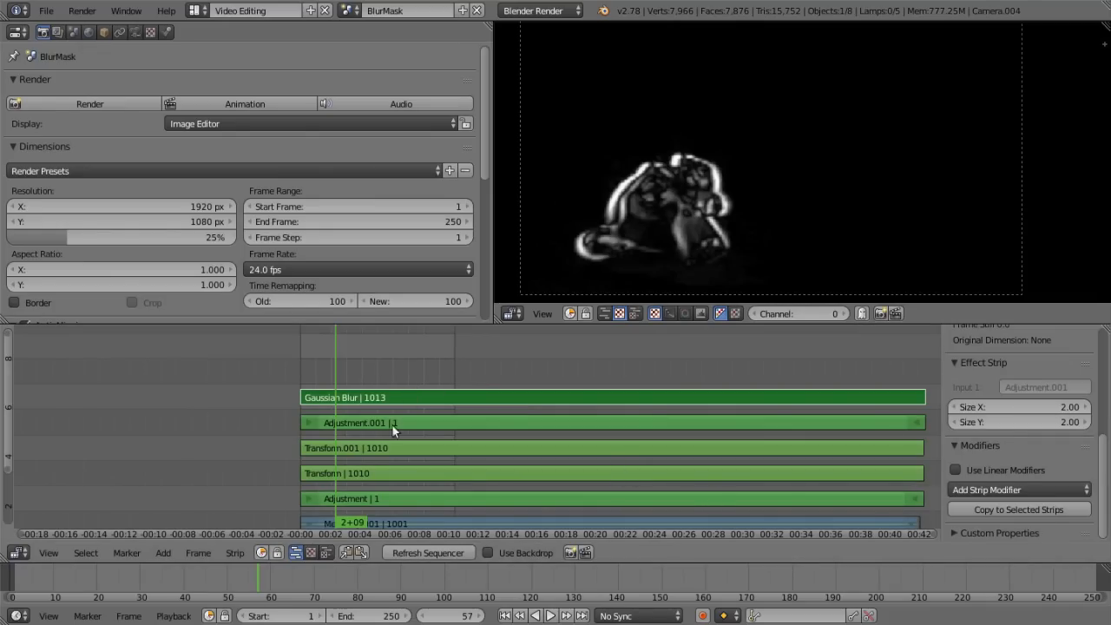
{"action": "middle_click_drag", "start_coordinate": [392, 395], "coordinate": [373, 355]}
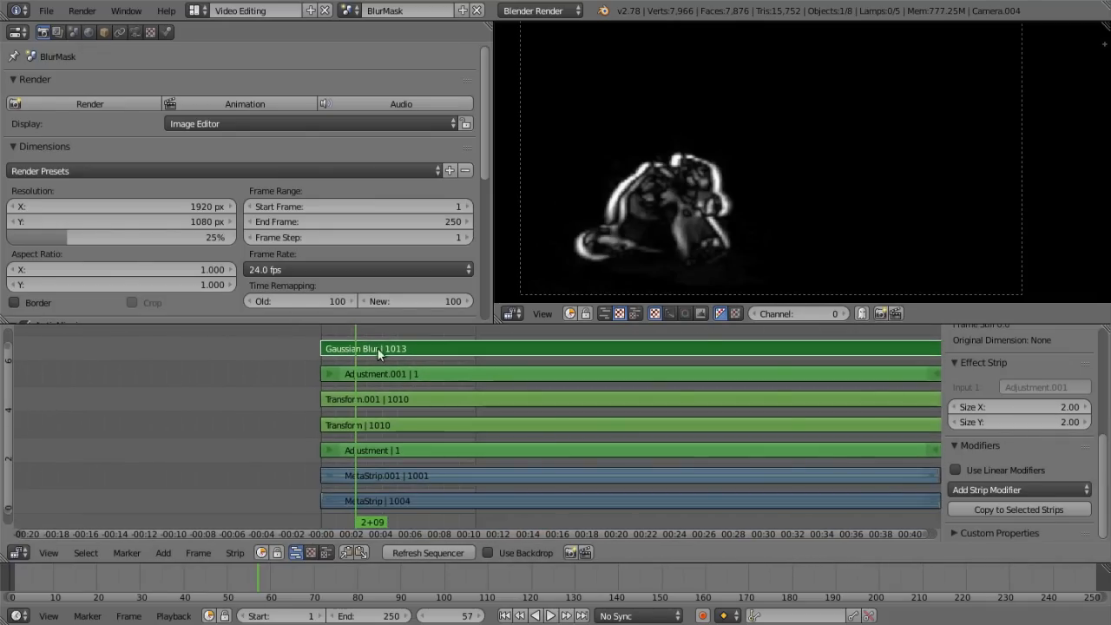
{"action": "key", "text": "b"}
{"action": "mouse_move", "coordinate": [273, 331]}
{"action": "left_mouse_down"}
{"action": "mouse_move", "coordinate": [344, 402]}
{"action": "mouse_move", "coordinate": [434, 537]}
{"action": "left_mouse_up"}
{"action": "left_click", "coordinate": [235, 553]}
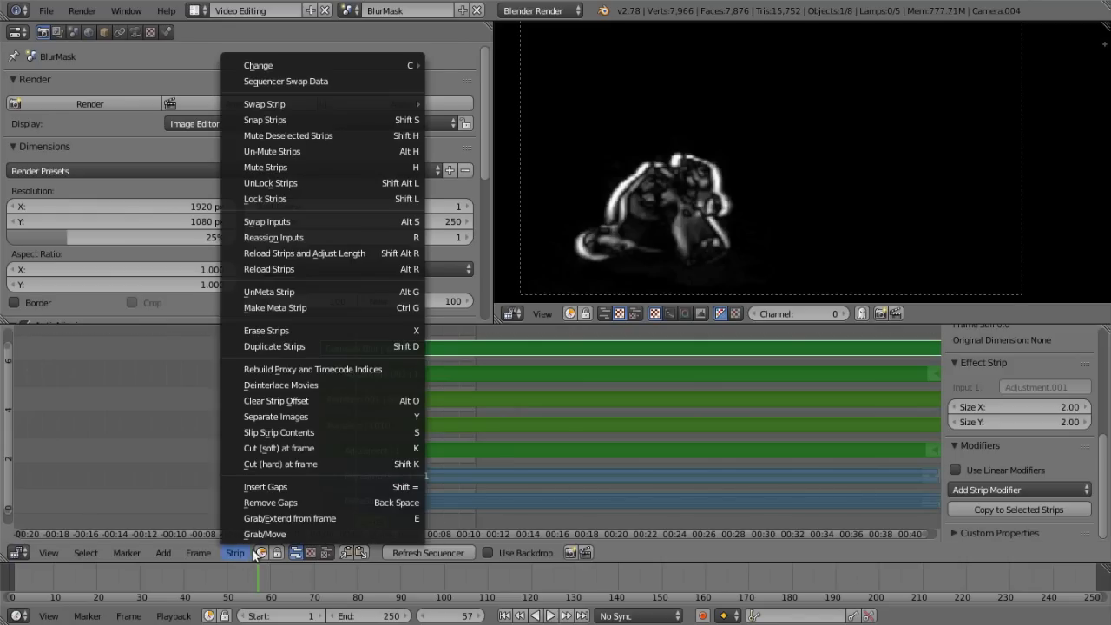
{"action": "left_click", "coordinate": [235, 553]}
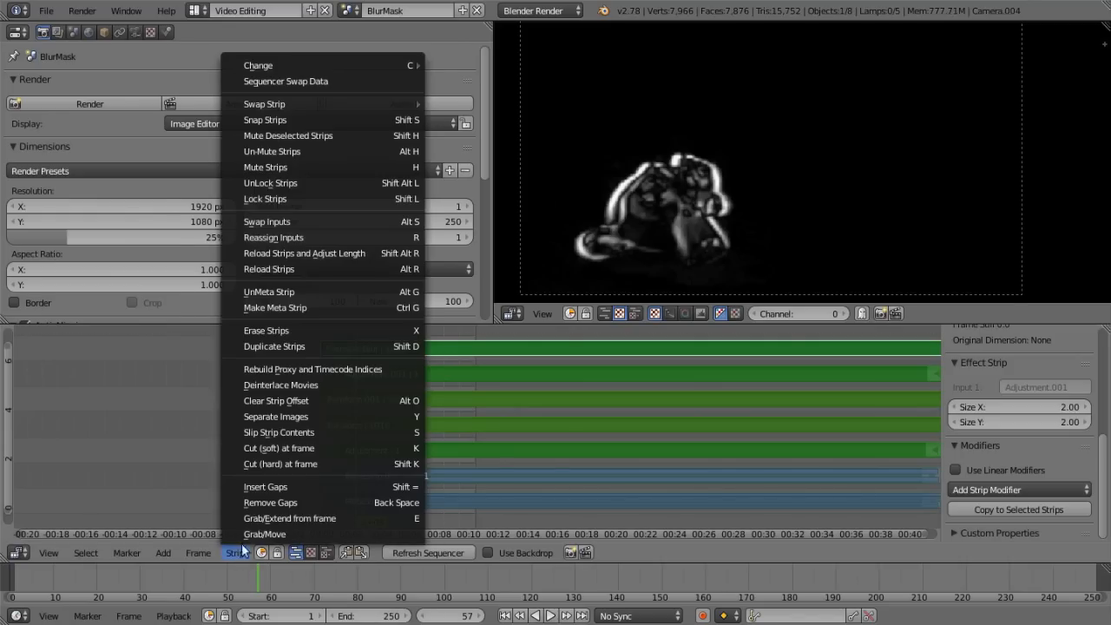
{"action": "left_click", "coordinate": [287, 310]}
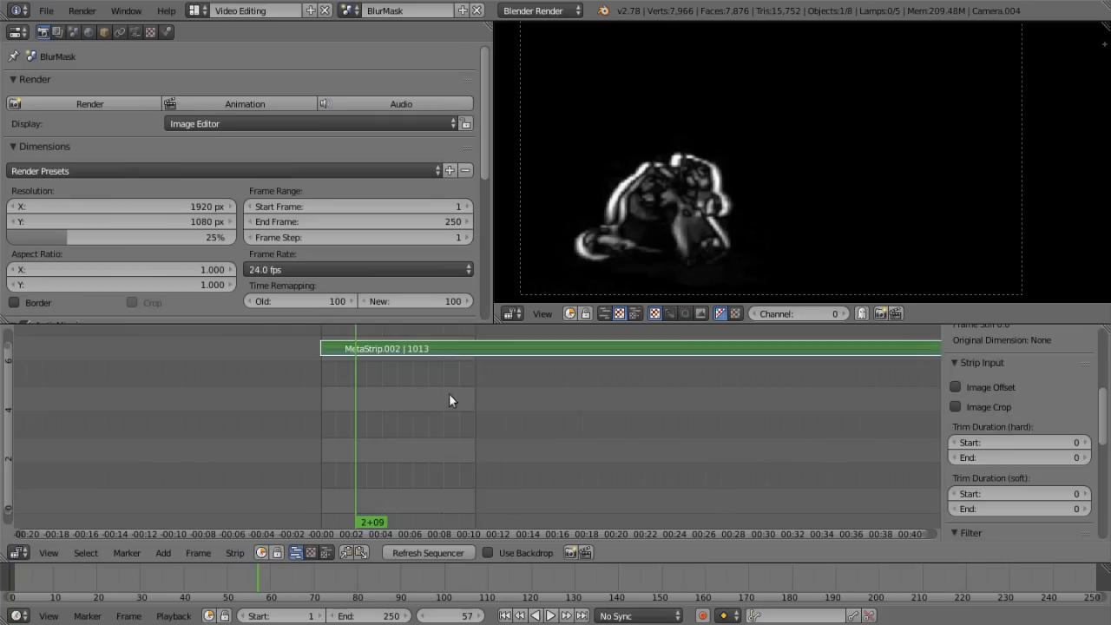
Add a Speed Control effect to the combined meta strip, turn off stretching to input strip length, and set the speed factor to 4.
{"action": "middle_click_drag", "start_coordinate": [447, 380], "coordinate": [447, 436]}
{"action": "left_click", "coordinate": [163, 553]}
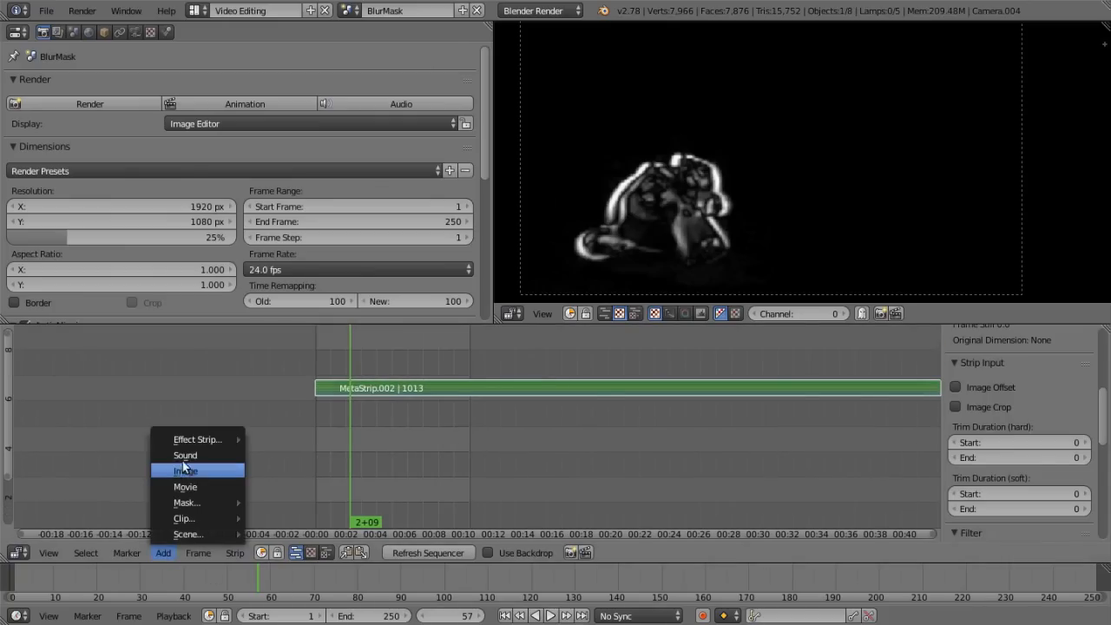
{"action": "mouse_move", "coordinate": [200, 440]}
{"action": "left_click", "coordinate": [291, 408]}
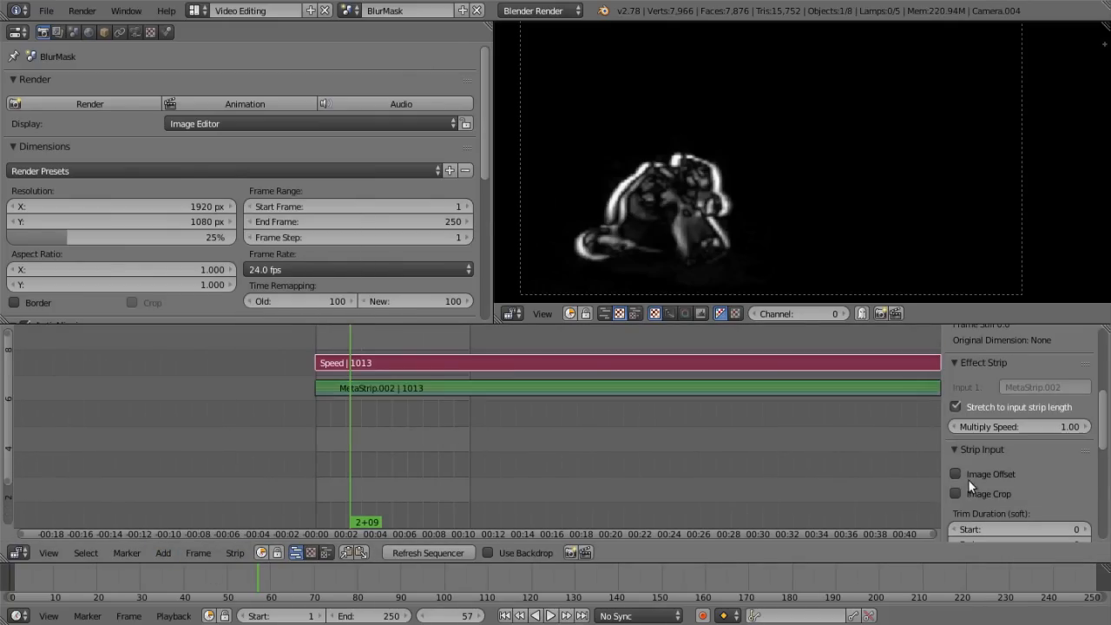
{"action": "left_click", "coordinate": [956, 407]}
{"action": "left_click", "coordinate": [999, 446]}
{"action": "type", "text": "4"}
{"action": "key", "text": "Return"}
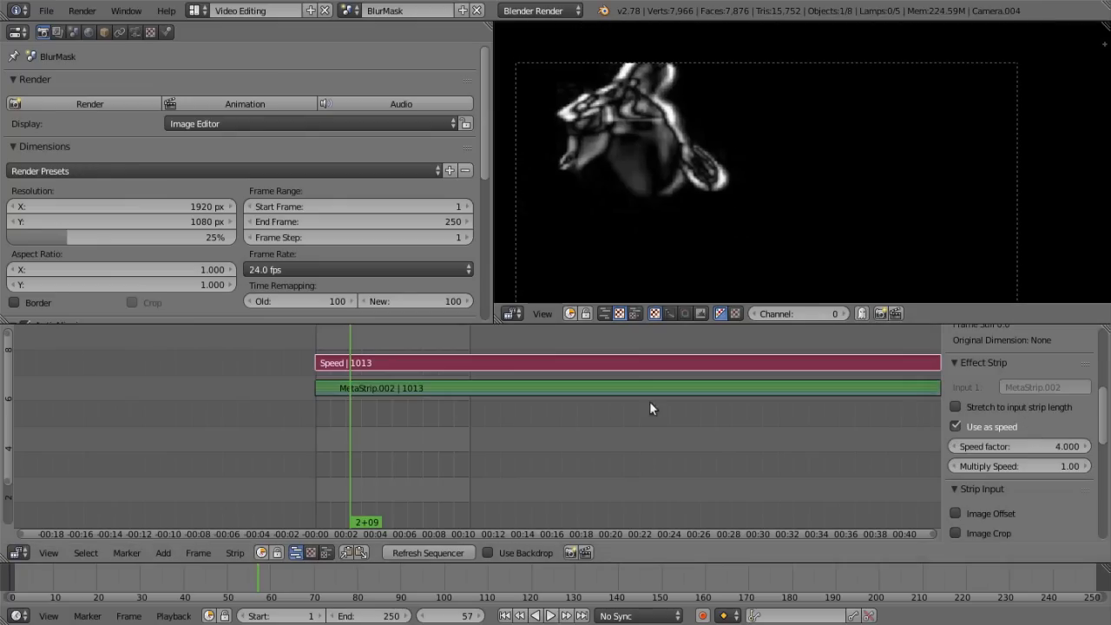
Play the sped-up mask from frame 1 and examine the moving outlines in the preview, including around frames 166 to 191.
{"action": "left_click", "coordinate": [582, 617]}
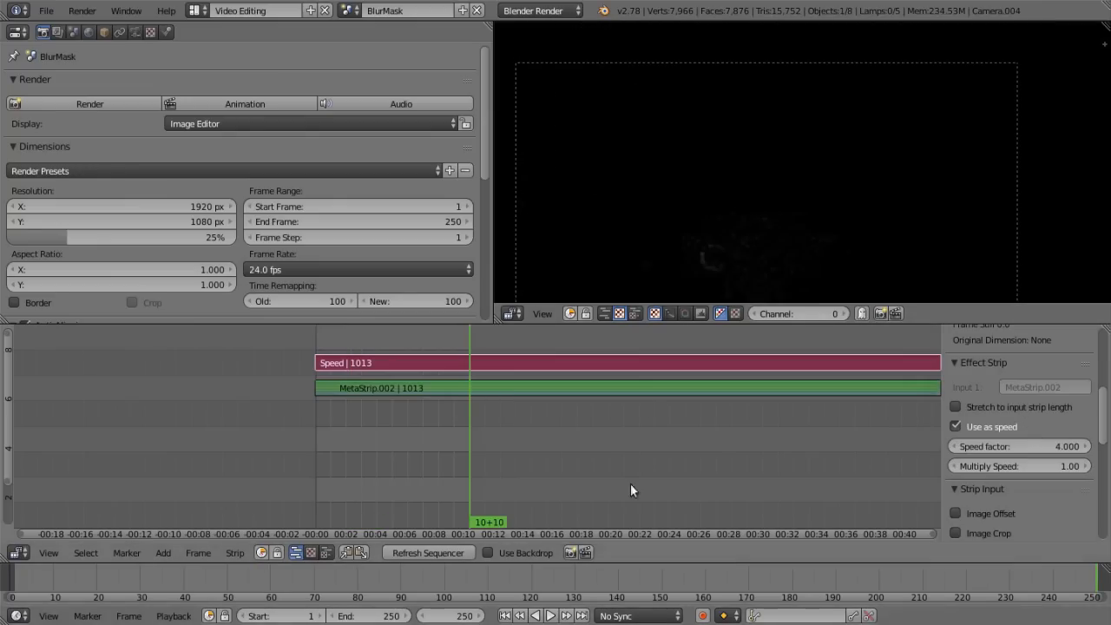
{"action": "left_click", "coordinate": [504, 616]}
{"action": "scroll", "coordinate": [729, 257], "scroll_direction": "down", "scroll_amount": 1}
{"action": "middle_click_drag", "start_coordinate": [687, 206], "coordinate": [759, 141]}
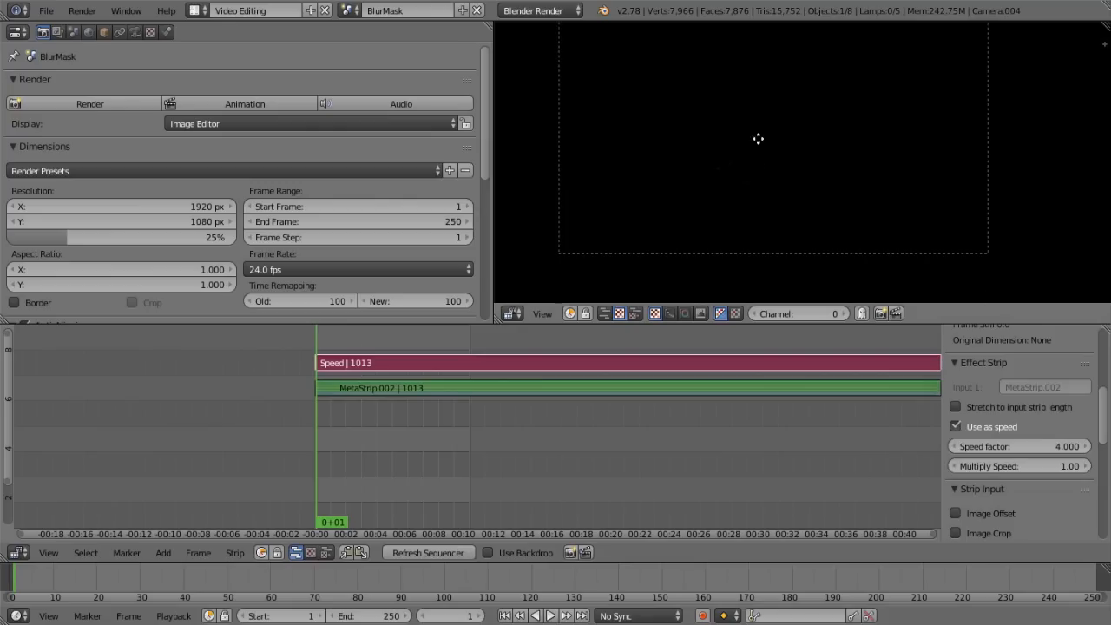
{"action": "key", "text": "alt+a"}
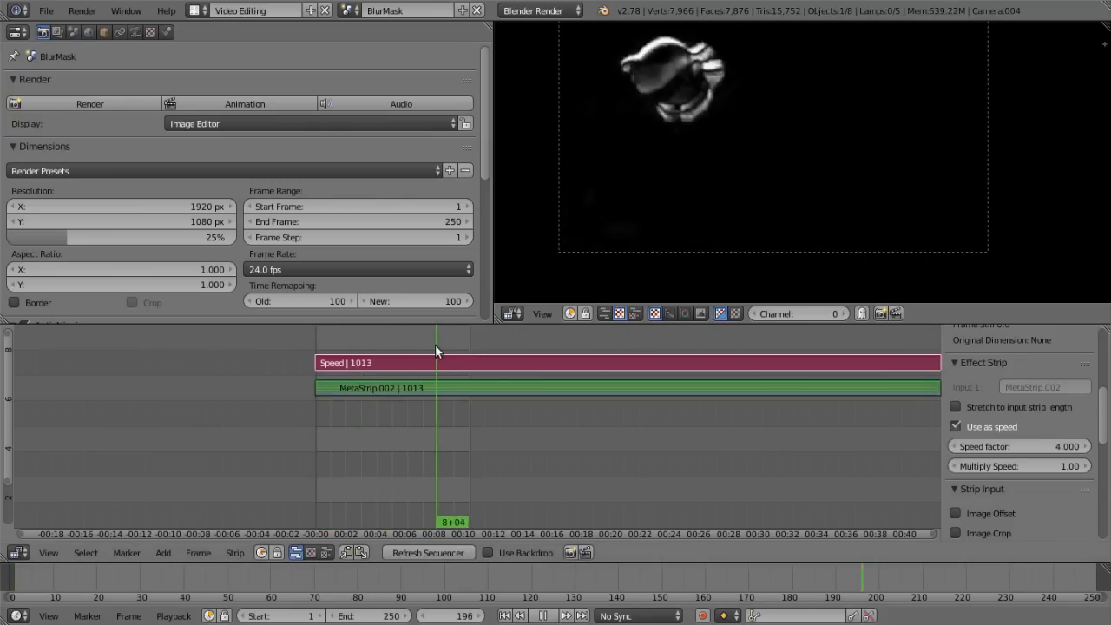
{"action": "key", "text": "alt+a"}
{"action": "middle_click_drag", "start_coordinate": [798, 131], "coordinate": [798, 184]}
{"action": "scroll", "coordinate": [798, 183], "scroll_direction": "up", "scroll_amount": 1}
{"action": "scroll", "coordinate": [798, 182], "scroll_direction": "up", "scroll_amount": 1}
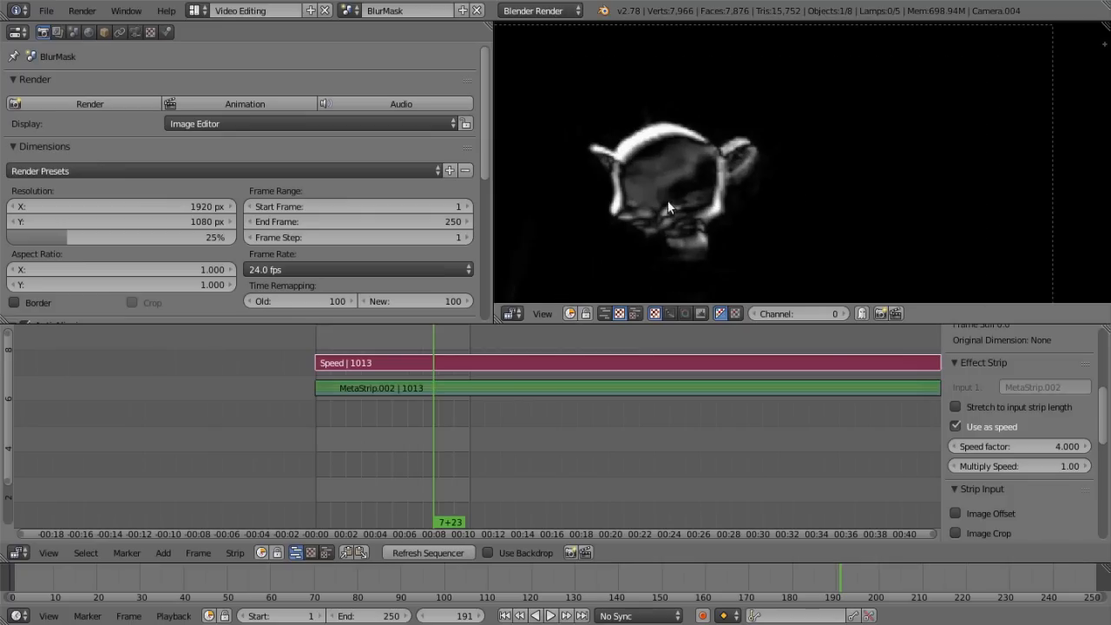
{"action": "scroll", "coordinate": [787, 176], "scroll_direction": "down", "scroll_amount": 2}
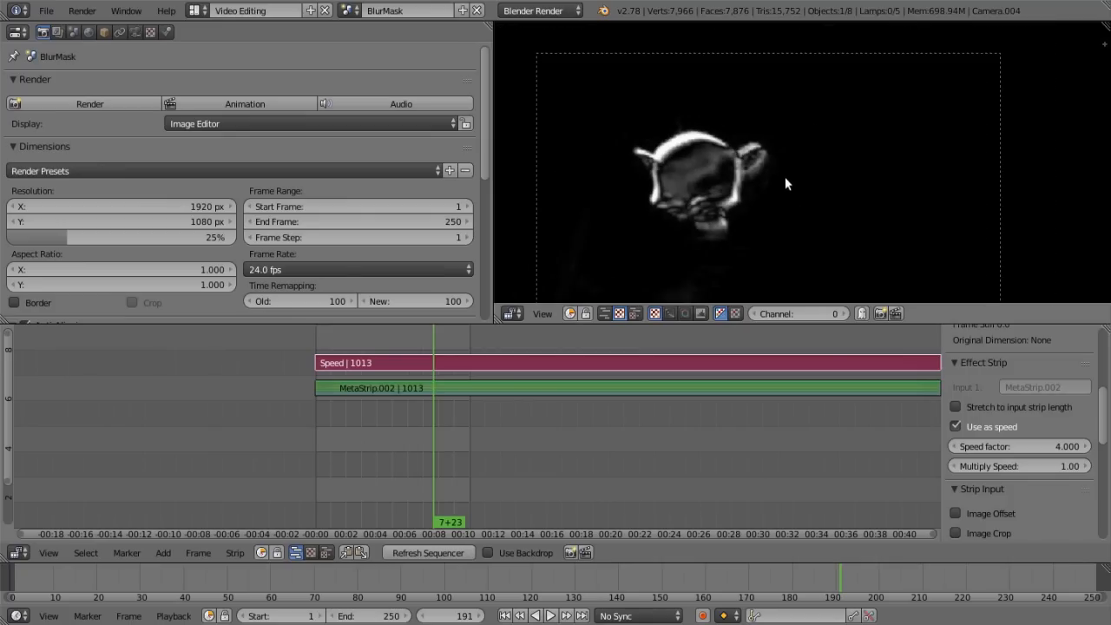
{"action": "mouse_move", "coordinate": [424, 341]}
{"action": "left_mouse_down"}
{"action": "mouse_move", "coordinate": [391, 341]}
{"action": "mouse_move", "coordinate": [418, 340]}
{"action": "left_mouse_up"}
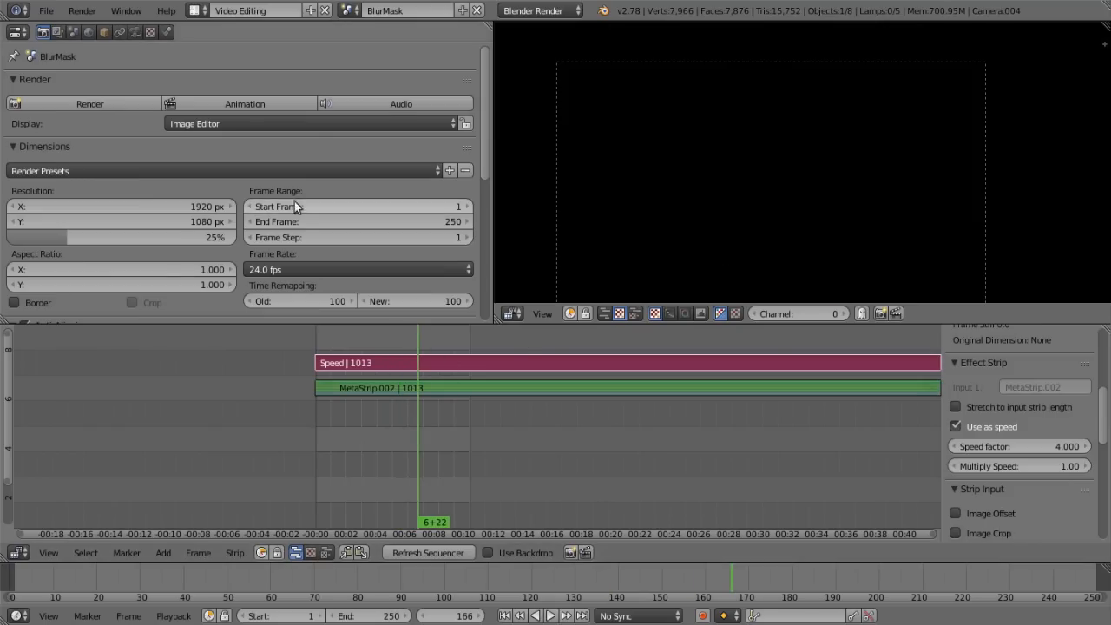
Set the render output to TestingAnimationMBlurMask0001-0250.avi on the Desktop and render the animation.
{"action": "scroll", "coordinate": [303, 196], "scroll_direction": "down", "scroll_amount": 5}
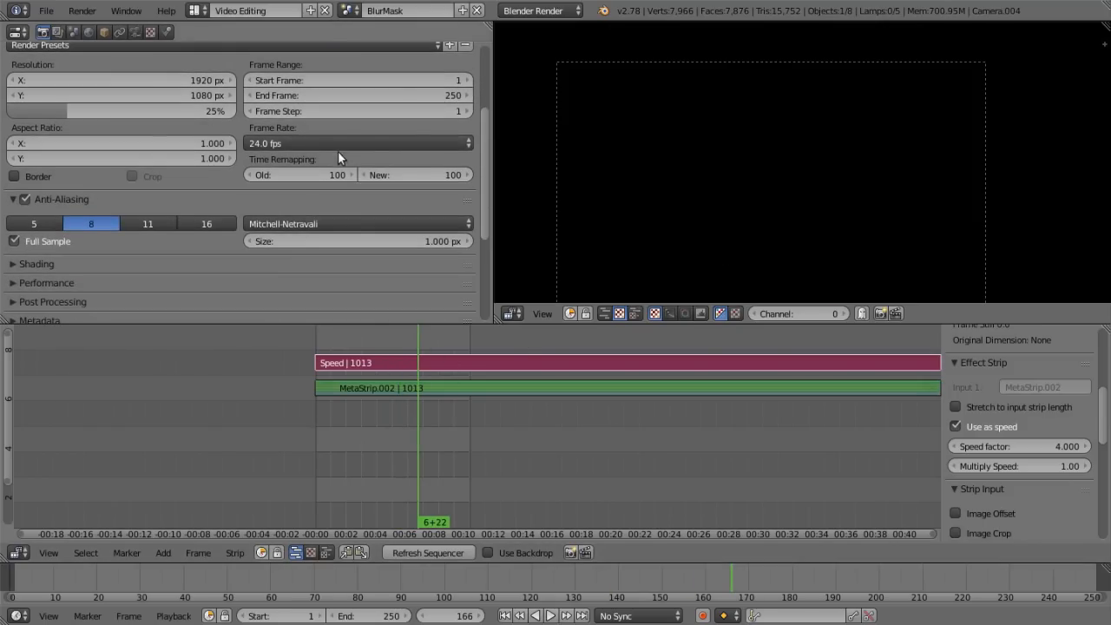
{"action": "scroll", "coordinate": [338, 151], "scroll_direction": "down", "scroll_amount": 6}
{"action": "scroll", "coordinate": [343, 187], "scroll_direction": "up", "scroll_amount": 11}
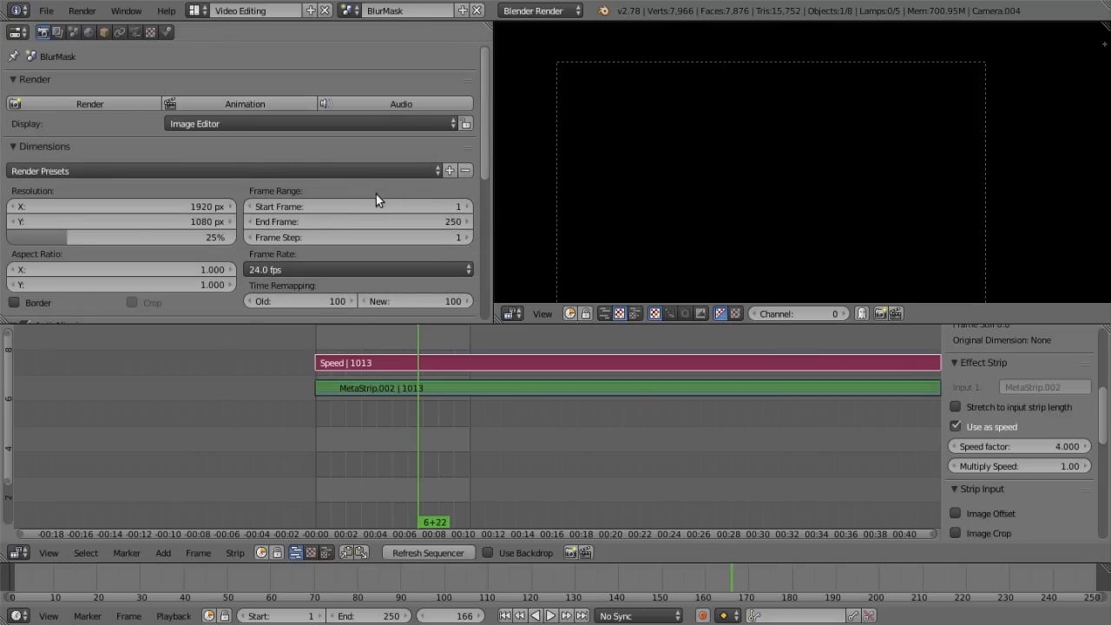
{"action": "scroll", "coordinate": [376, 195], "scroll_direction": "down", "scroll_amount": 10}
{"action": "left_click", "coordinate": [457, 197]}
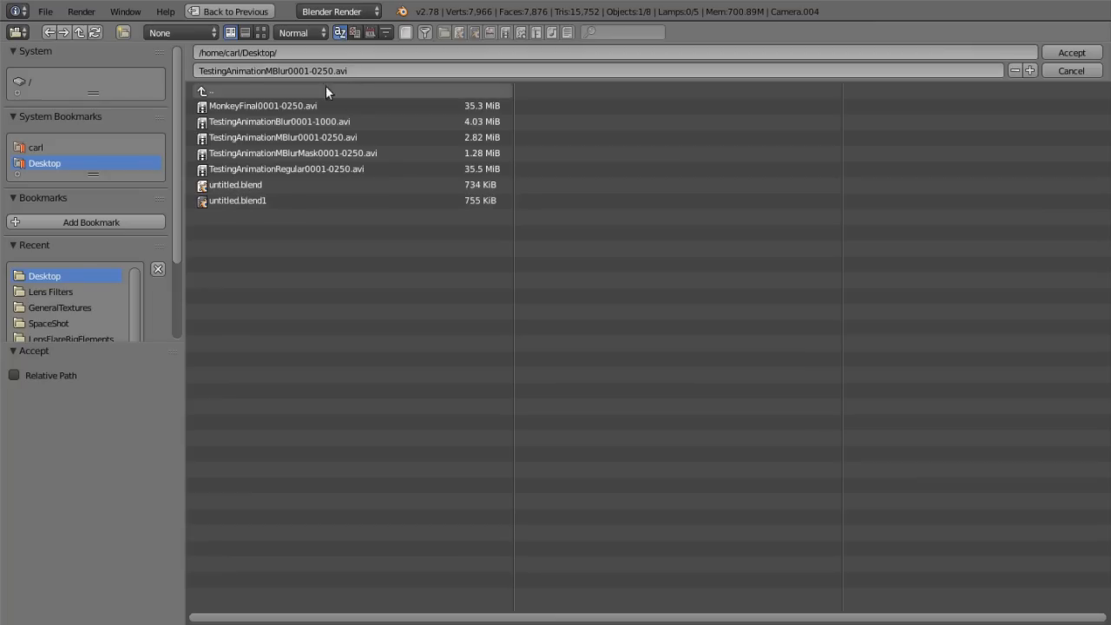
{"action": "left_click", "coordinate": [364, 152]}
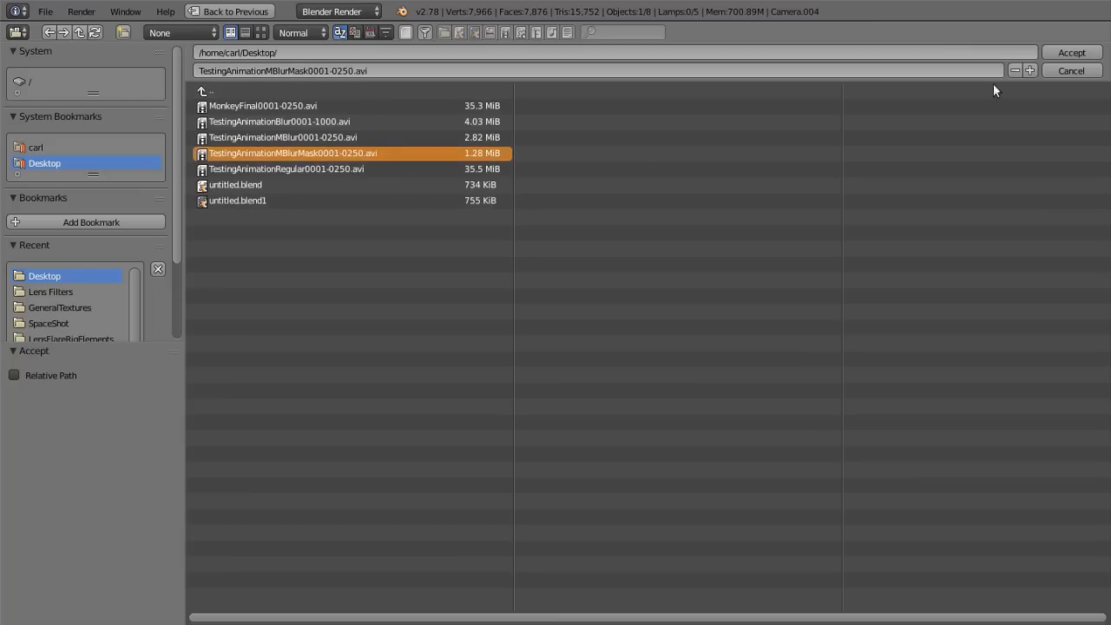
{"action": "left_click", "coordinate": [1095, 52]}
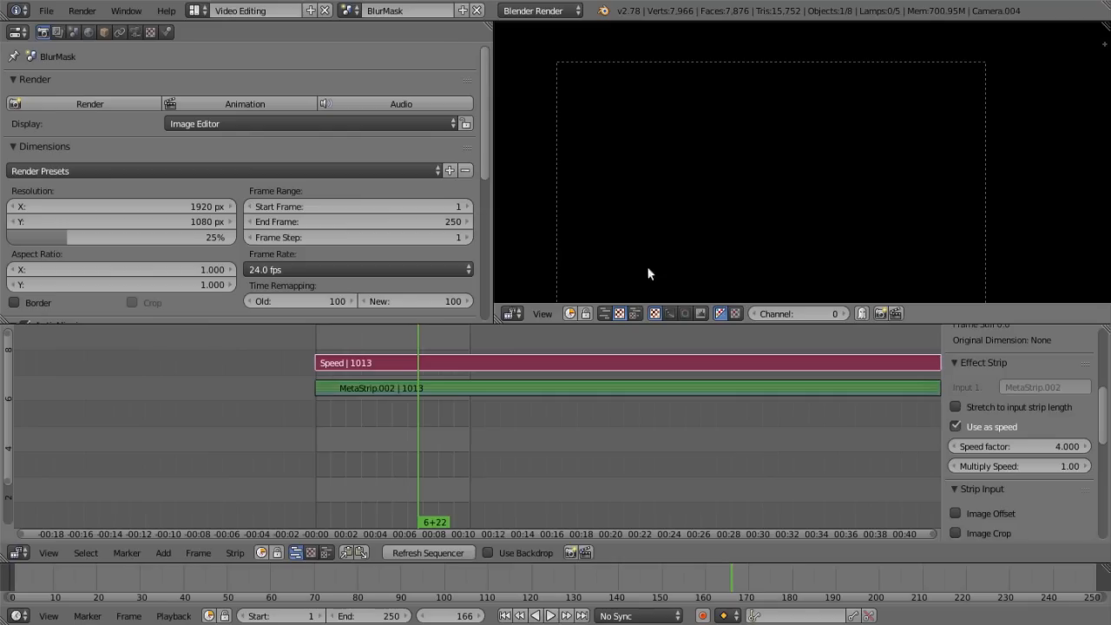
{"action": "left_click", "coordinate": [252, 102]}
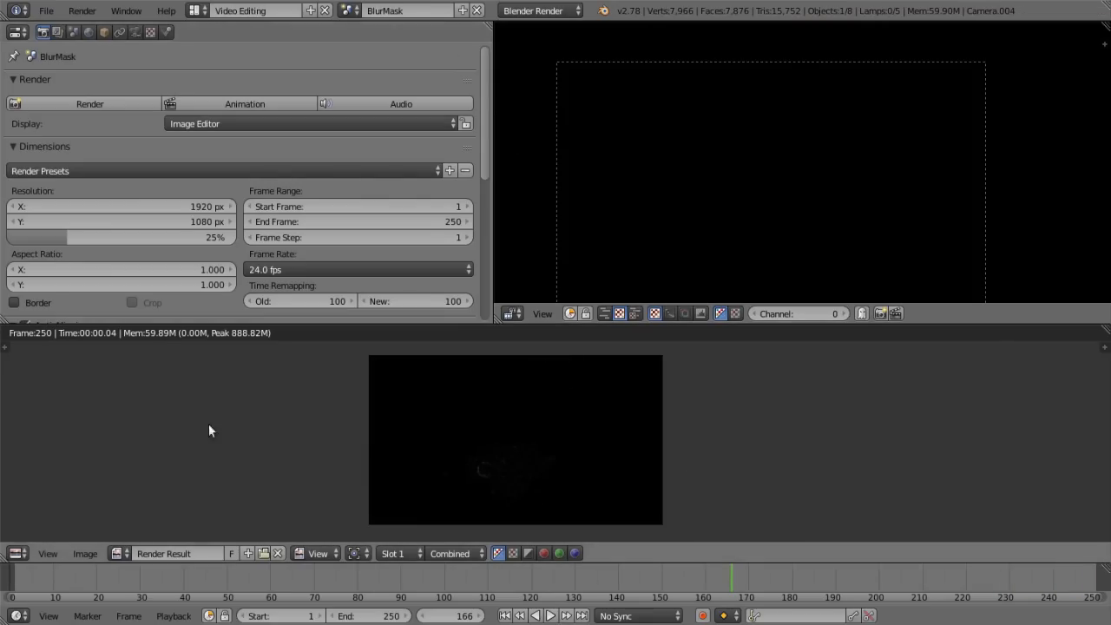
Bring back the video sequencer in place of the render result and switch to the Composite scene.
{"action": "left_click", "coordinate": [17, 553]}
{"action": "left_click", "coordinate": [54, 415]}
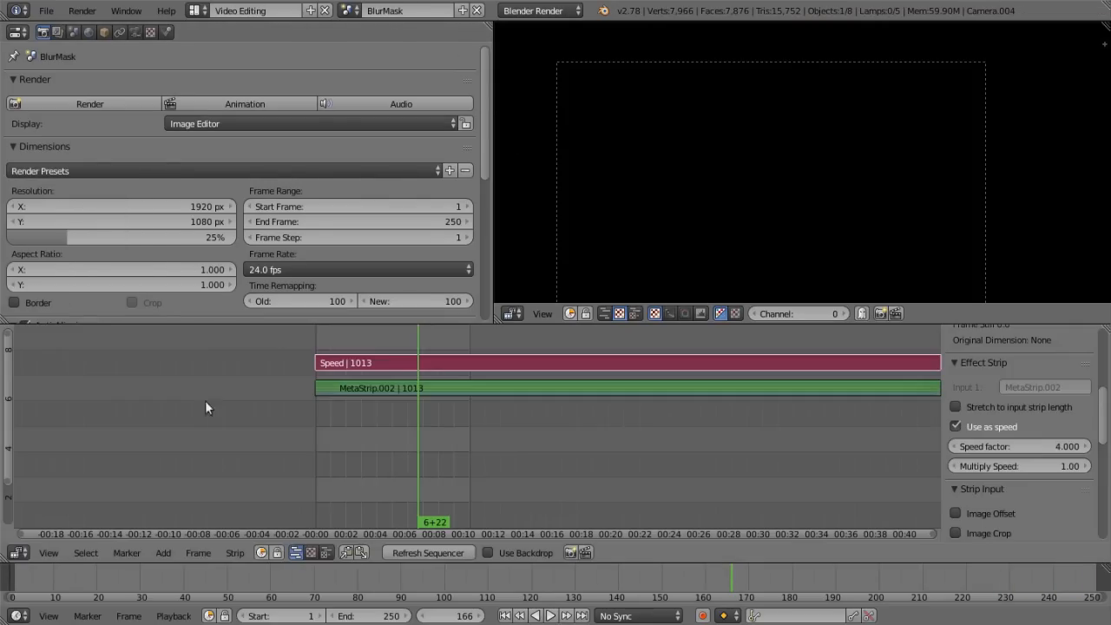
{"action": "middle_click_drag", "start_coordinate": [491, 441], "coordinate": [473, 486]}
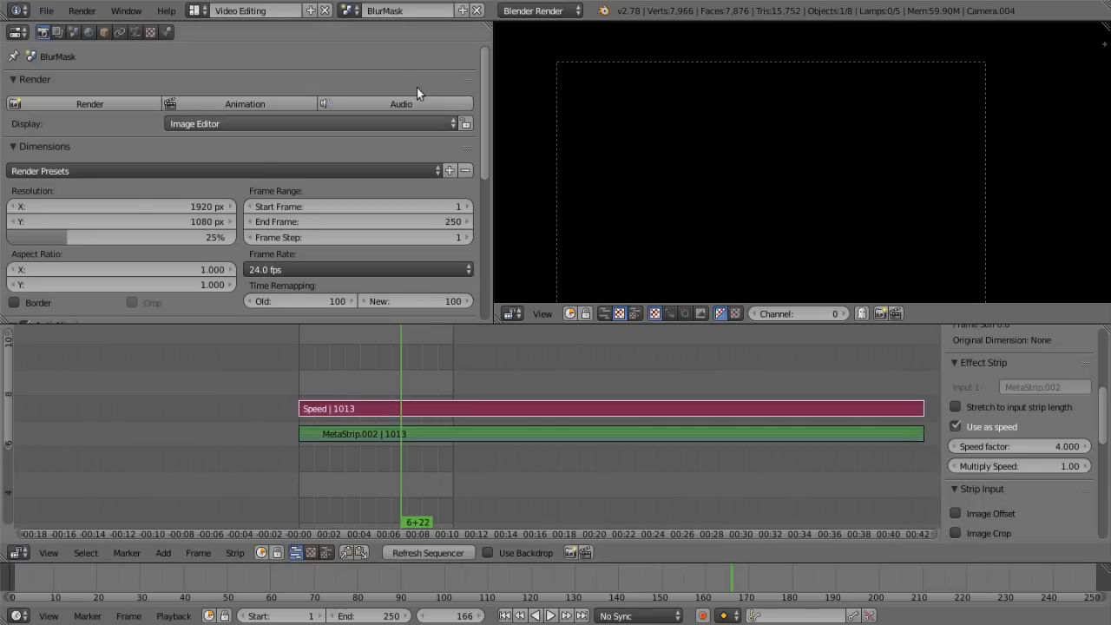
{"action": "left_click", "coordinate": [350, 10]}
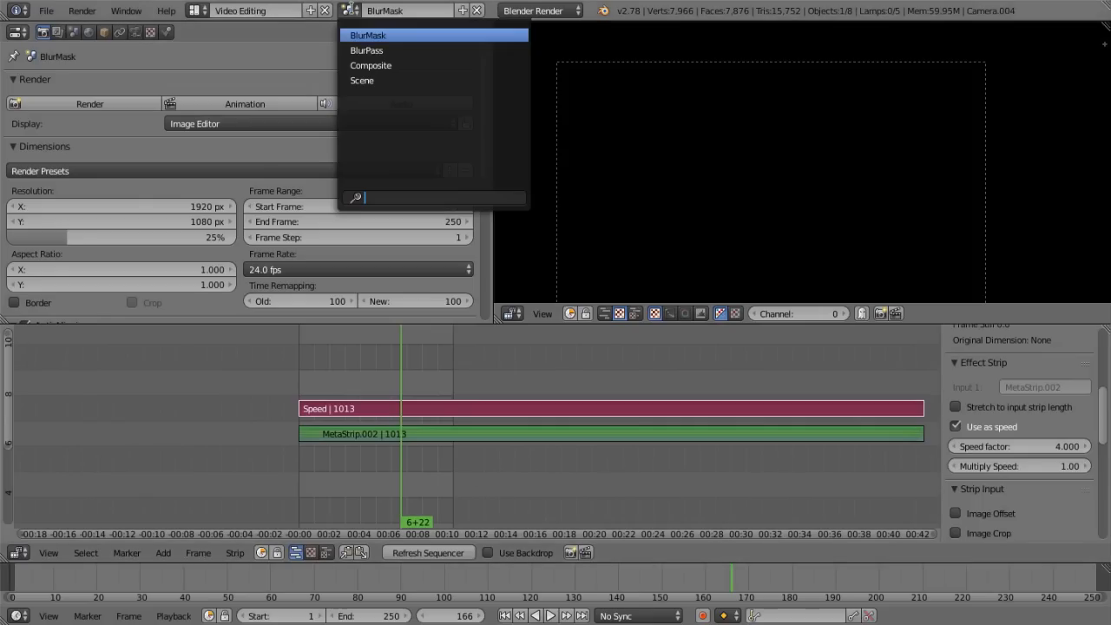
{"action": "left_click", "coordinate": [373, 65]}
Add TestingAnimationRegular0001-0250.avi from the Desktop as a movie strip on channel 1, starting at frame 1.
{"action": "middle_click_drag", "start_coordinate": [468, 353], "coordinate": [437, 429], "text": "ctrl"}
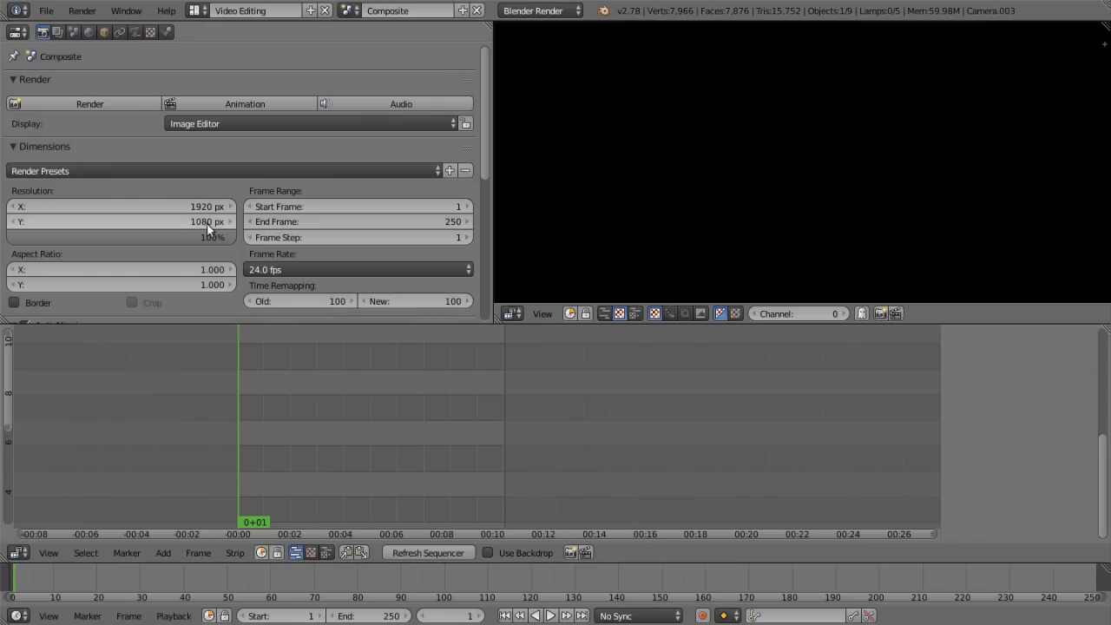
{"action": "middle_click_drag", "start_coordinate": [374, 434], "coordinate": [594, 437], "text": "ctrl"}
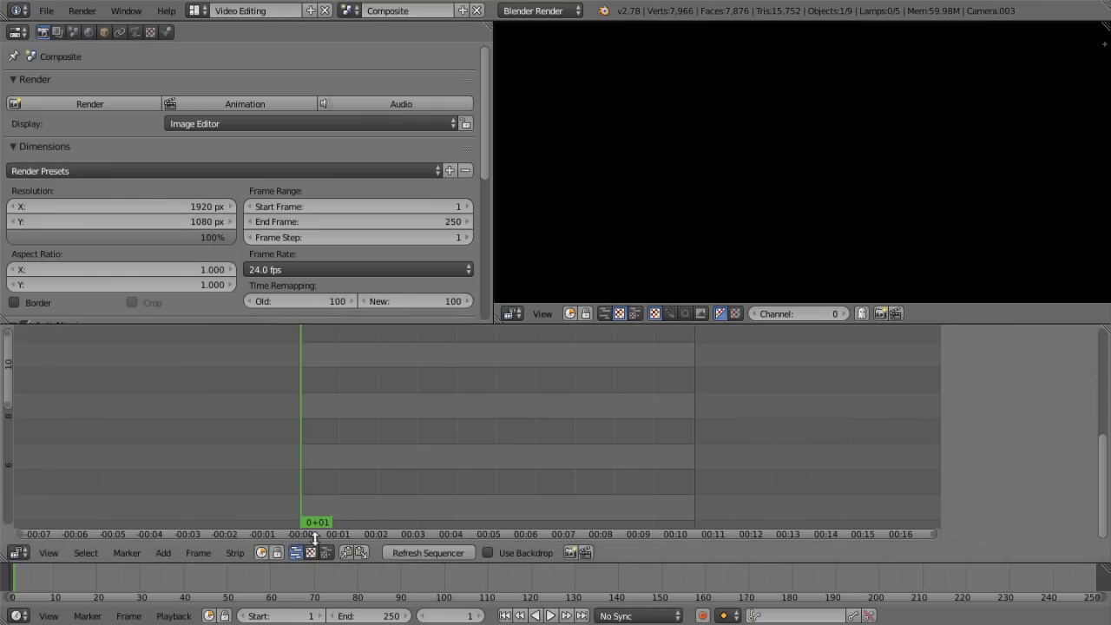
{"action": "left_click", "coordinate": [162, 553]}
{"action": "left_click", "coordinate": [196, 486]}
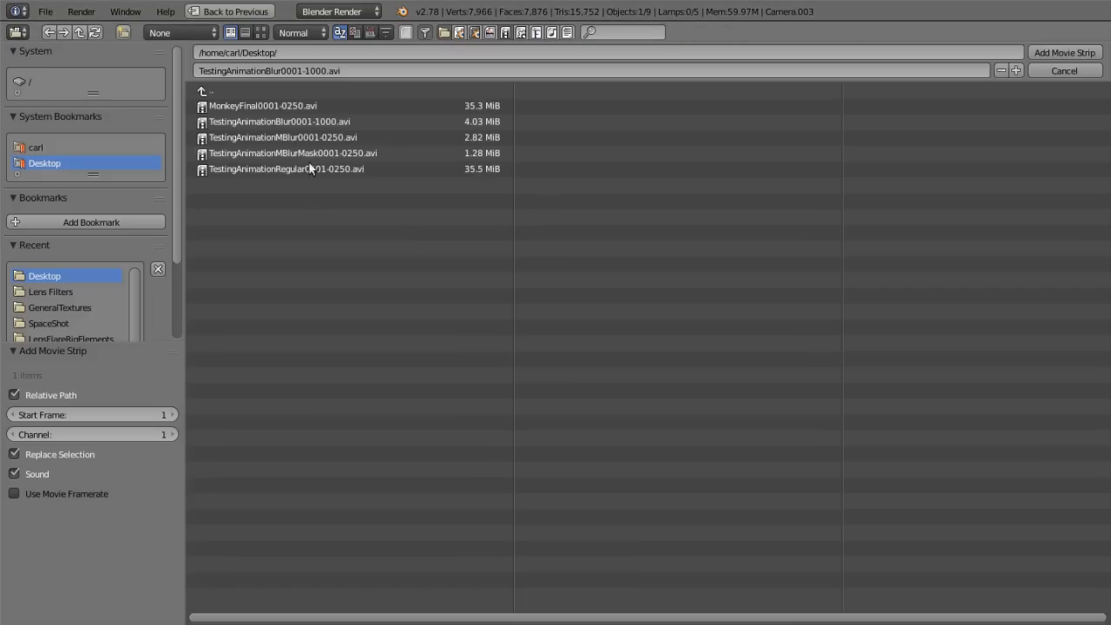
{"action": "left_click", "coordinate": [336, 168]}
{"action": "left_click", "coordinate": [1036, 55]}
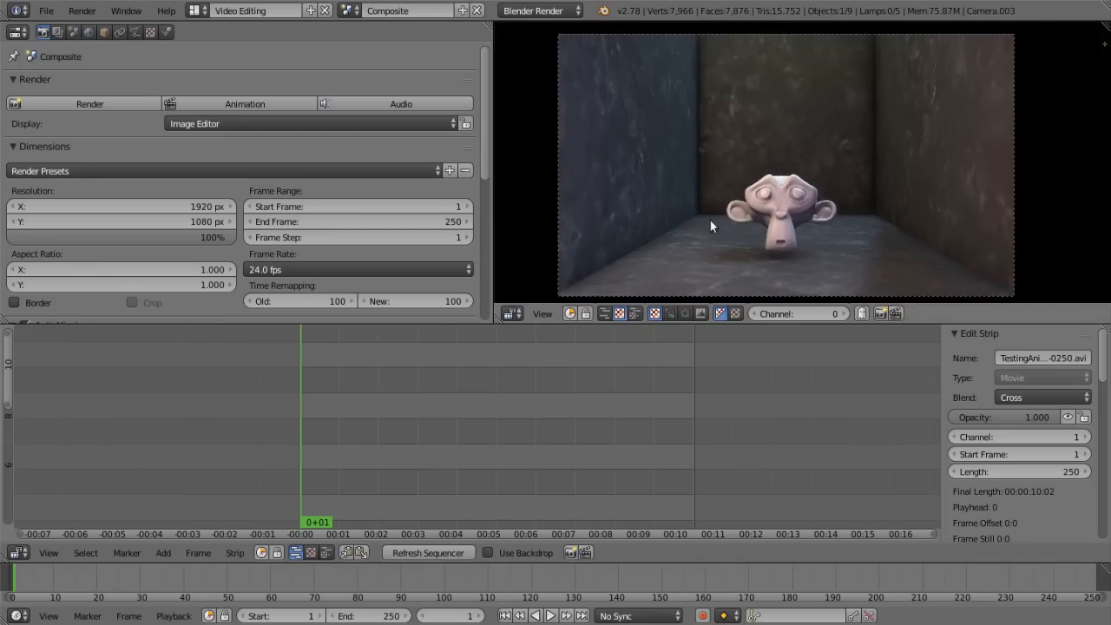
{"action": "middle_click_drag", "start_coordinate": [453, 463], "coordinate": [469, 459]}
{"action": "left_click_drag", "start_coordinate": [383, 451], "coordinate": [431, 457]}
Play the regular animation strip from frame 1, examine its unblurred motion in the preview, and return to the first frame.
{"action": "left_click", "coordinate": [505, 616]}
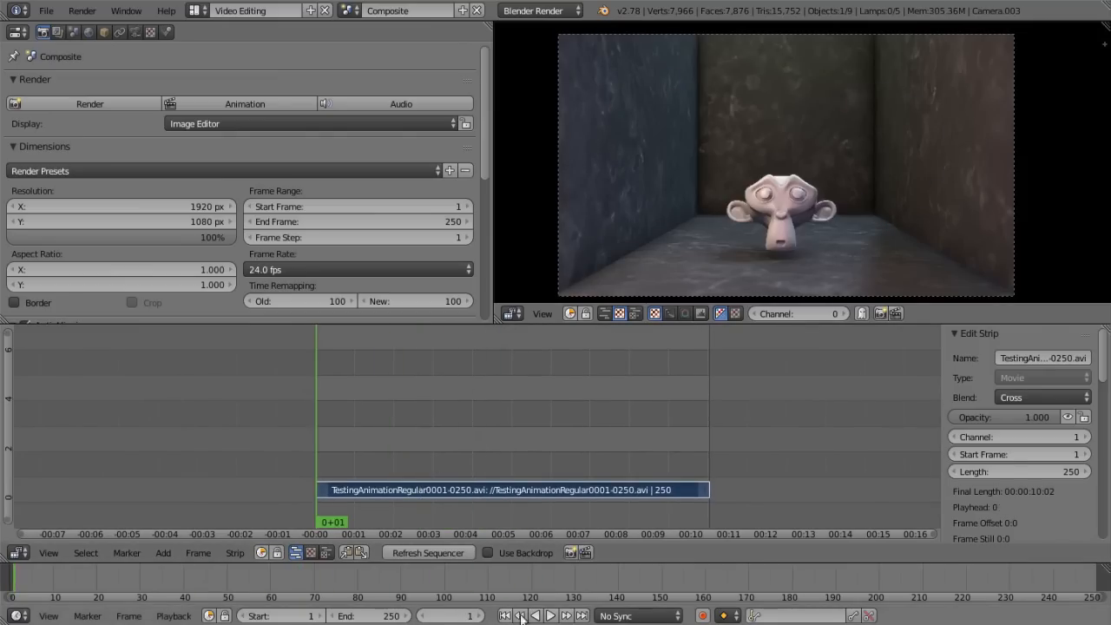
{"action": "left_click", "coordinate": [542, 616]}
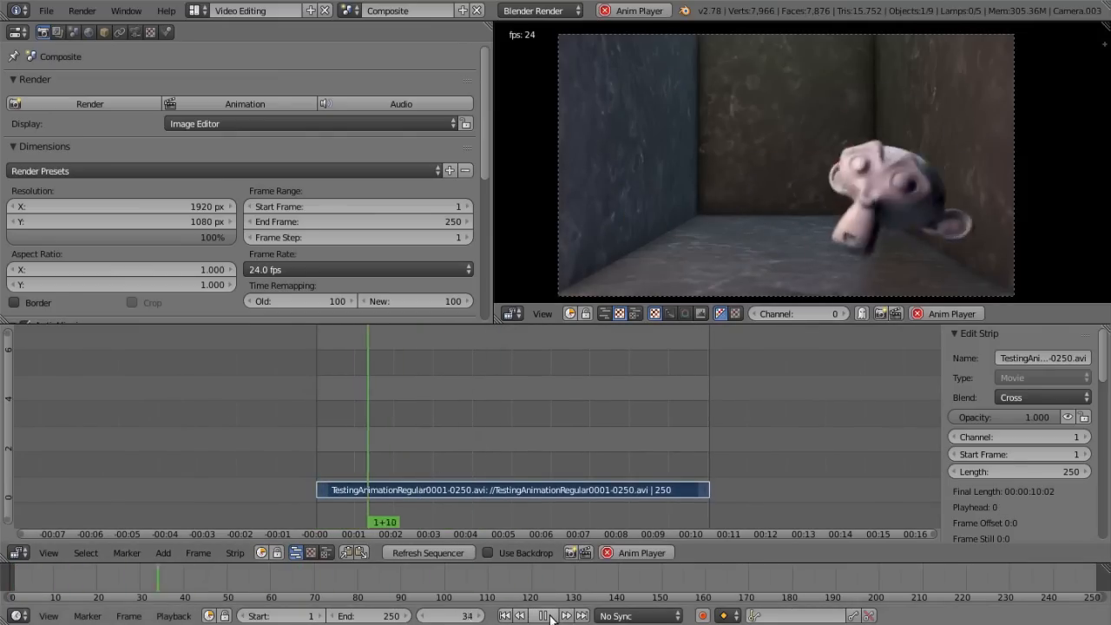
{"action": "left_click", "coordinate": [547, 615]}
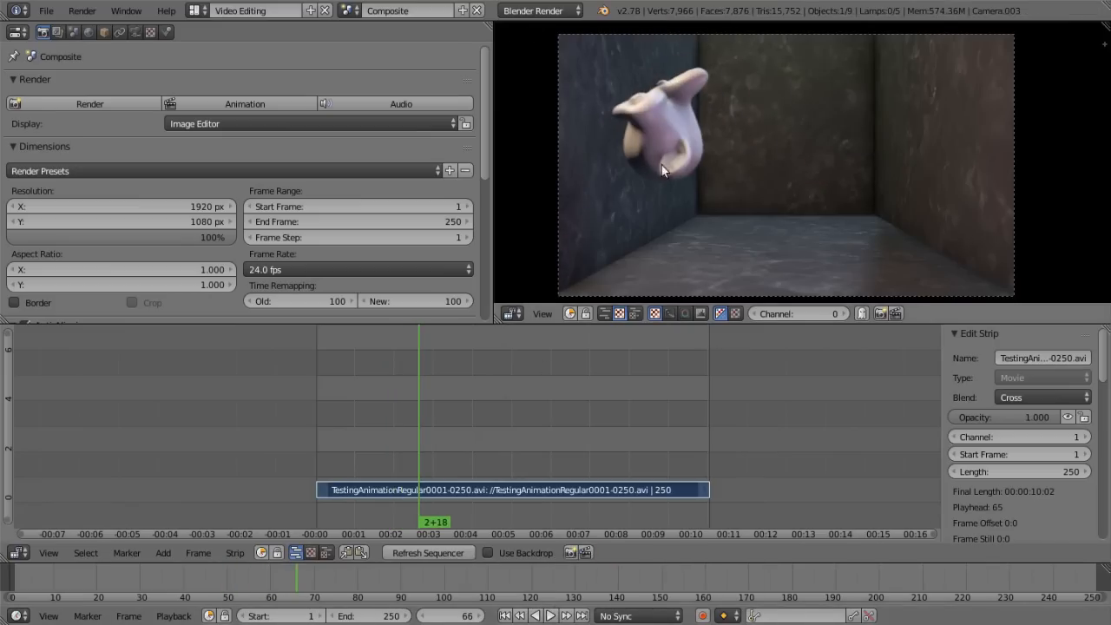
{"action": "left_click", "coordinate": [551, 616]}
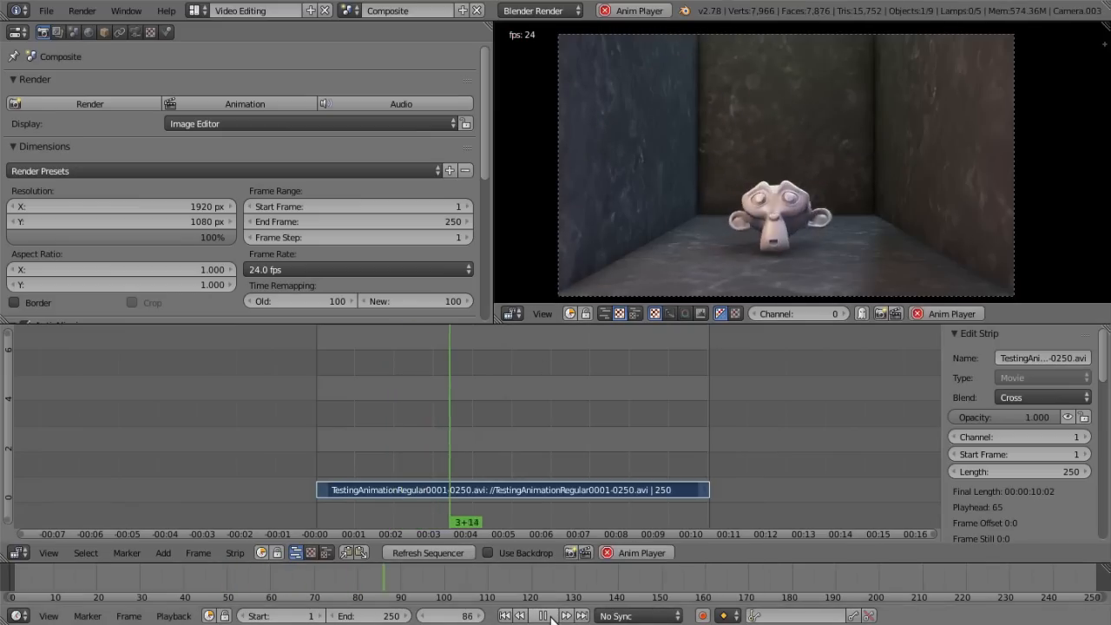
{"action": "left_click", "coordinate": [550, 616]}
{"action": "left_click", "coordinate": [507, 616]}
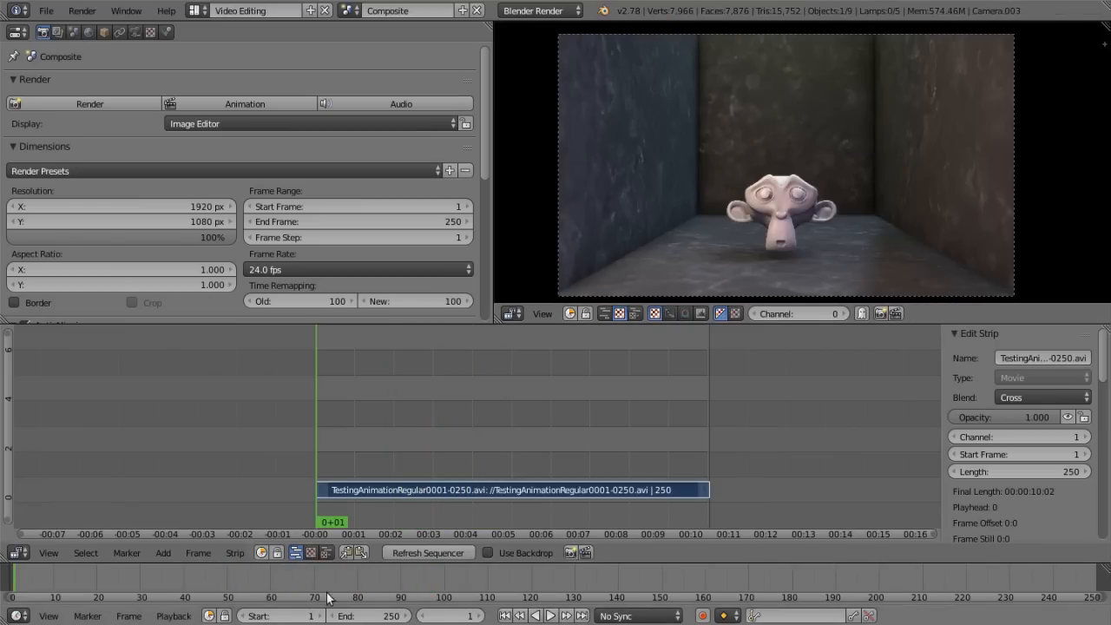
Add TestingAnimationMBlur0001-0250.avi as a movie strip on channel 2, directly above the regular animation strip.
{"action": "left_click", "coordinate": [163, 554]}
{"action": "left_click", "coordinate": [199, 488]}
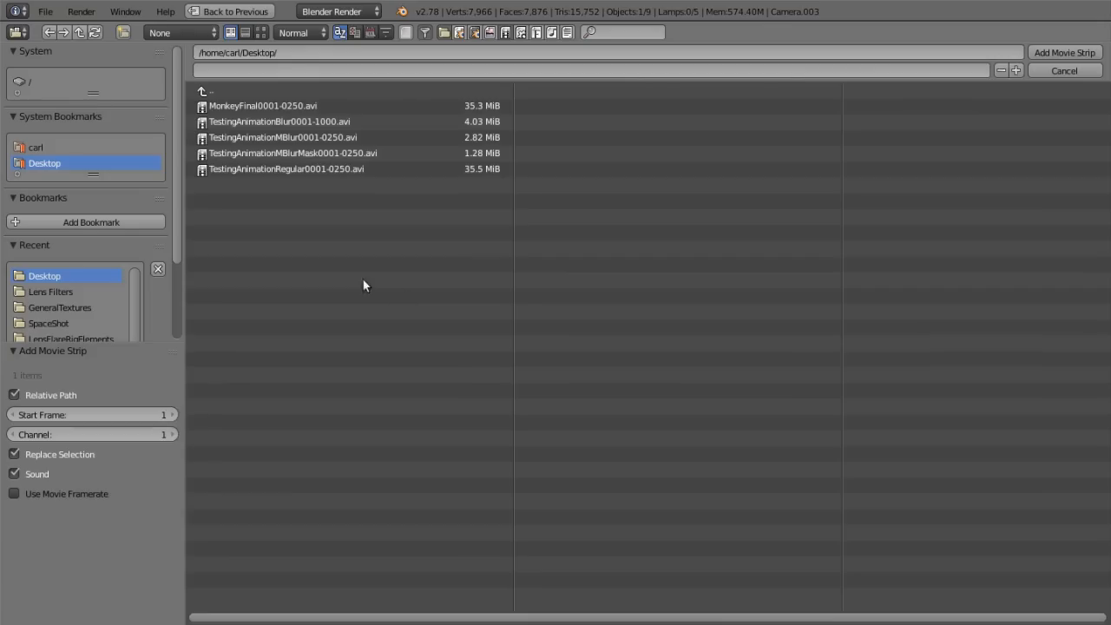
{"action": "left_click", "coordinate": [331, 136]}
{"action": "left_click", "coordinate": [1063, 54]}
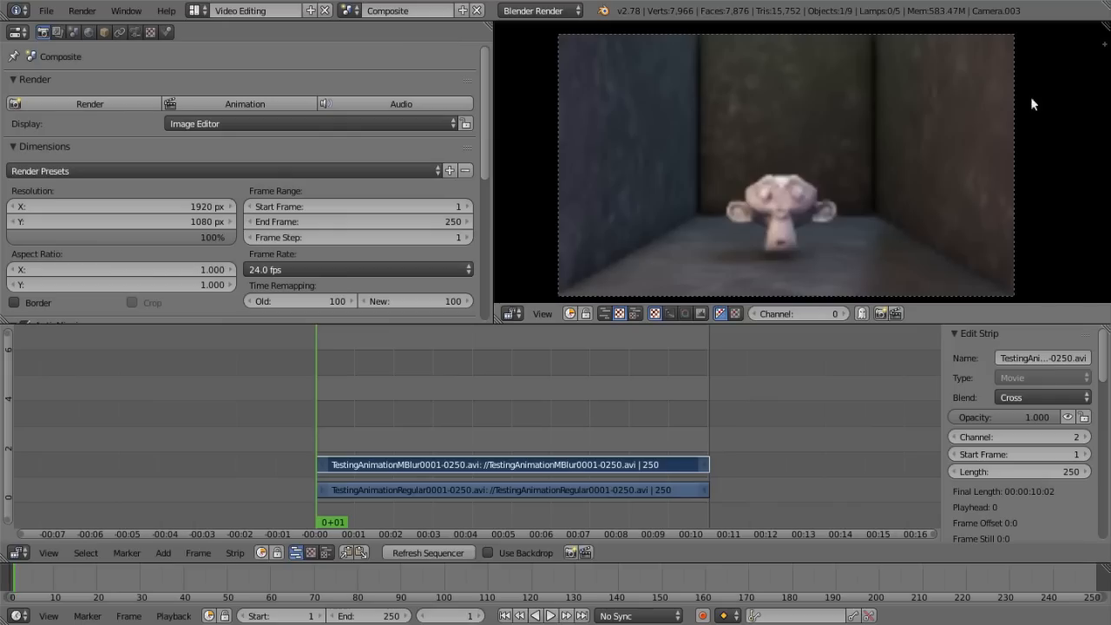
Play the motion-blurred strip and examine the blur on the monkey head around frames 28 to 30.
{"action": "key", "text": "alt+a"}
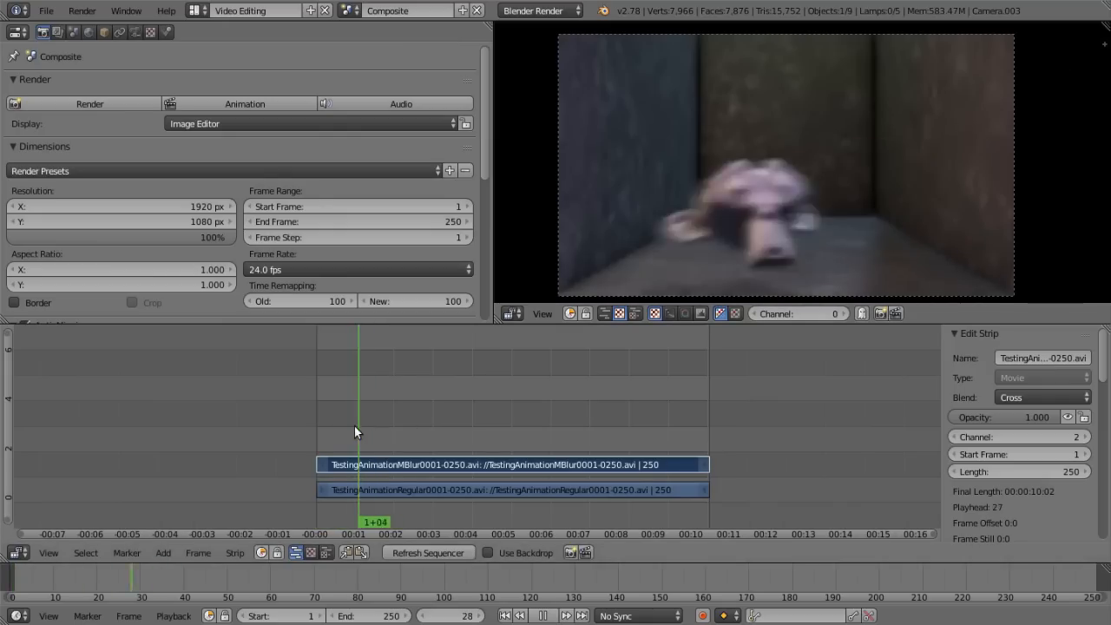
{"action": "left_click_drag", "start_coordinate": [364, 425], "coordinate": [362, 428]}
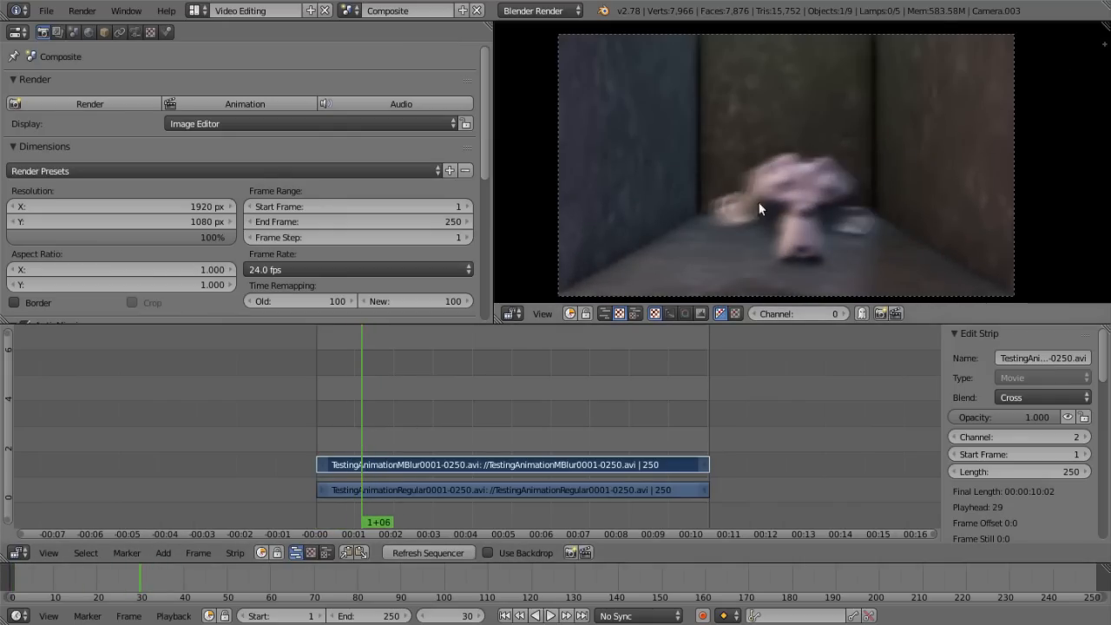
{"action": "key", "text": "Escape"}
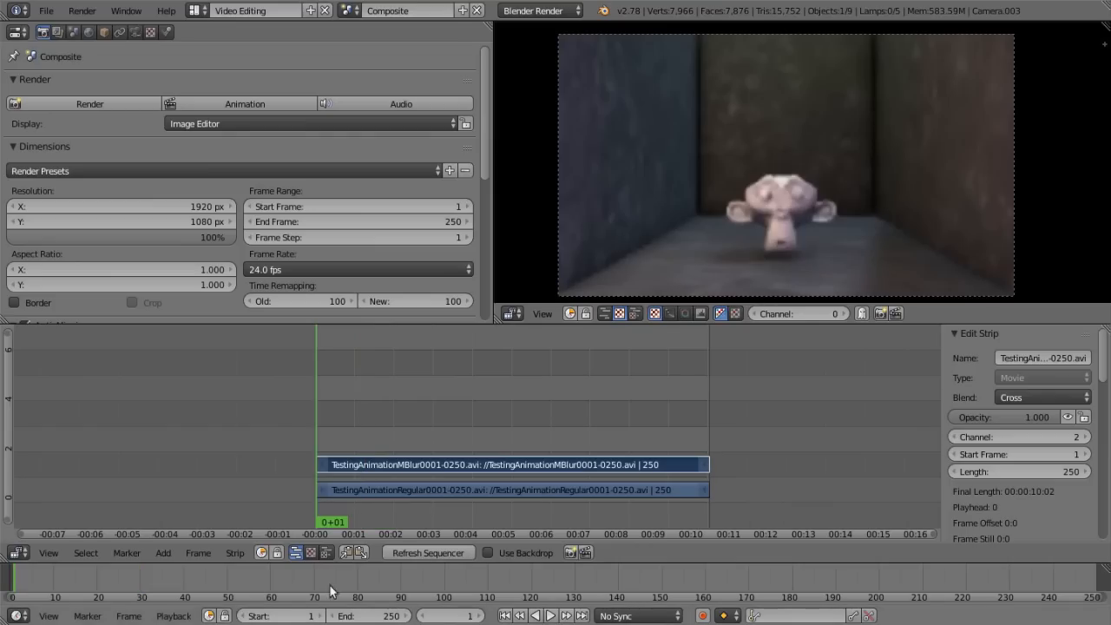
Add TestingAnimationMBlurMask0001-0250.avi as a movie strip on channel 3 and view the mask at frame 28.
{"action": "left_click", "coordinate": [163, 553]}
{"action": "left_click", "coordinate": [200, 488]}
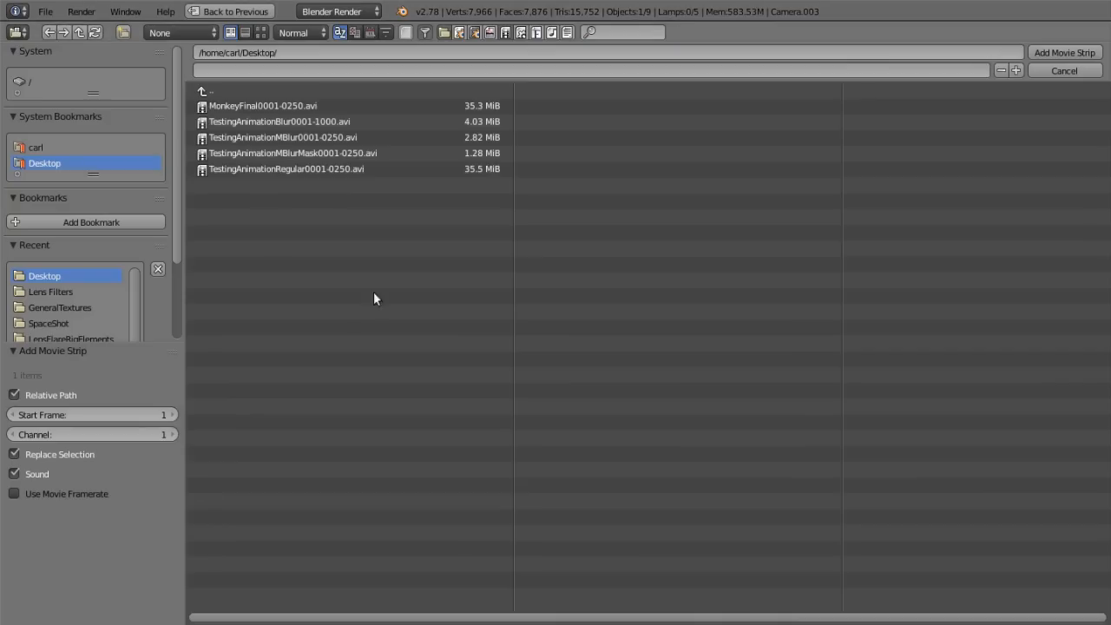
{"action": "left_click", "coordinate": [325, 153]}
{"action": "left_click", "coordinate": [1052, 54]}
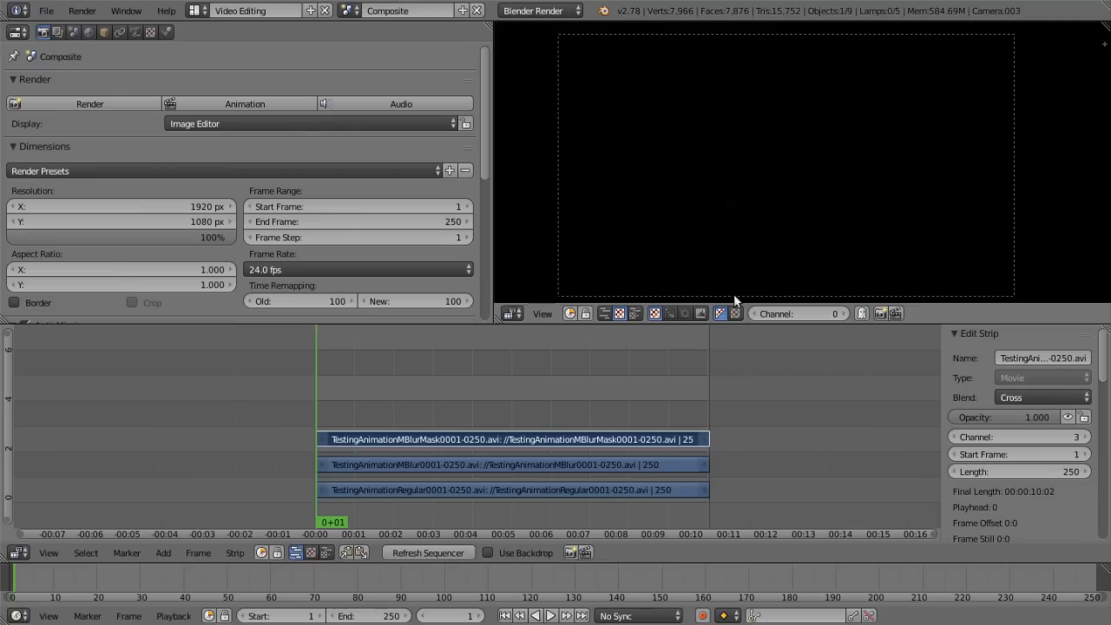
{"action": "left_click_drag", "start_coordinate": [307, 432], "coordinate": [364, 408]}
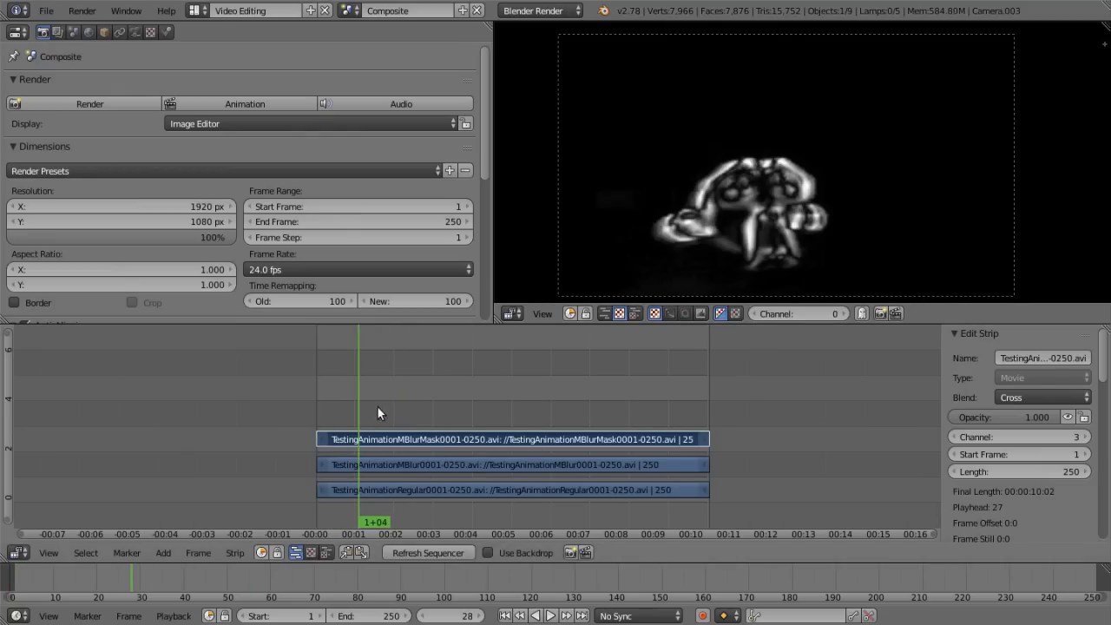
Mute the mask strip on channel 3 and set the blend mode of the motion-blurred strip on channel 2 to Alpha Over.
{"action": "left_click", "coordinate": [1069, 417]}
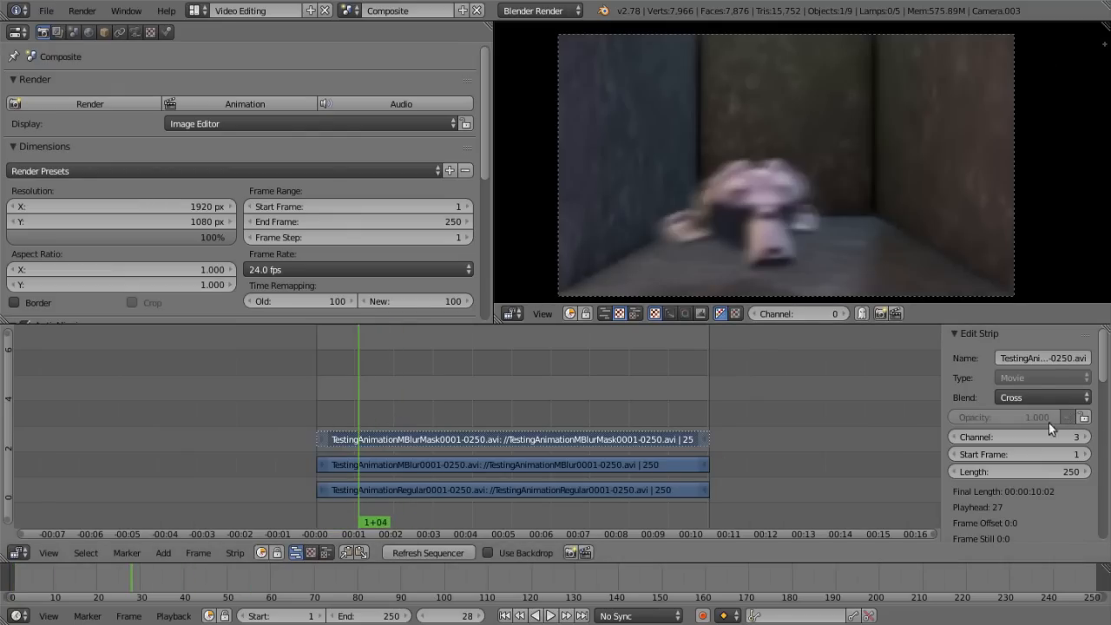
{"action": "left_click", "coordinate": [537, 462]}
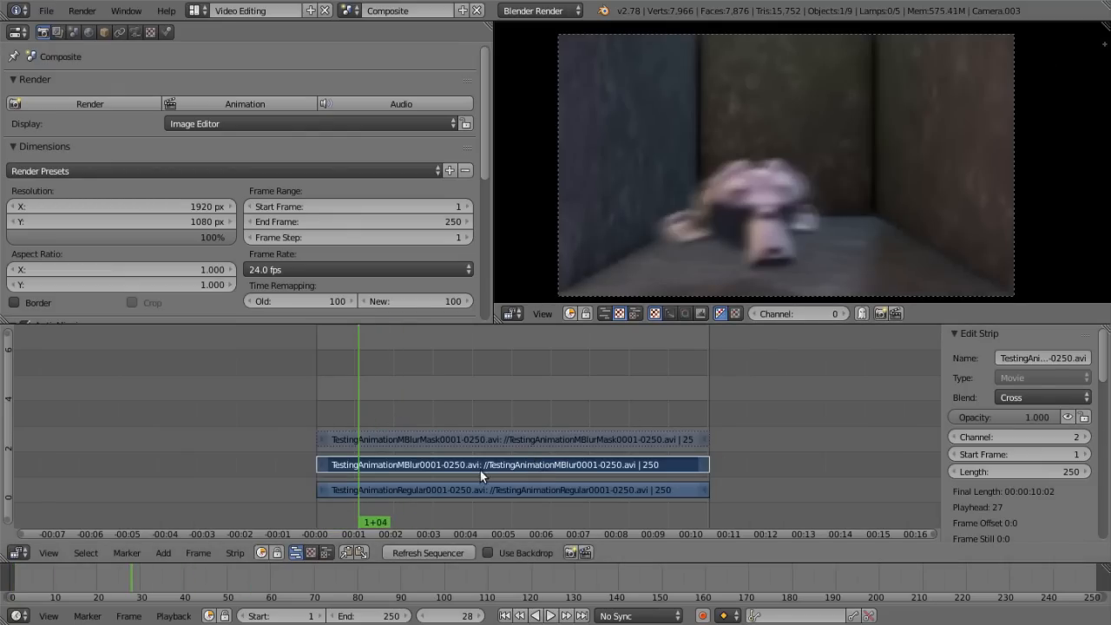
{"action": "left_click", "coordinate": [1056, 399]}
{"action": "left_click", "coordinate": [1041, 312]}
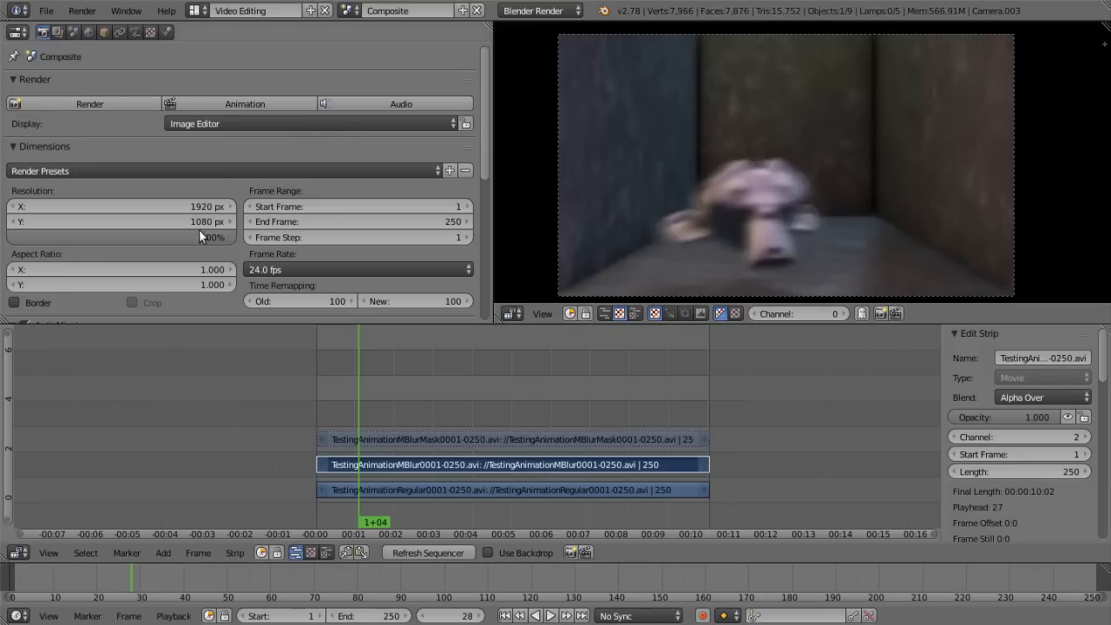
Examine the blurred edges, ears and background around the monkey head in the preview at frame 28.
{"action": "scroll", "coordinate": [599, 213], "scroll_direction": "up", "scroll_amount": 3}
{"action": "scroll", "coordinate": [604, 218], "scroll_direction": "up", "scroll_amount": 4}
{"action": "middle_click_drag", "start_coordinate": [677, 221], "coordinate": [700, 217]}
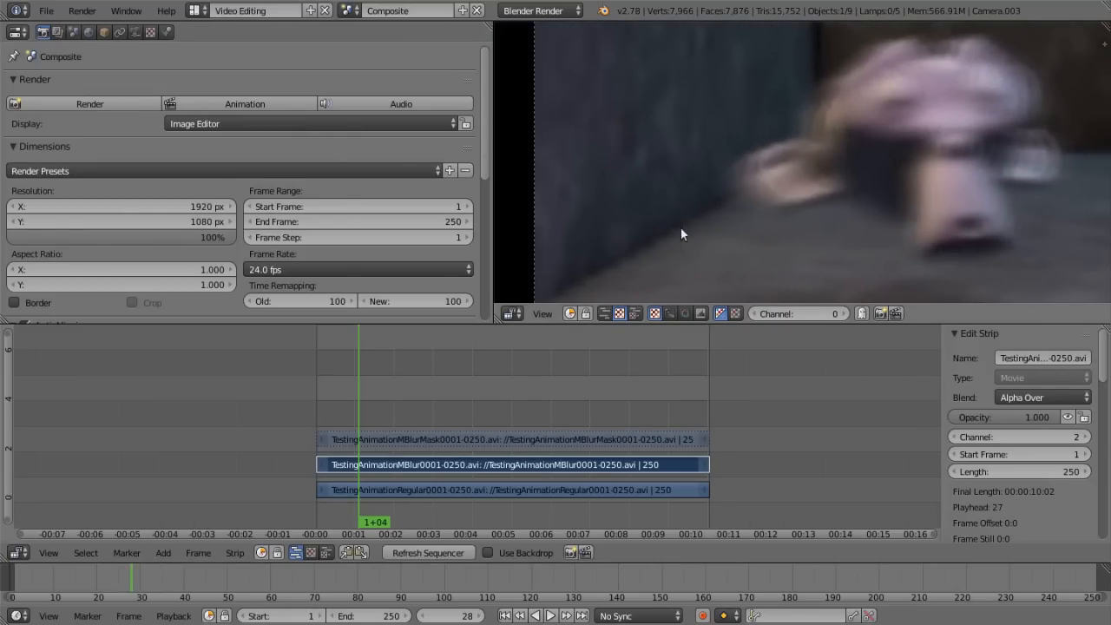
{"action": "scroll", "coordinate": [957, 172], "scroll_direction": "down", "scroll_amount": 3}
{"action": "middle_click_drag", "start_coordinate": [958, 170], "coordinate": [829, 200]}
{"action": "scroll", "coordinate": [828, 198], "scroll_direction": "down", "scroll_amount": 1}
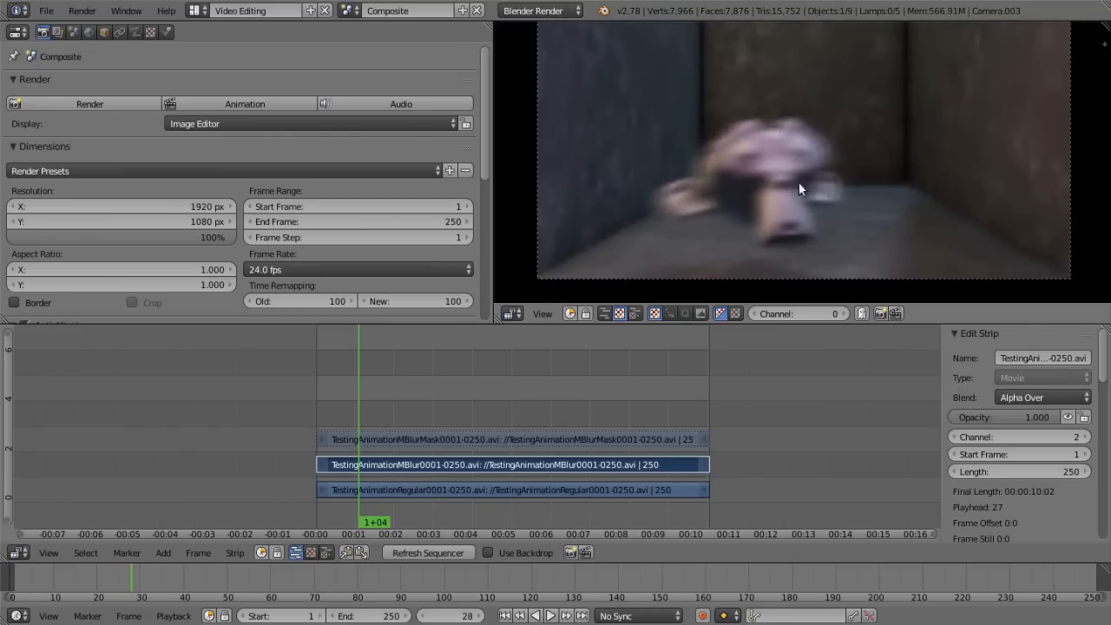
{"action": "scroll", "coordinate": [792, 182], "scroll_direction": "up", "scroll_amount": 2}
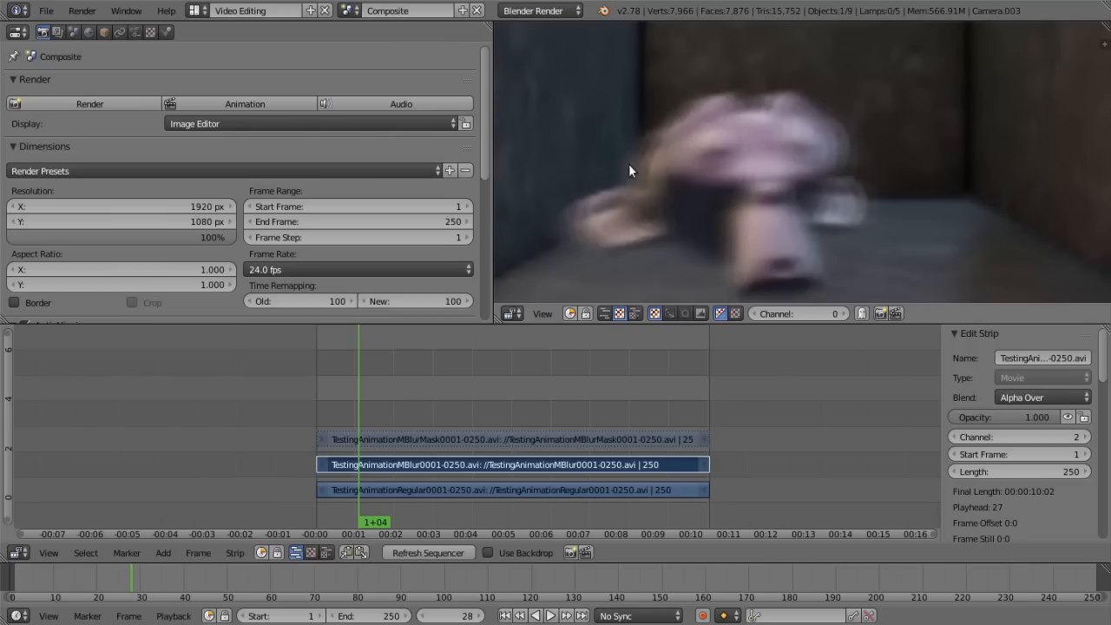
{"action": "scroll", "coordinate": [686, 217], "scroll_direction": "down", "scroll_amount": 2}
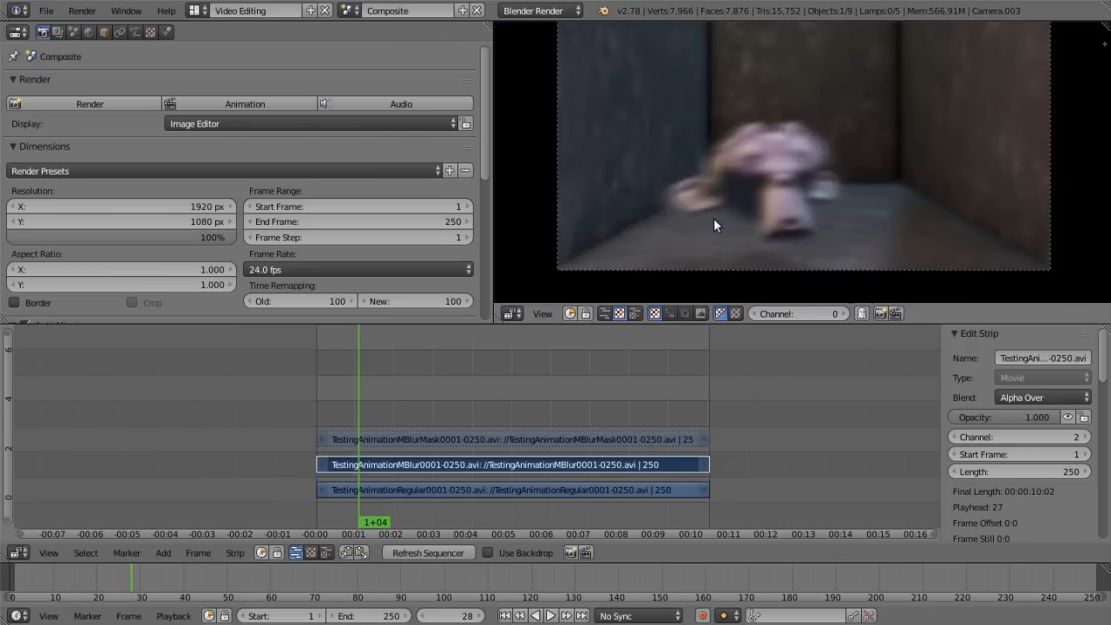
{"action": "scroll", "coordinate": [725, 202], "scroll_direction": "up", "scroll_amount": 1}
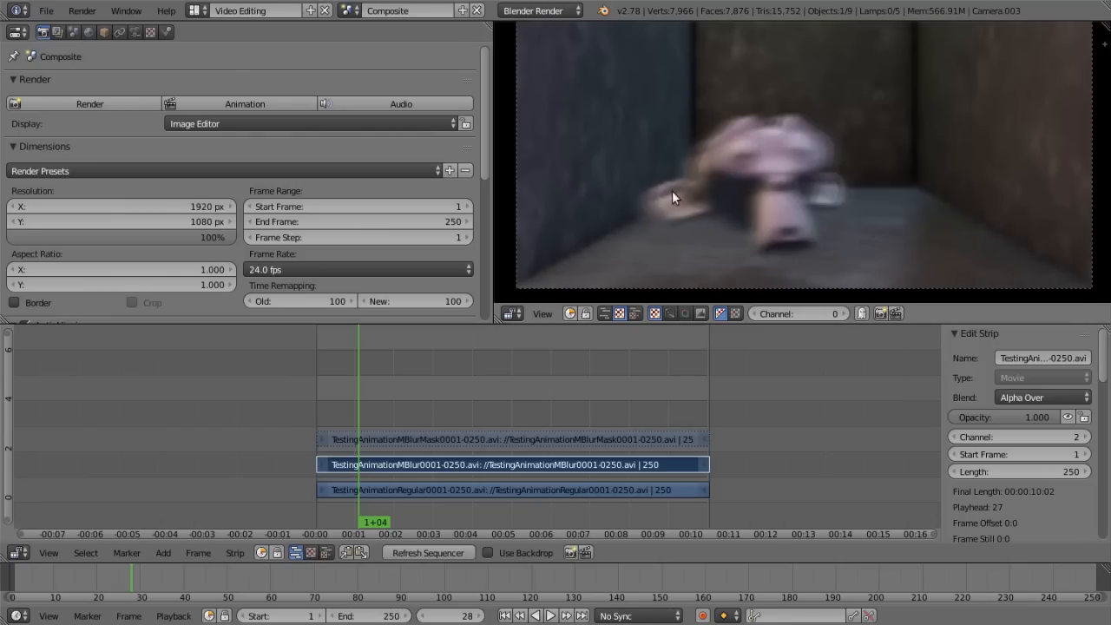
{"action": "scroll", "coordinate": [698, 165], "scroll_direction": "up", "scroll_amount": 2}
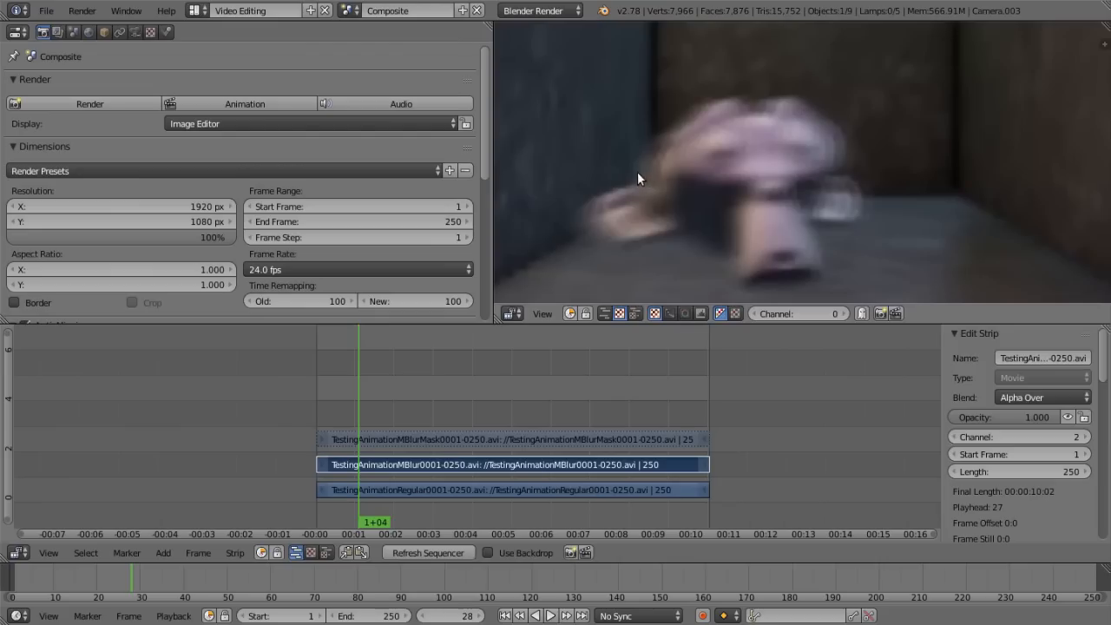
Step back and forth between frames 27 and 29 to compare the blur on the moving head, and return from the browser to Blender.
{"action": "left_click", "coordinate": [478, 617]}
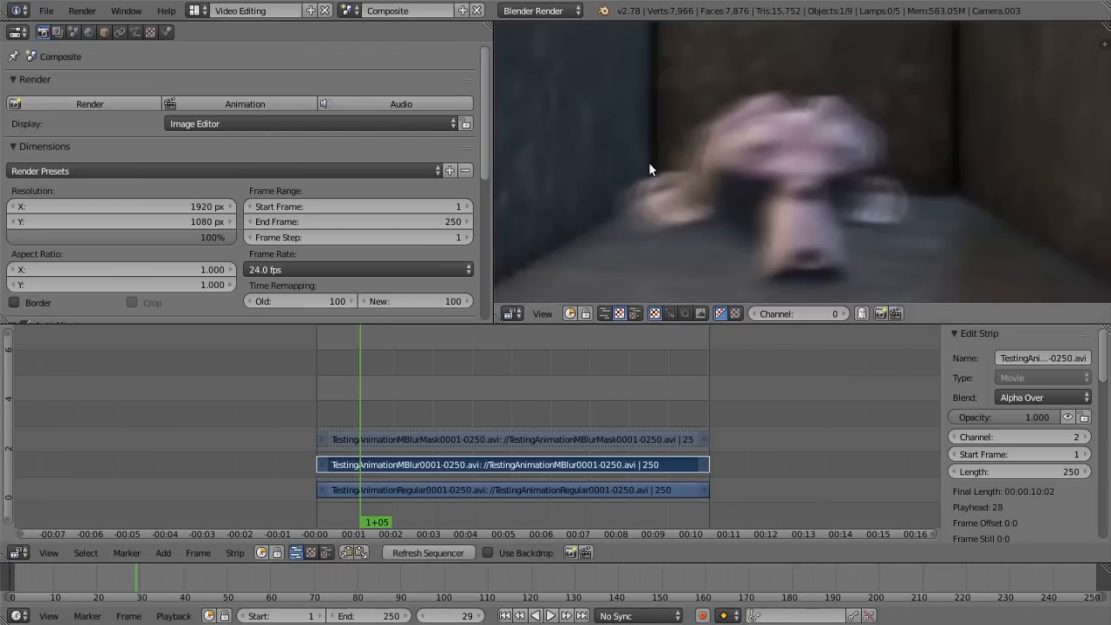
{"action": "left_click", "coordinate": [423, 617]}
{"action": "left_click", "coordinate": [480, 617]}
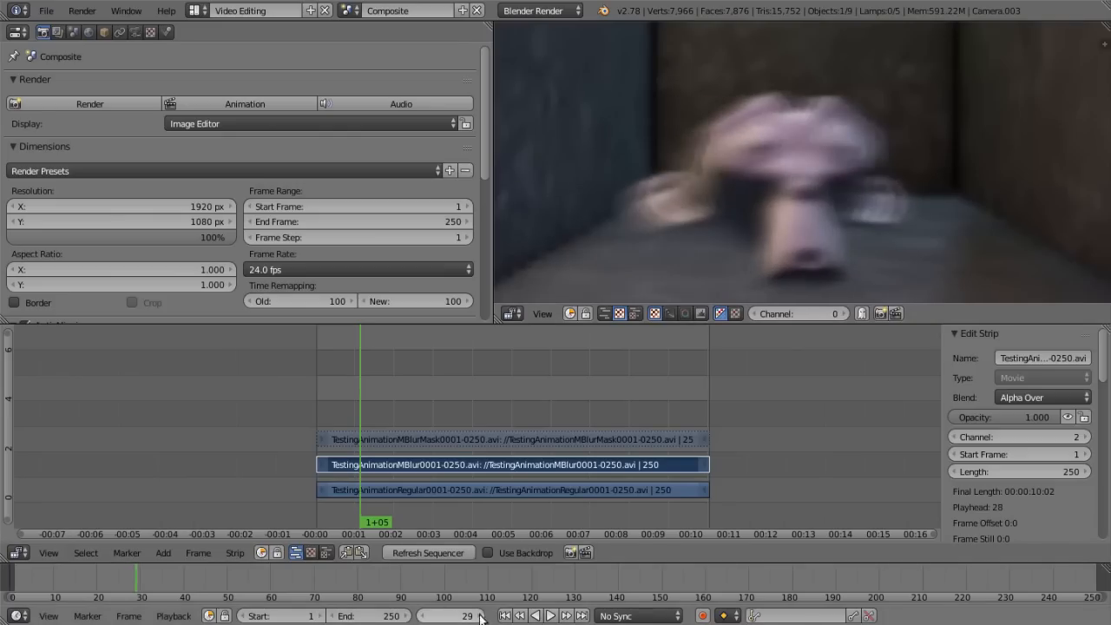
{"action": "left_click", "coordinate": [429, 618]}
{"action": "left_click", "coordinate": [428, 618]}
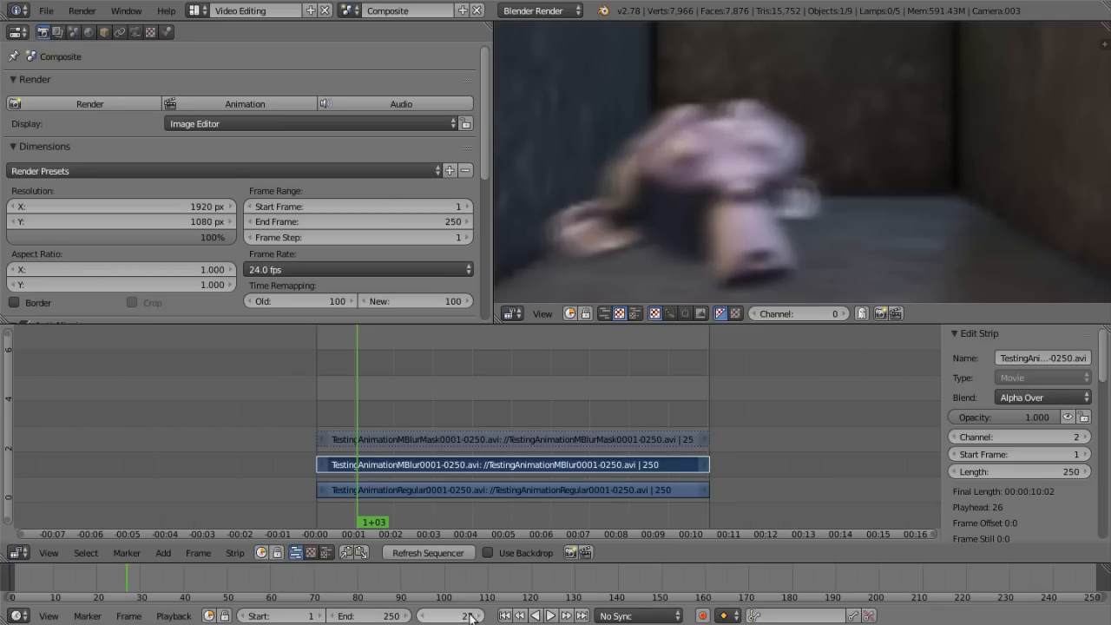
{"action": "left_click", "coordinate": [477, 618]}
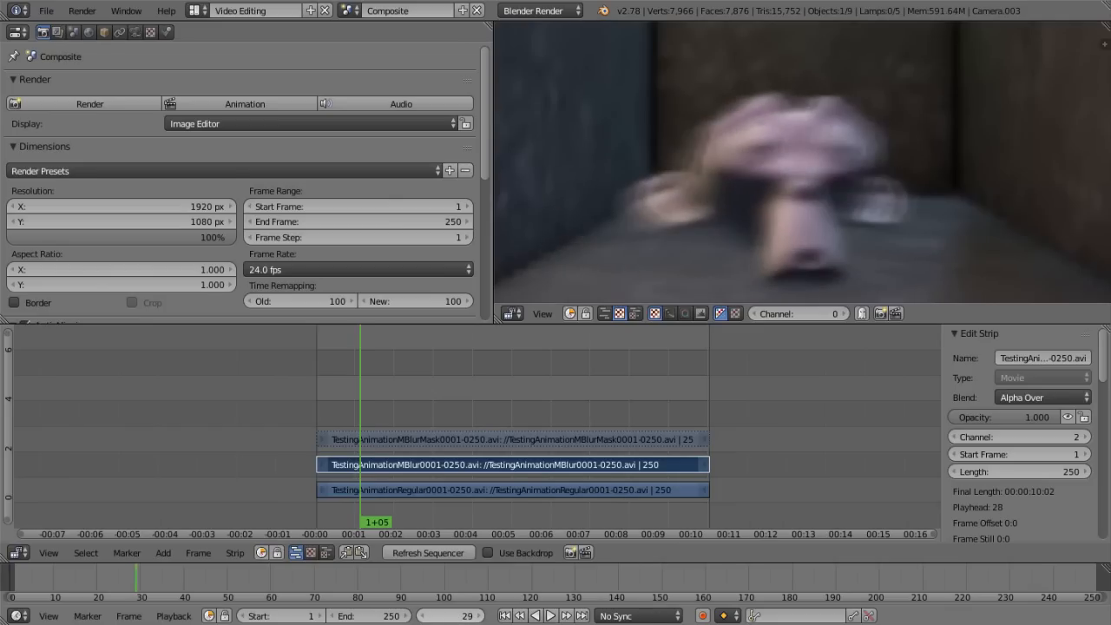
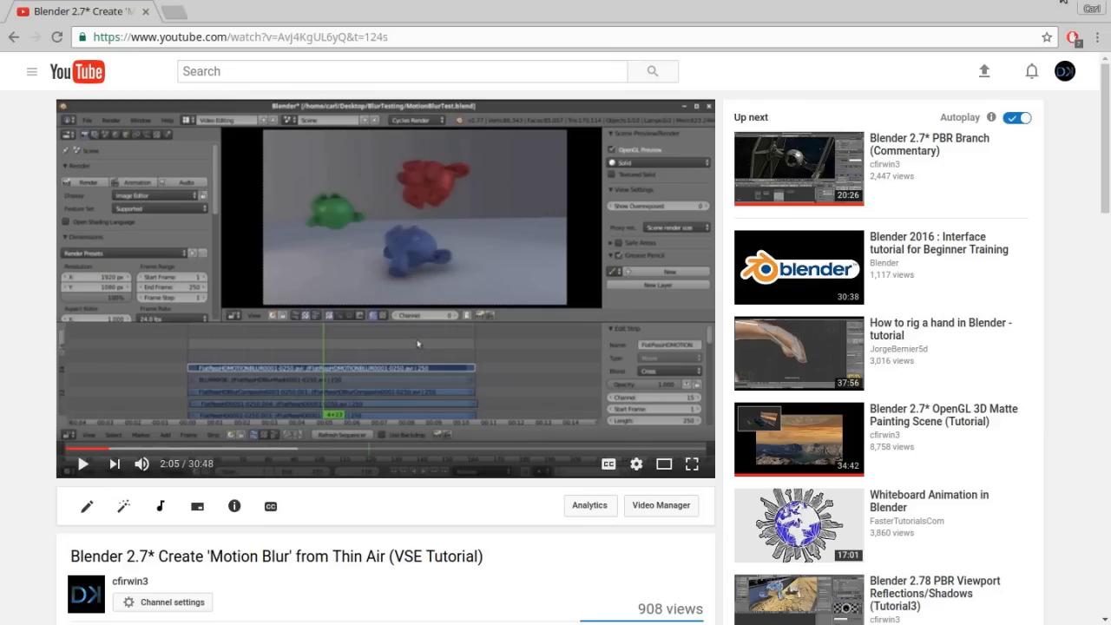
{"action": "key", "text": "alt+Tab"}
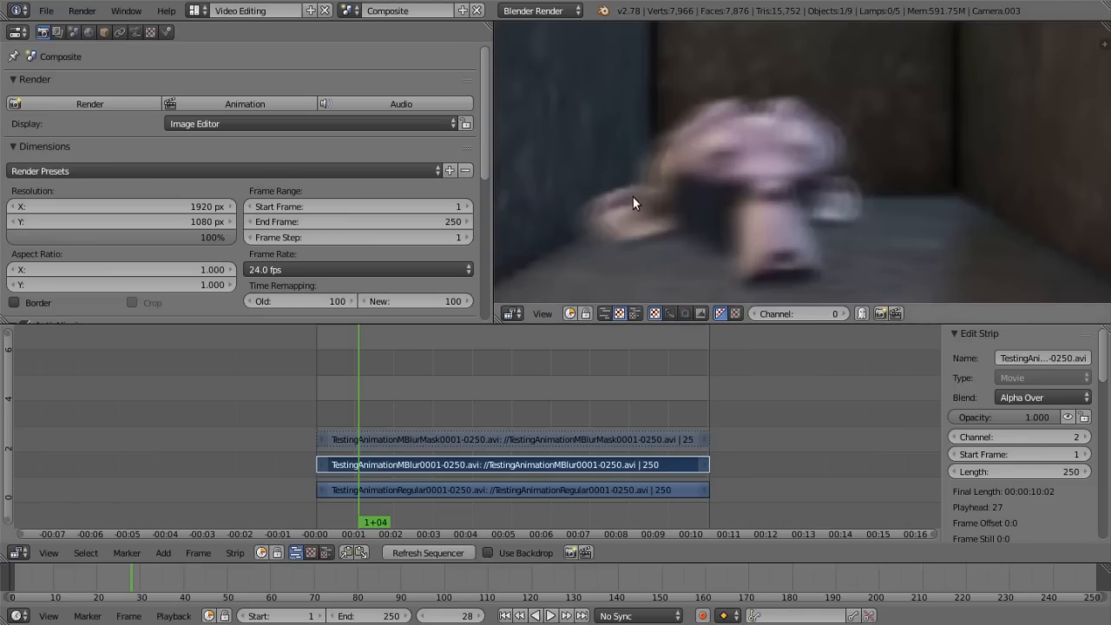
Add a Mask modifier to the motion-blurred strip on channel 2, using TestingAnimationMBlurMask0001-0250.avi as its mask strip.
{"action": "scroll", "coordinate": [631, 197], "scroll_direction": "down", "scroll_amount": 2}
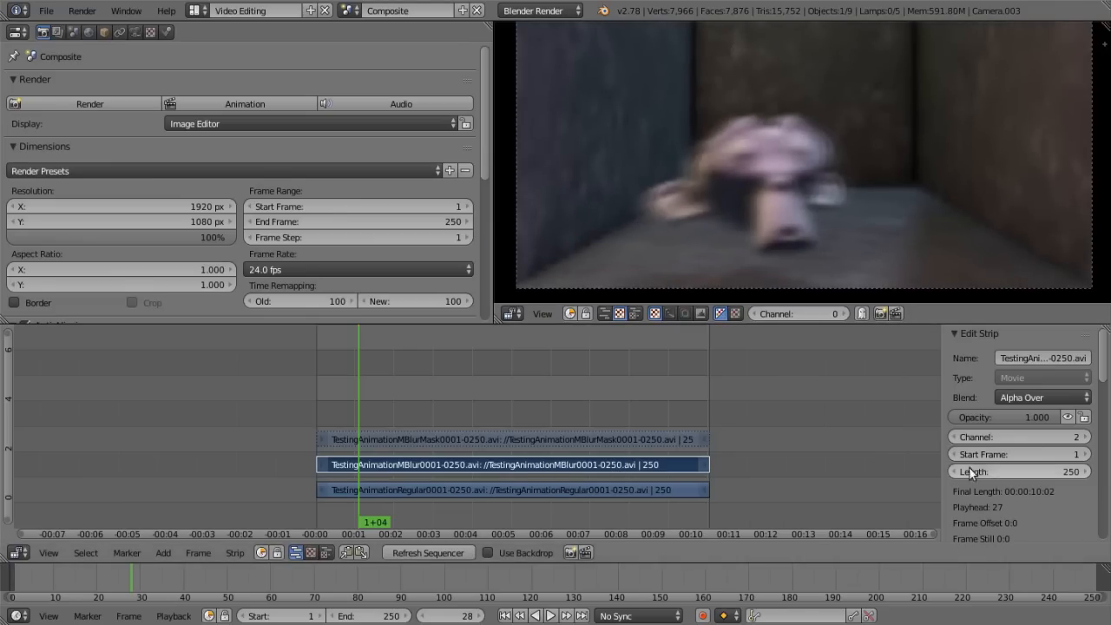
{"action": "scroll", "coordinate": [999, 463], "scroll_direction": "down", "scroll_amount": 15}
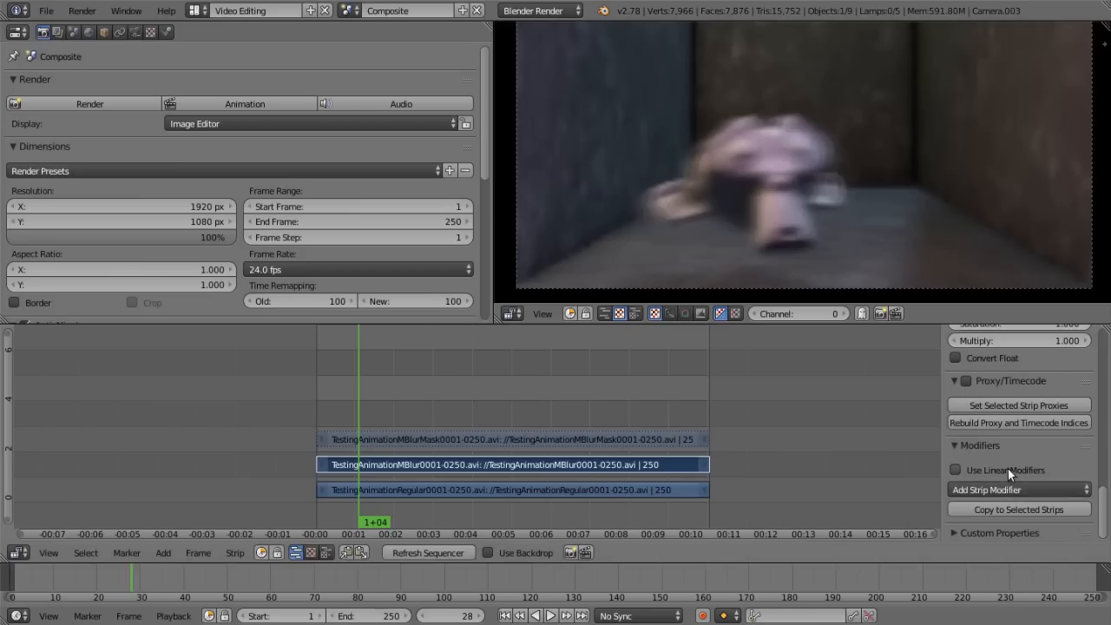
{"action": "left_click", "coordinate": [1004, 490]}
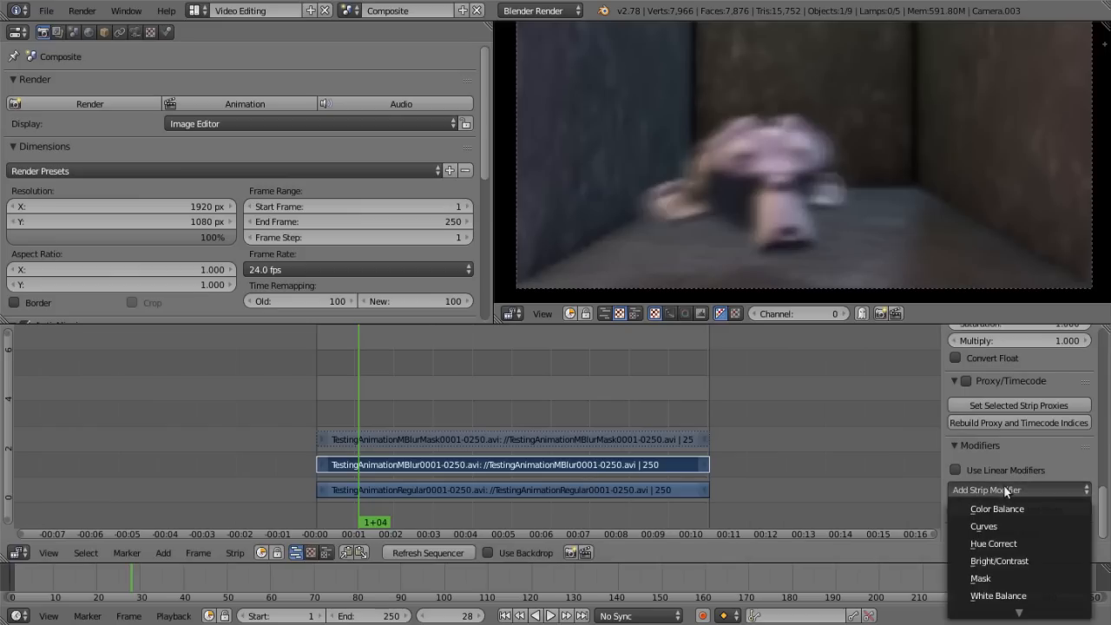
{"action": "left_click", "coordinate": [1003, 579]}
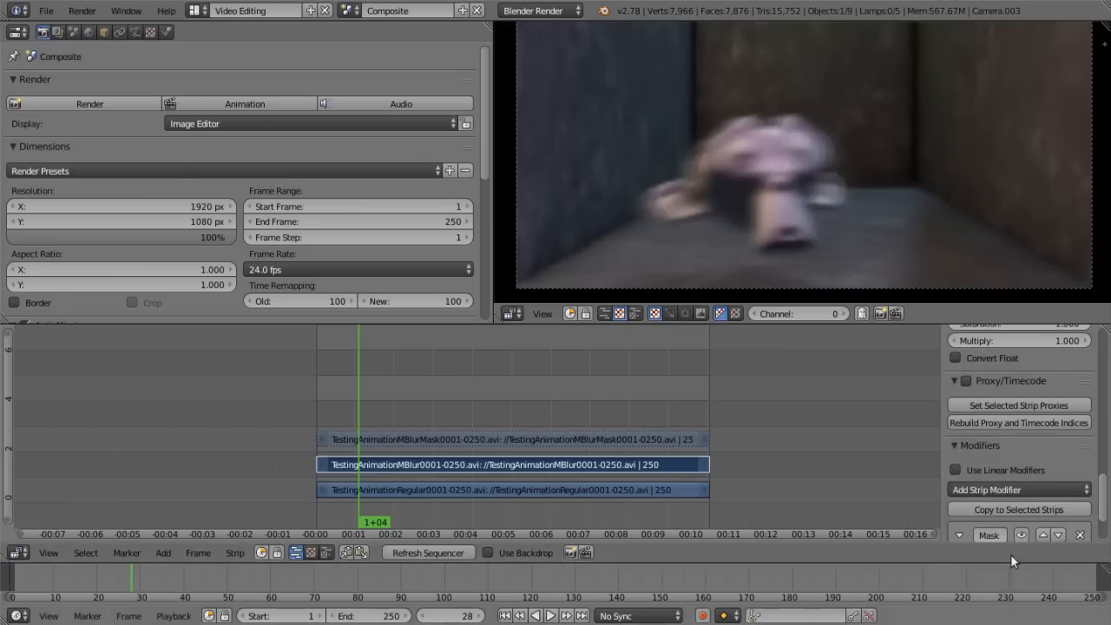
{"action": "scroll", "coordinate": [1037, 494], "scroll_direction": "down", "scroll_amount": 2}
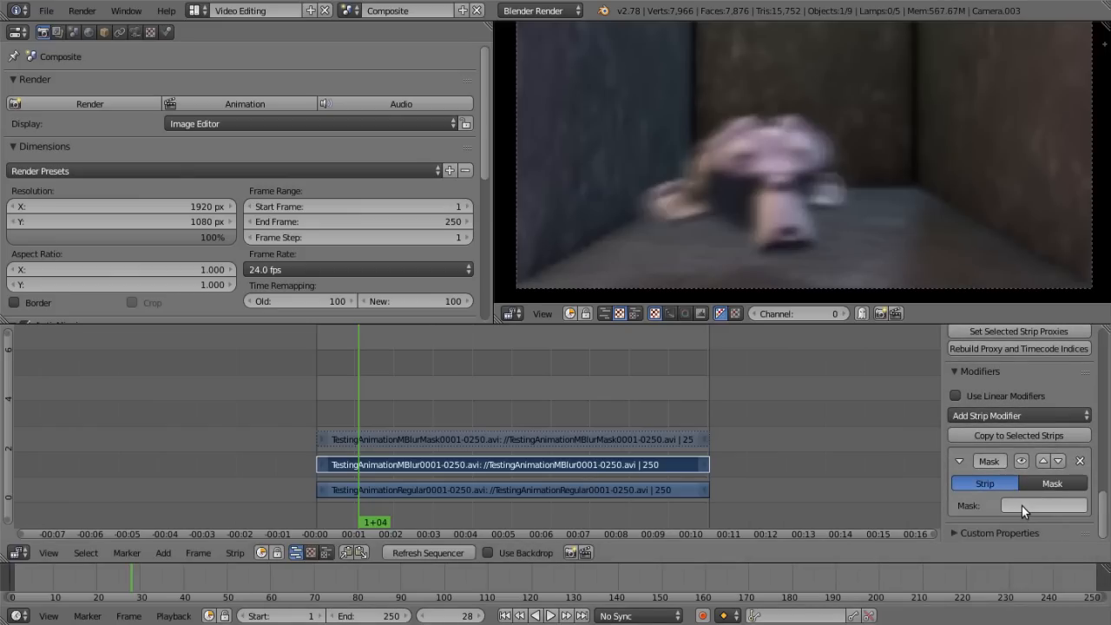
{"action": "left_click", "coordinate": [1022, 506]}
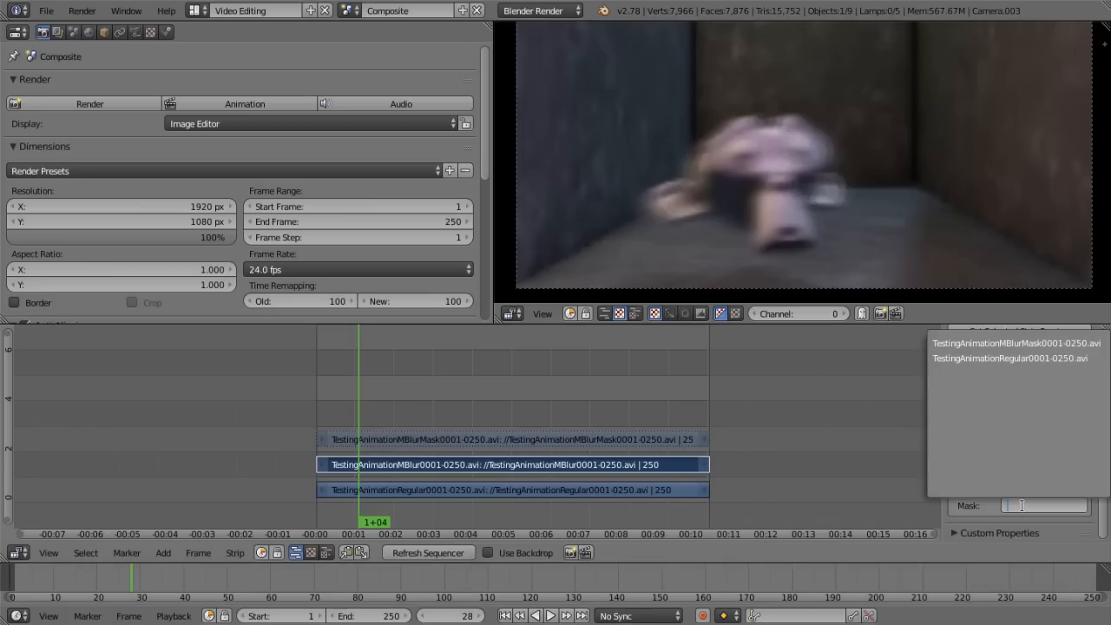
{"action": "left_click", "coordinate": [1023, 343]}
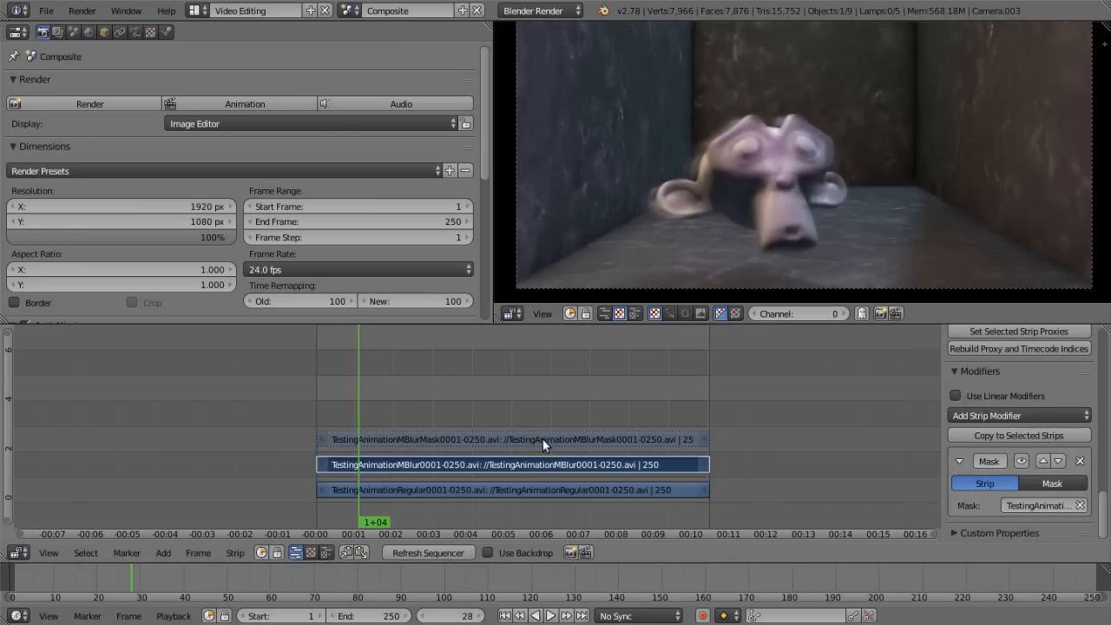
Examine the masked blur around the monkey head's ears and edges in the preview at frame 28.
{"action": "scroll", "coordinate": [737, 204], "scroll_direction": "up", "scroll_amount": 5}
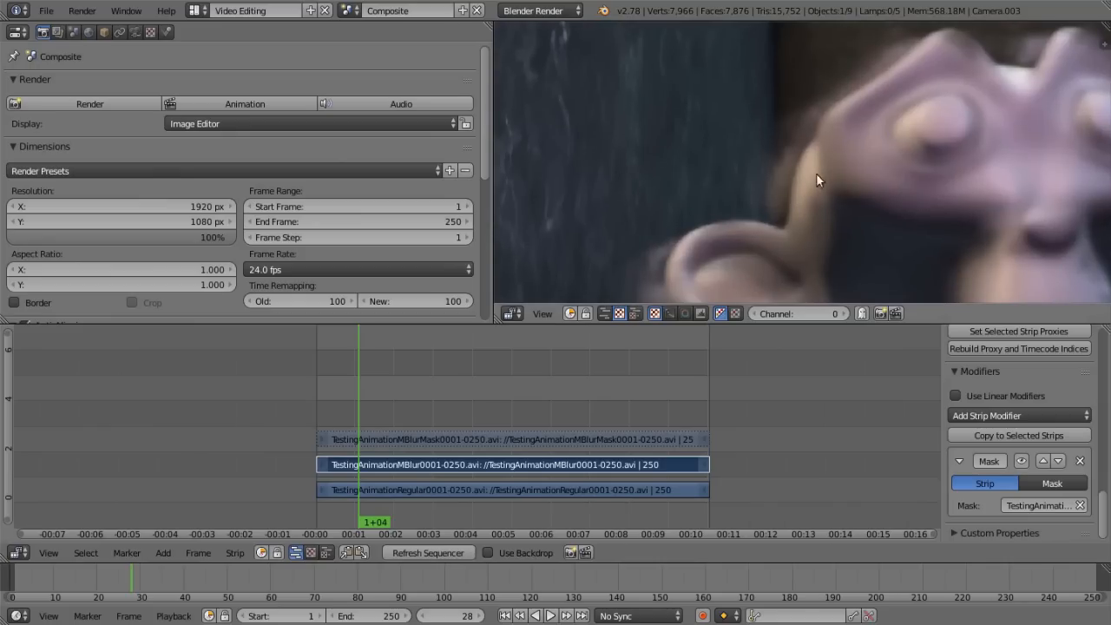
{"action": "scroll", "coordinate": [811, 177], "scroll_direction": "down", "scroll_amount": 1}
{"action": "scroll", "coordinate": [821, 172], "scroll_direction": "down", "scroll_amount": 1}
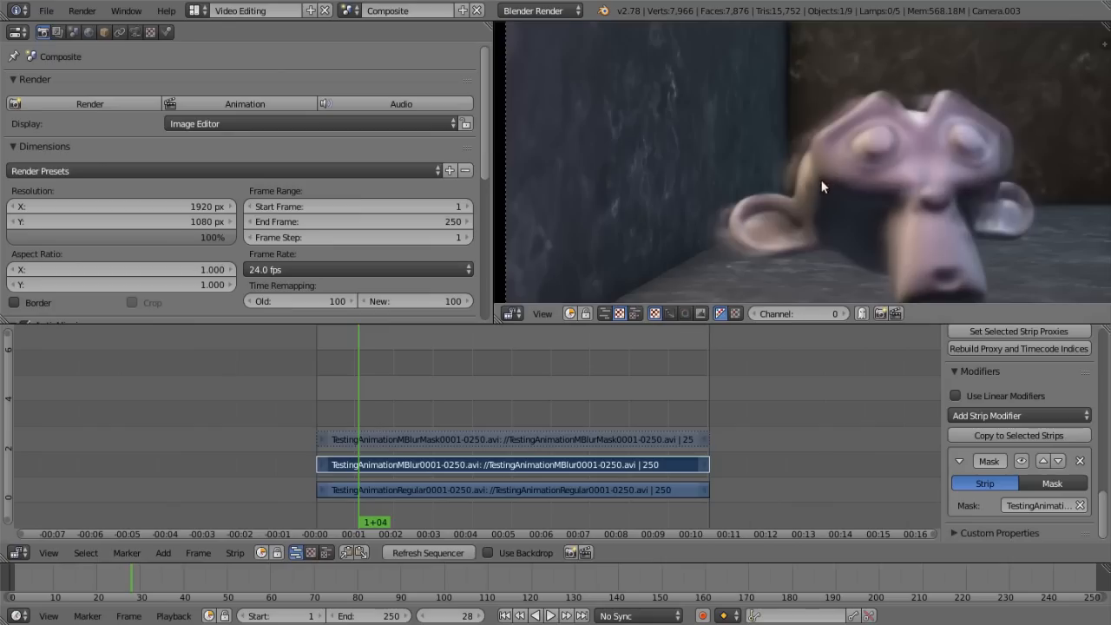
{"action": "scroll", "coordinate": [821, 173], "scroll_direction": "down", "scroll_amount": 3}
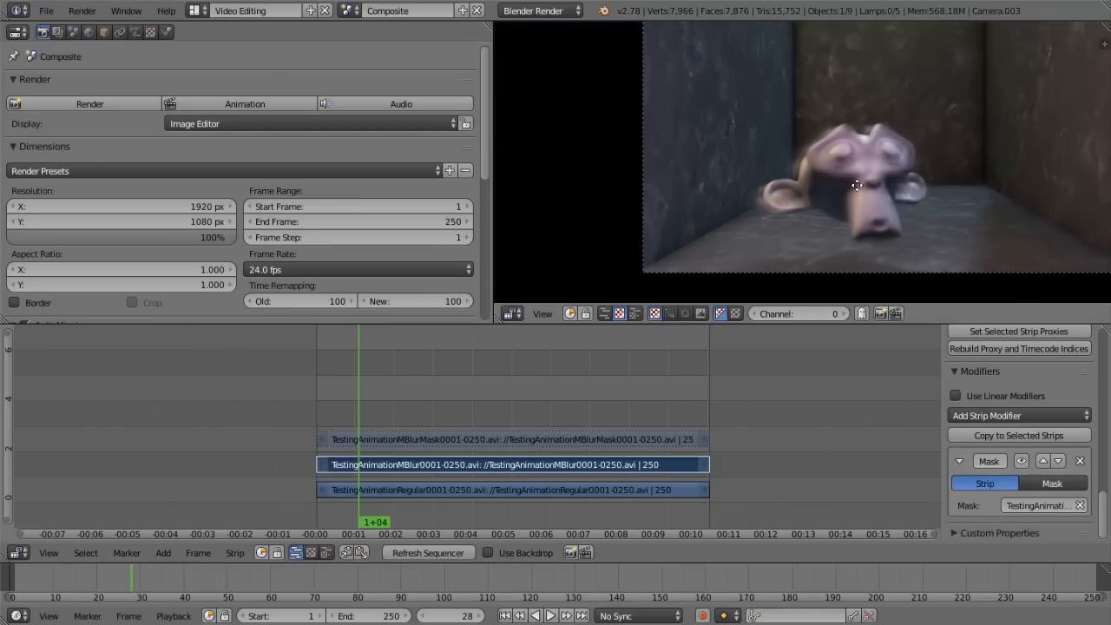
Move the playhead to frame 62 and step forward frame by frame to frame 70 to check the masked blur.
{"action": "mouse_move", "coordinate": [418, 414]}
{"action": "left_mouse_down"}
{"action": "mouse_move", "coordinate": [443, 414]}
{"action": "mouse_move", "coordinate": [411, 417]}
{"action": "left_mouse_up"}
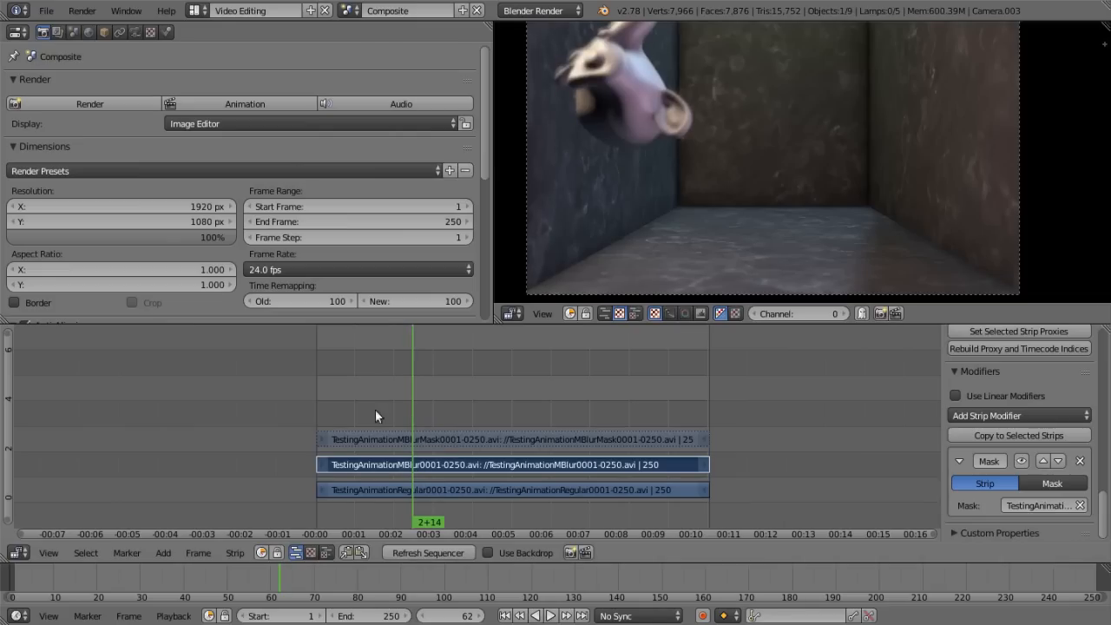
{"action": "left_click", "coordinate": [476, 617]}
{"action": "left_click", "coordinate": [476, 617]}
{"action": "left_click", "coordinate": [476, 616]}
{"action": "left_click", "coordinate": [476, 617]}
{"action": "left_click", "coordinate": [477, 617]}
{"action": "left_click", "coordinate": [478, 617]}
{"action": "left_click", "coordinate": [478, 617]}
{"action": "left_click", "coordinate": [477, 617]}
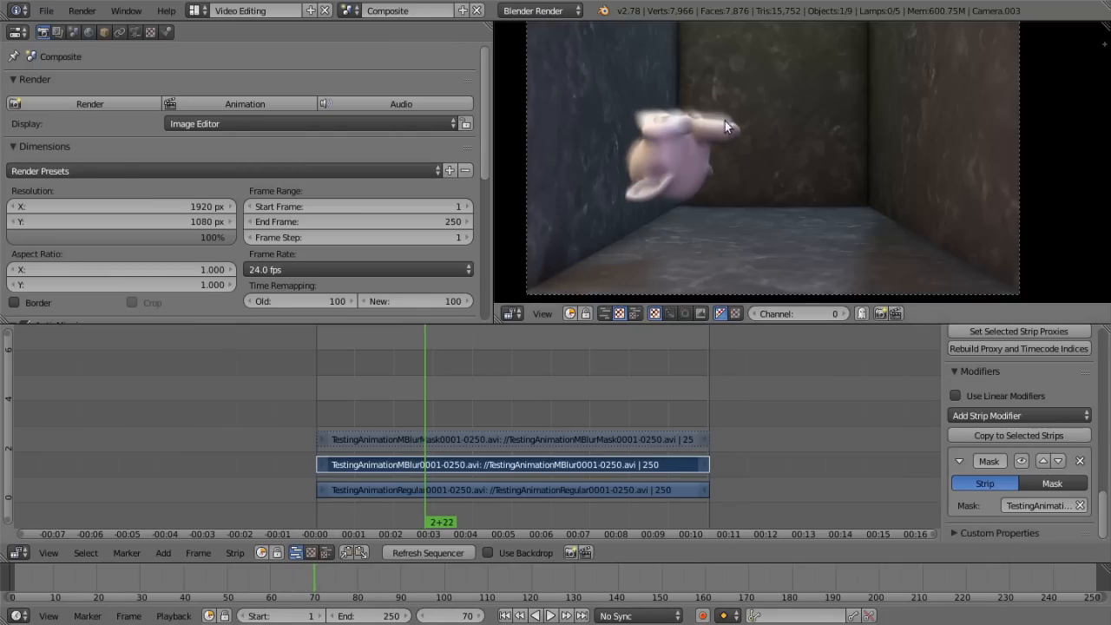
Examine the blurred edges of the monkey head at frame 70 and step forward to frame 75.
{"action": "scroll", "coordinate": [715, 119], "scroll_direction": "up", "scroll_amount": 2}
{"action": "scroll", "coordinate": [717, 134], "scroll_direction": "up", "scroll_amount": 2}
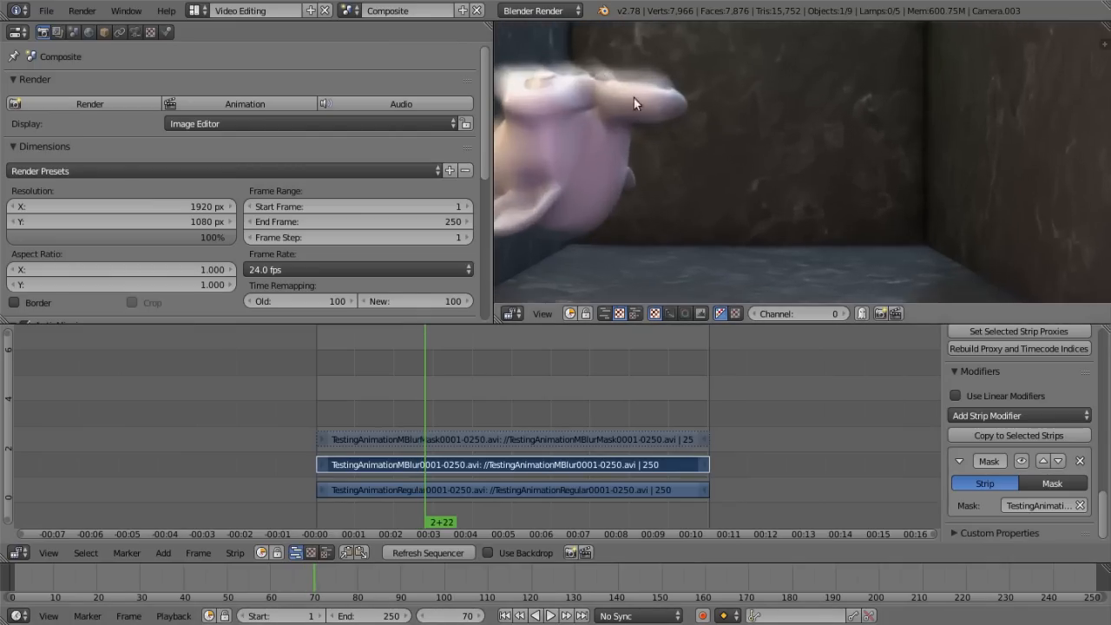
{"action": "scroll", "coordinate": [619, 83], "scroll_direction": "down", "scroll_amount": 3}
{"action": "scroll", "coordinate": [655, 169], "scroll_direction": "up", "scroll_amount": 1}
{"action": "left_click", "coordinate": [478, 616]}
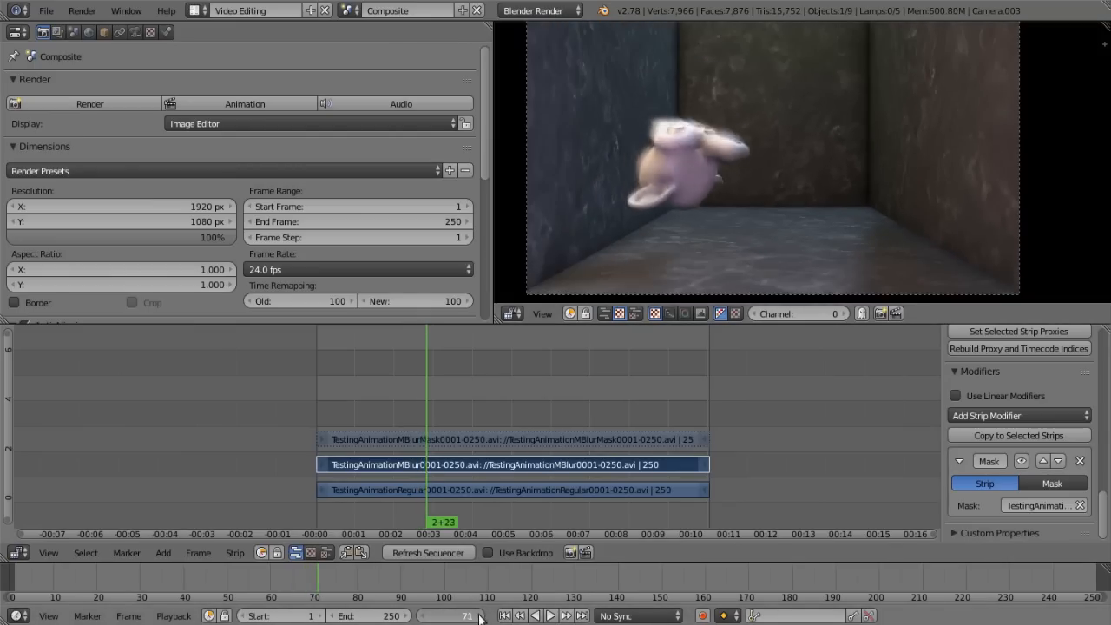
{"action": "left_click", "coordinate": [478, 615]}
{"action": "left_click", "coordinate": [478, 615]}
{"action": "left_click", "coordinate": [478, 616]}
{"action": "left_click", "coordinate": [479, 616]}
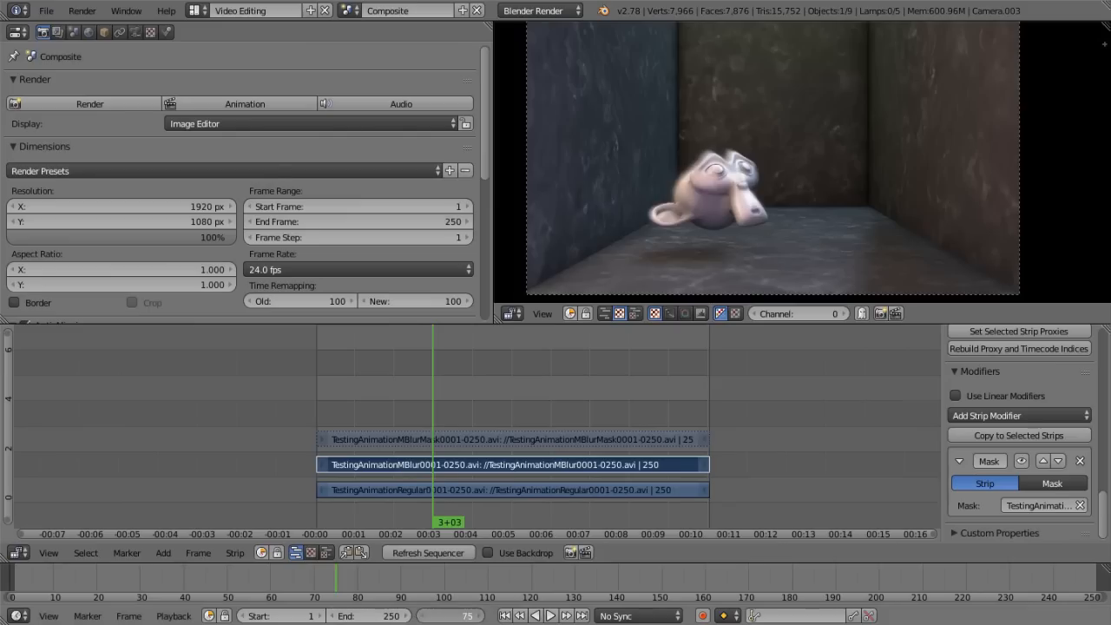
Step back frame by frame to frame 68 to review the blur on the moving head.
{"action": "left_click", "coordinate": [423, 616]}
{"action": "left_click", "coordinate": [423, 617]}
{"action": "left_click", "coordinate": [423, 616]}
{"action": "left_click", "coordinate": [423, 616]}
{"action": "left_click", "coordinate": [422, 616]}
{"action": "left_click", "coordinate": [423, 616]}
{"action": "left_click", "coordinate": [423, 616]}
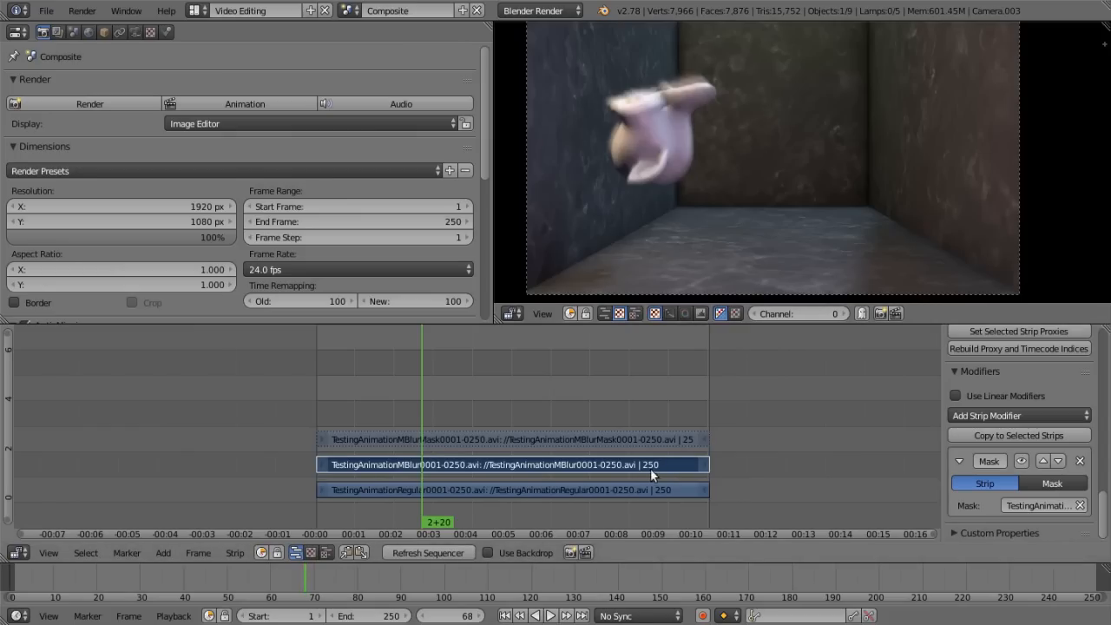
Try an opacity of 0.416 on the motion-blurred strip on channel 2 and start playback.
{"action": "scroll", "coordinate": [1004, 441], "scroll_direction": "up", "scroll_amount": 10}
{"action": "left_click_drag", "start_coordinate": [1049, 413], "coordinate": [999, 413]}
{"action": "key", "text": "alt+a"}
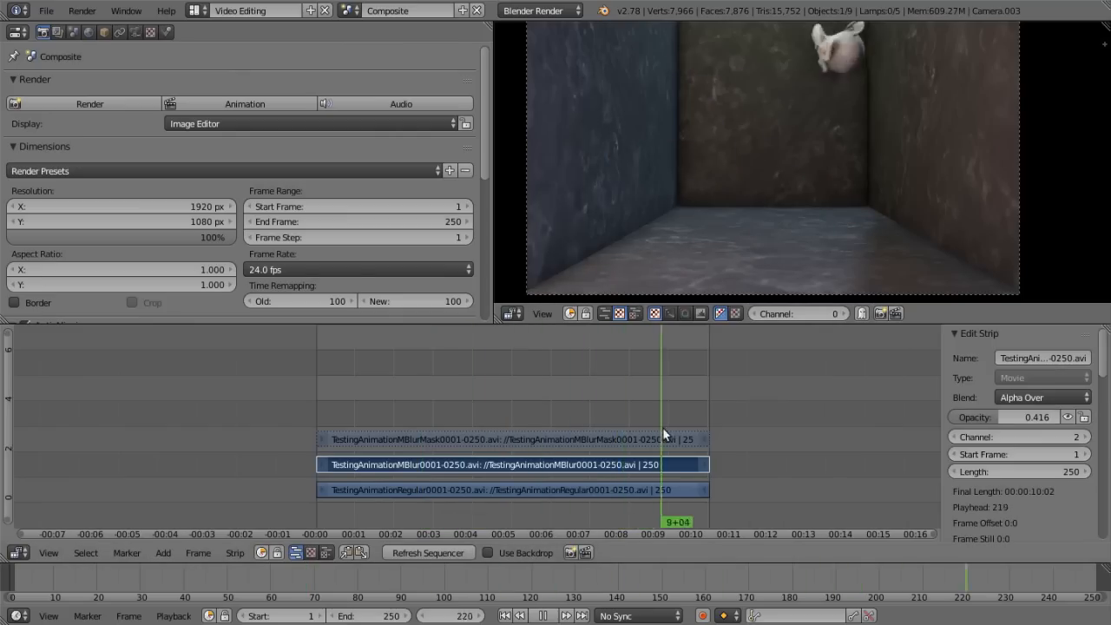
Stop playback at frame 71 and restore the motion-blurred strip's opacity to 1.000.
{"action": "left_click_drag", "start_coordinate": [634, 429], "coordinate": [427, 414]}
{"action": "key", "text": "alt+a"}
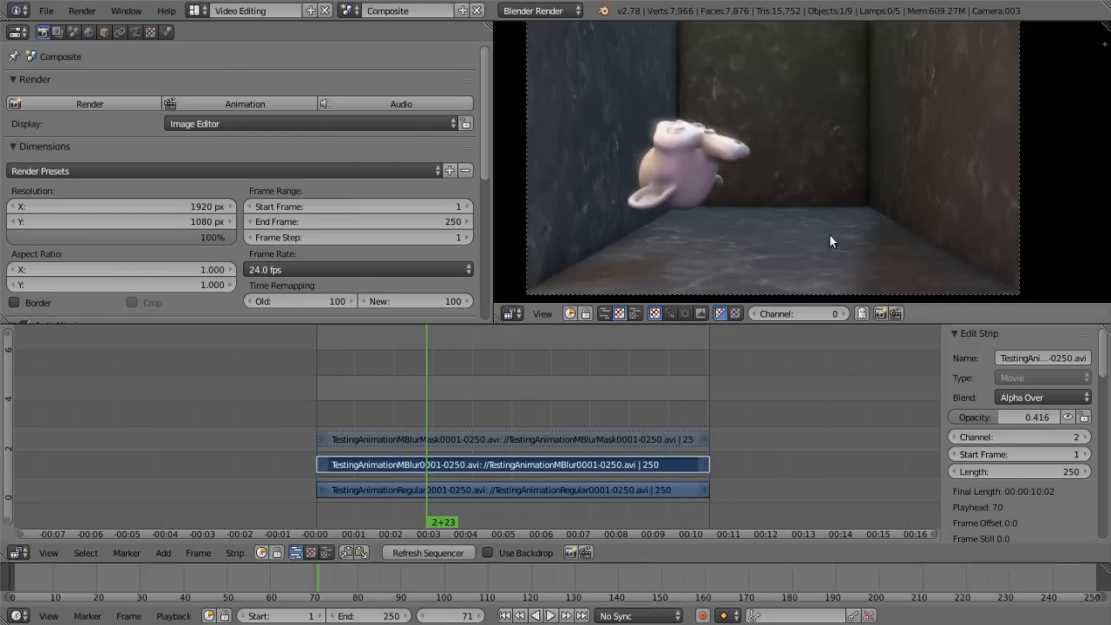
{"action": "left_click_drag", "start_coordinate": [997, 412], "coordinate": [1077, 412]}
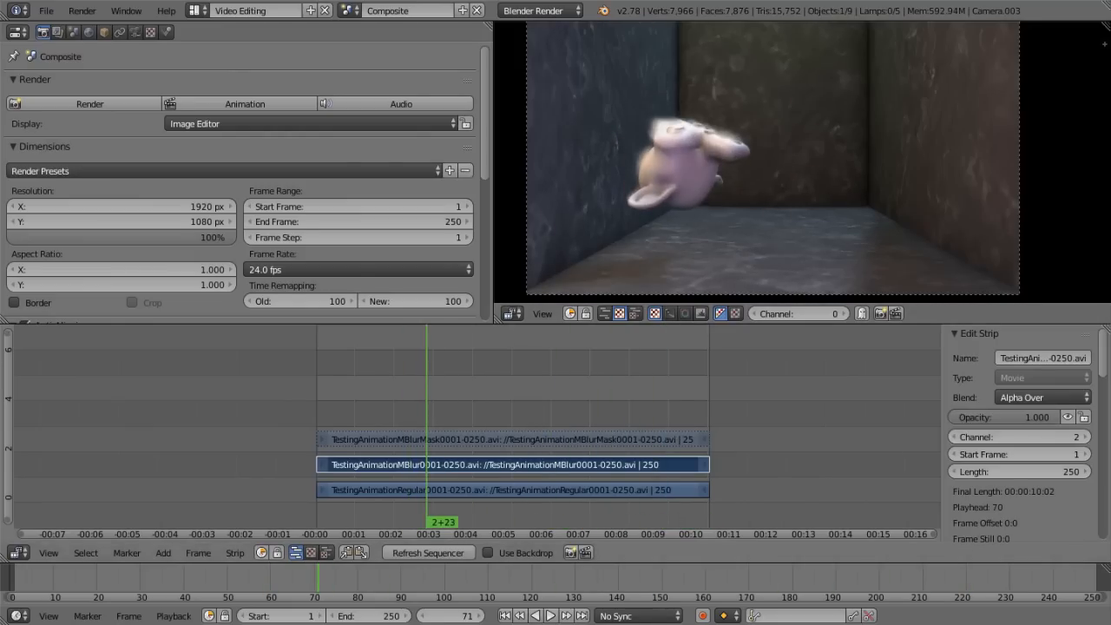
Set the color Multiply of the mask strip on channel 3 to 2 and refresh the sequencer.
{"action": "right_click", "coordinate": [566, 440]}
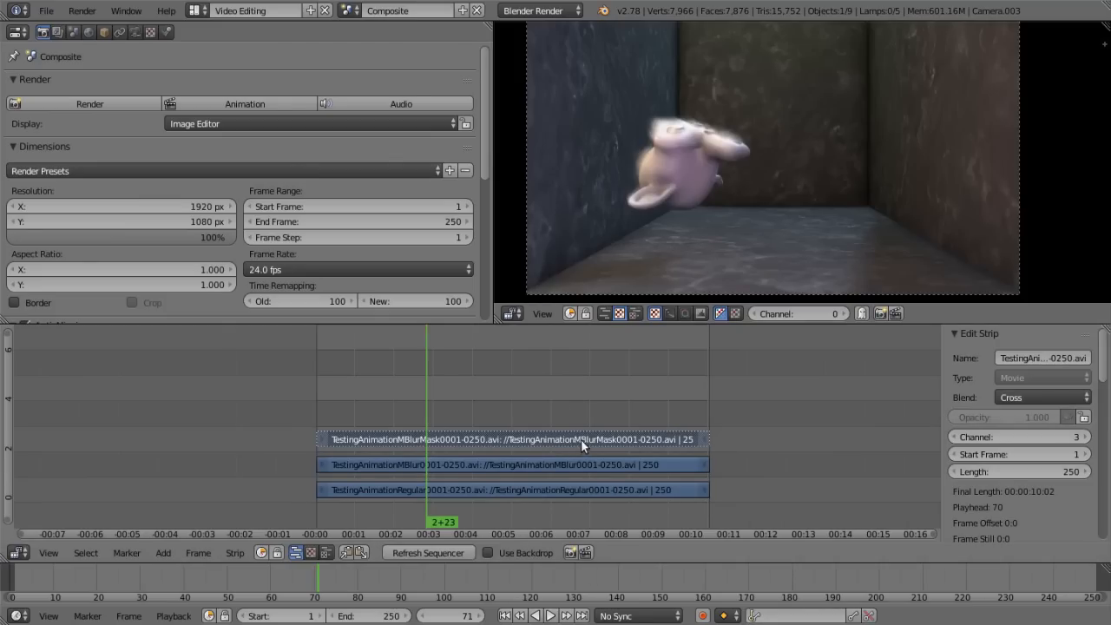
{"action": "scroll", "coordinate": [1018, 445], "scroll_direction": "down", "scroll_amount": 10}
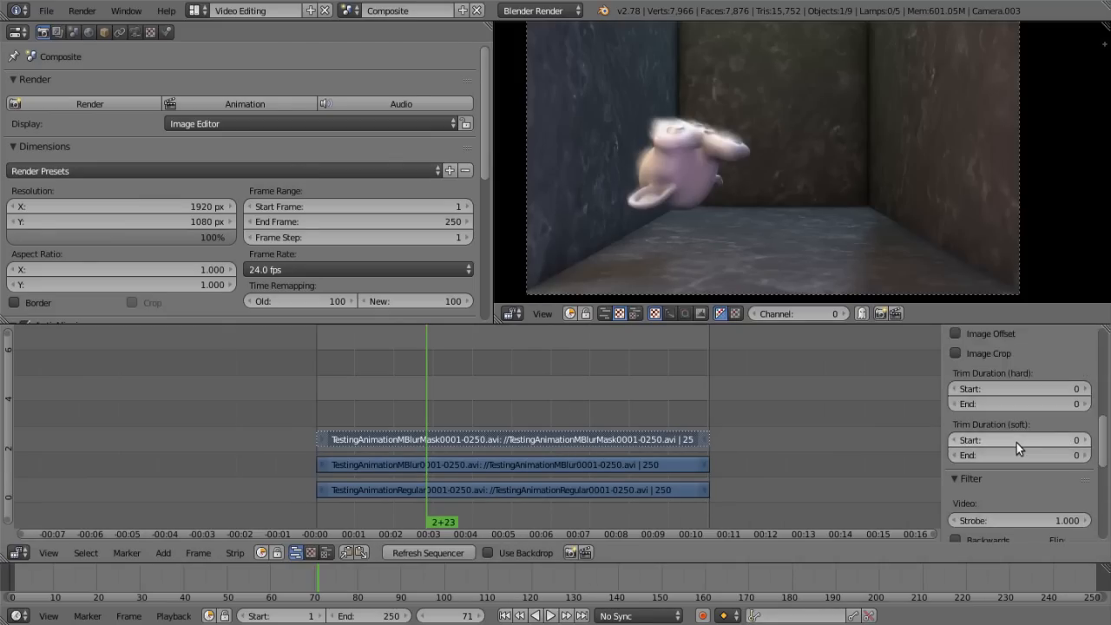
{"action": "scroll", "coordinate": [1016, 446], "scroll_direction": "down", "scroll_amount": 2}
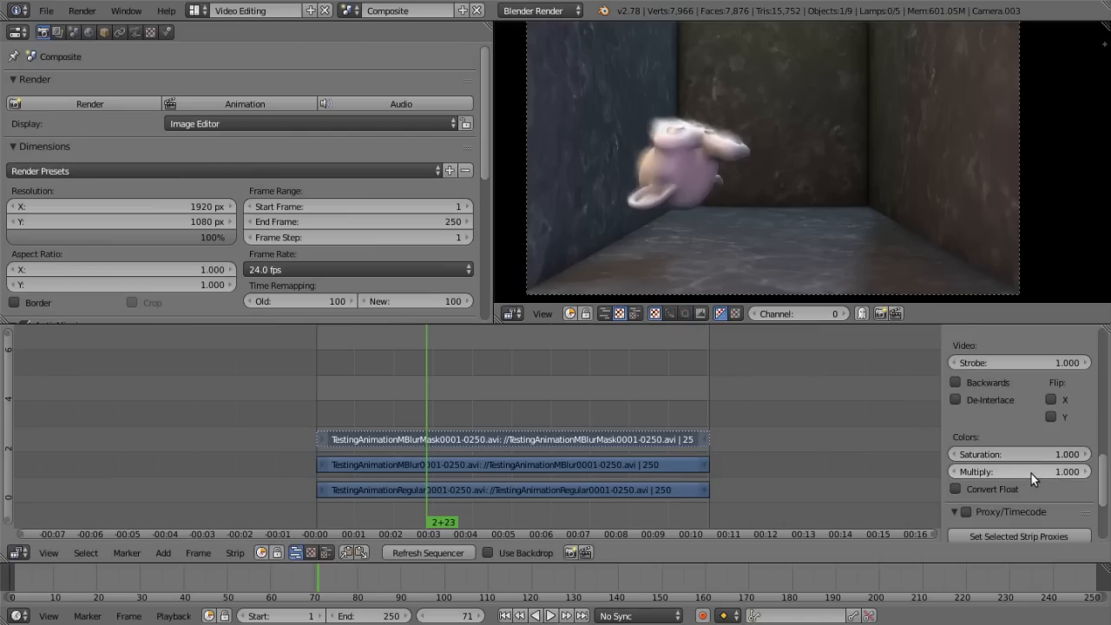
{"action": "left_click", "coordinate": [1036, 473]}
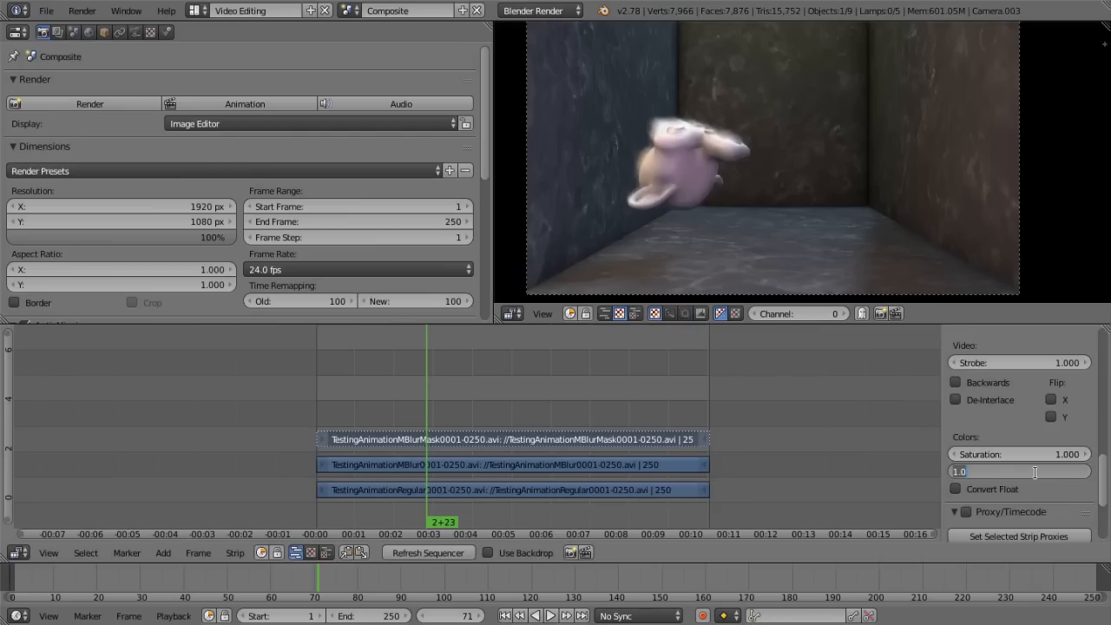
{"action": "type", "text": "2"}
{"action": "key", "text": "Return"}
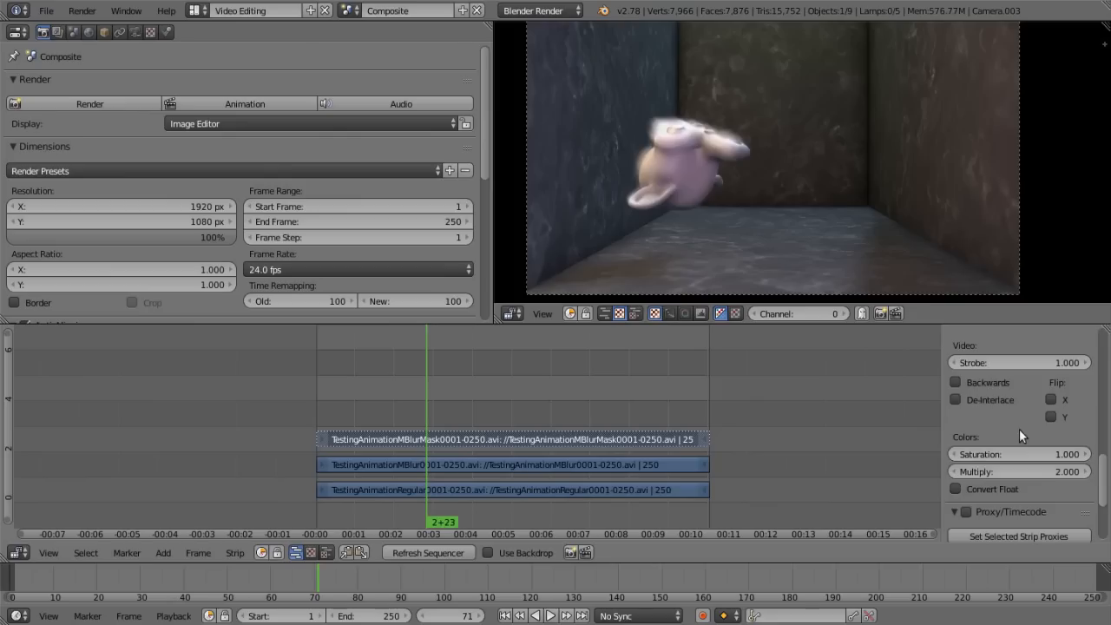
{"action": "left_click", "coordinate": [433, 554]}
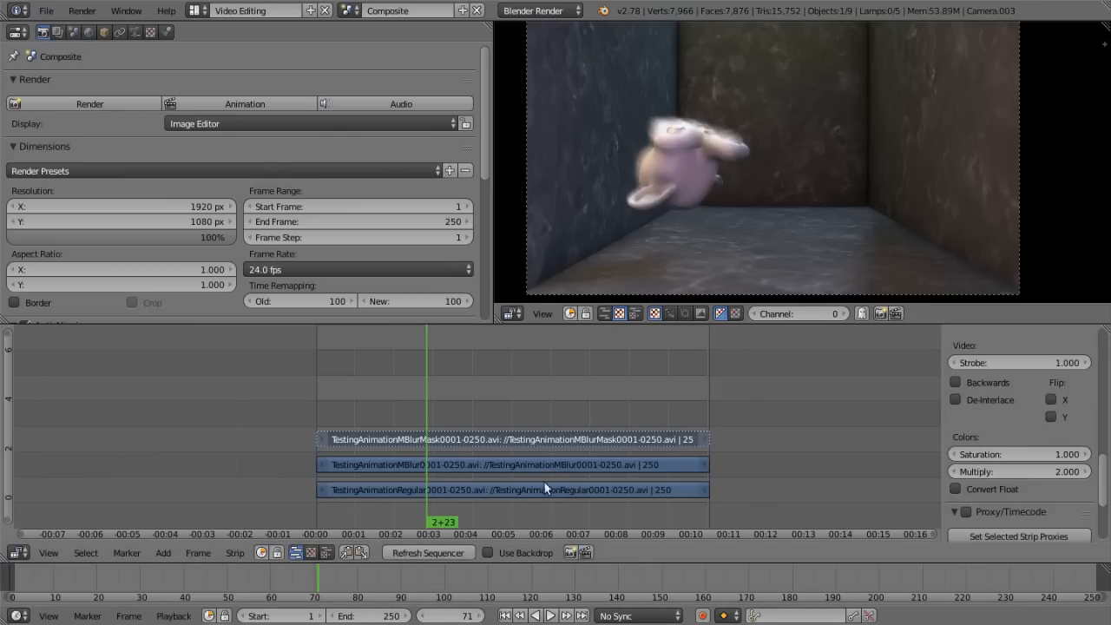
Examine the strengthened blur on the monkey head at frame 71 and play the animation briefly from there.
{"action": "scroll", "coordinate": [701, 184], "scroll_direction": "up", "scroll_amount": 3}
{"action": "scroll", "coordinate": [694, 178], "scroll_direction": "down", "scroll_amount": 2}
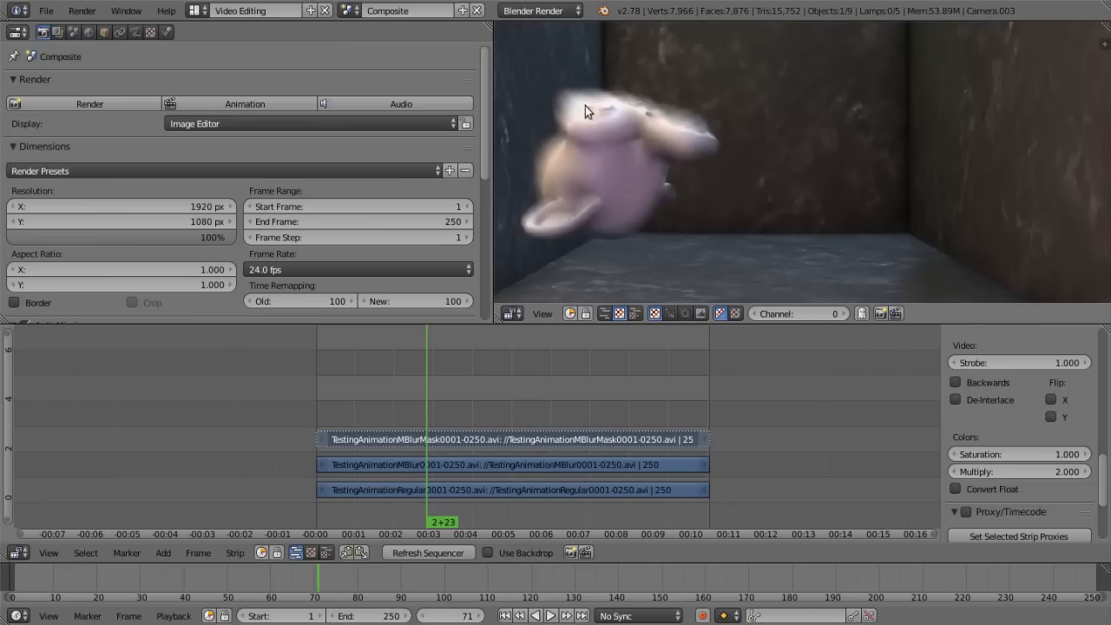
{"action": "scroll", "coordinate": [747, 128], "scroll_direction": "down", "scroll_amount": 1}
{"action": "key", "text": "alt+a"}
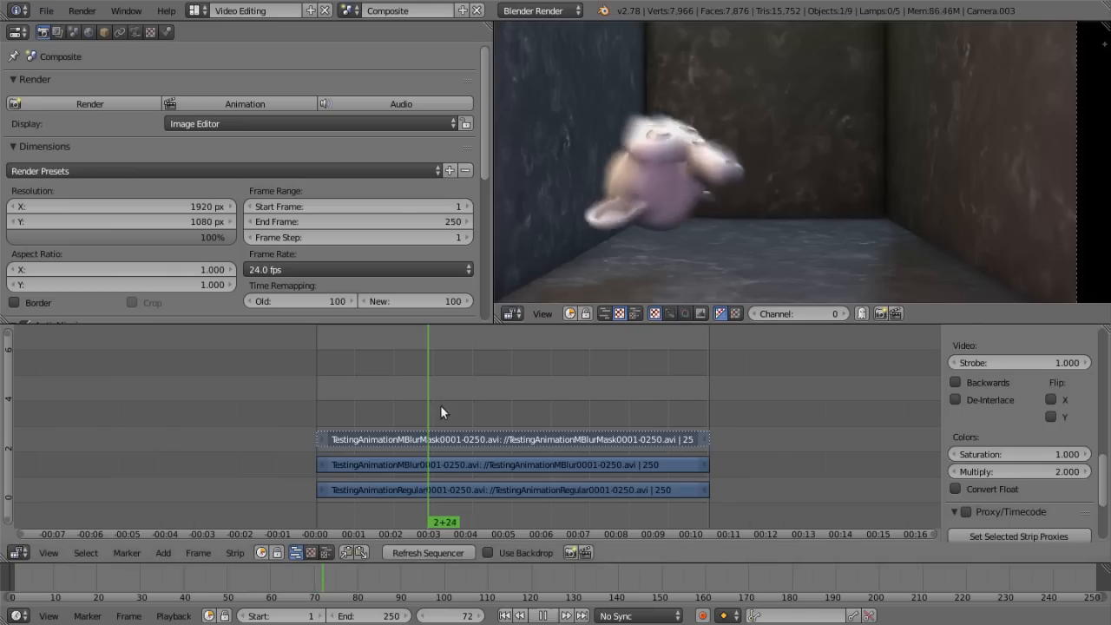
{"action": "key", "text": "alt+a"}
{"action": "mouse_move", "coordinate": [431, 416]}
{"action": "left_mouse_down"}
{"action": "mouse_move", "coordinate": [409, 406]}
{"action": "mouse_move", "coordinate": [429, 408]}
{"action": "left_mouse_up"}
Fit the whole frame in the preview, play the composite from frame 1 and stop at frame 195.
{"action": "key", "text": "Home"}
{"action": "left_click", "coordinate": [505, 616]}
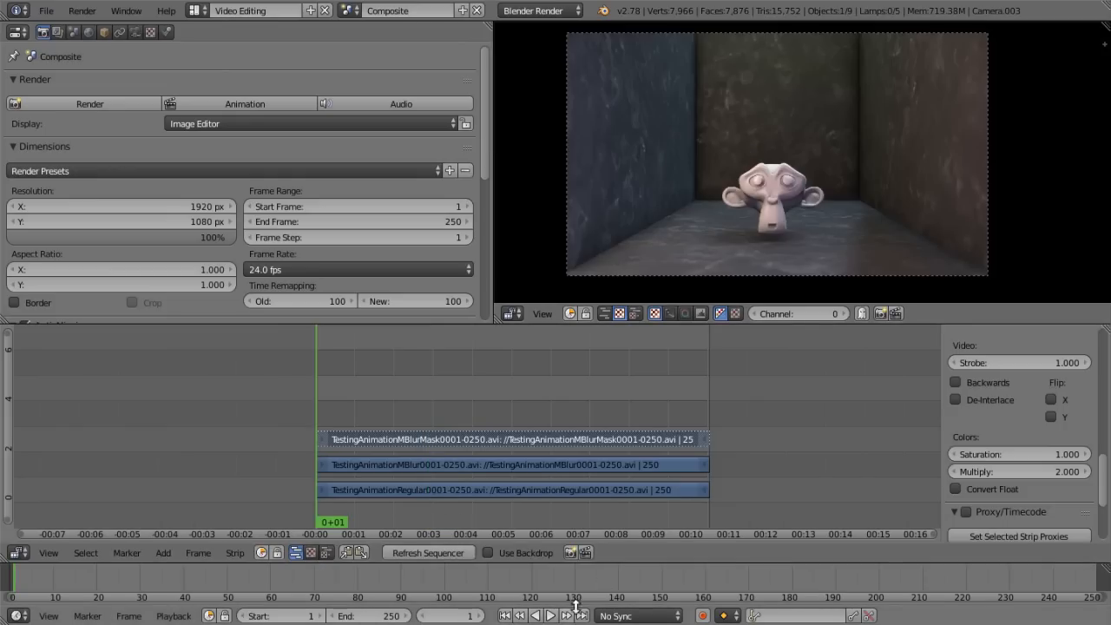
{"action": "left_click", "coordinate": [551, 616]}
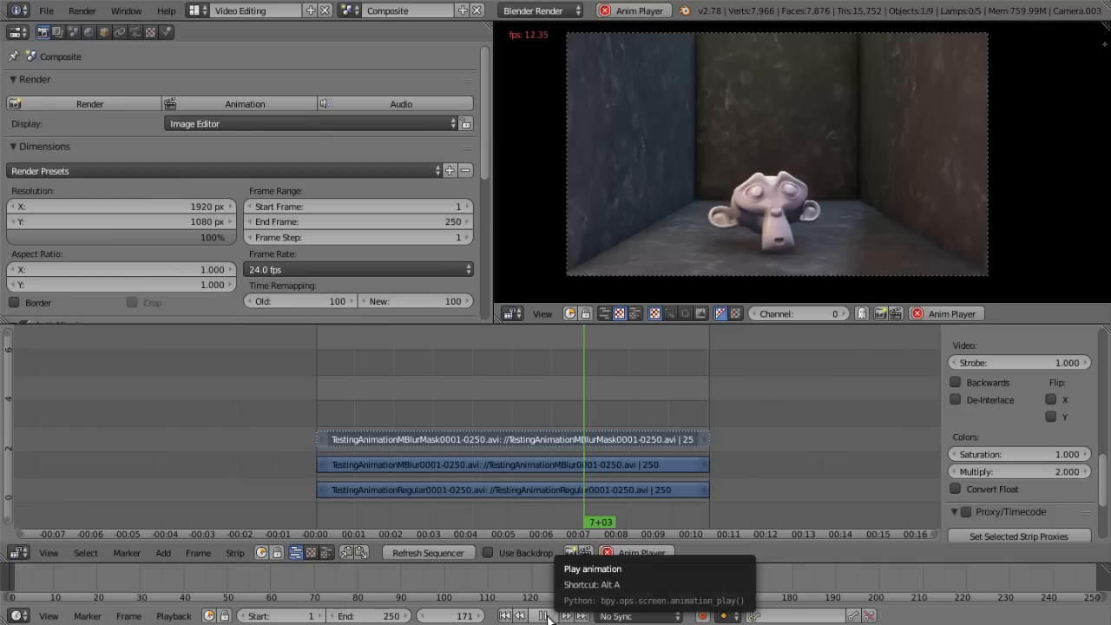
{"action": "left_click", "coordinate": [547, 615]}
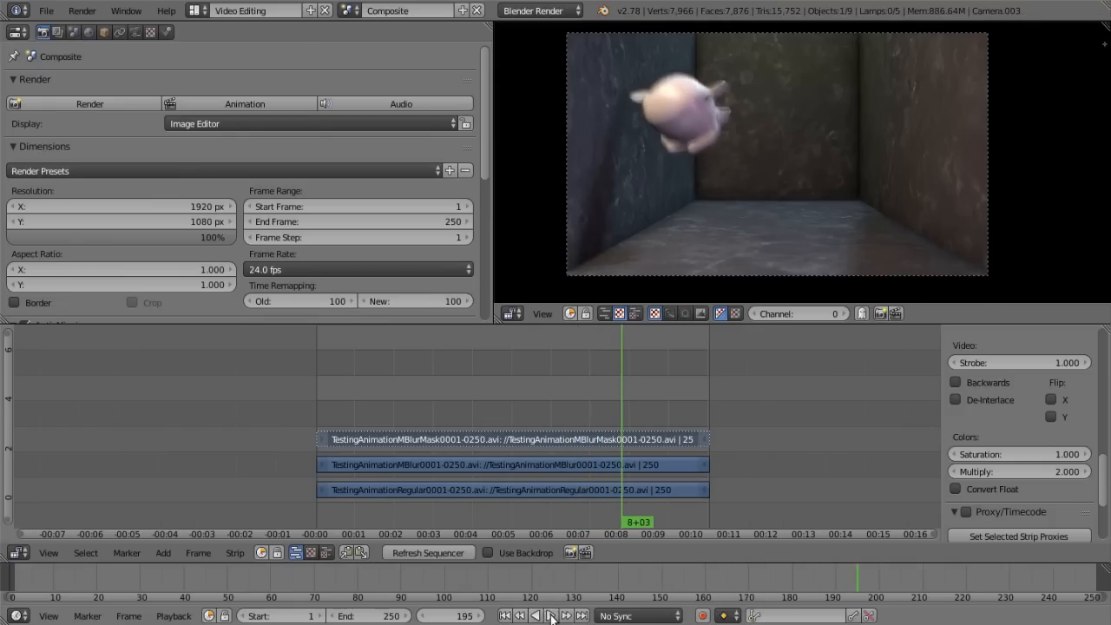
Examine the blurred head at frame 195, resume playback past the loop and stop at frame 11.
{"action": "scroll", "coordinate": [725, 118], "scroll_direction": "up", "scroll_amount": 2}
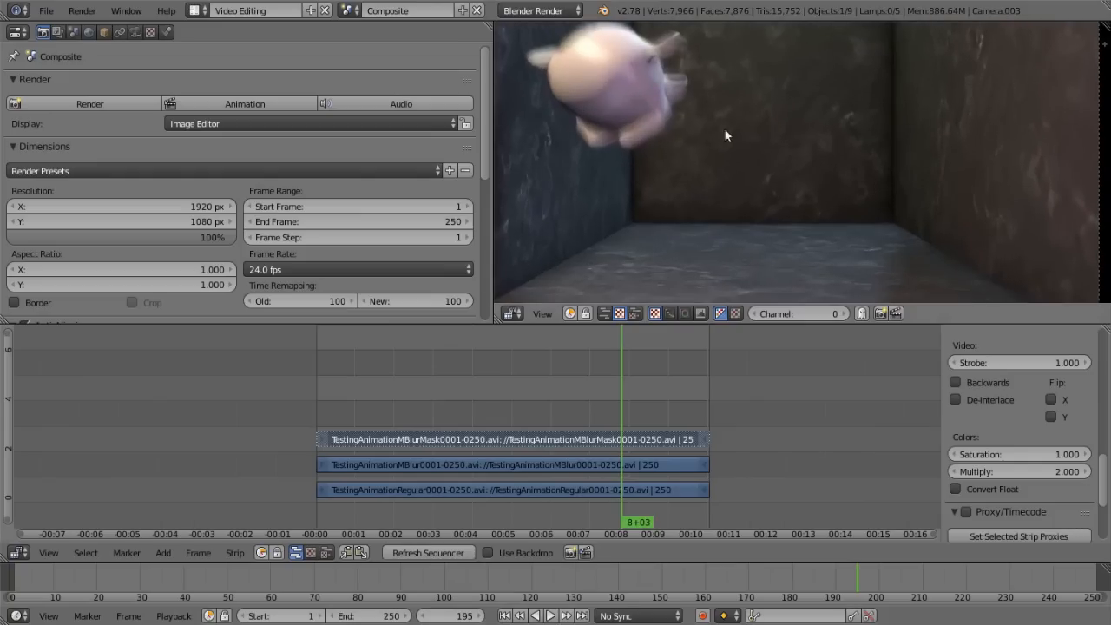
{"action": "scroll", "coordinate": [727, 148], "scroll_direction": "down", "scroll_amount": 1}
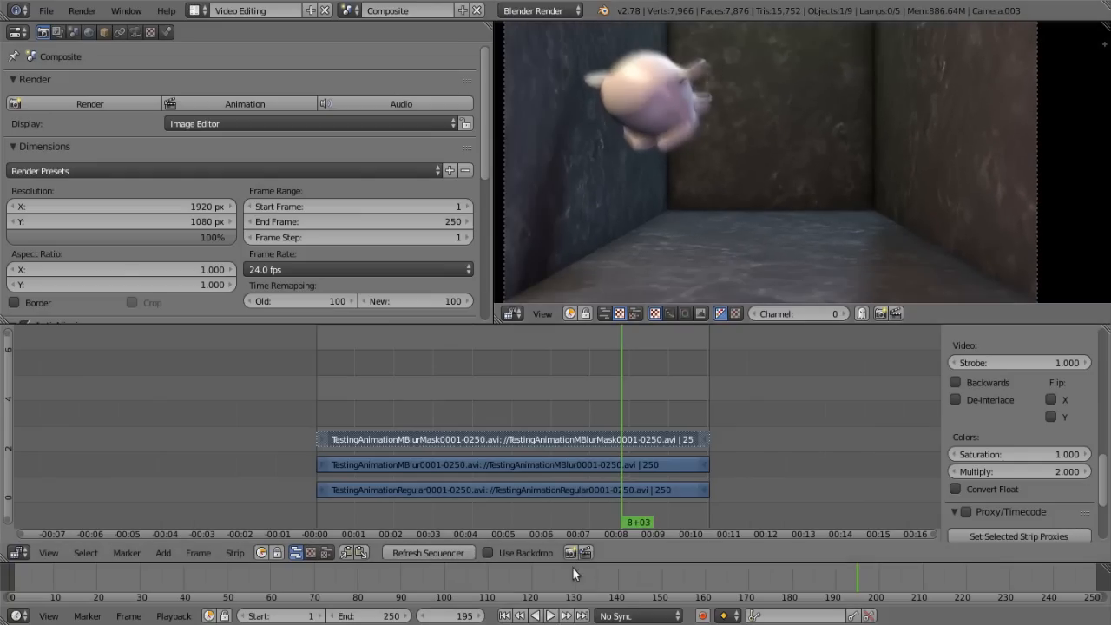
{"action": "left_click", "coordinate": [551, 615]}
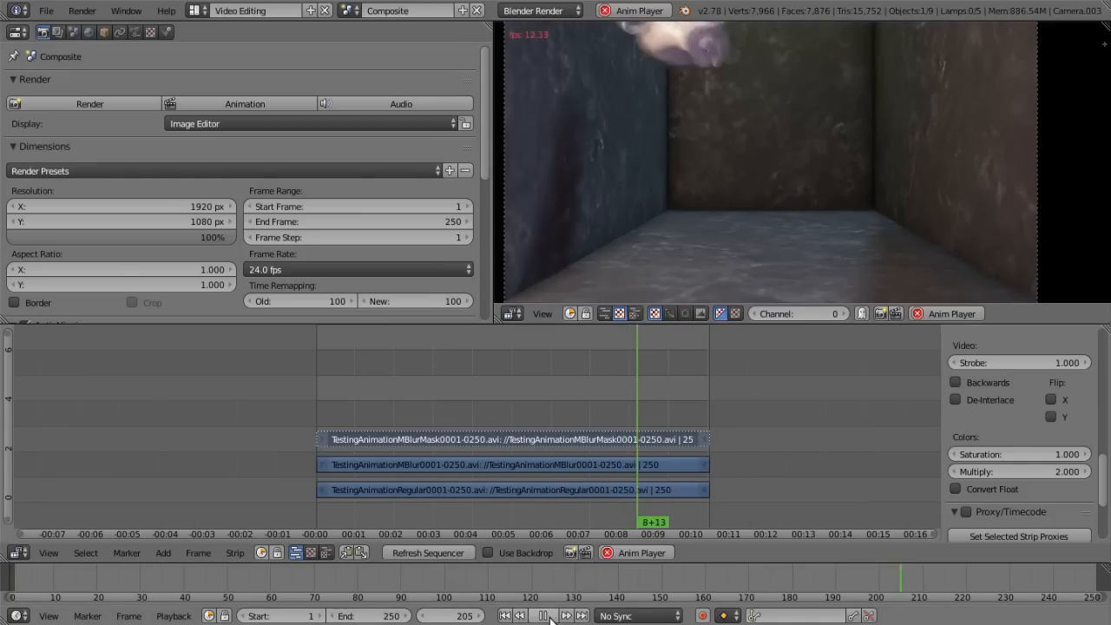
{"action": "scroll", "coordinate": [765, 188], "scroll_direction": "down", "scroll_amount": 2}
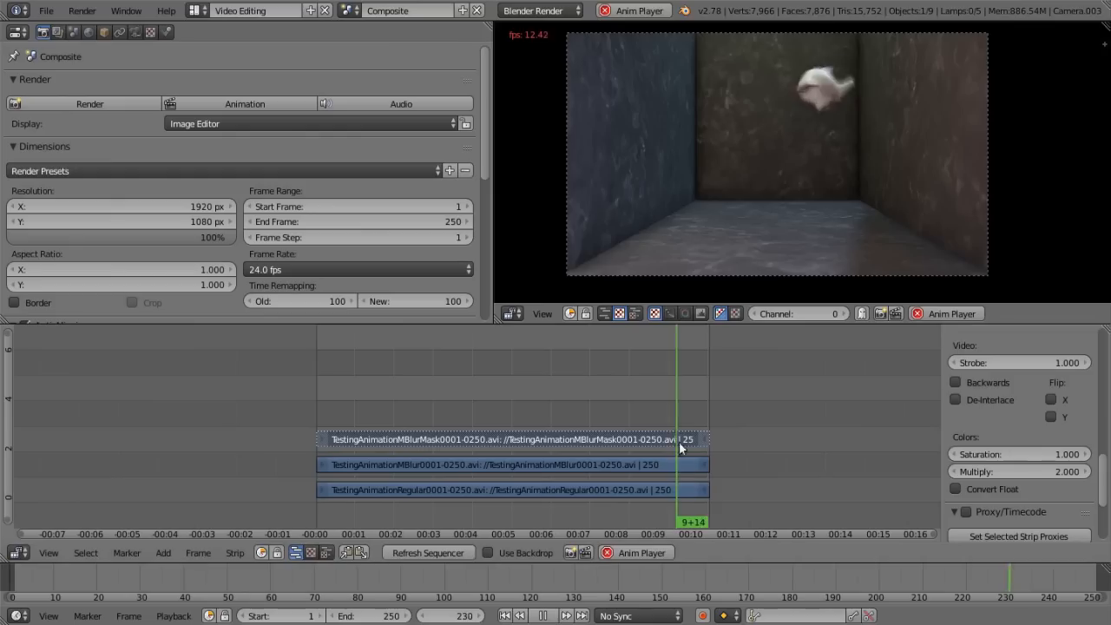
{"action": "left_click", "coordinate": [546, 615]}
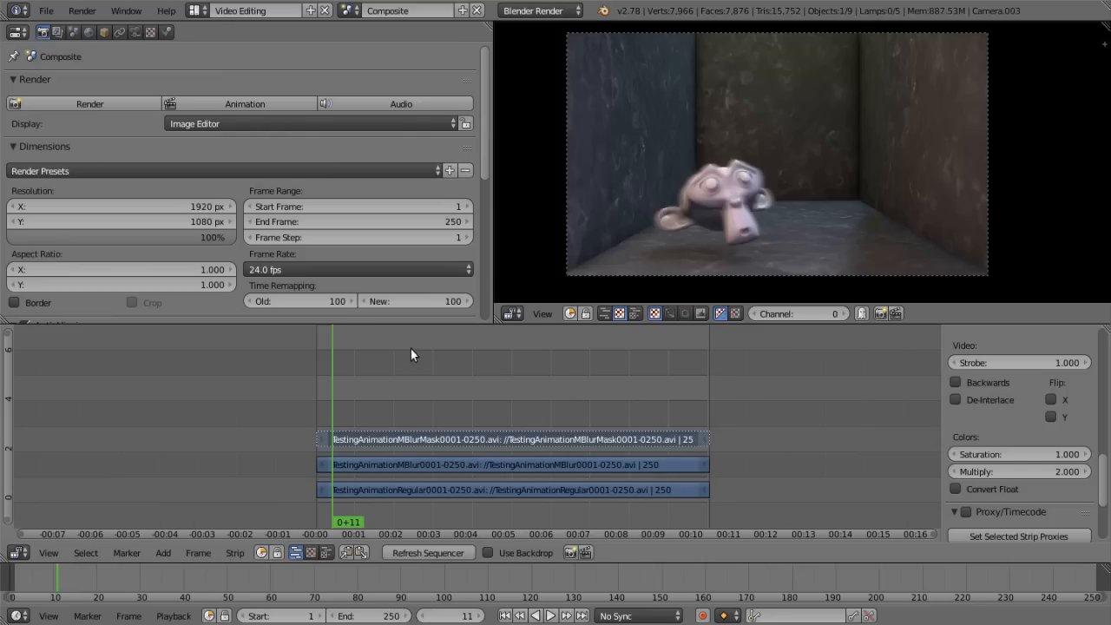
Play the composite on to frame 74 and render that frame as a still image.
{"action": "key", "text": "alt+a"}
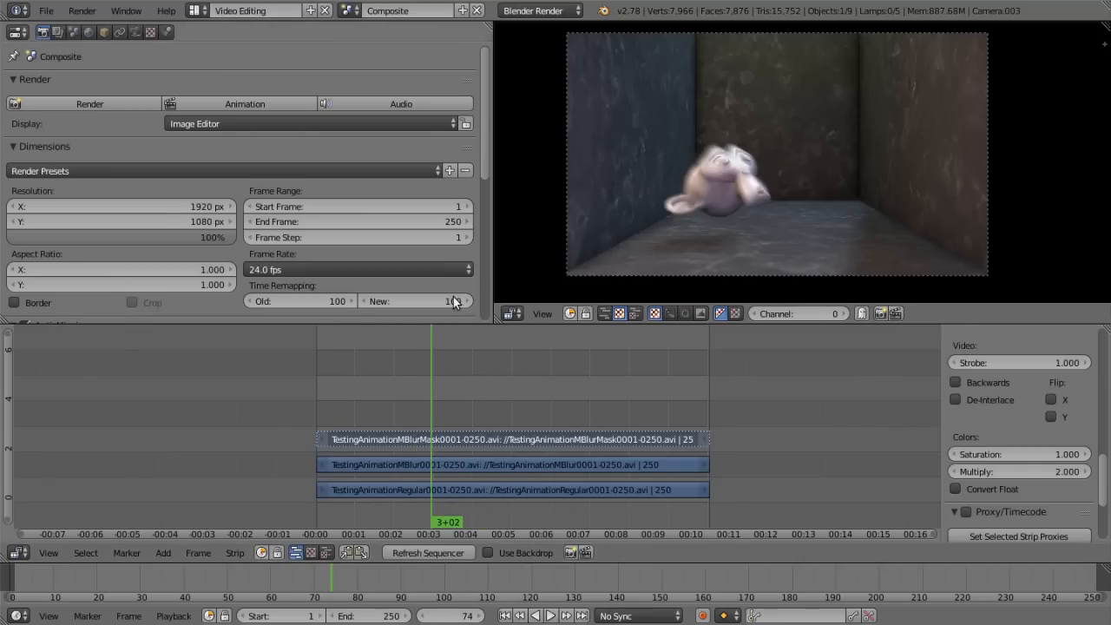
{"action": "left_click", "coordinate": [81, 103]}
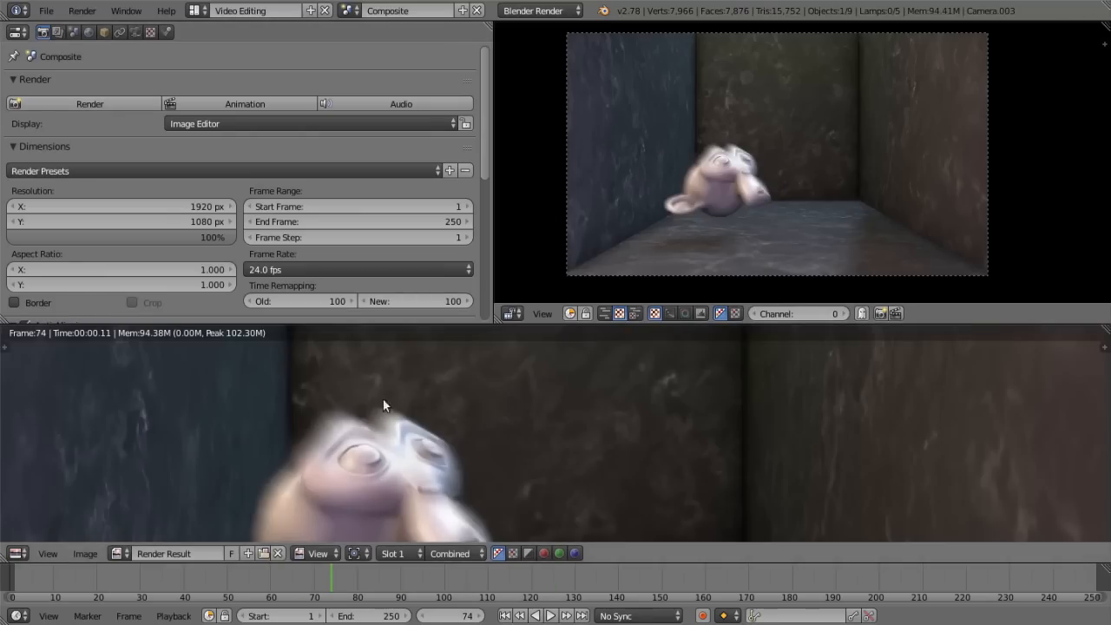
Examine the motion blur on the monkey head and the surrounding walls in the rendered frame, up close and as a whole.
{"action": "scroll", "coordinate": [399, 407], "scroll_direction": "down", "scroll_amount": 5}
{"action": "scroll", "coordinate": [561, 452], "scroll_direction": "up", "scroll_amount": 5}
{"action": "scroll", "coordinate": [559, 451], "scroll_direction": "up", "scroll_amount": 2}
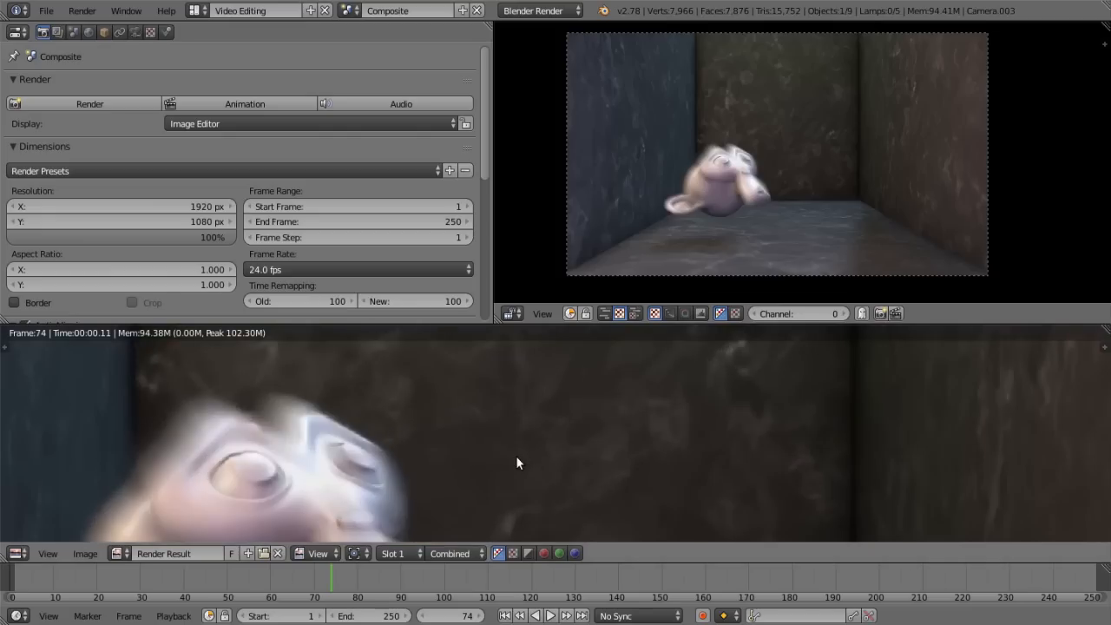
{"action": "scroll", "coordinate": [516, 456], "scroll_direction": "down", "scroll_amount": 4}
{"action": "middle_click_drag", "start_coordinate": [515, 455], "coordinate": [619, 424]}
{"action": "scroll", "coordinate": [616, 458], "scroll_direction": "up", "scroll_amount": 4}
{"action": "scroll", "coordinate": [615, 456], "scroll_direction": "down", "scroll_amount": 7}
{"action": "scroll", "coordinate": [627, 434], "scroll_direction": "up", "scroll_amount": 5}
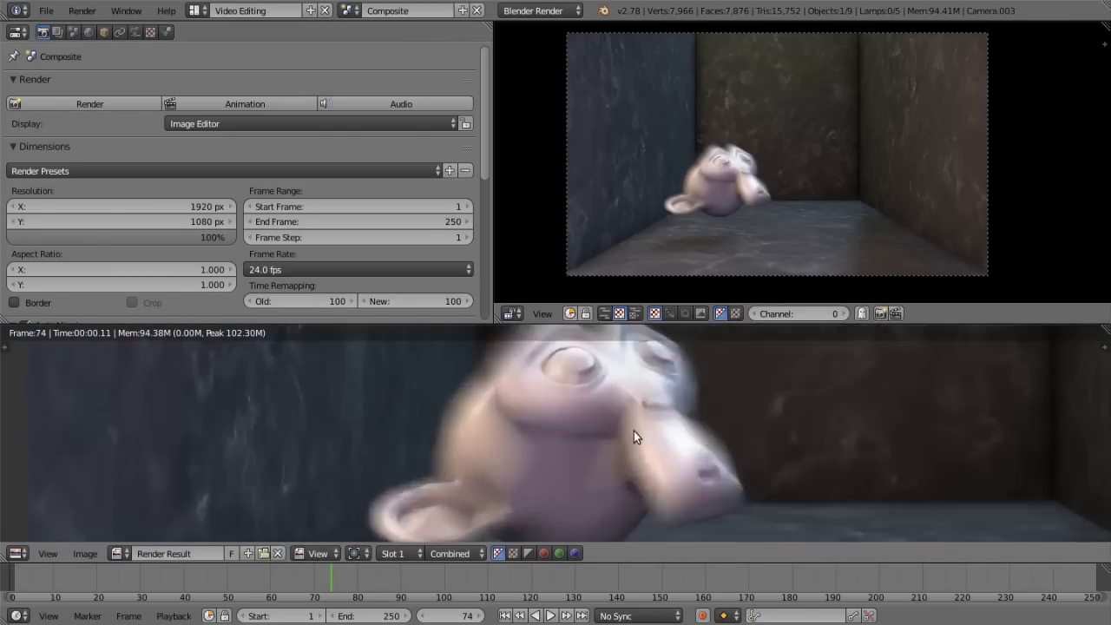
{"action": "scroll", "coordinate": [626, 438], "scroll_direction": "down", "scroll_amount": 3}
{"action": "scroll", "coordinate": [625, 439], "scroll_direction": "down", "scroll_amount": 4}
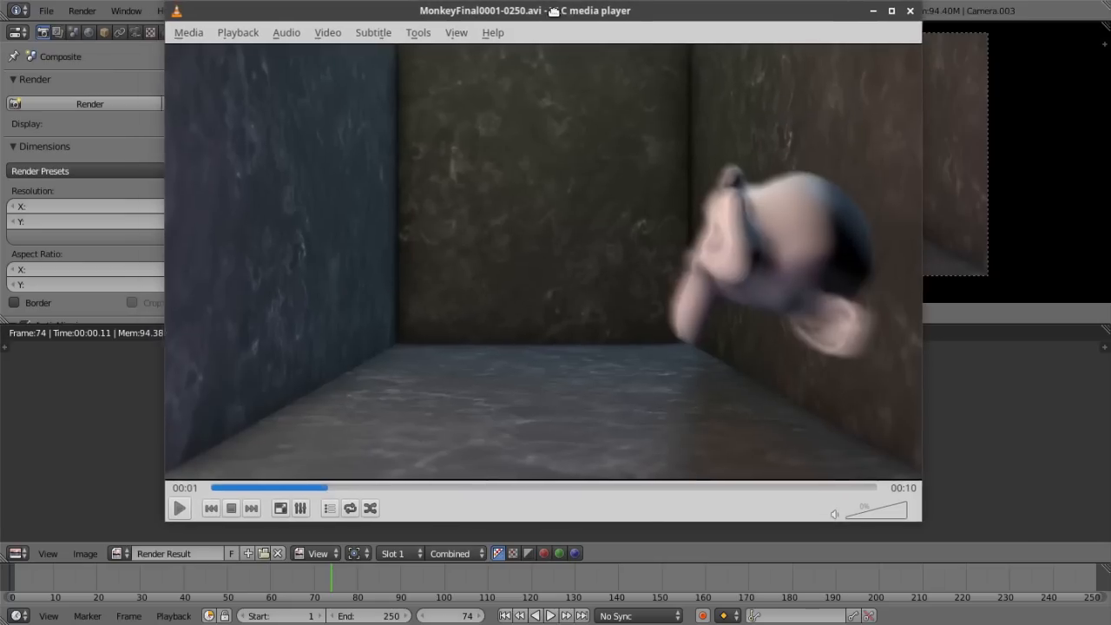
In VLC media player, play MonkeyFinal0001-0250.avi from the beginning, replay it after it ends and pause at 00:08.
{"action": "left_click_drag", "start_coordinate": [338, 493], "coordinate": [222, 489]}
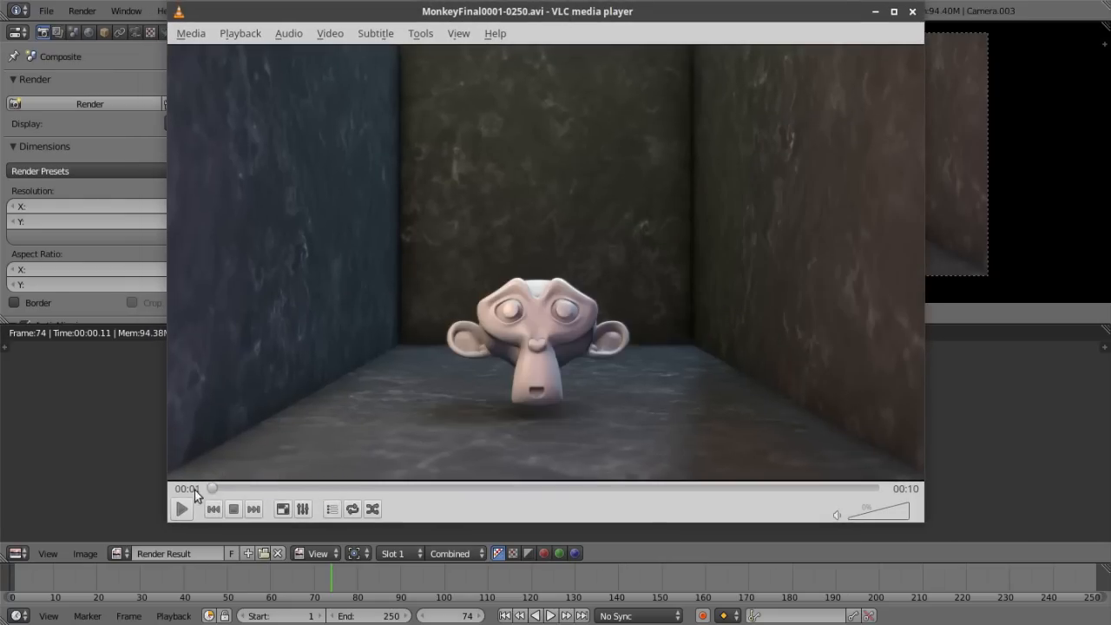
{"action": "left_click", "coordinate": [182, 509]}
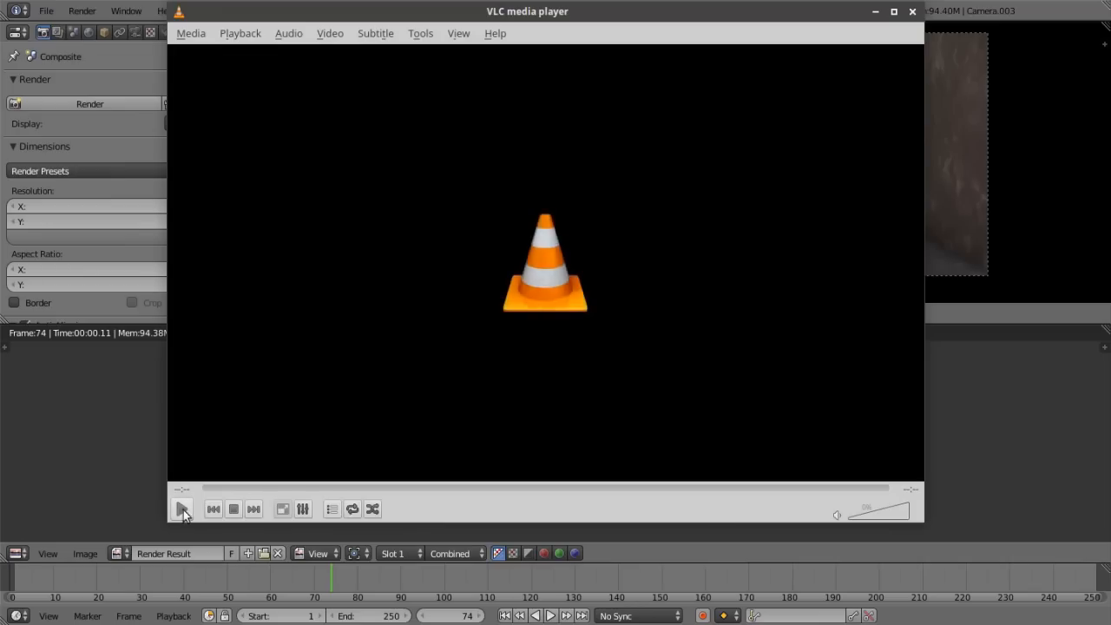
{"action": "left_click", "coordinate": [182, 509]}
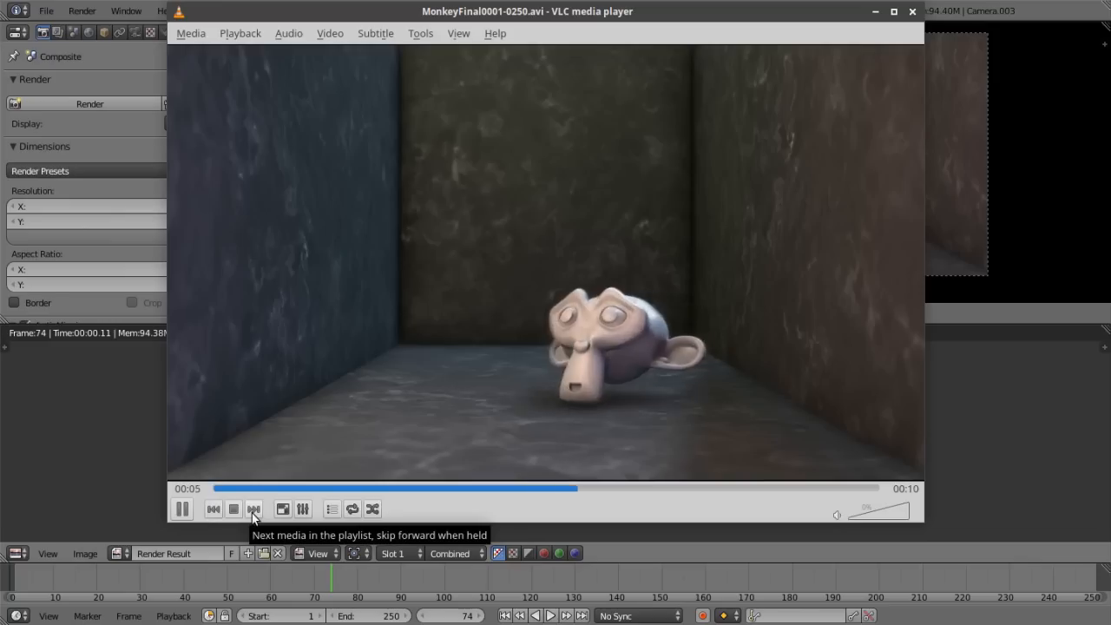
{"action": "left_click", "coordinate": [182, 510]}
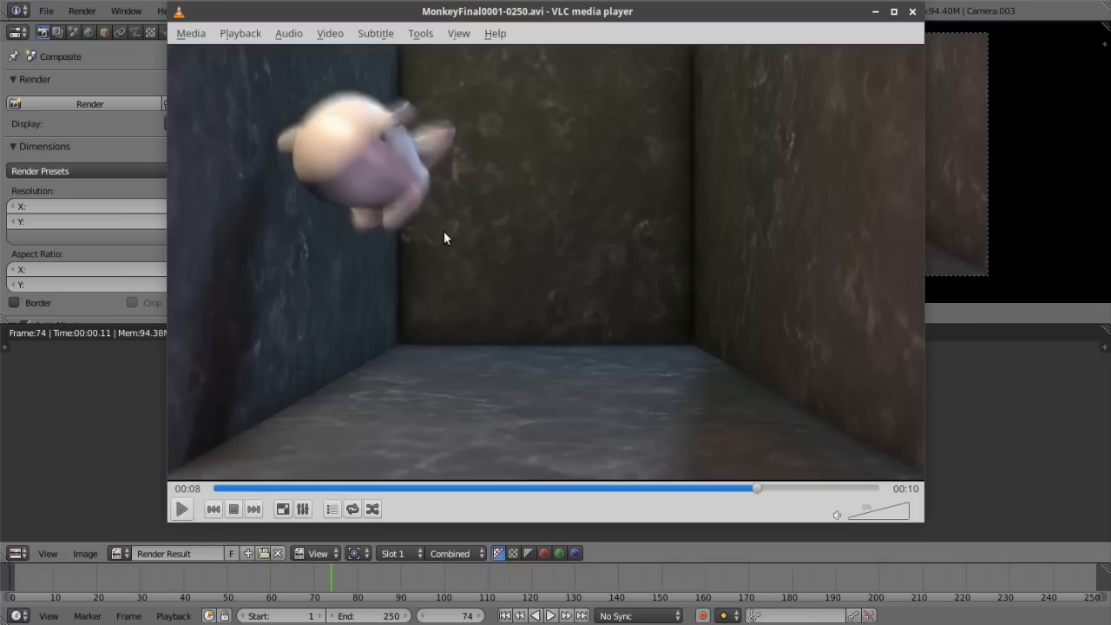